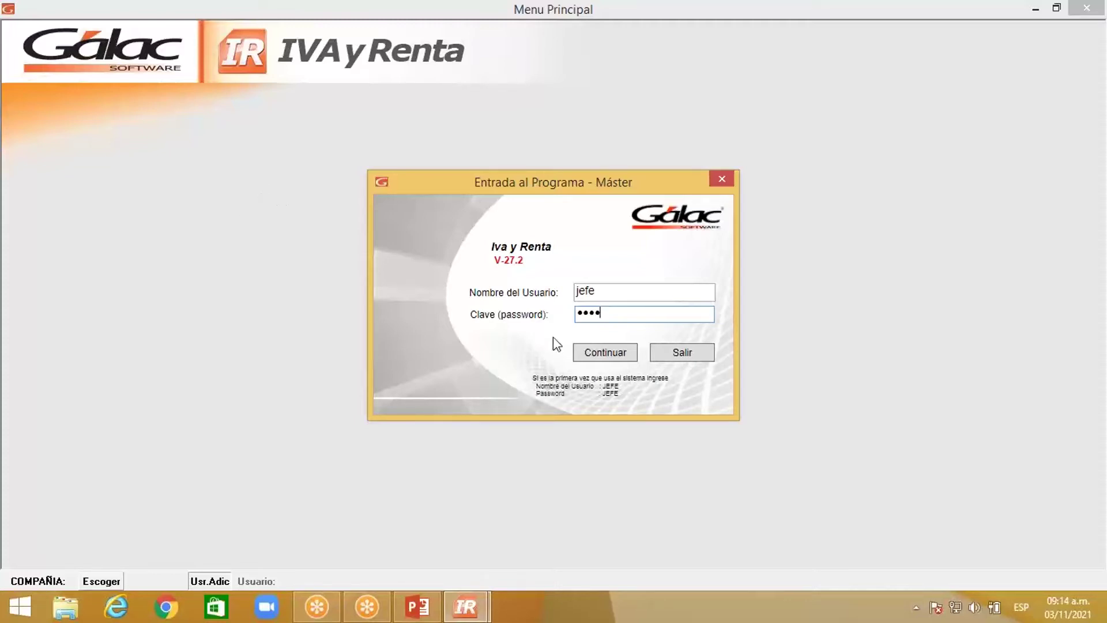
- Log in under another user account with its password, then dismiss the PAS en línea notice
key(shift+Tab)
text(ld)
key(Tab)
key(BackSpace)
key(BackSpace)
key(BackSpace)
key(BackSpace)
text(••••••••)
key(Return)
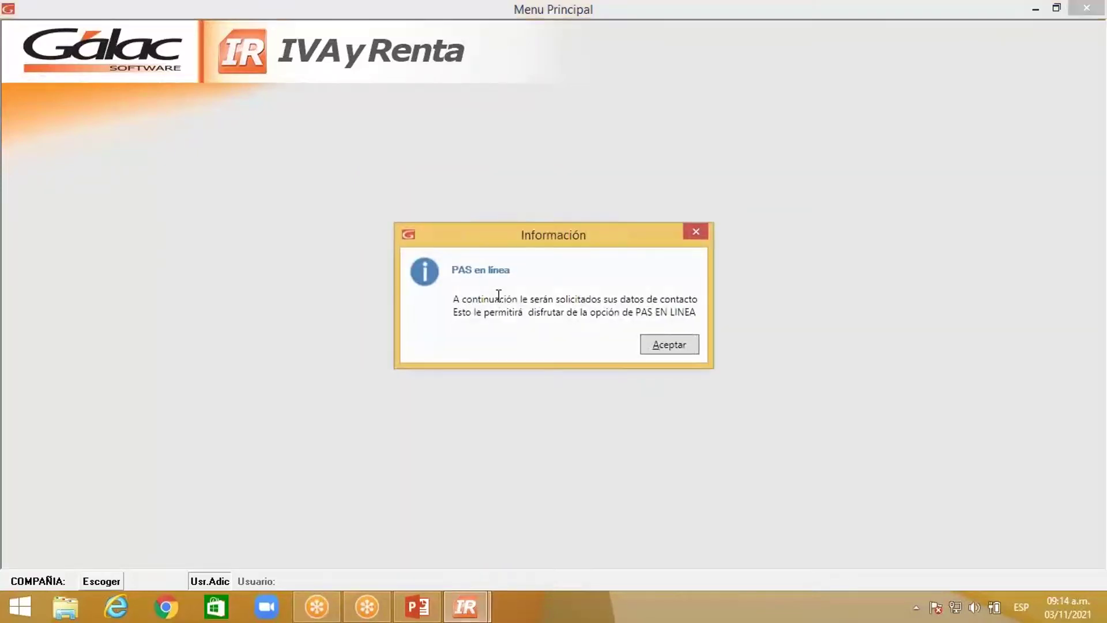
click(700, 230)
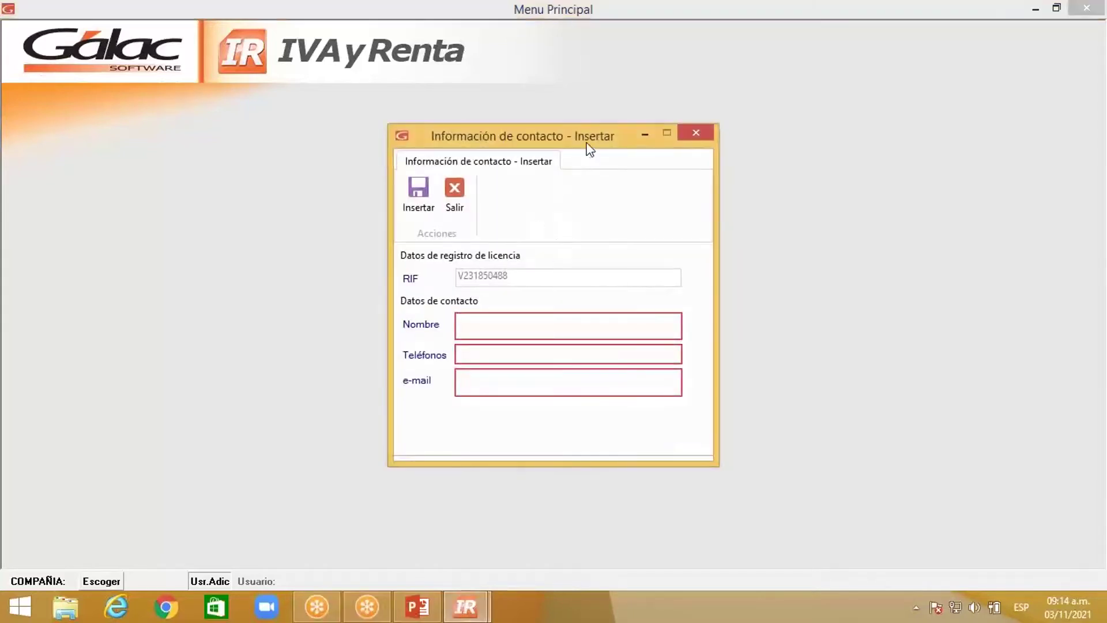
drag(588, 148, 534, 136)
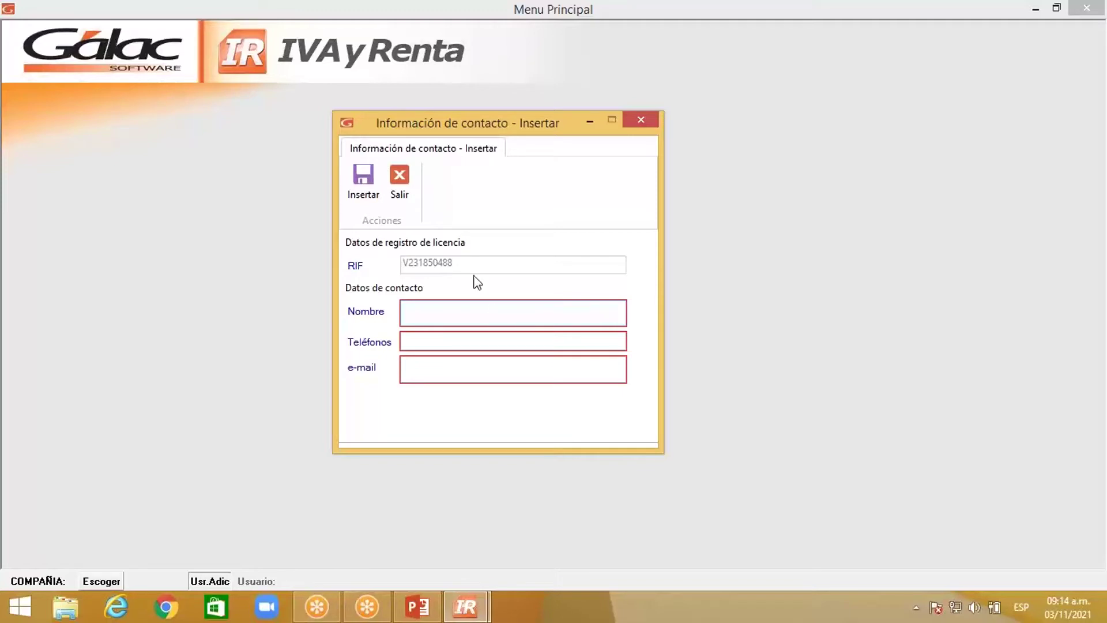
click(400, 176)
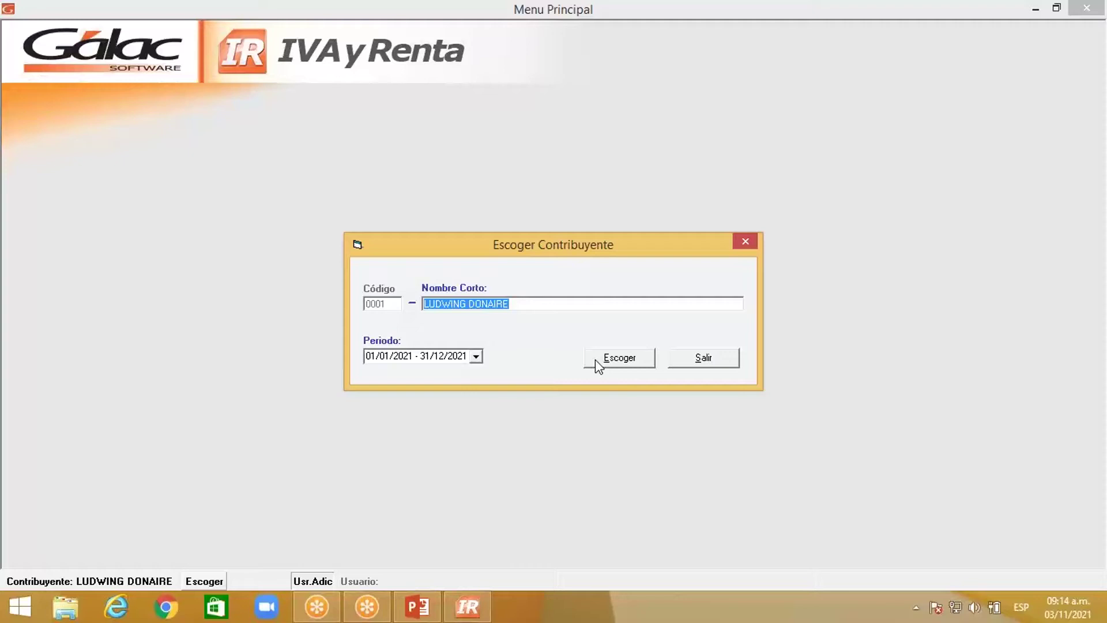
- Open the preselected taxpayer for the 2021 period and acknowledge the missing accounting-accounts warning
click(596, 359)
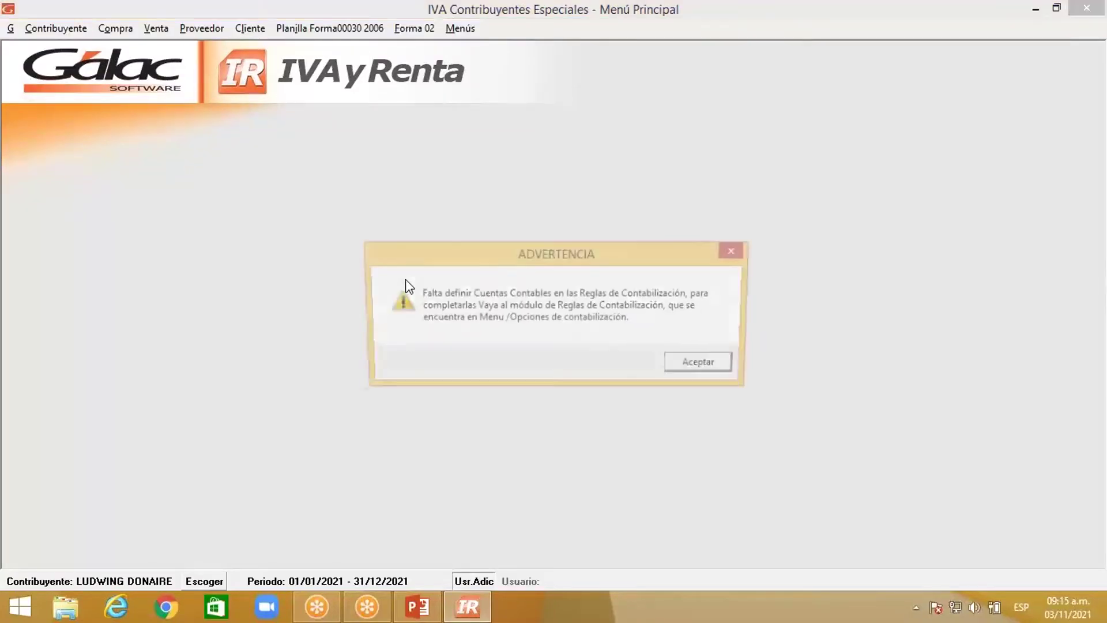
click(711, 365)
click(457, 30)
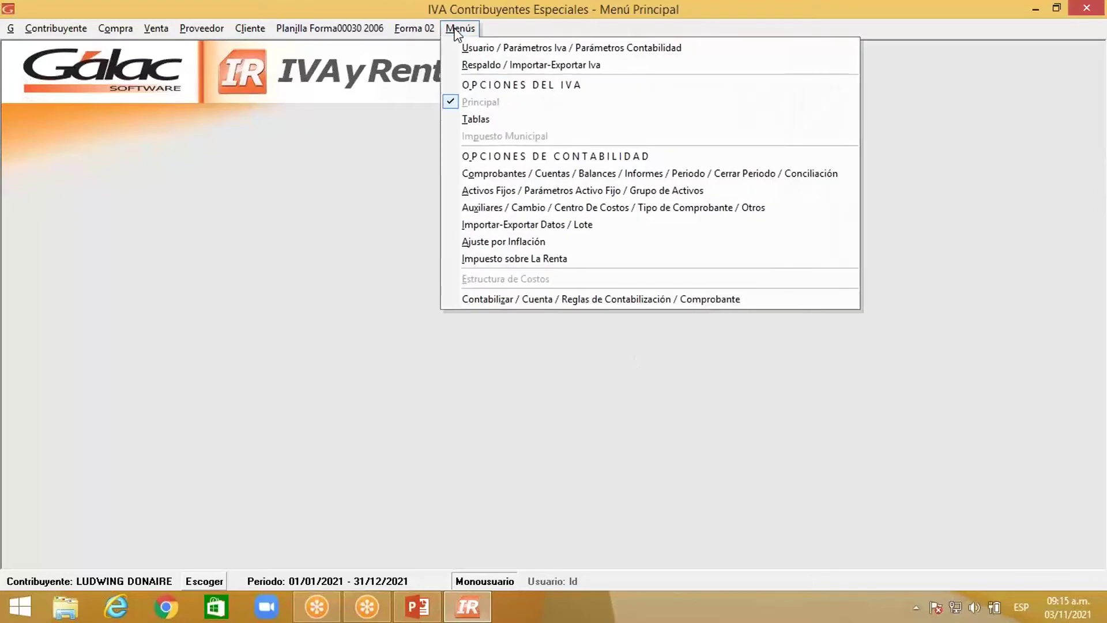
- Switch to the Usuario / Parámetros menus and open Gestionar Usuario to list the program users
click(551, 50)
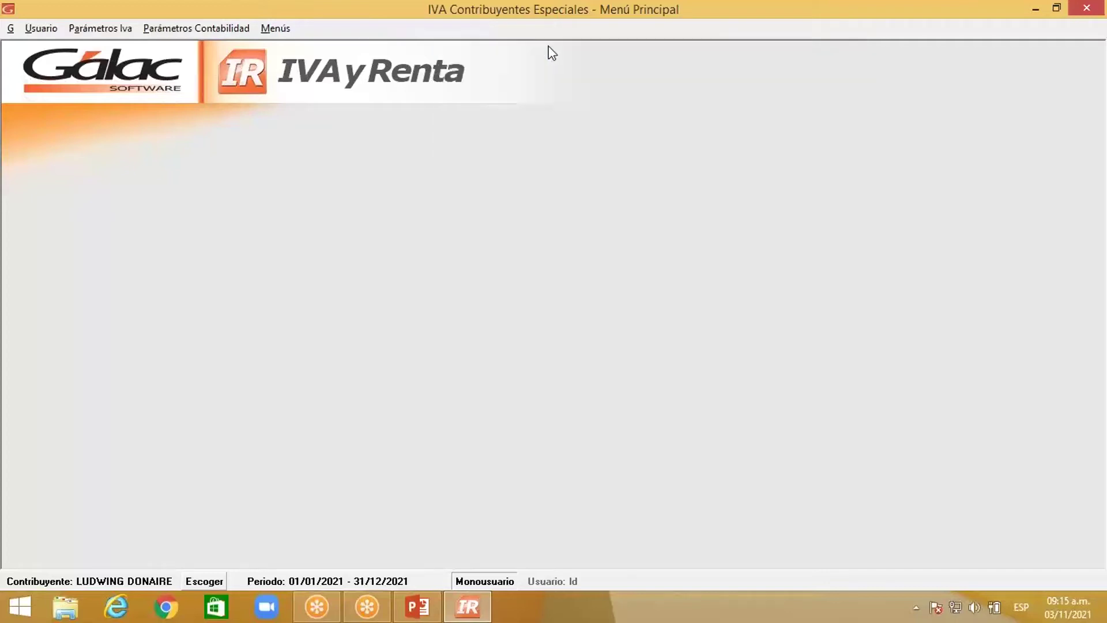
click(108, 28)
mouse_move(51, 30)
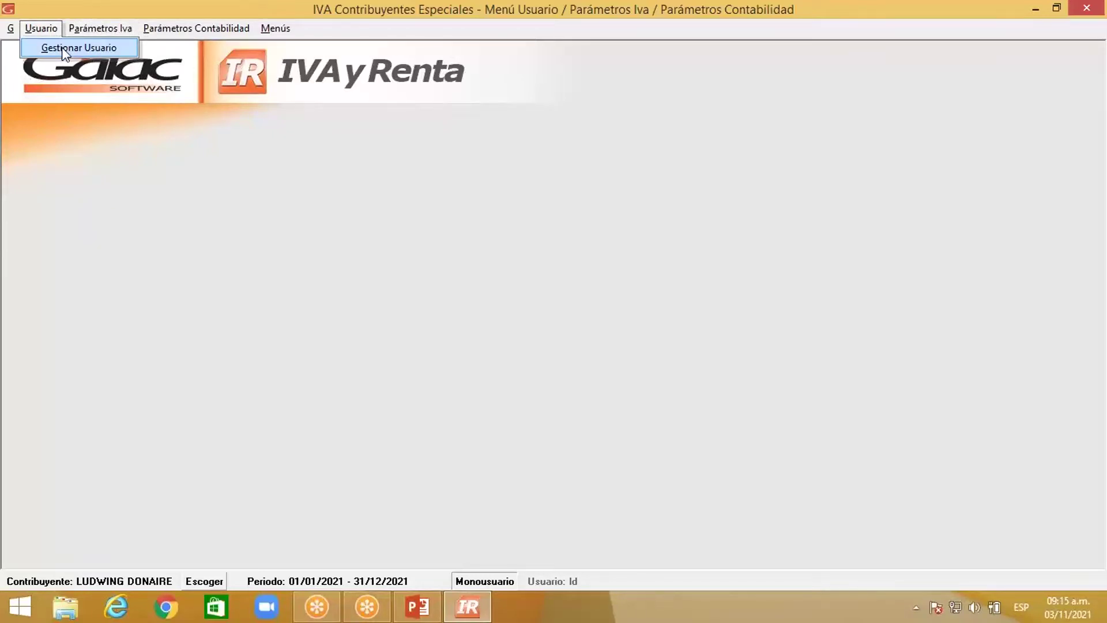
click(63, 53)
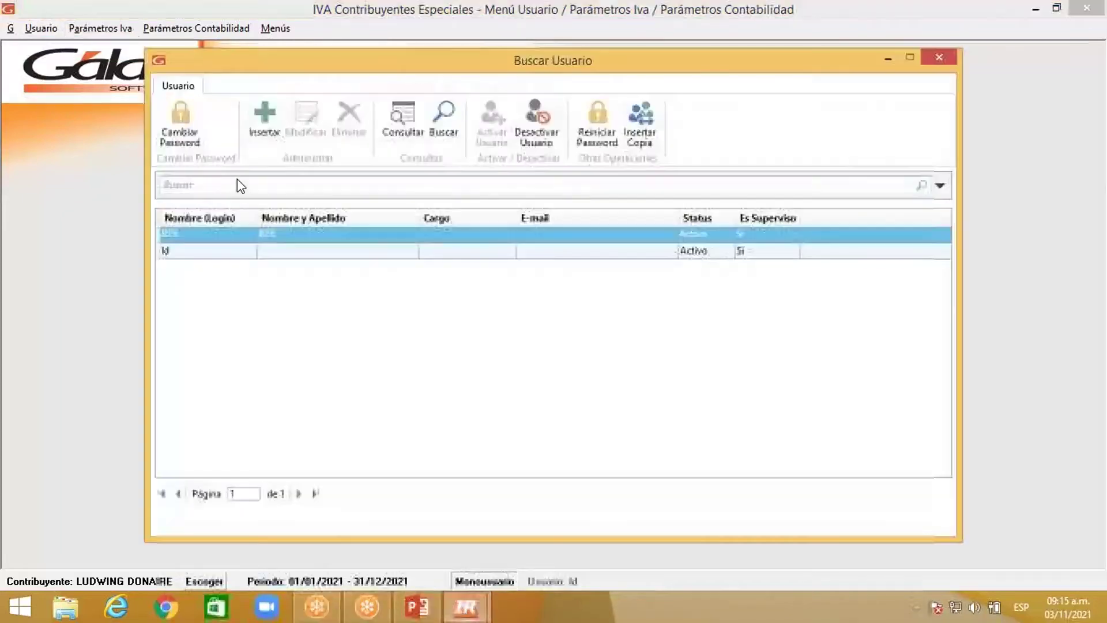
drag(386, 67, 323, 64)
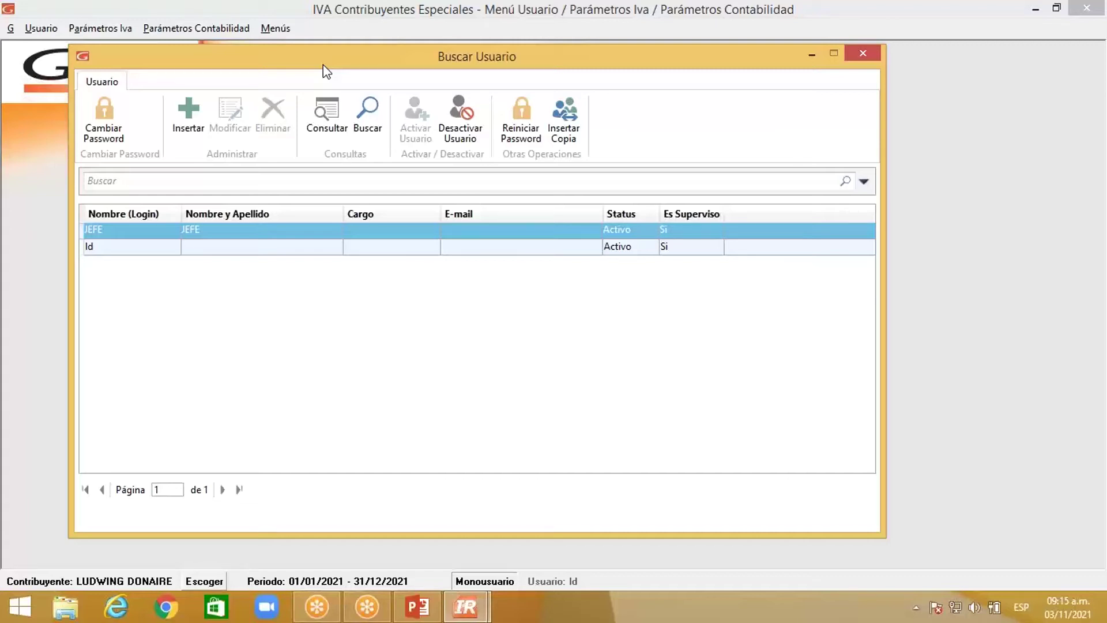
- Start a blank Usuario - Insertar record with the cursor in the Nombre (Login) field
click(183, 131)
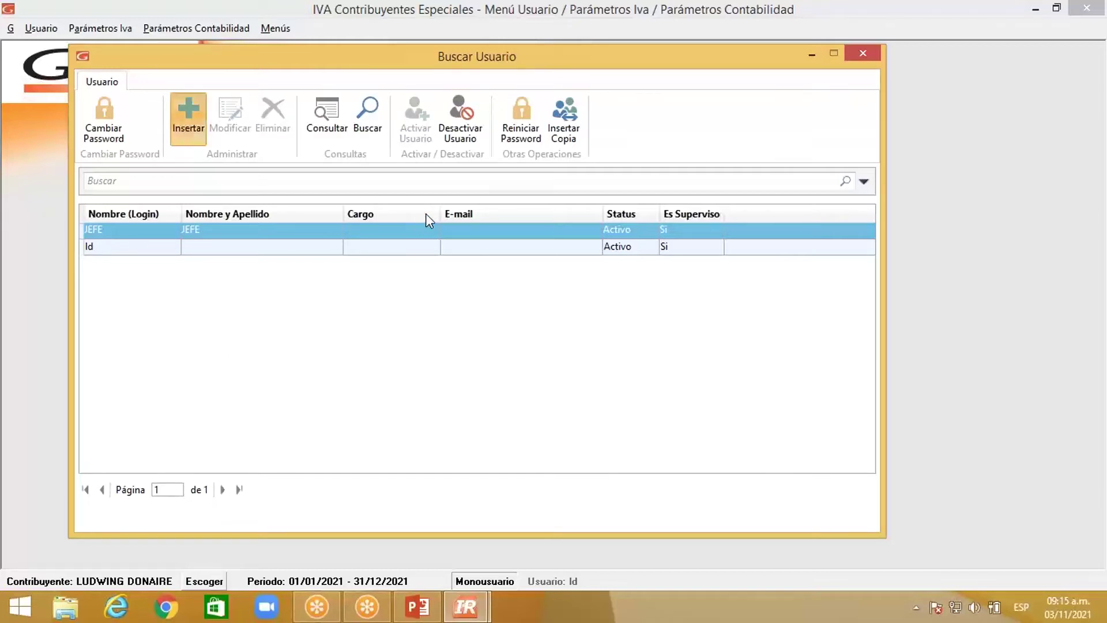
drag(506, 53, 396, 46)
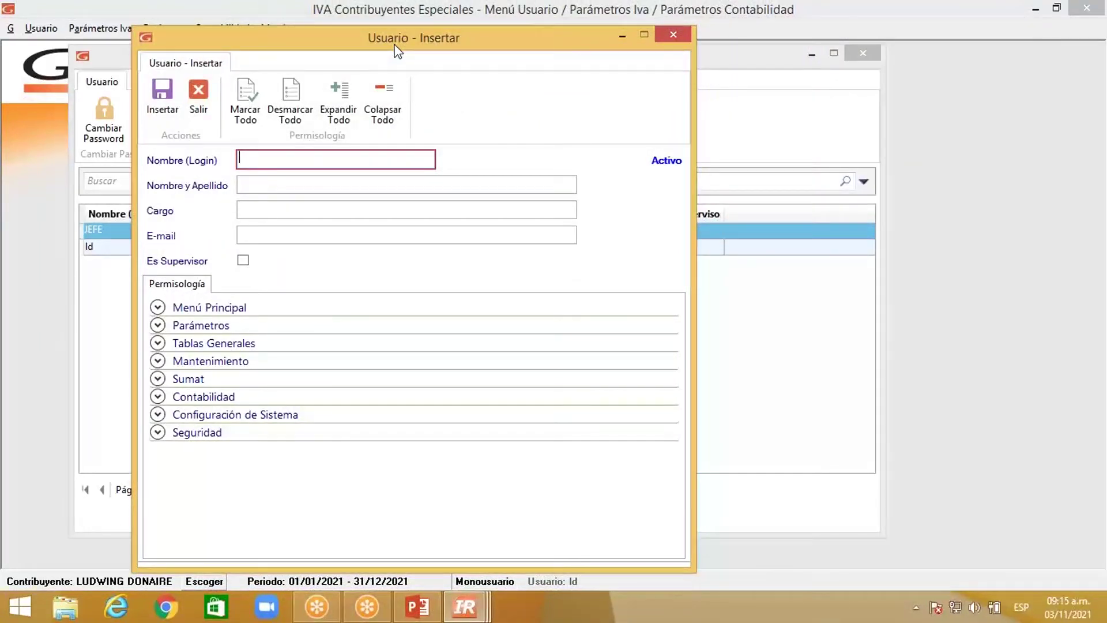
click(946, 237)
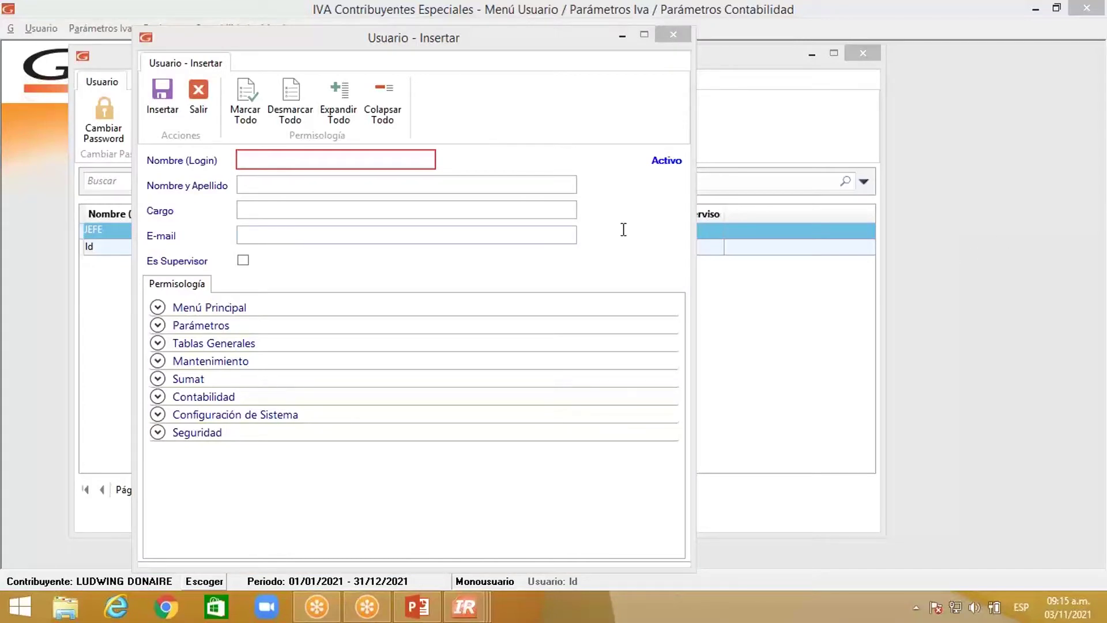
click(338, 159)
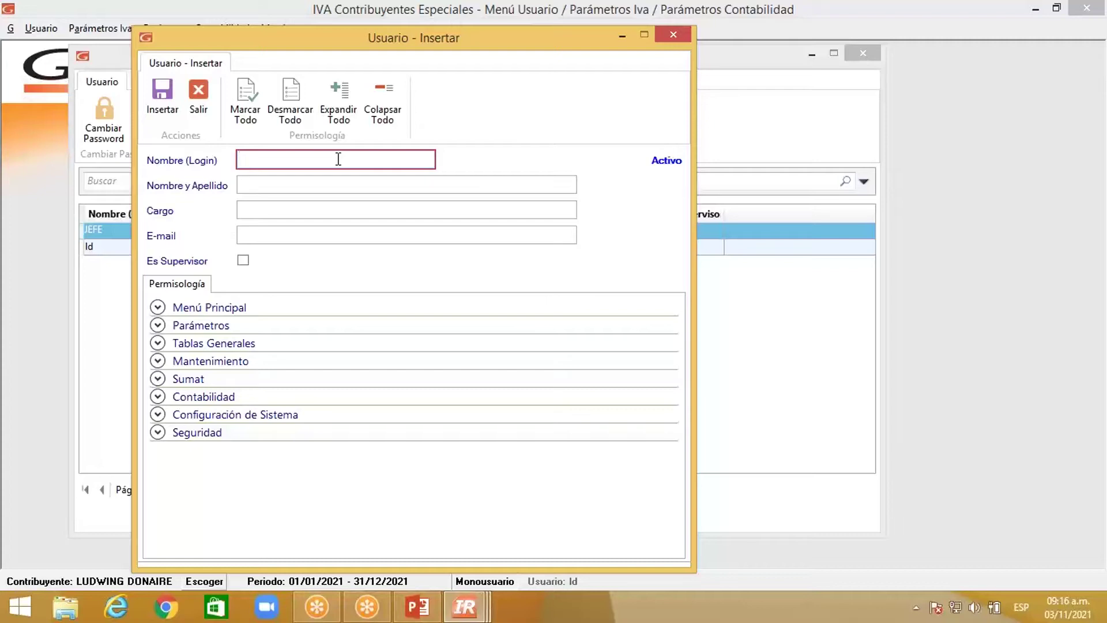
- Enter the new user's login and full name
click(339, 159)
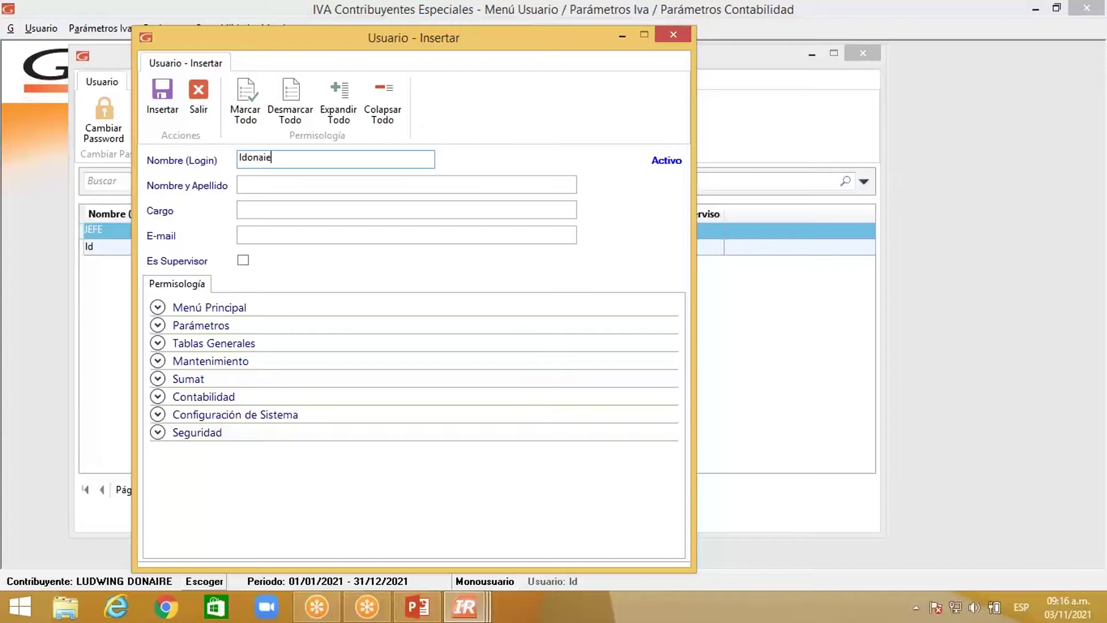
click(310, 180)
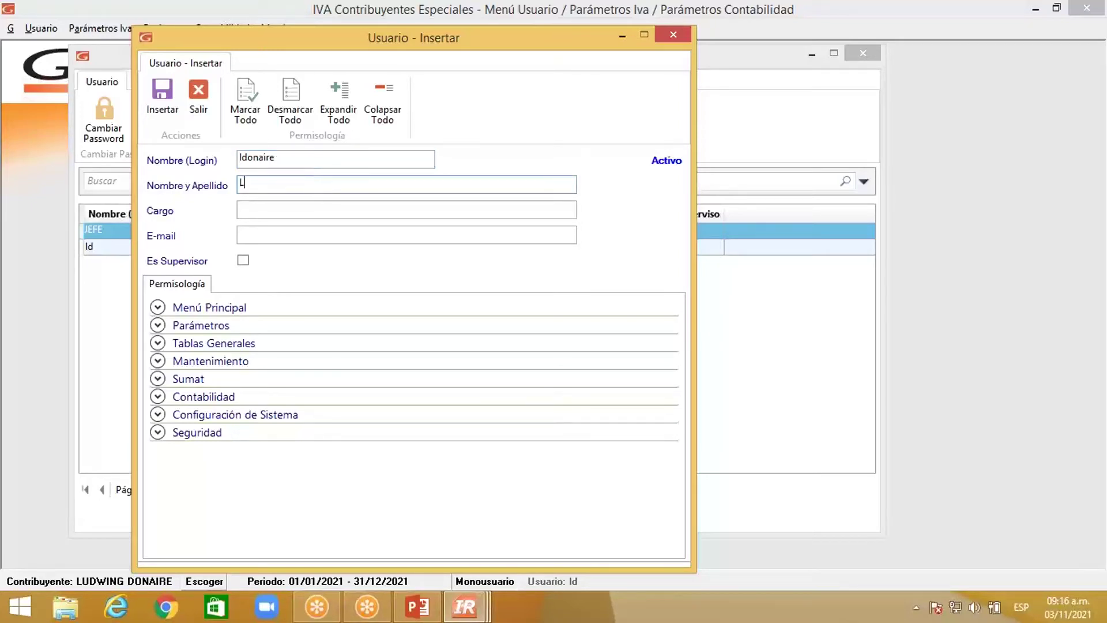
- Set the job title to Consultor and enter the user's e-mail address
click(289, 209)
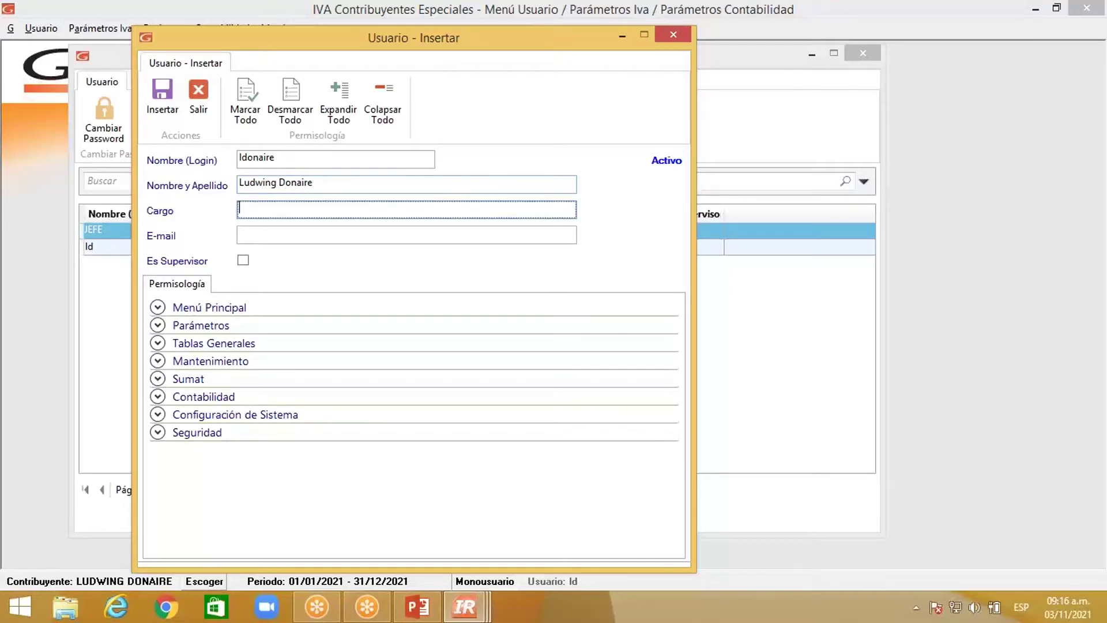
text(Consultor)
click(289, 235)
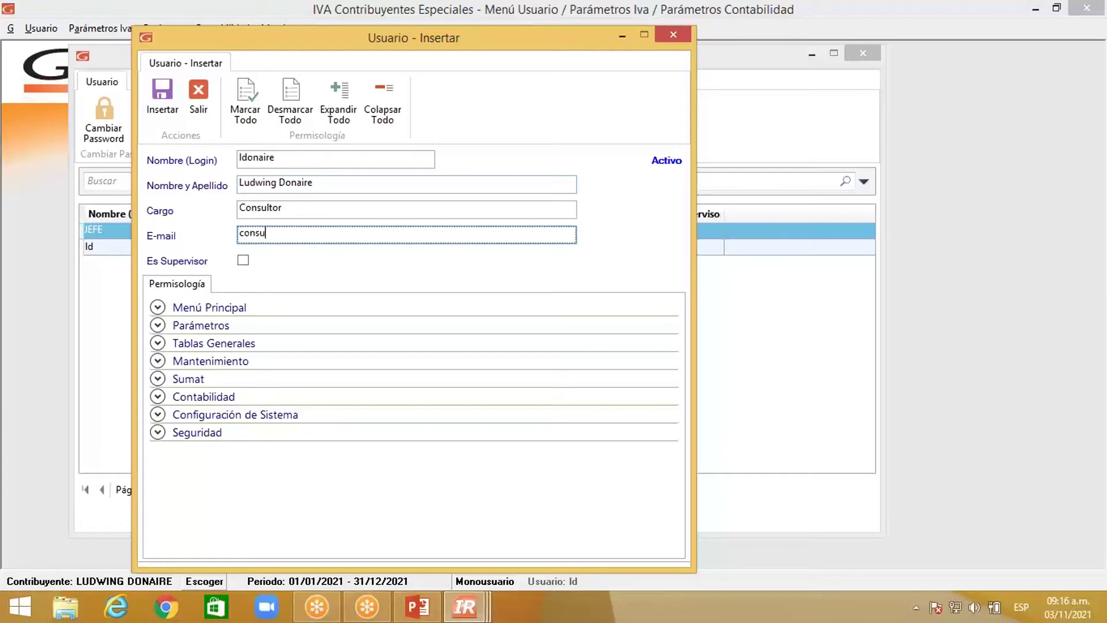
- Expand the full permission tree and tick Es Supervisor to review the granted permissions
click(330, 100)
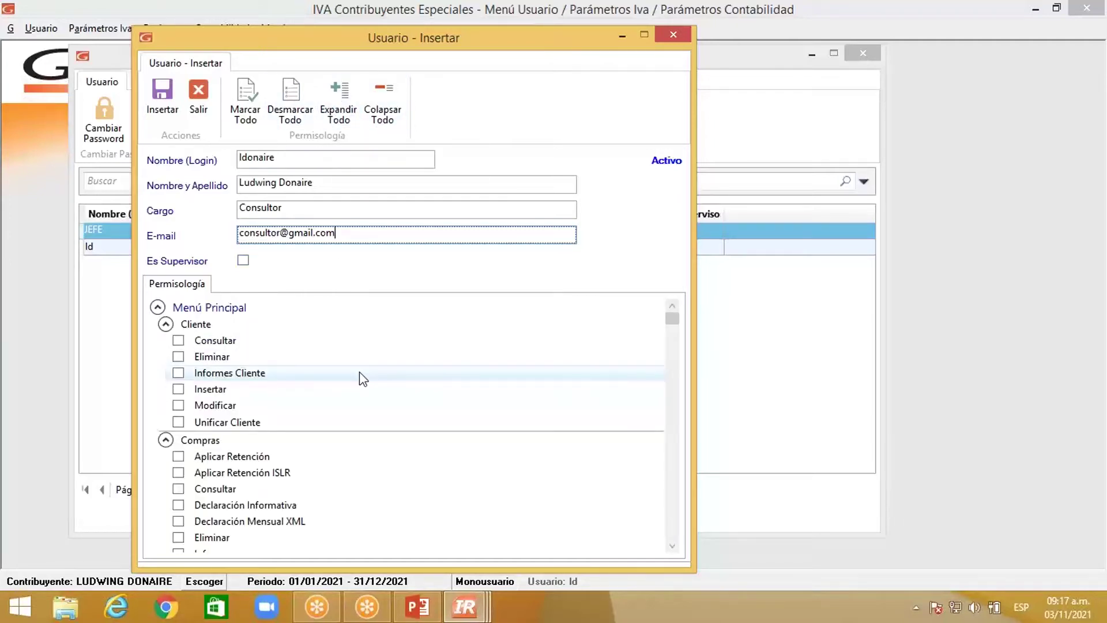
scroll(361, 371, down, 1)
scroll(361, 372, down, 4)
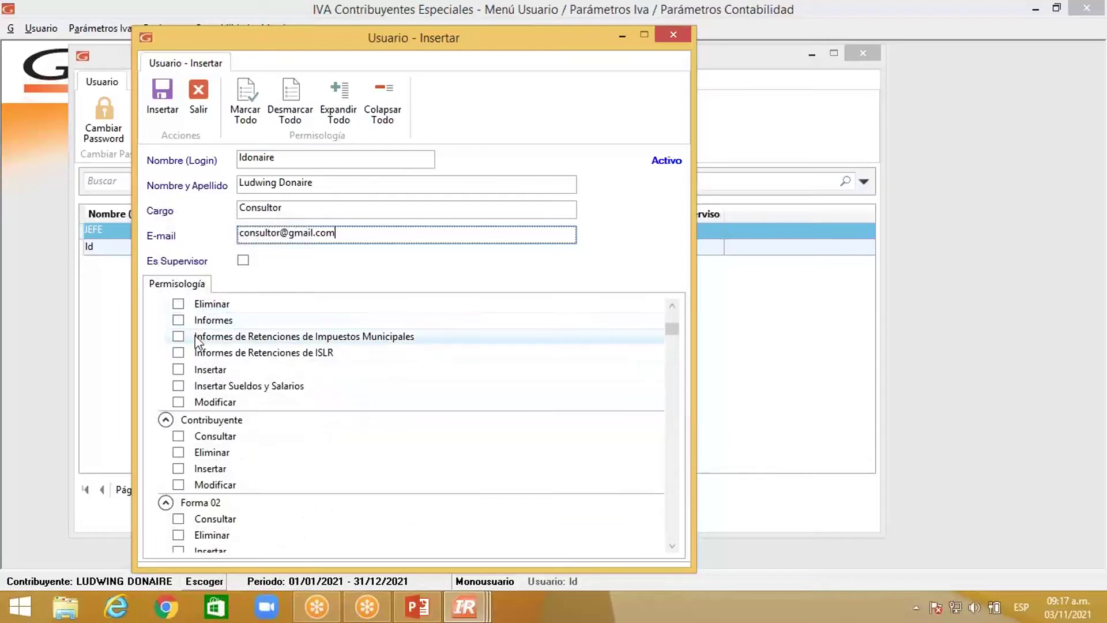
scroll(283, 345, down, 1)
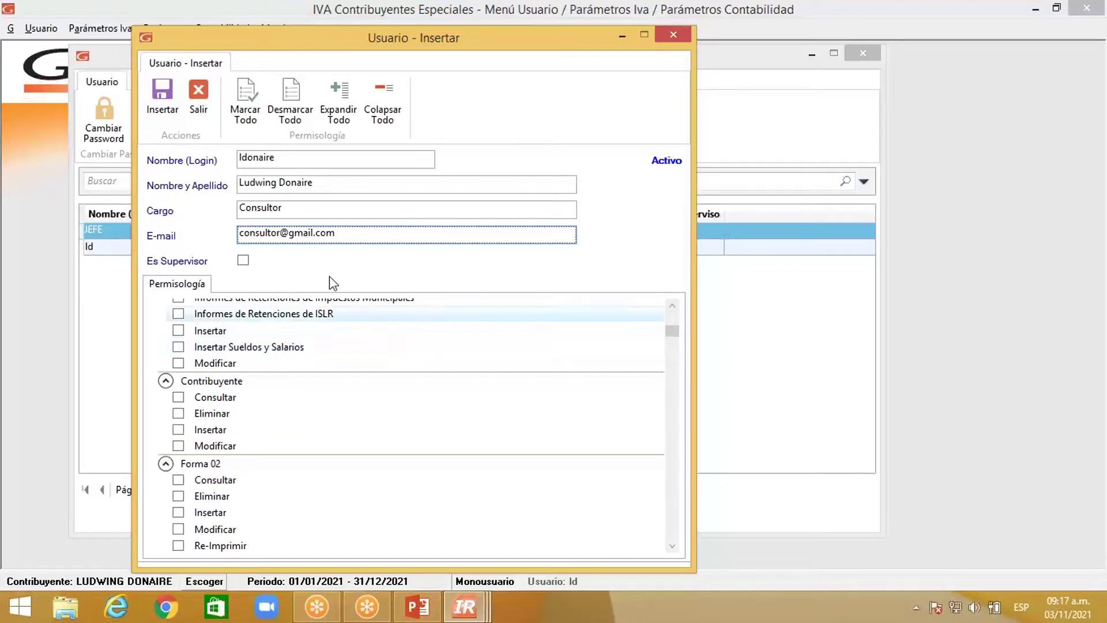
click(242, 260)
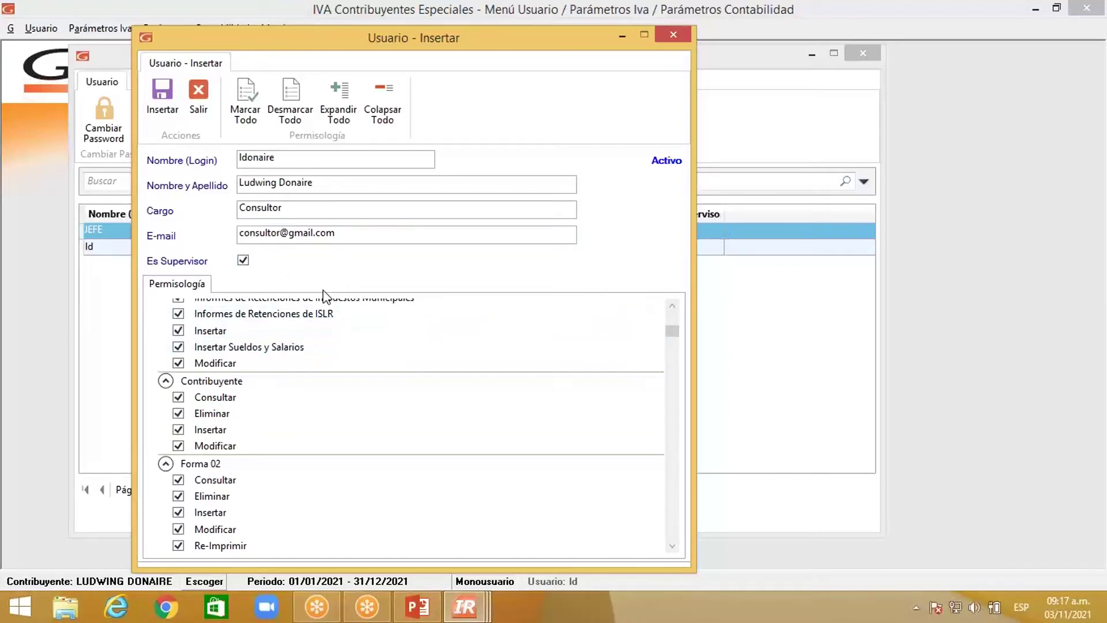
scroll(334, 358, down, 1)
scroll(332, 352, down, 10)
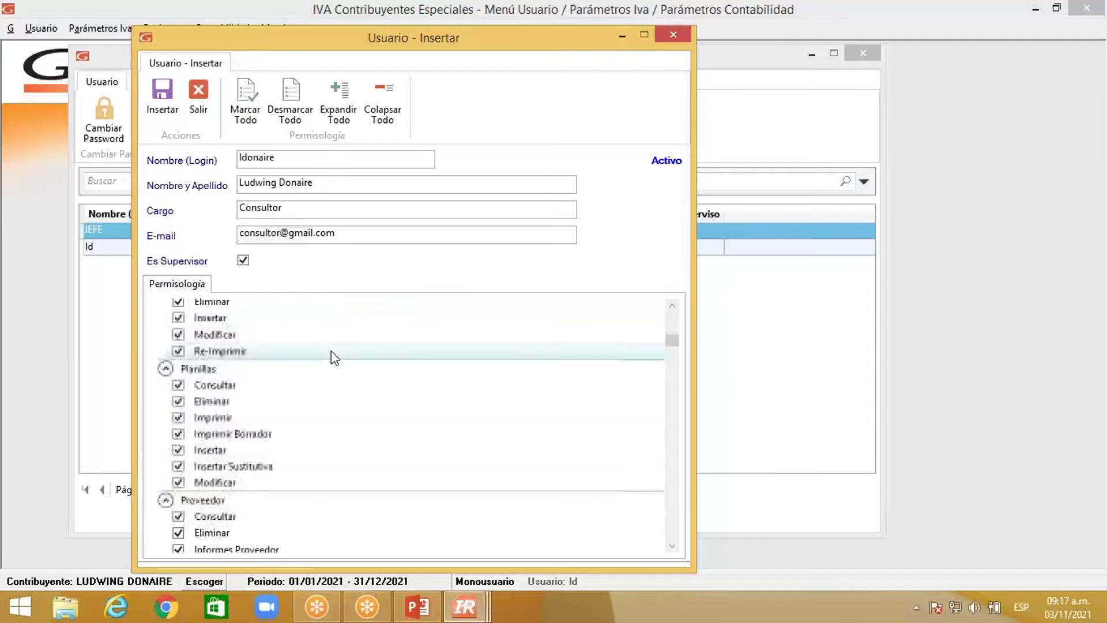
scroll(331, 352, down, 10)
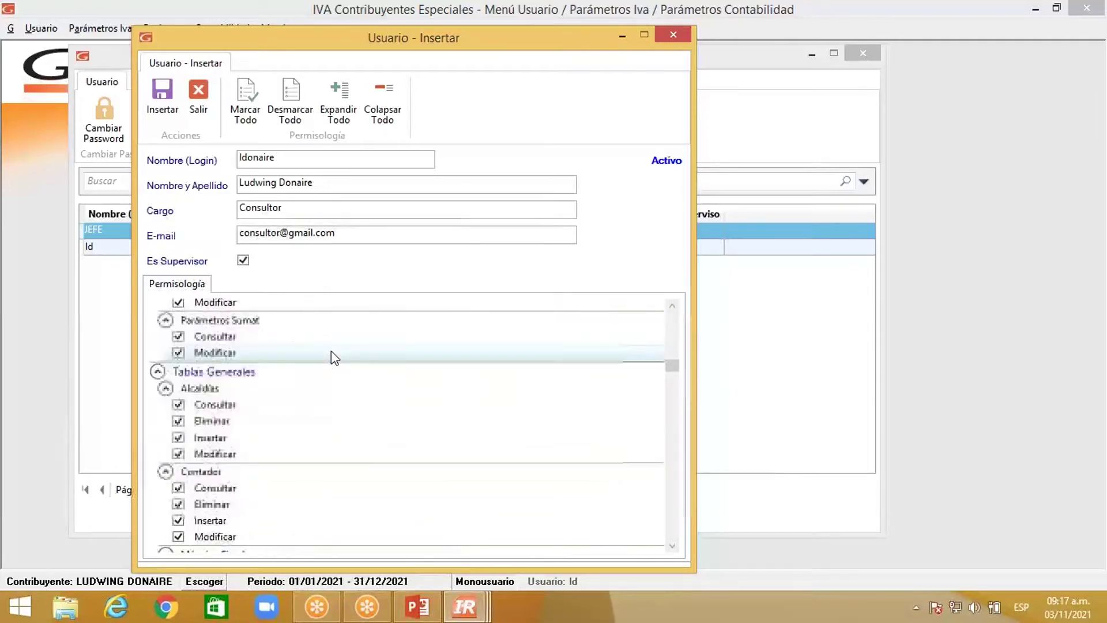
scroll(332, 353, down, 10)
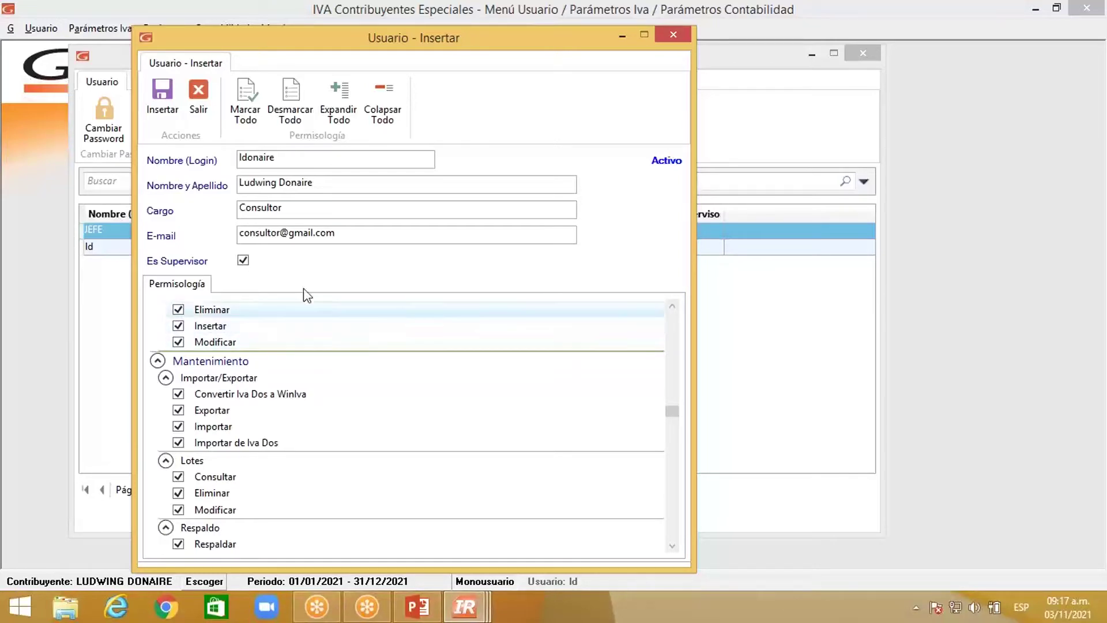
- Remove supervisor status, clear every permission and collapse the tree to top-level categories
click(243, 260)
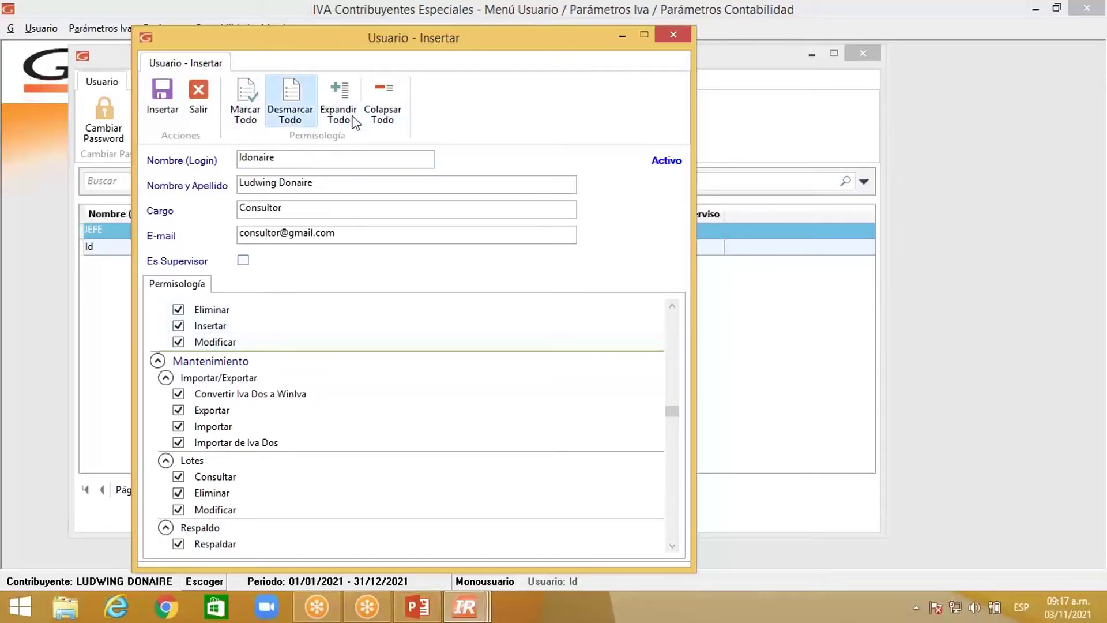
click(292, 117)
scroll(300, 416, up, 10)
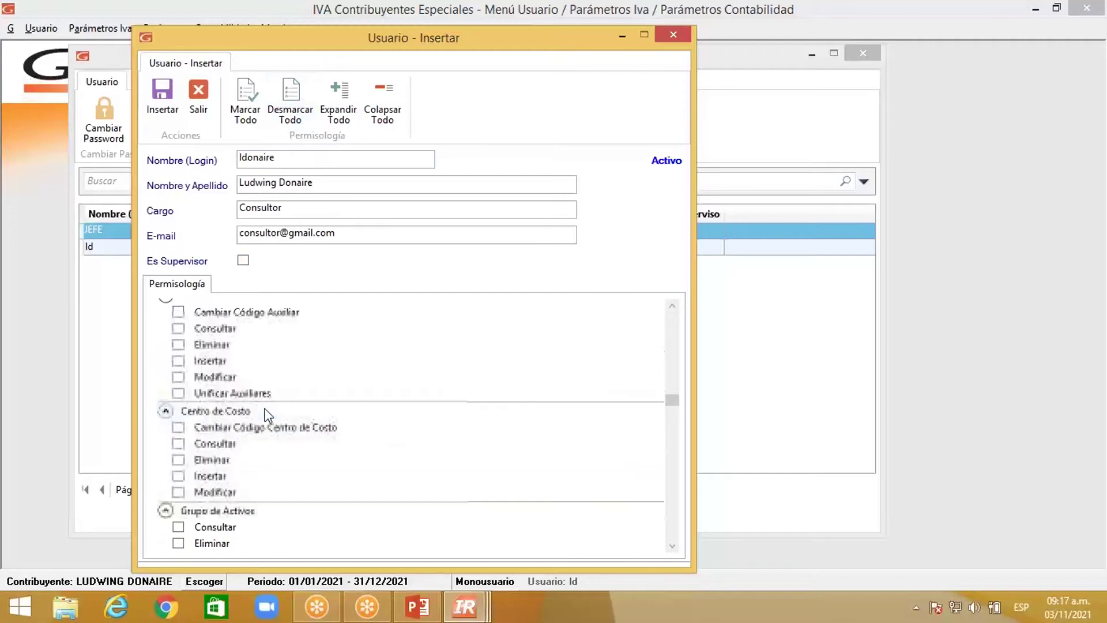
click(386, 115)
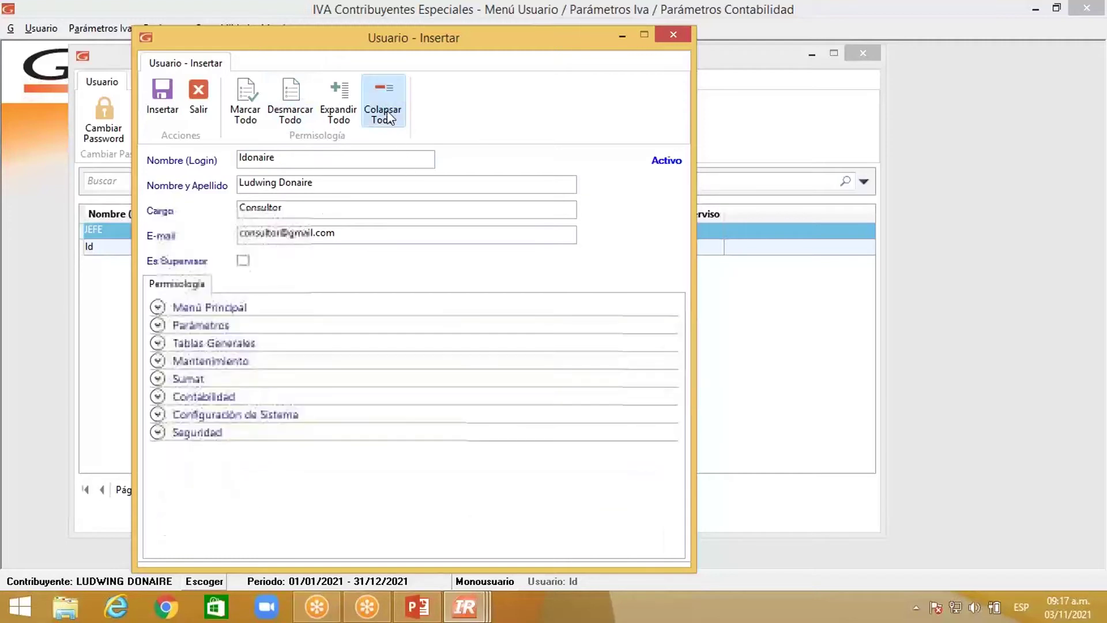
click(158, 307)
- Grant the Cliente permissions Consultar, Informes, Insertar, Modificar and Unificar Cliente
click(166, 324)
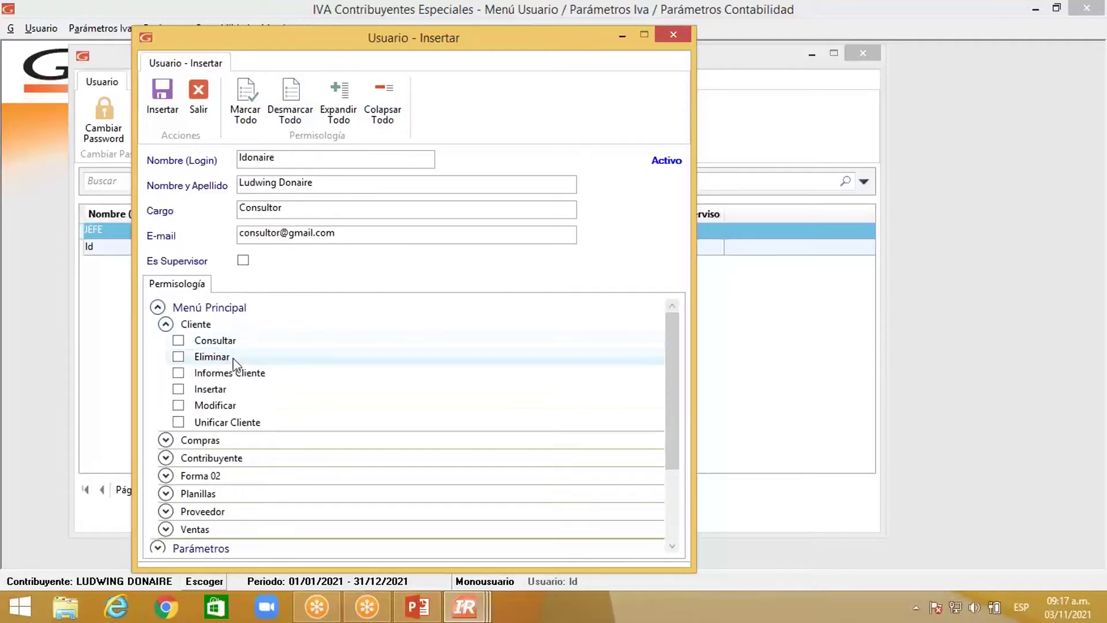
click(178, 340)
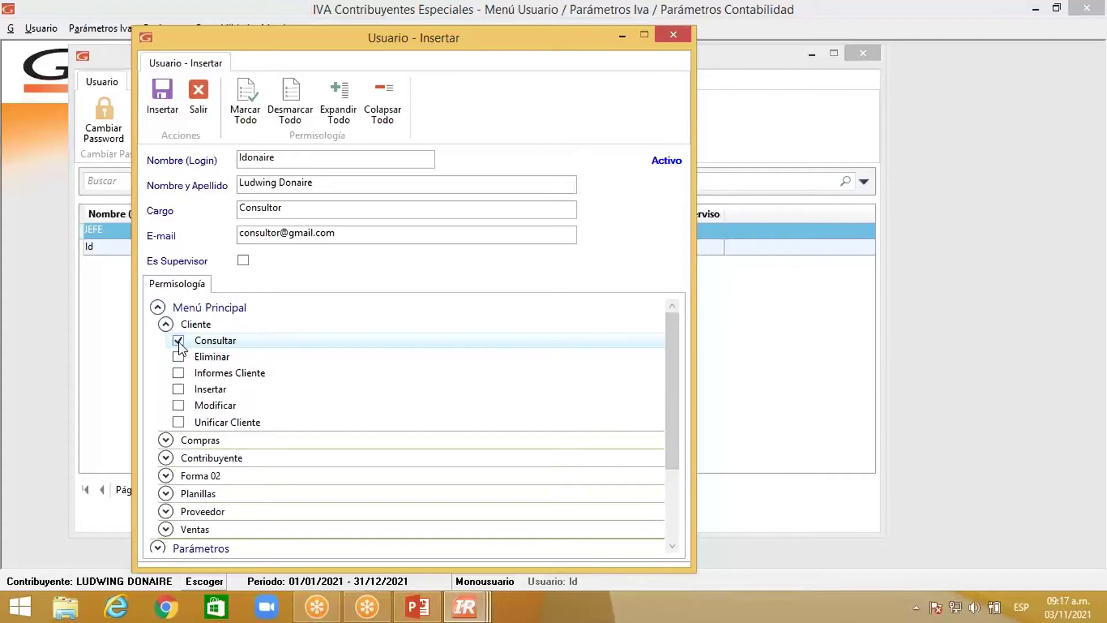
click(178, 372)
click(179, 389)
click(178, 405)
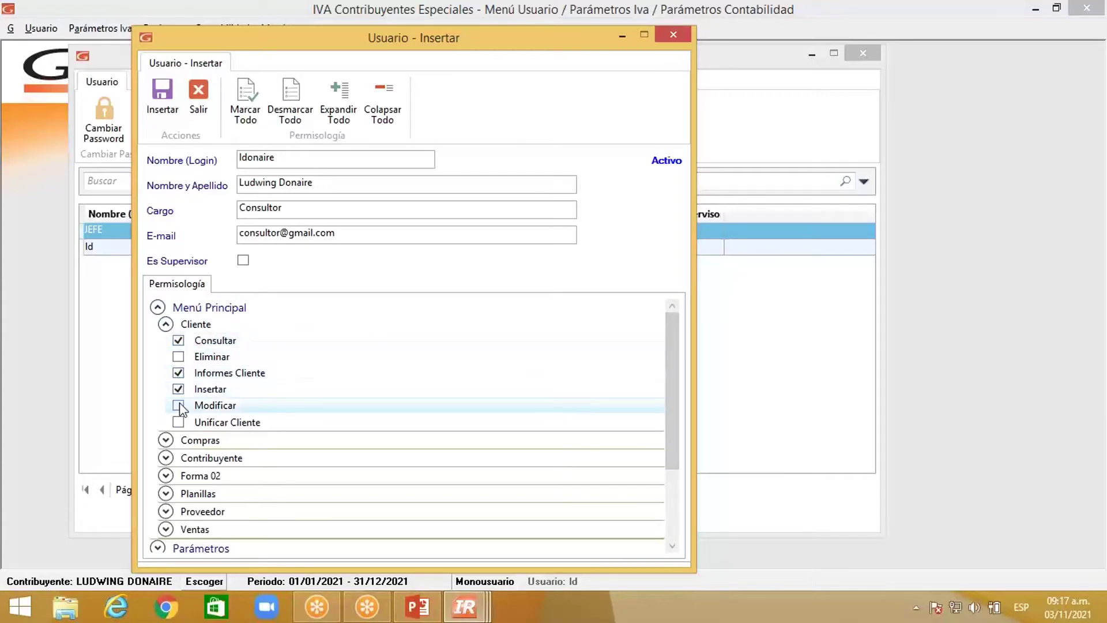
click(179, 422)
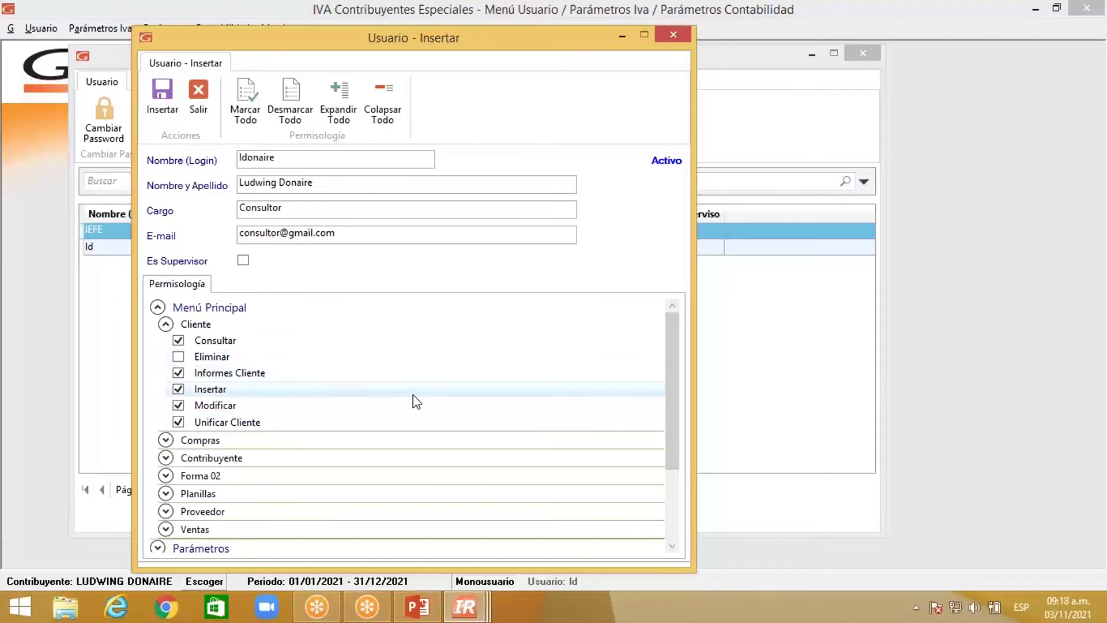
click(166, 324)
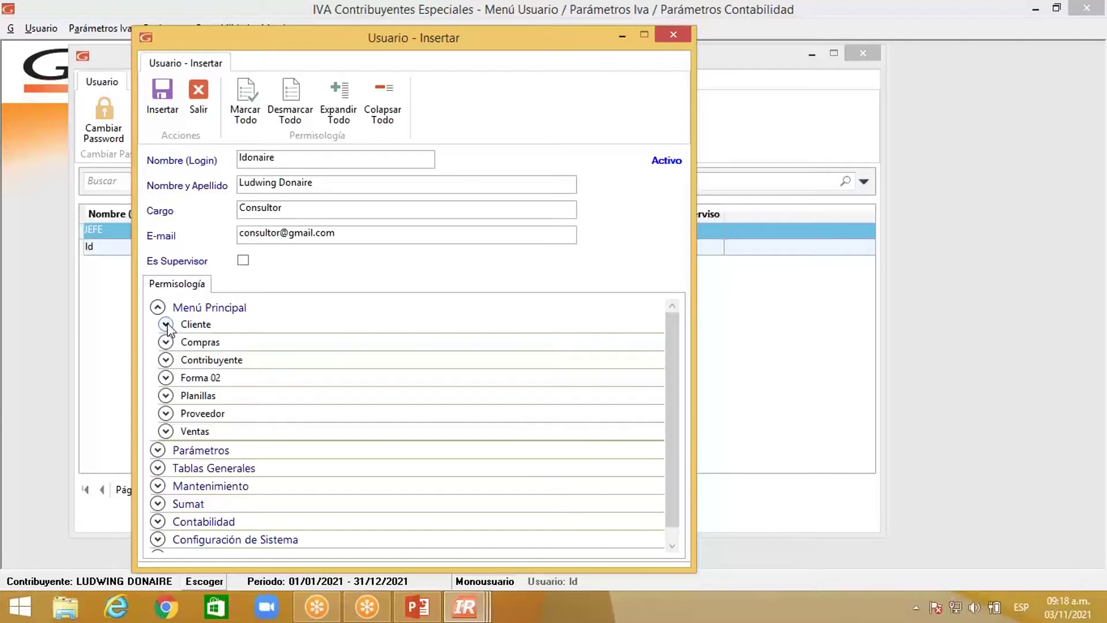
- Grant ten Compras permissions, from Aplicar Retención to Insertar Sueldos y Salarios, then re-tick Es Supervisor
click(166, 341)
scroll(211, 385, down, 1)
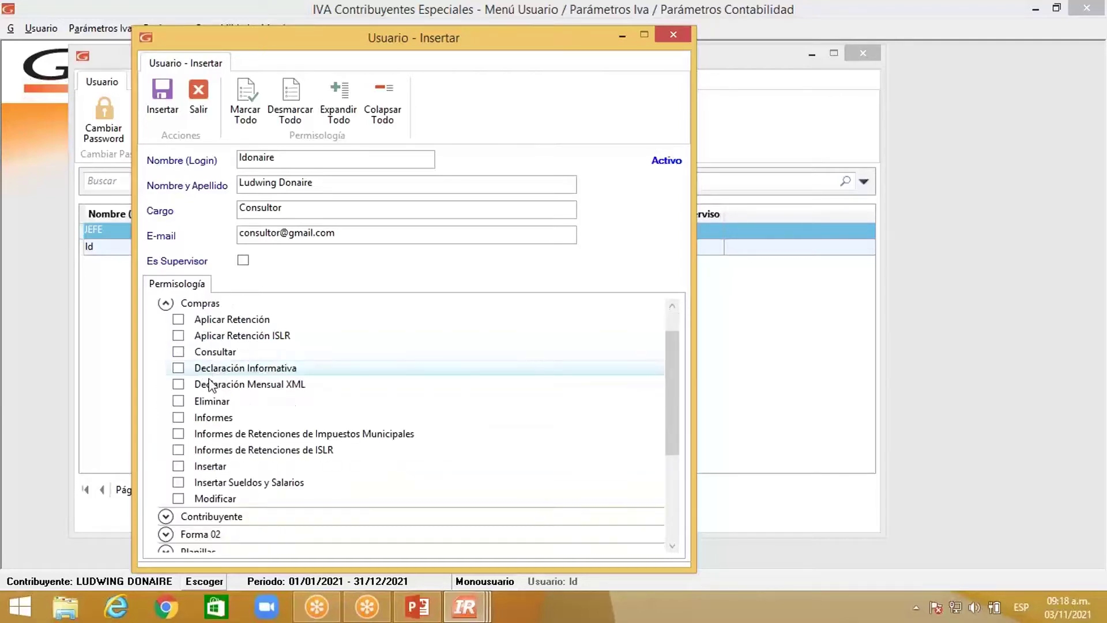
click(179, 320)
click(179, 336)
click(179, 351)
click(179, 368)
click(179, 401)
click(179, 418)
click(178, 434)
click(179, 449)
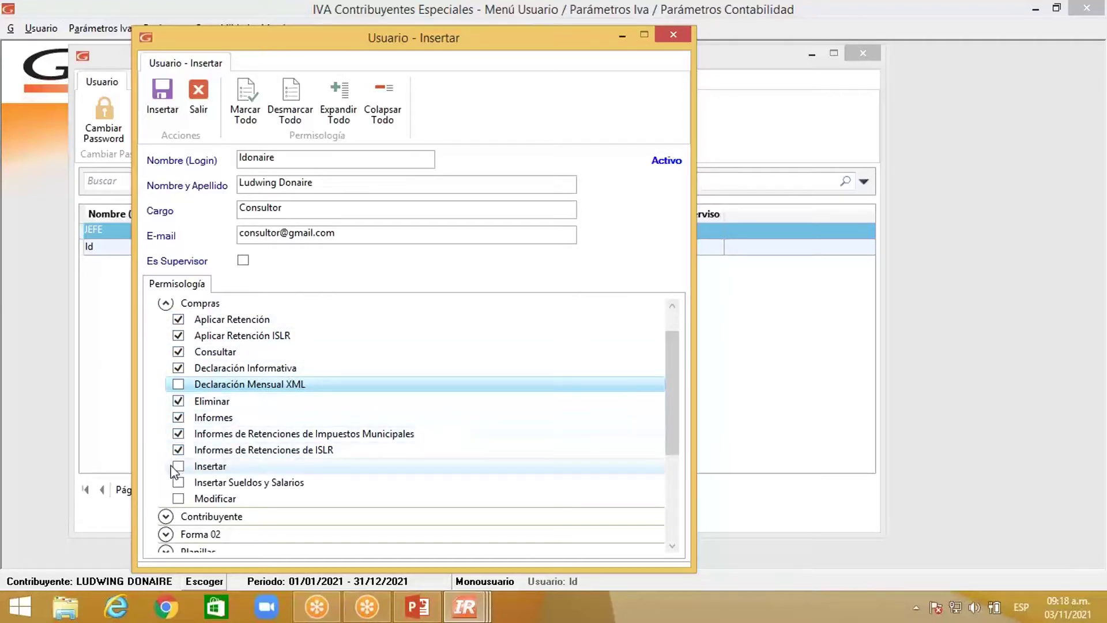
click(179, 466)
click(179, 482)
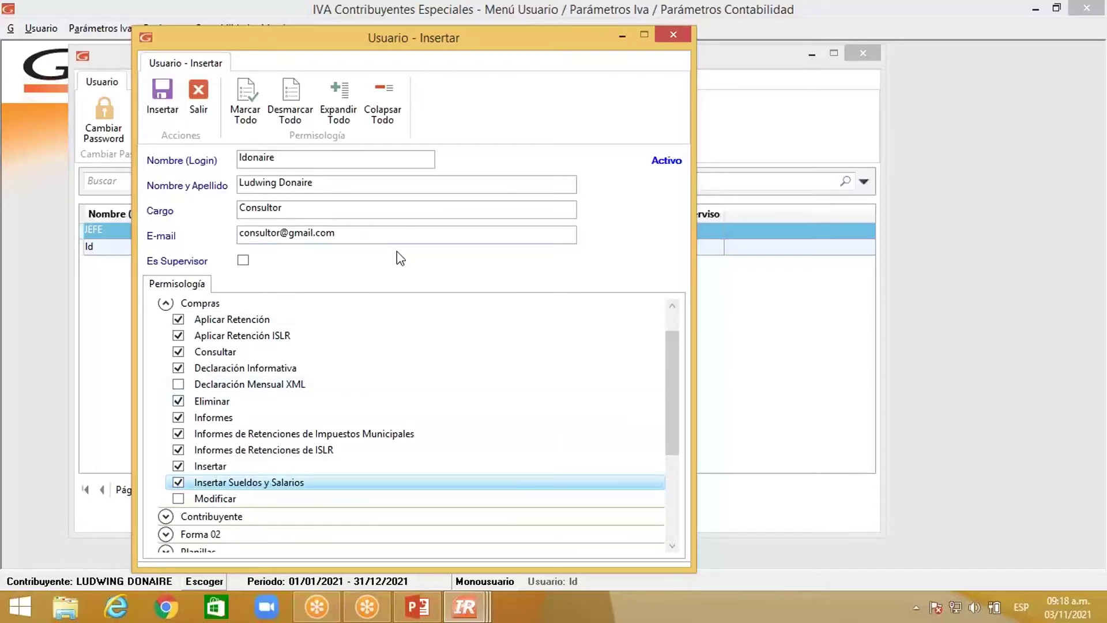
click(243, 260)
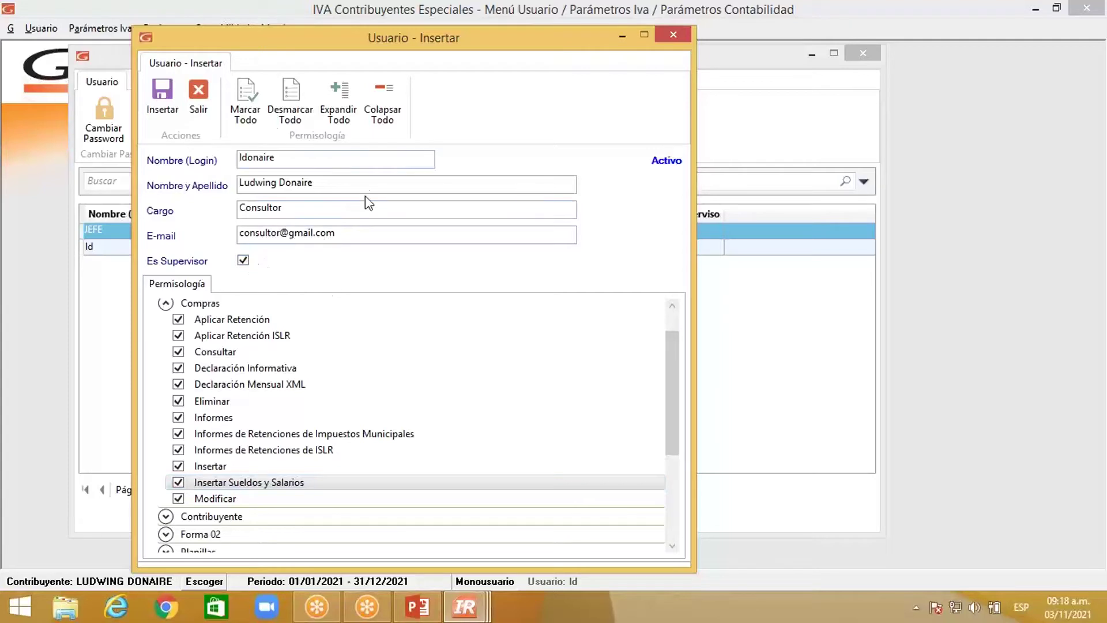
- Save the new user, entering and confirming its password in the Solicitud de Password dialog
click(162, 98)
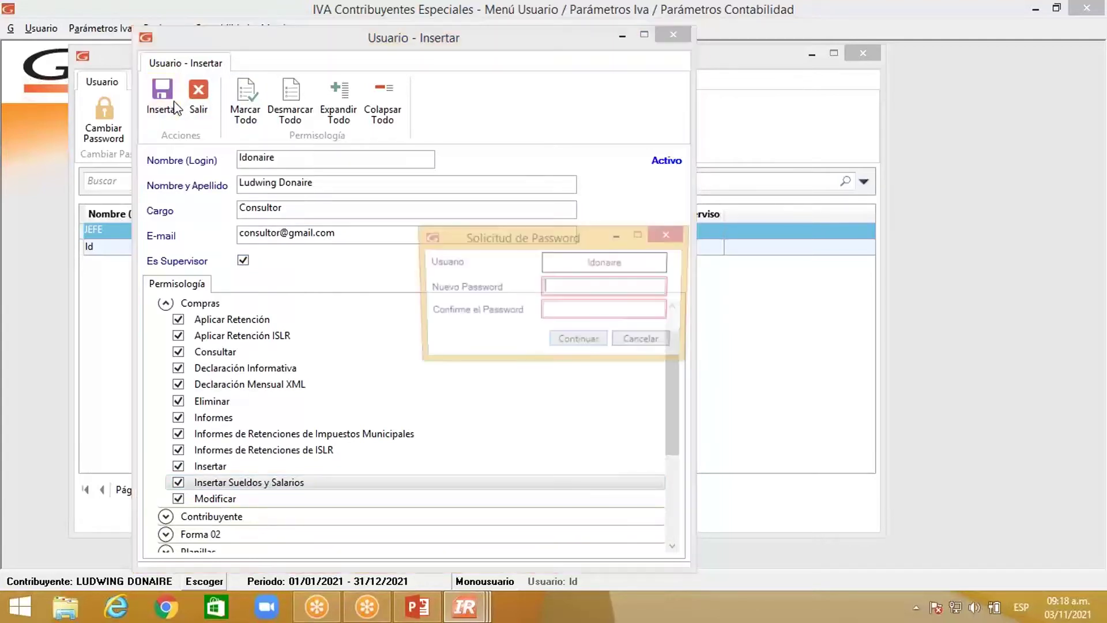
click(584, 290)
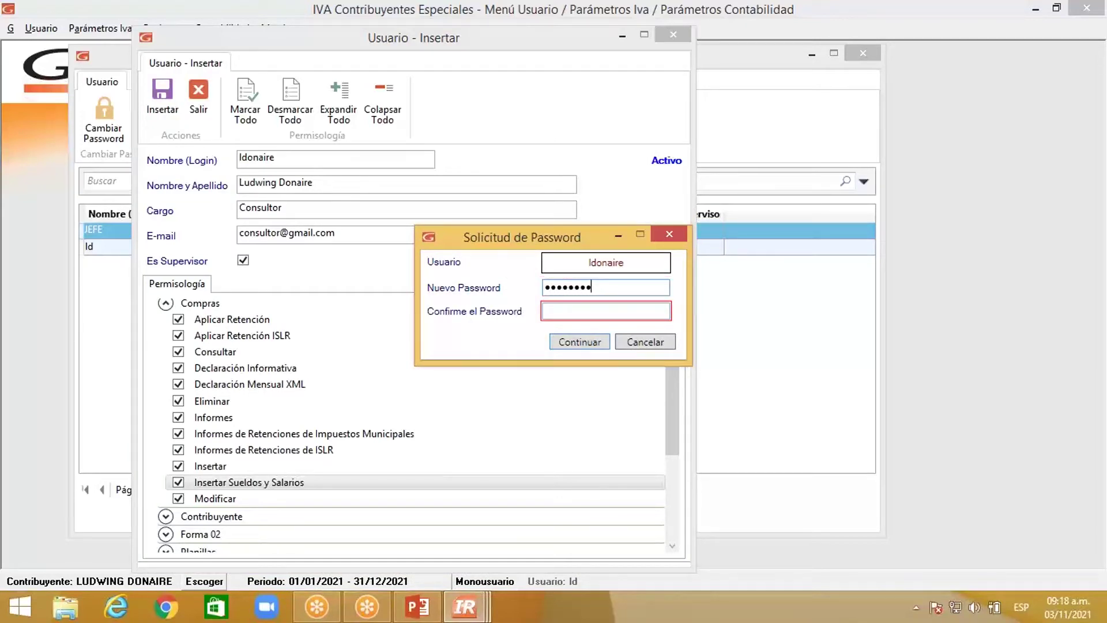
click(605, 311)
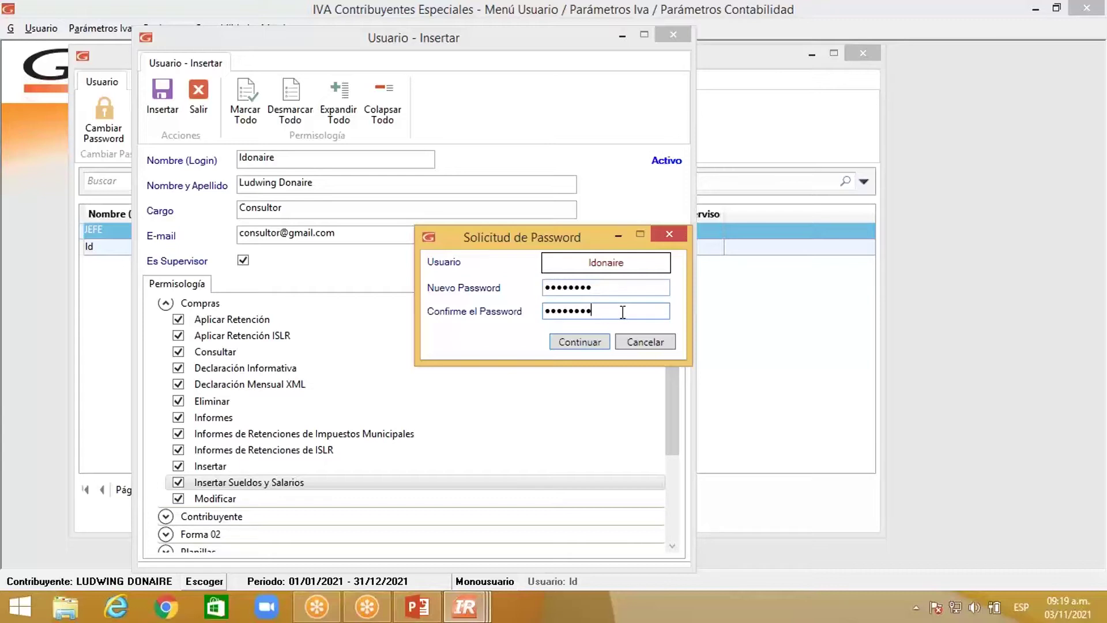
drag(622, 312, 472, 316)
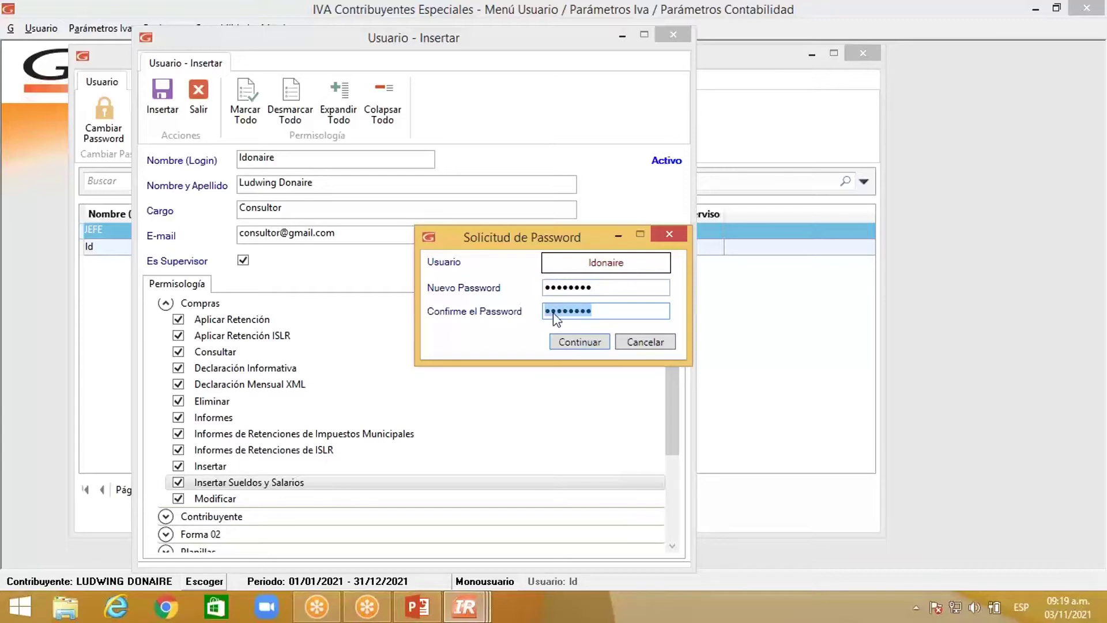
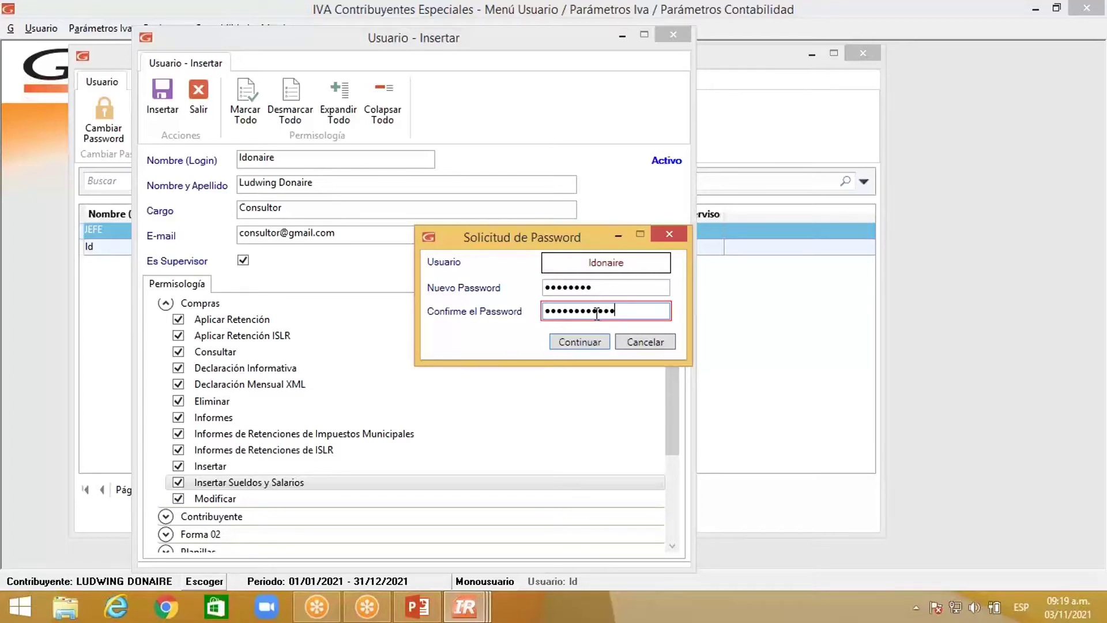
drag(625, 310, 440, 304)
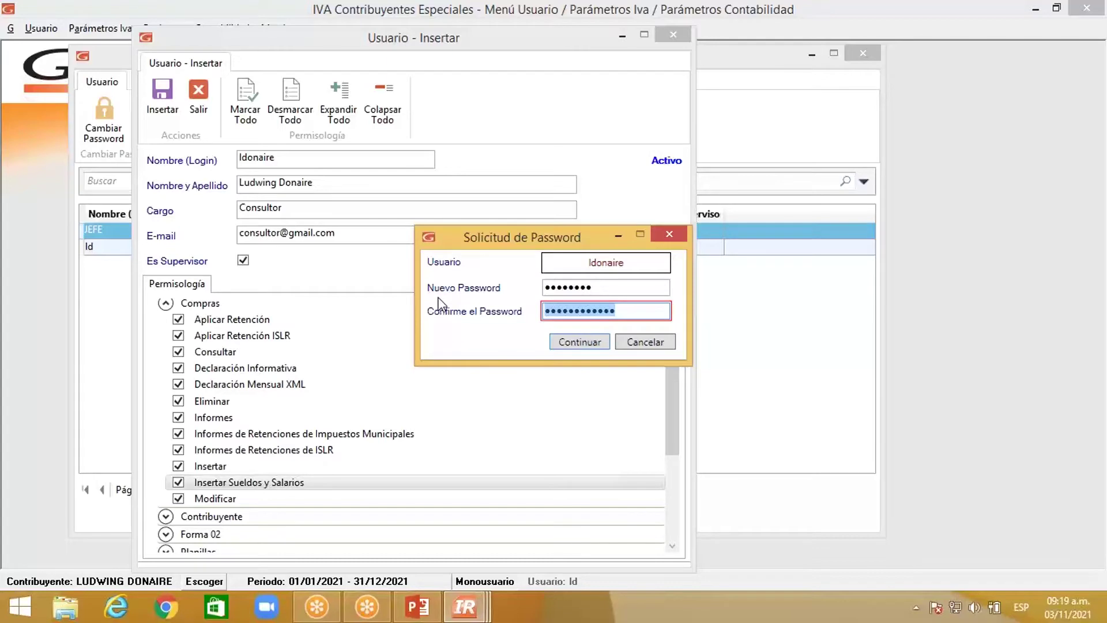
text(•••••••)
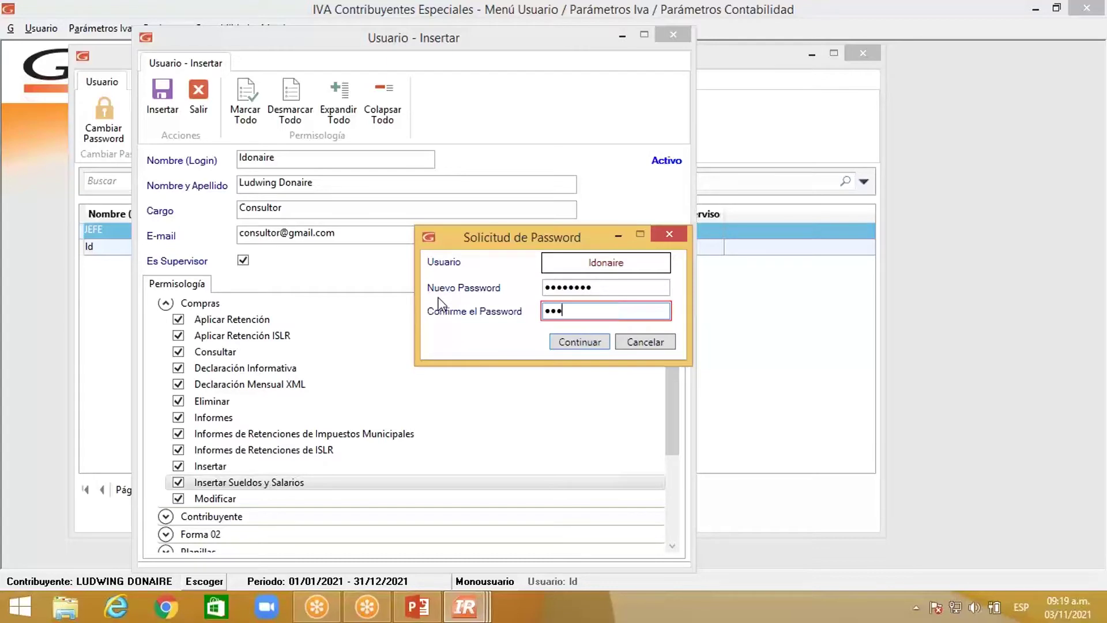
text(•)
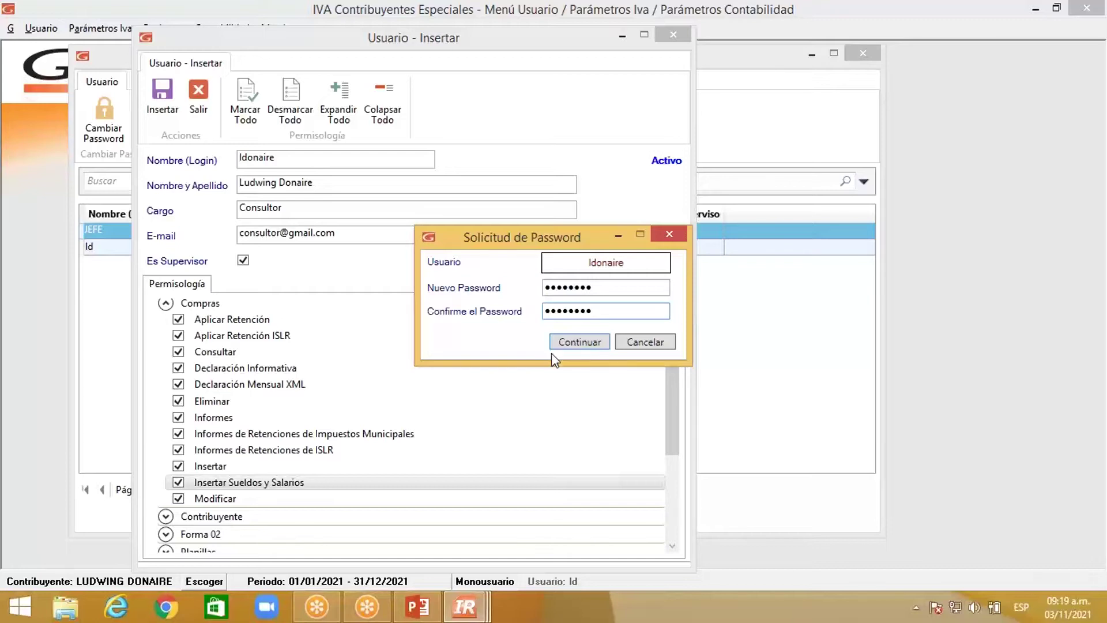
click(576, 343)
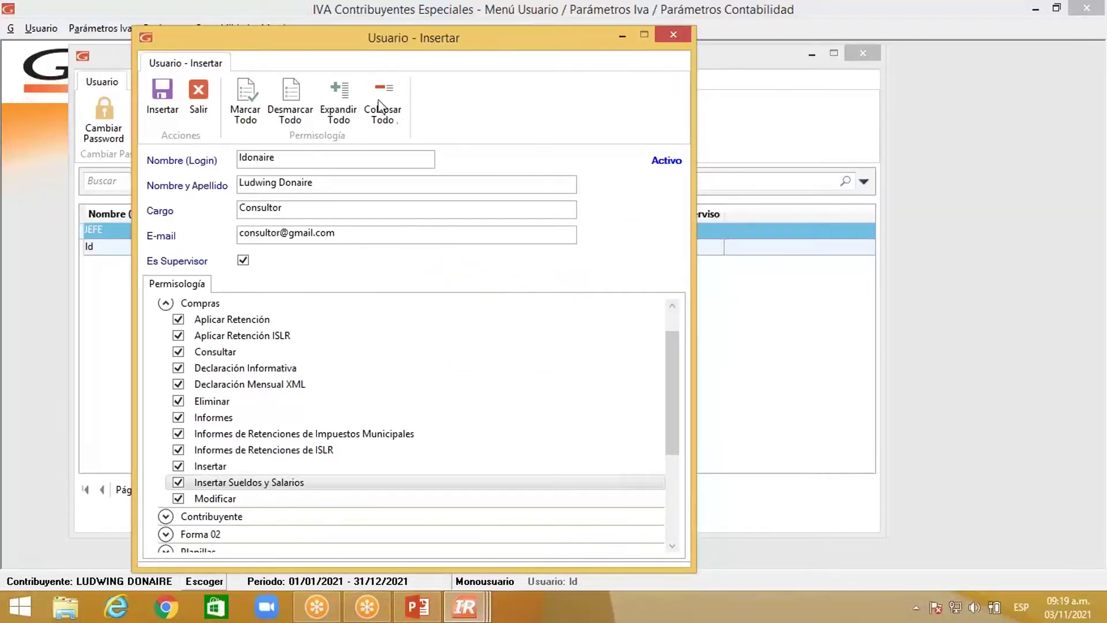
- Move the open windows aside and close the blank new-user form
drag(402, 52, 436, 69)
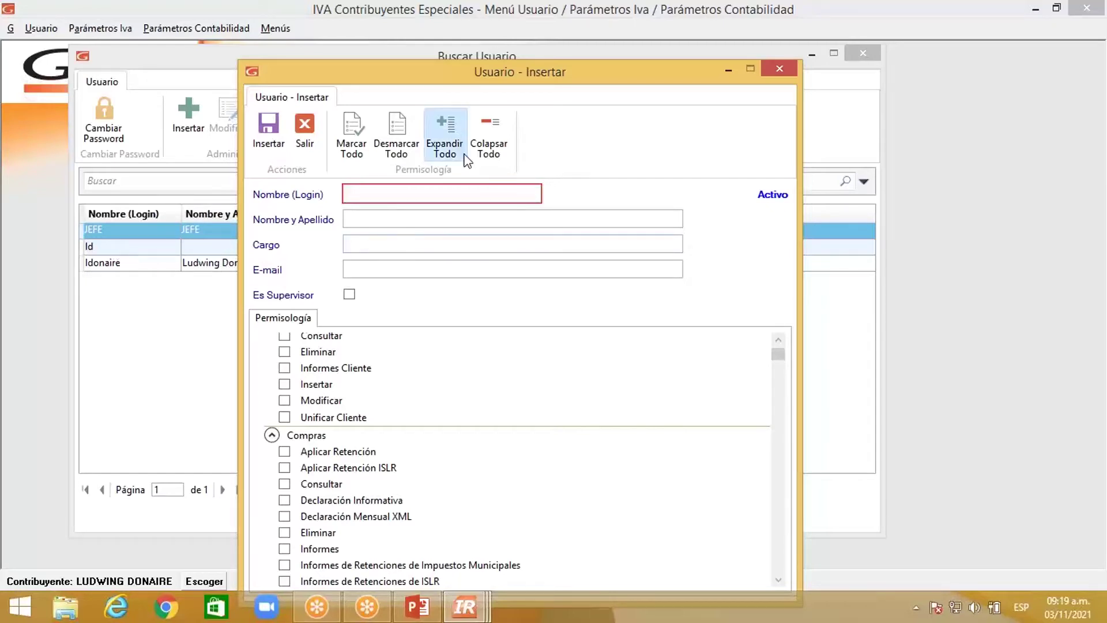
drag(536, 86, 415, 92)
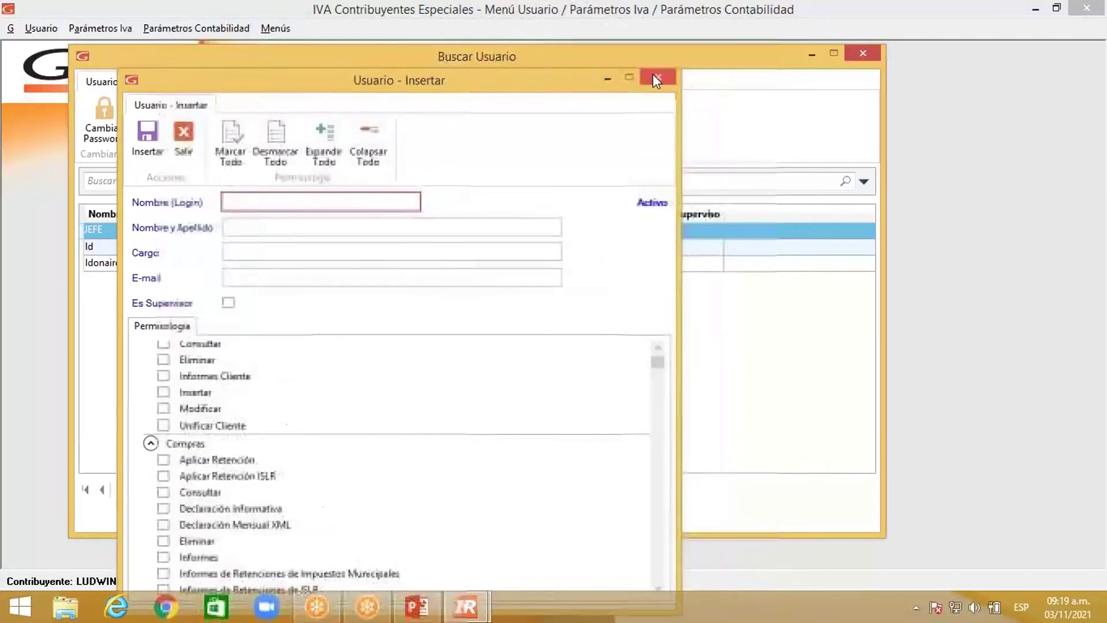
click(654, 75)
- Select the new consultant user, open a copy of it, then close the copy without saving
click(195, 267)
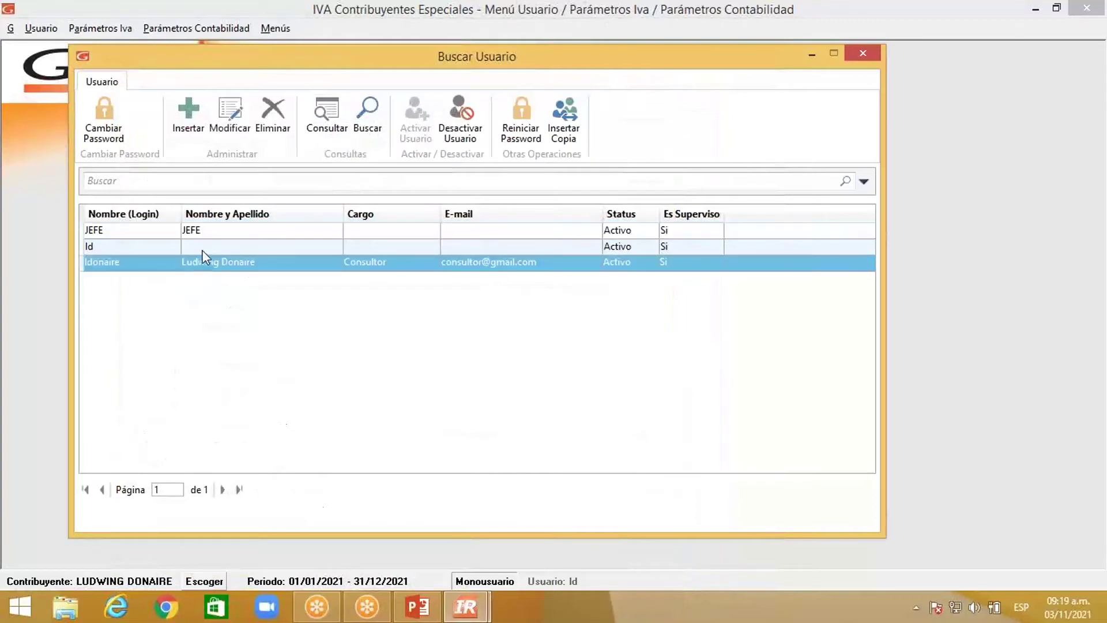
click(207, 247)
click(209, 263)
click(219, 247)
click(219, 263)
click(564, 139)
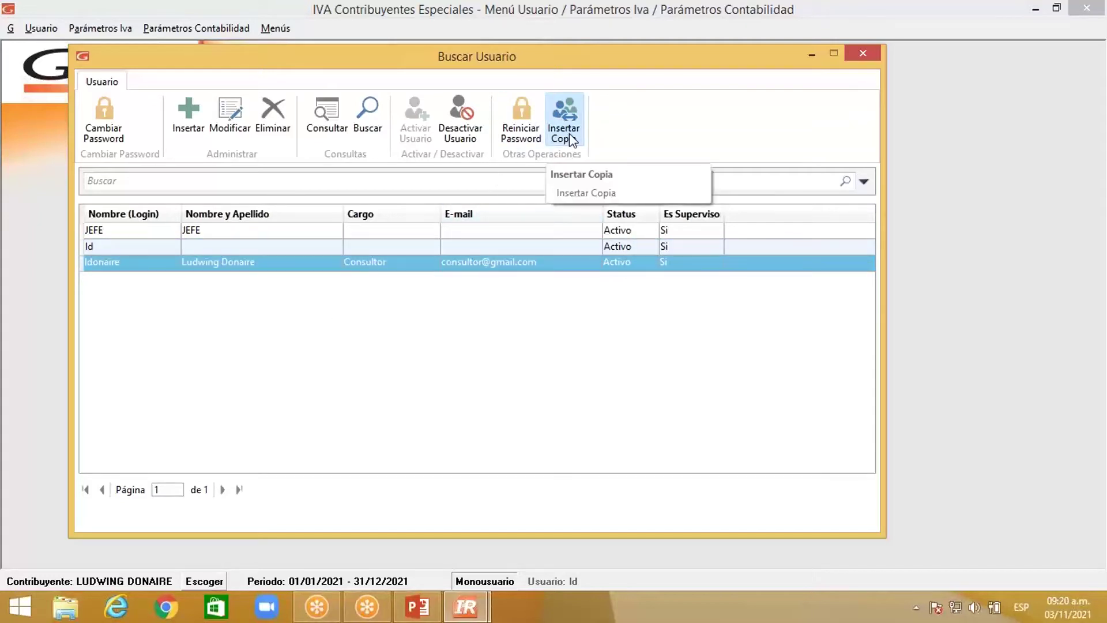
click(564, 139)
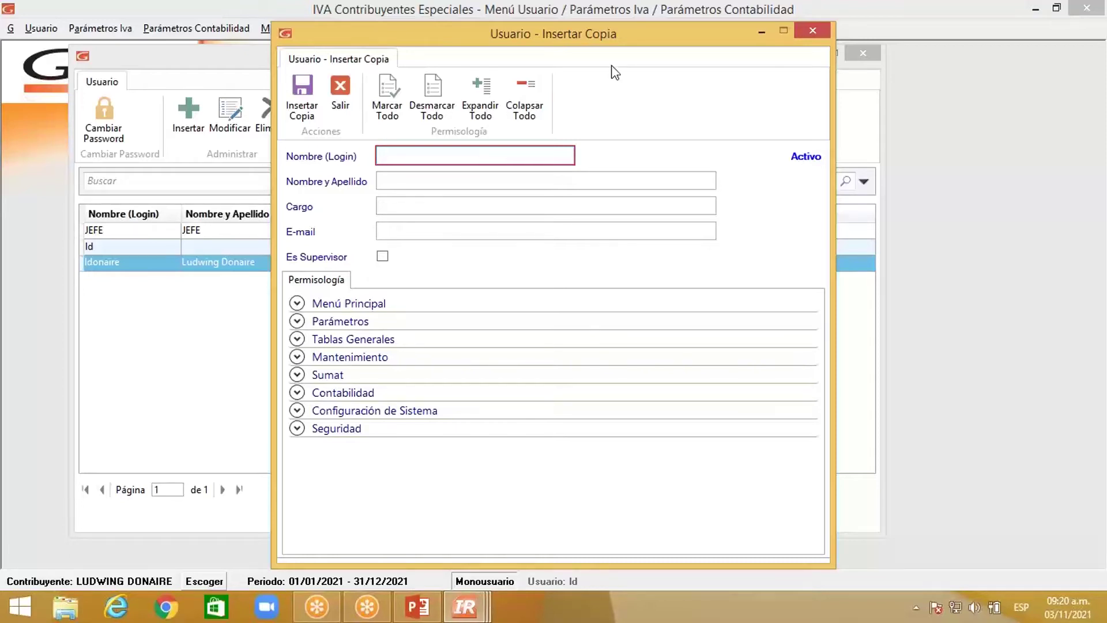
click(697, 54)
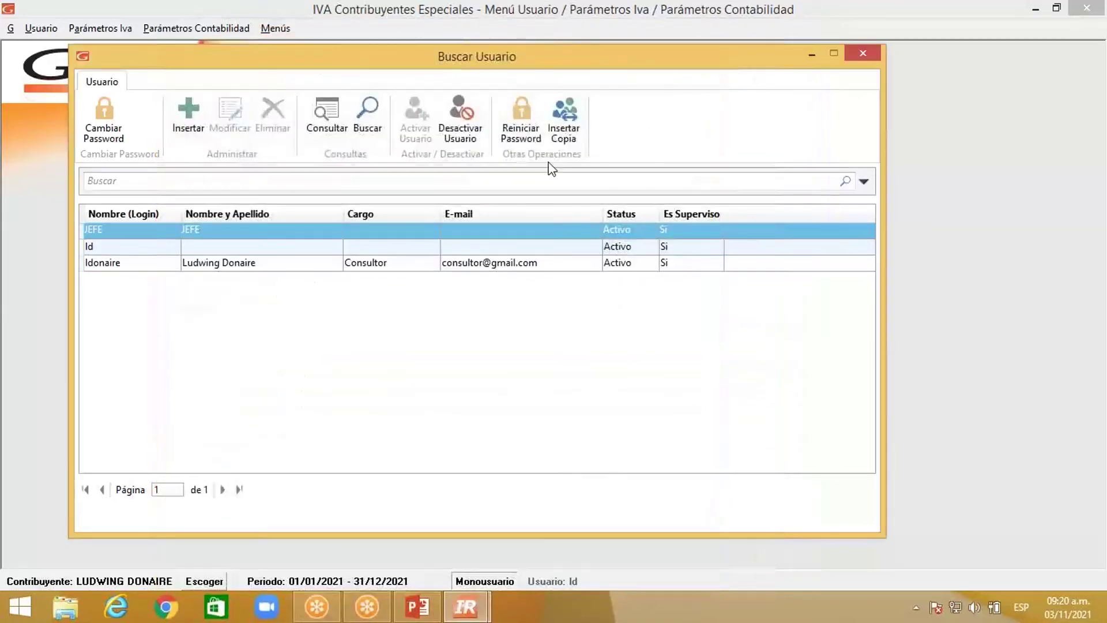
click(315, 265)
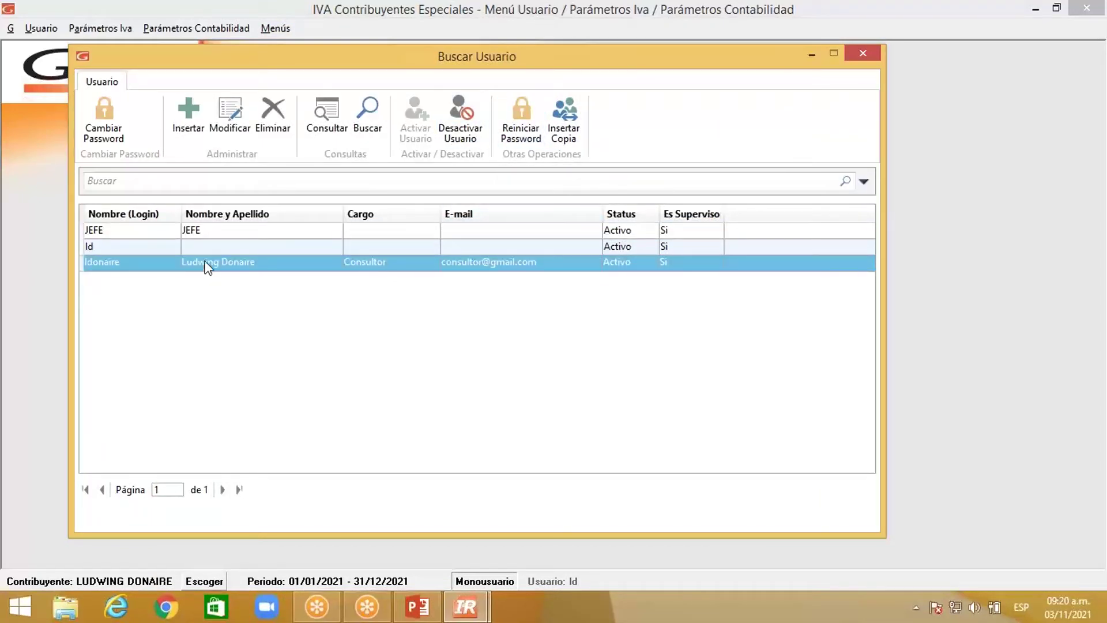
click(522, 139)
click(527, 171)
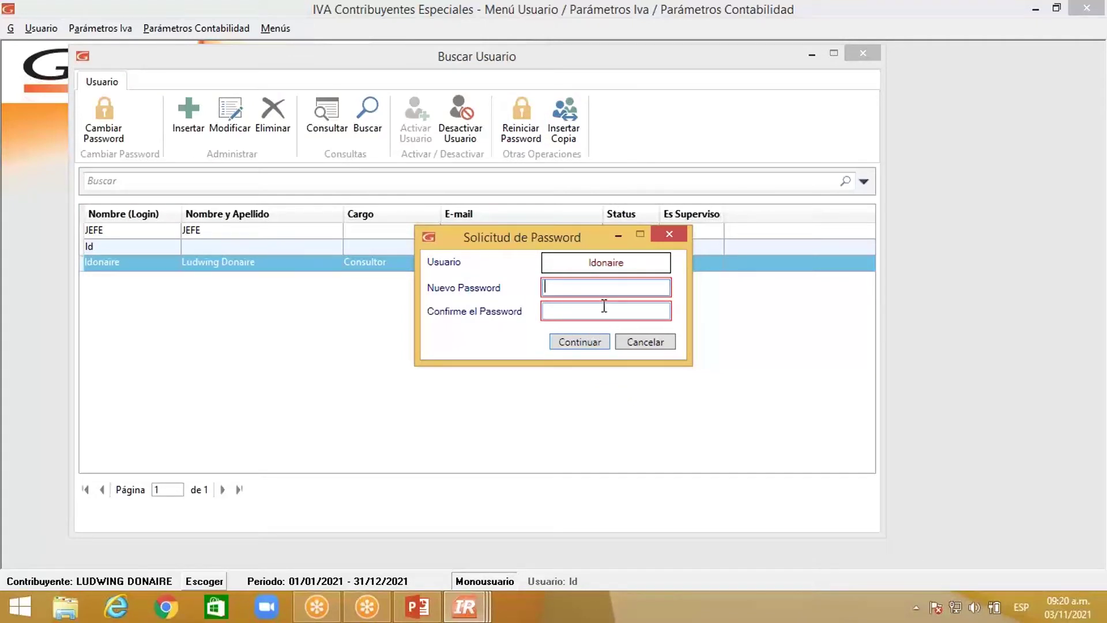
click(668, 233)
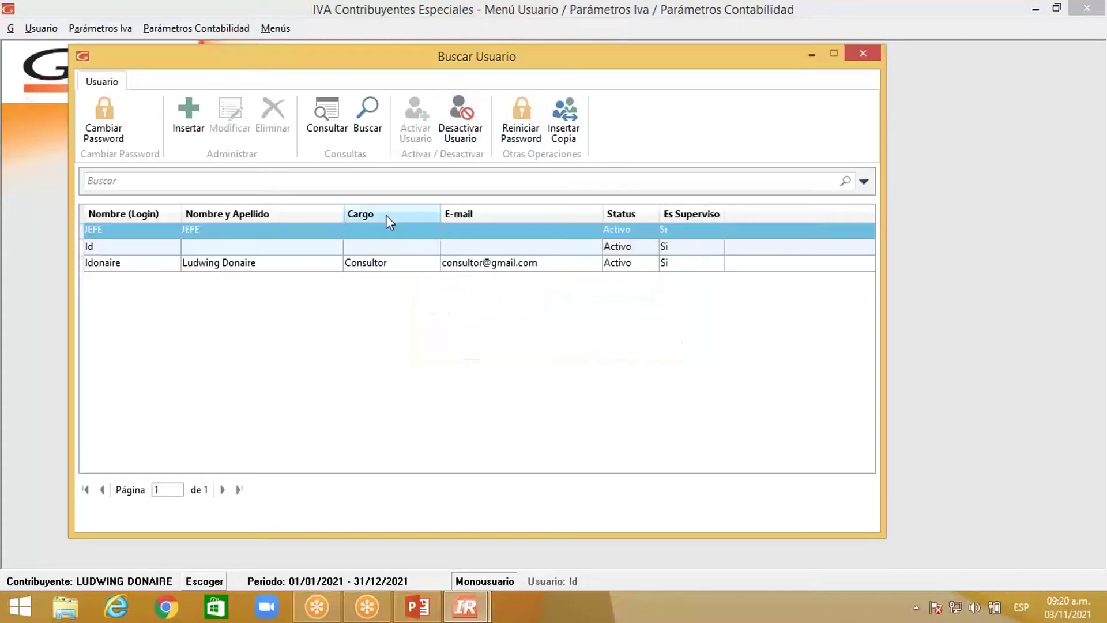
click(382, 263)
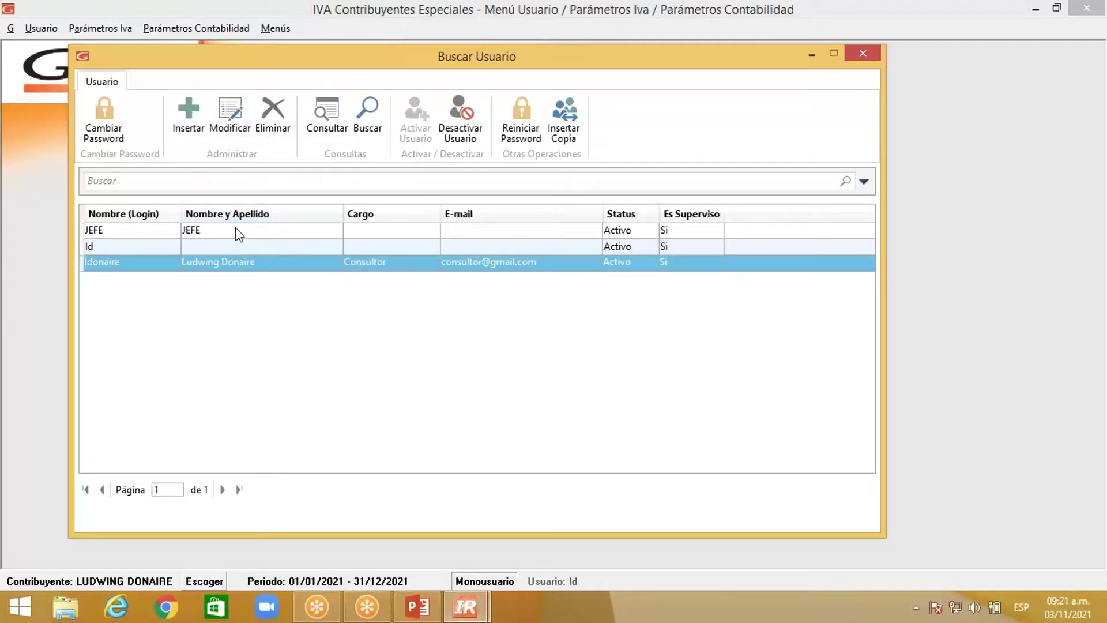
click(100, 133)
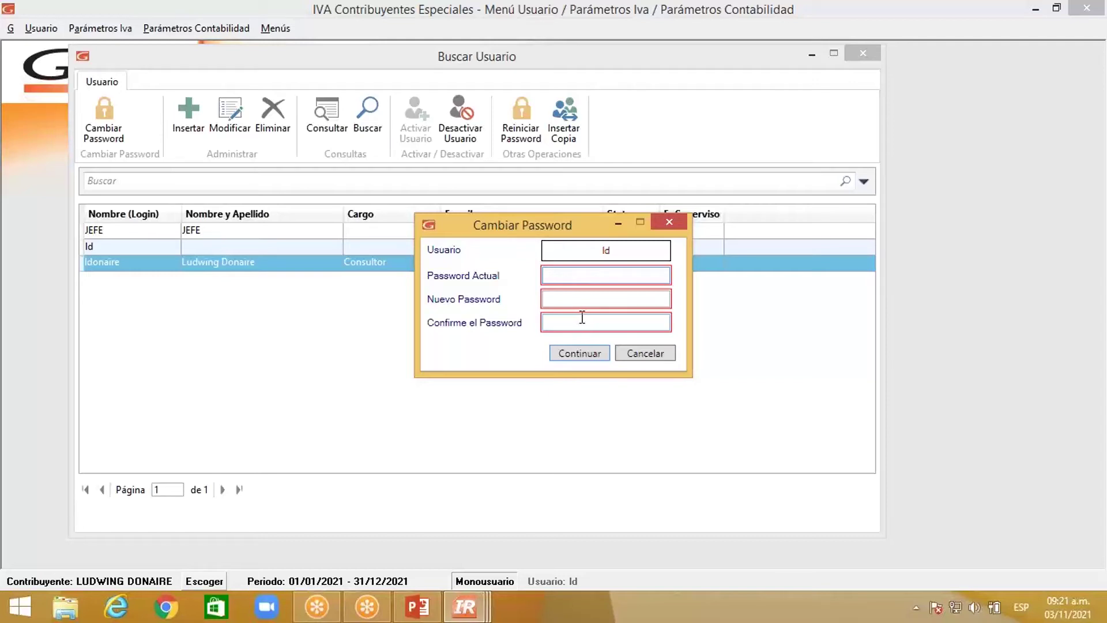
click(640, 353)
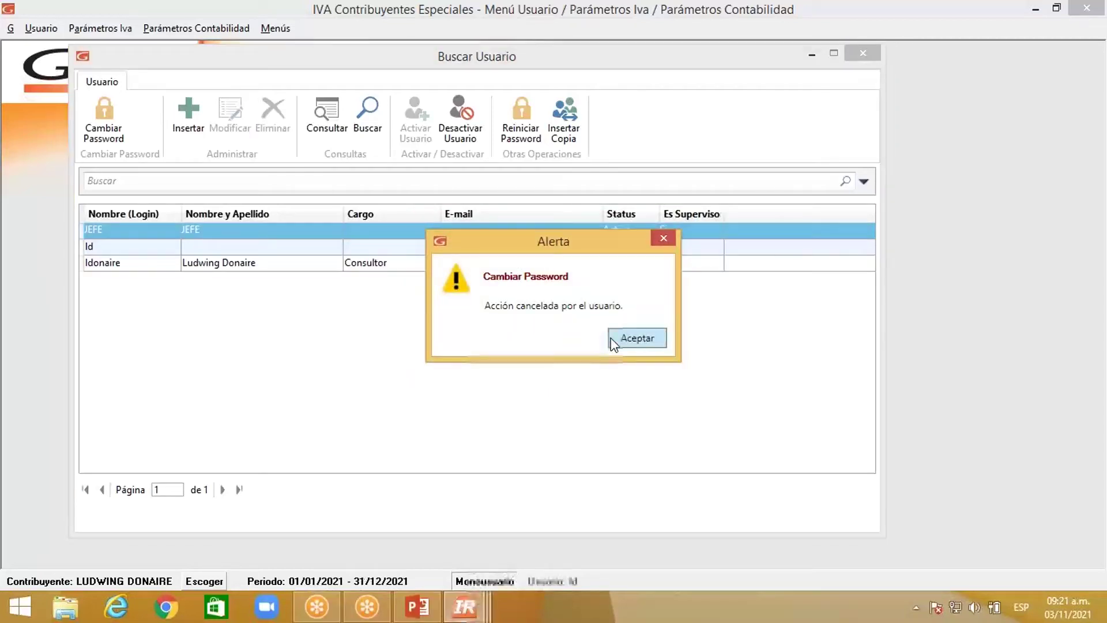
click(635, 339)
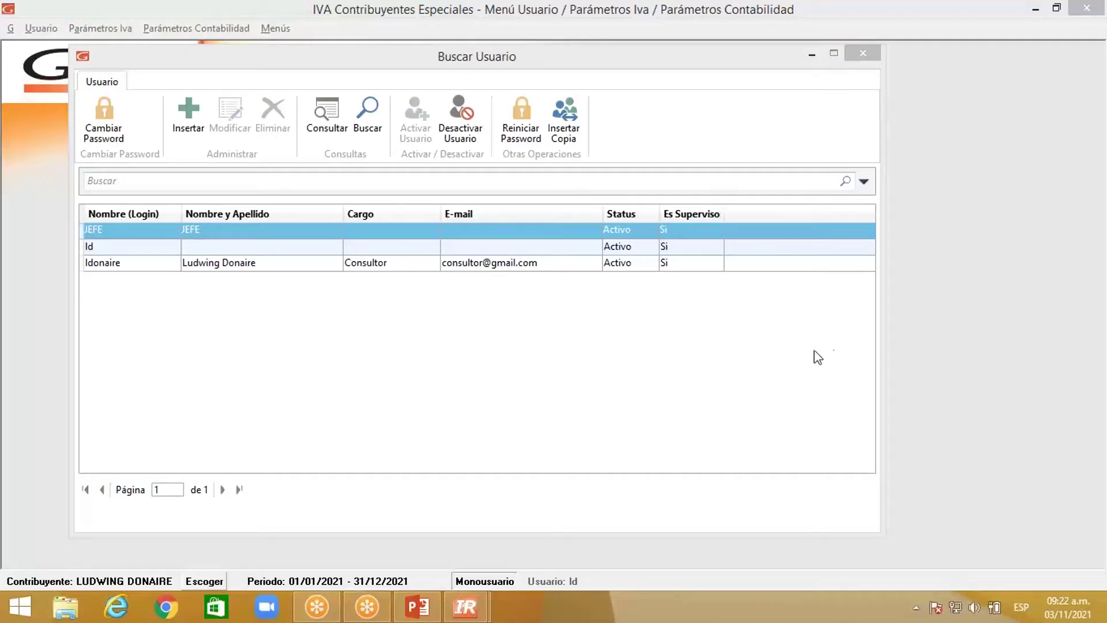
- Close Buscar Usuario and switch back to the Principal menu set
drag(469, 56, 337, 51)
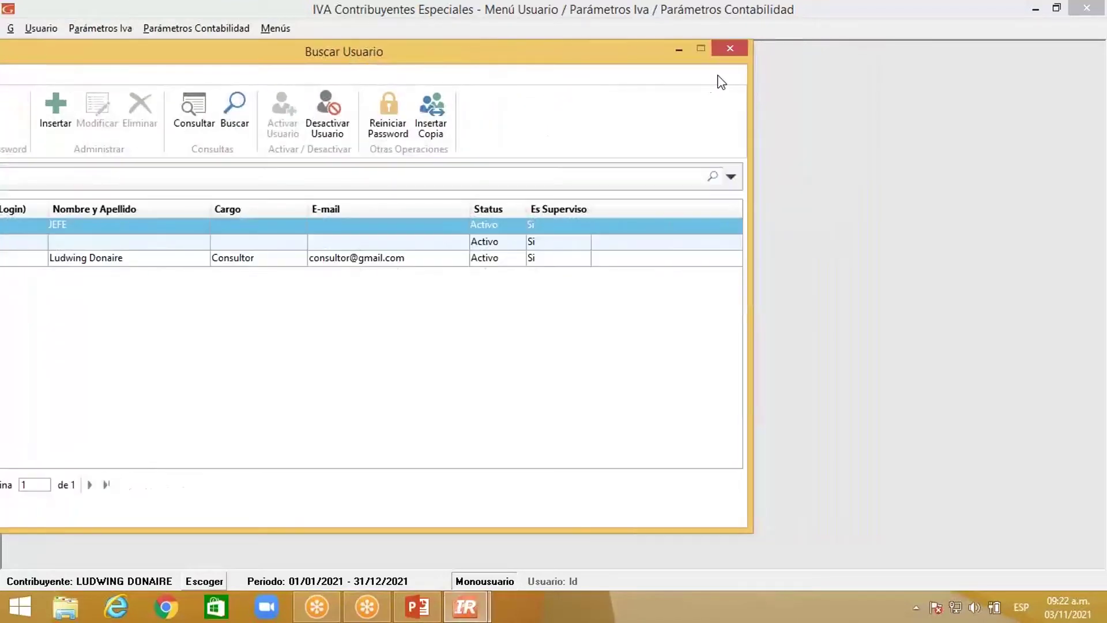
click(732, 51)
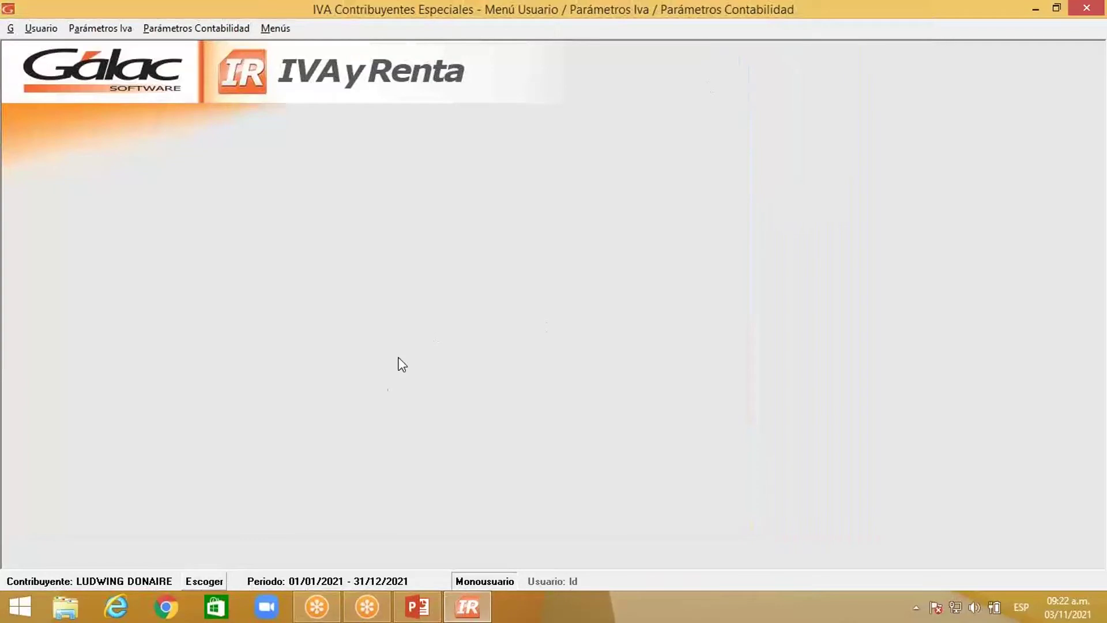
click(275, 28)
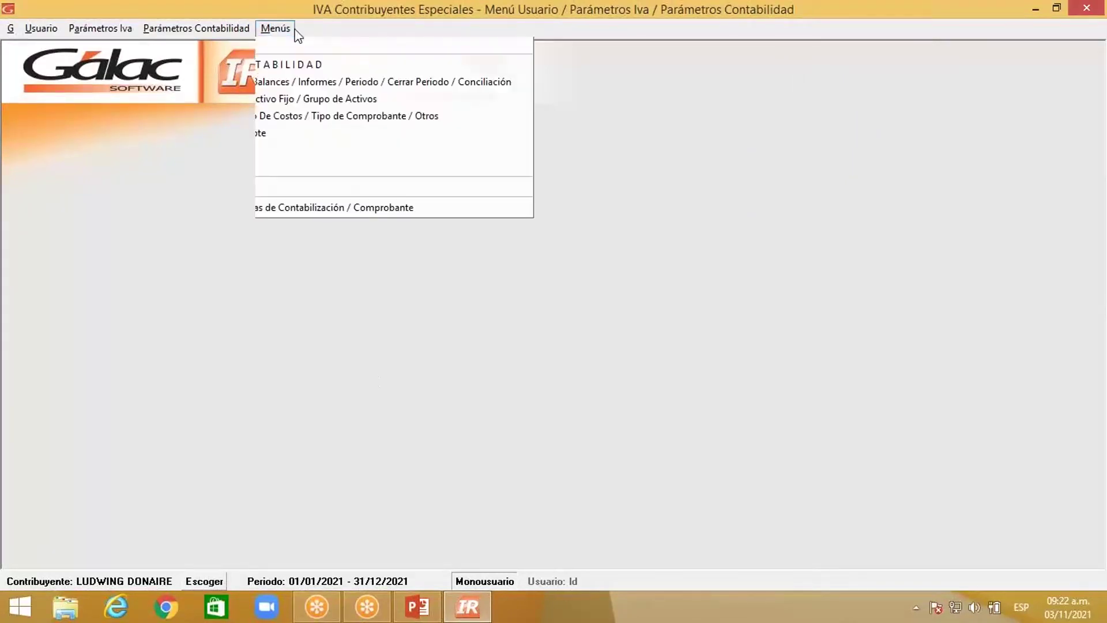
click(346, 101)
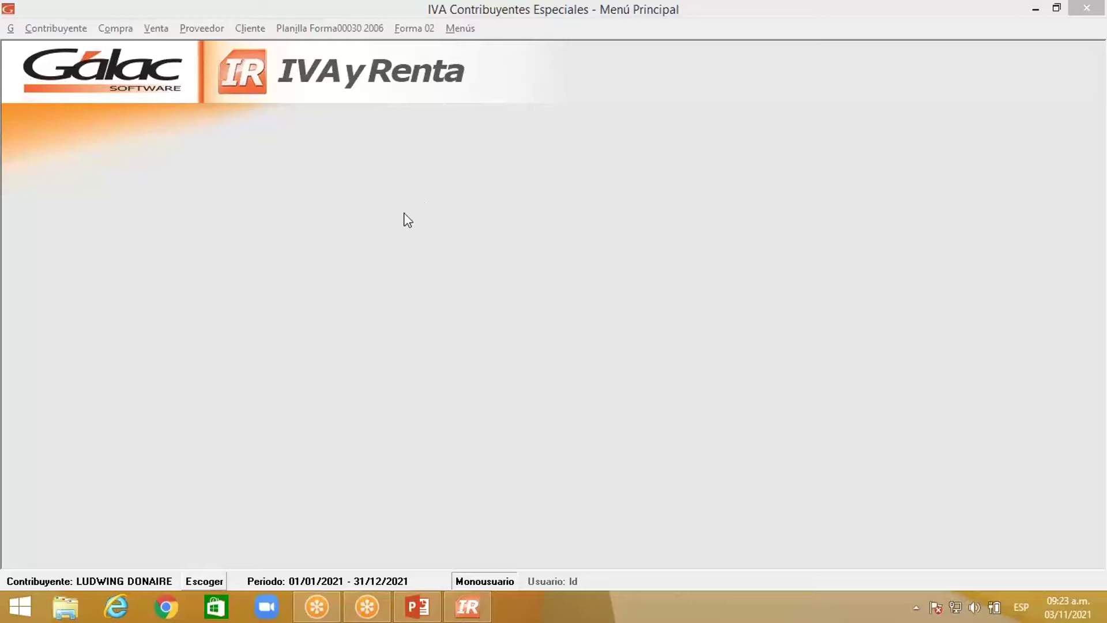
click(309, 285)
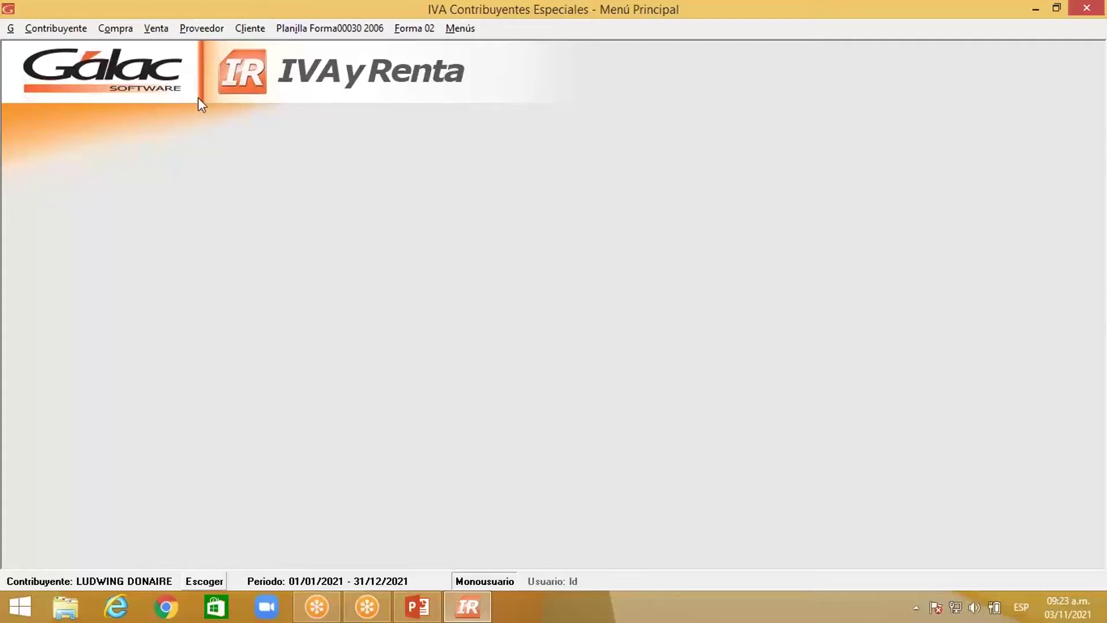
click(53, 32)
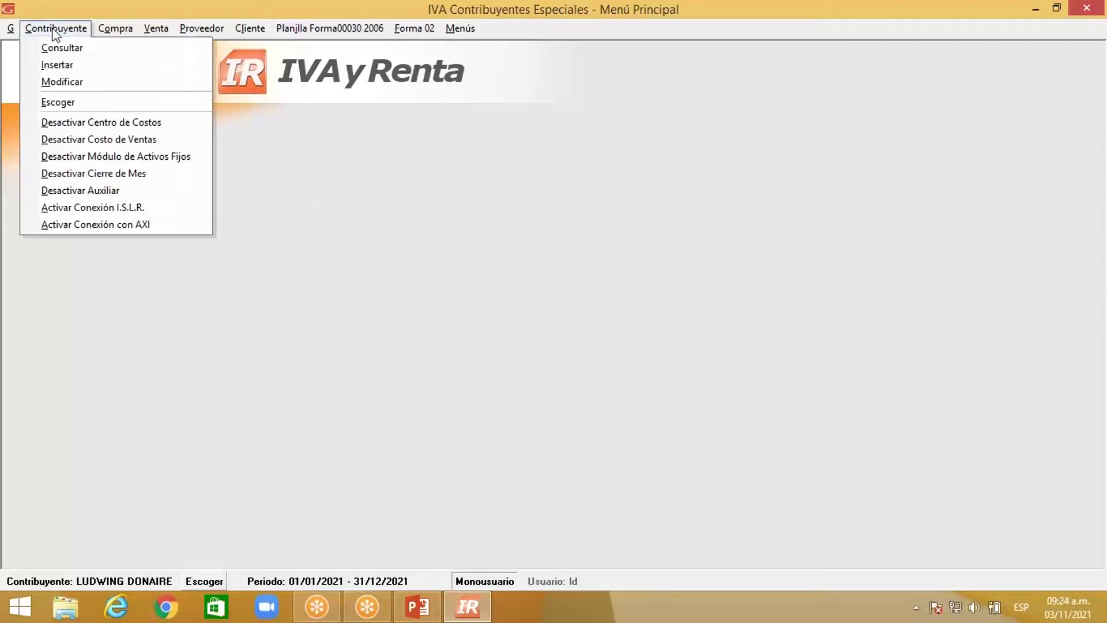
- Insert a new taxpayer named 'CHARLA 03-11-21' so its short name fills in automatically
click(153, 65)
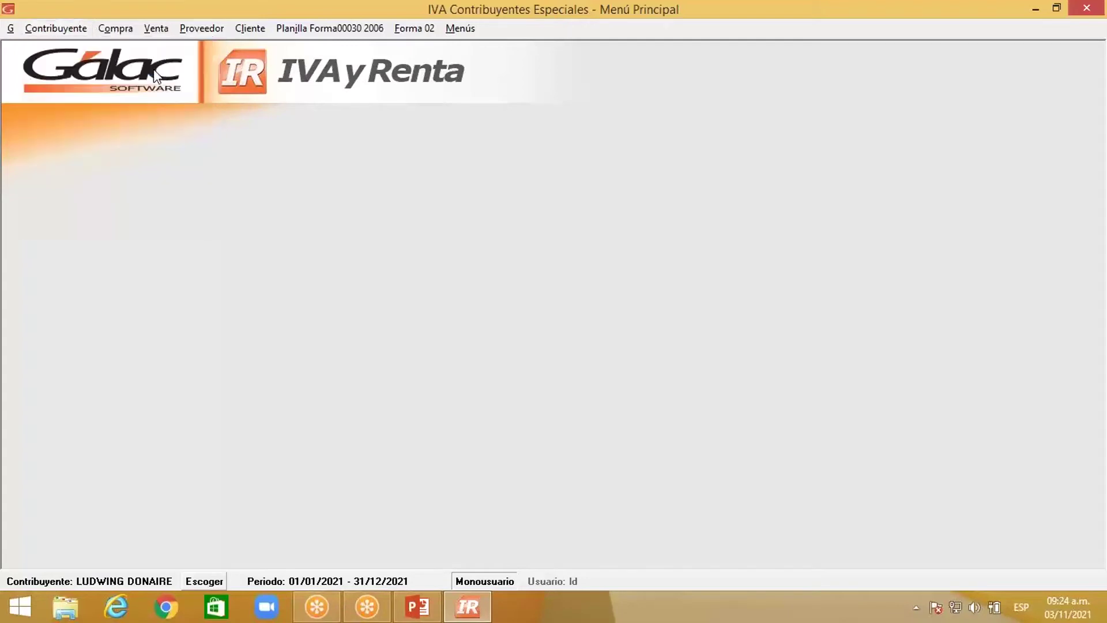
drag(367, 61, 374, 76)
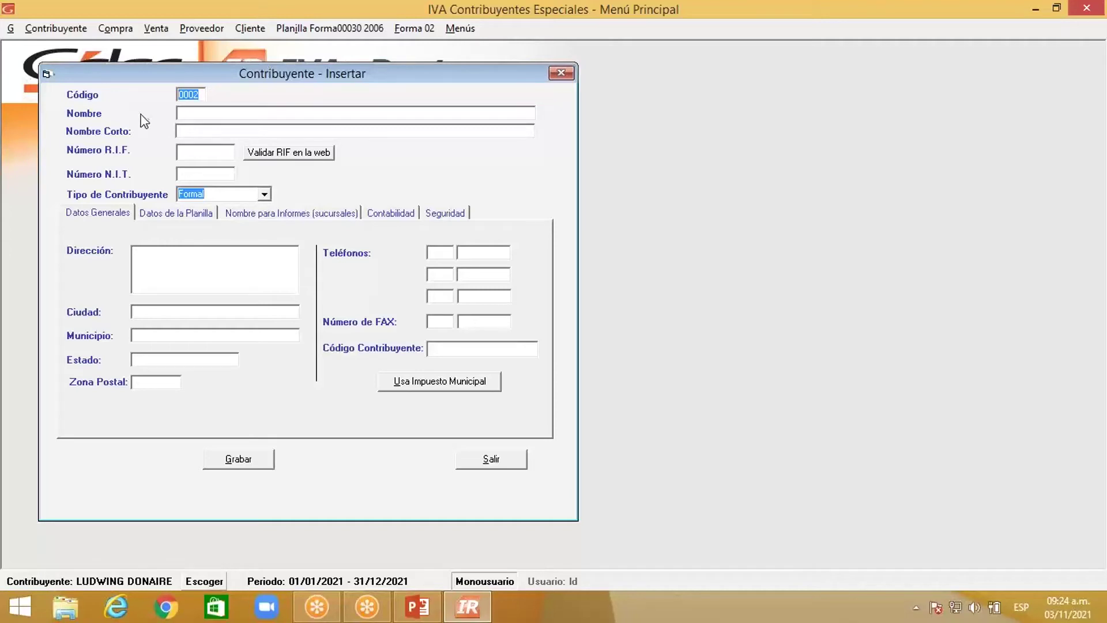
click(249, 115)
text(CHARLA 03-11-21)
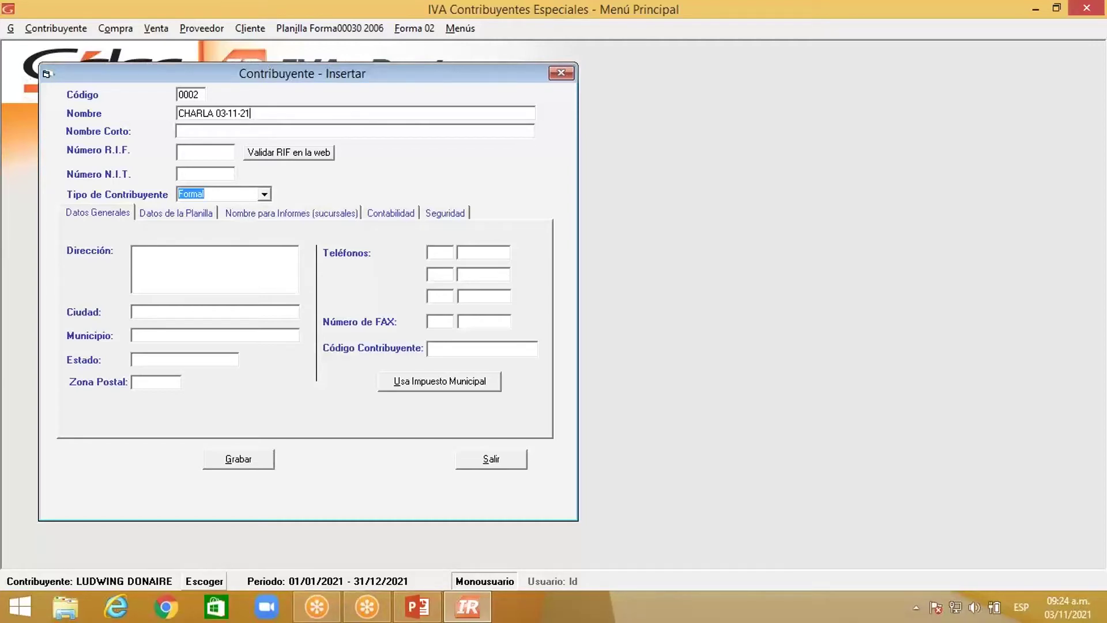
key(Tab)
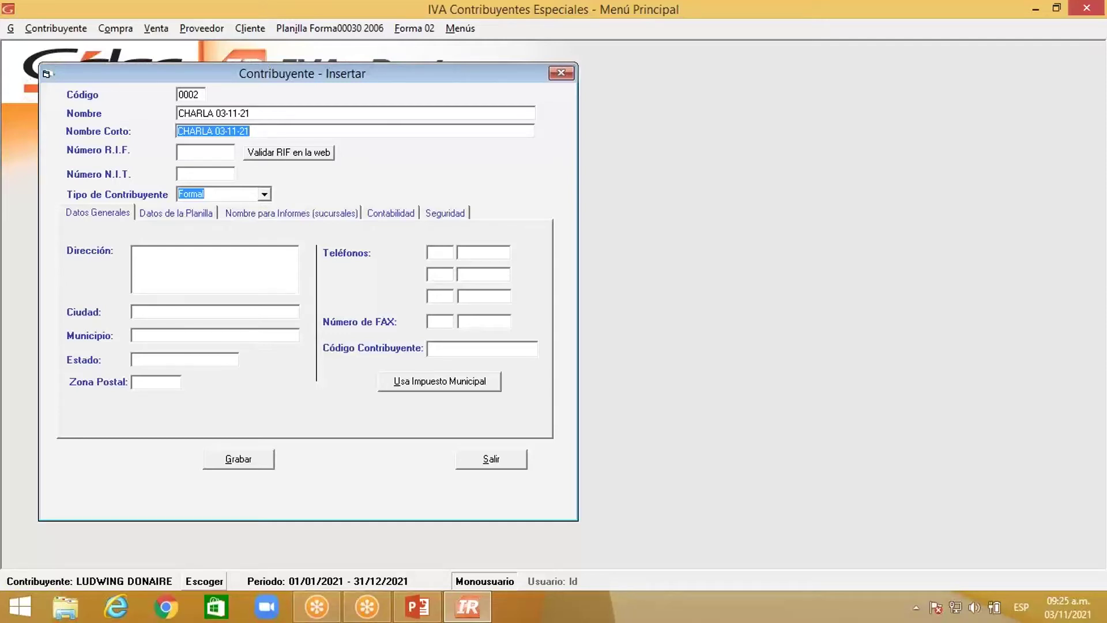
click(185, 157)
- Enter the taxpayer's RIF number in Número R.I.F. and run the online RIF validation
text(J123654789)
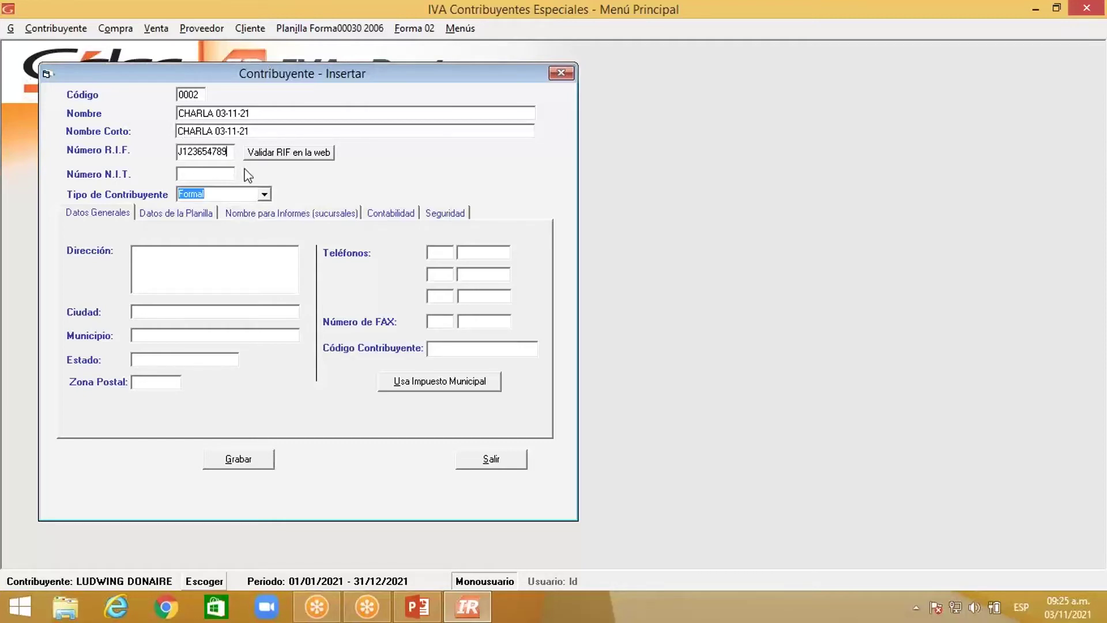
drag(231, 152, 139, 155)
click(296, 158)
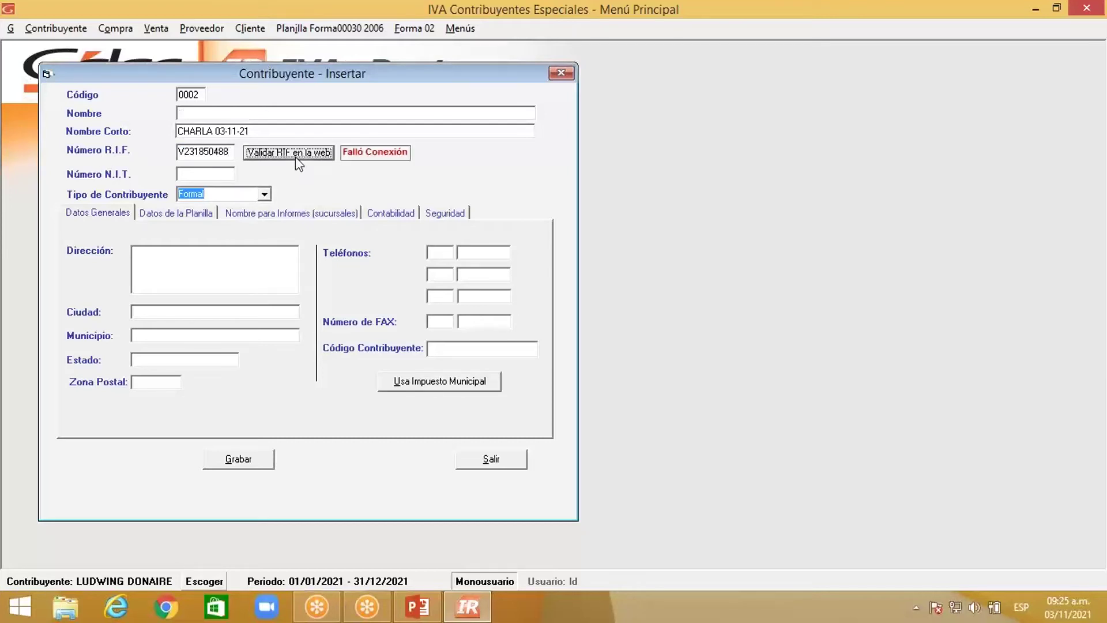
- Restore the name CHARLA 03-11-21 in Nombre and bring up the taxpayer type list
click(264, 130)
key(ctrl+c)
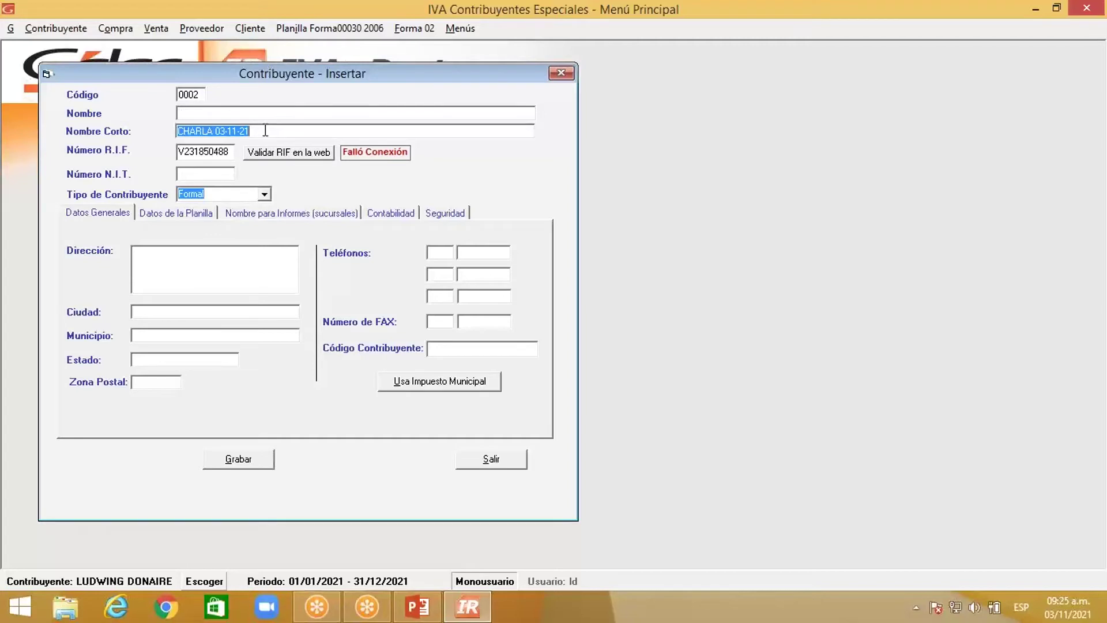
click(255, 110)
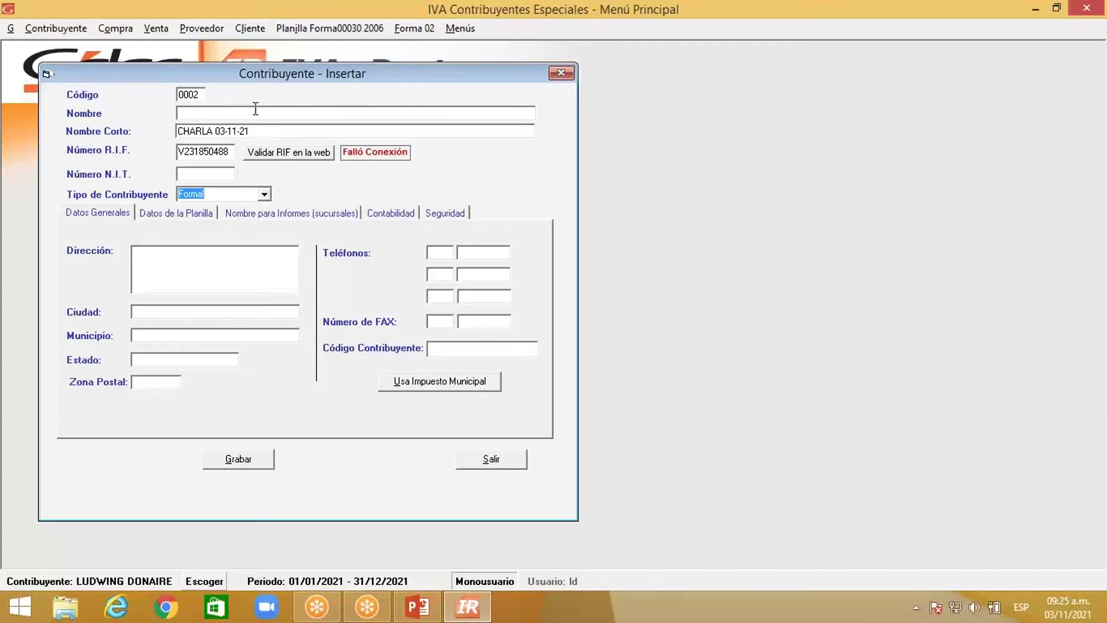
key(ctrl+v)
double_click(229, 152)
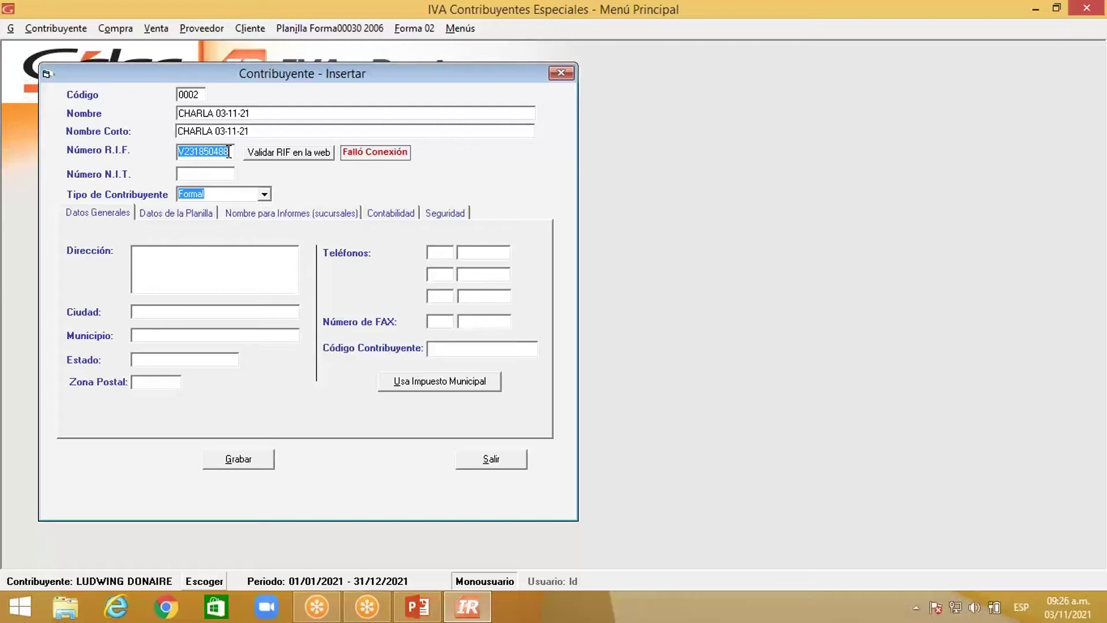
click(195, 172)
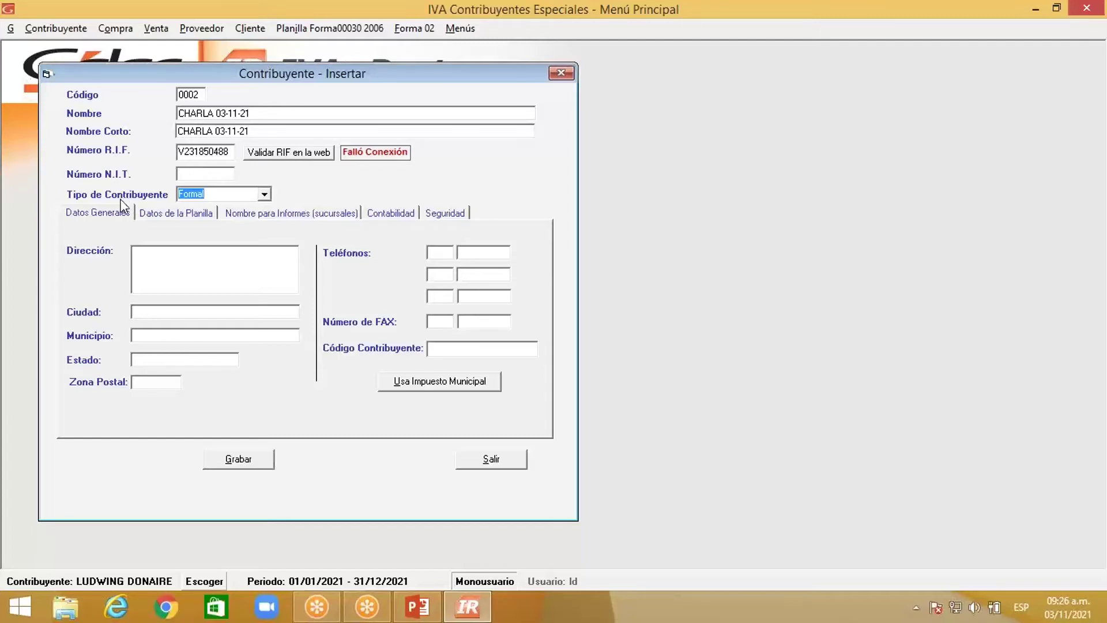
click(268, 199)
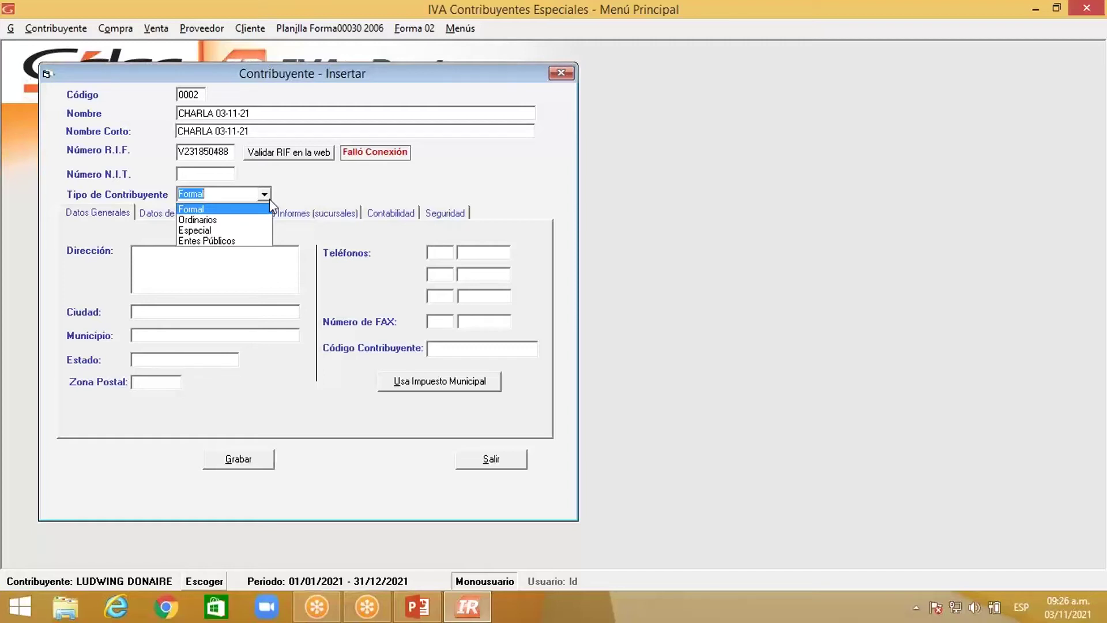
- Set the taxpayer type to Especial and enter the address CARACAS AVENIDA PRINCPAL
click(245, 230)
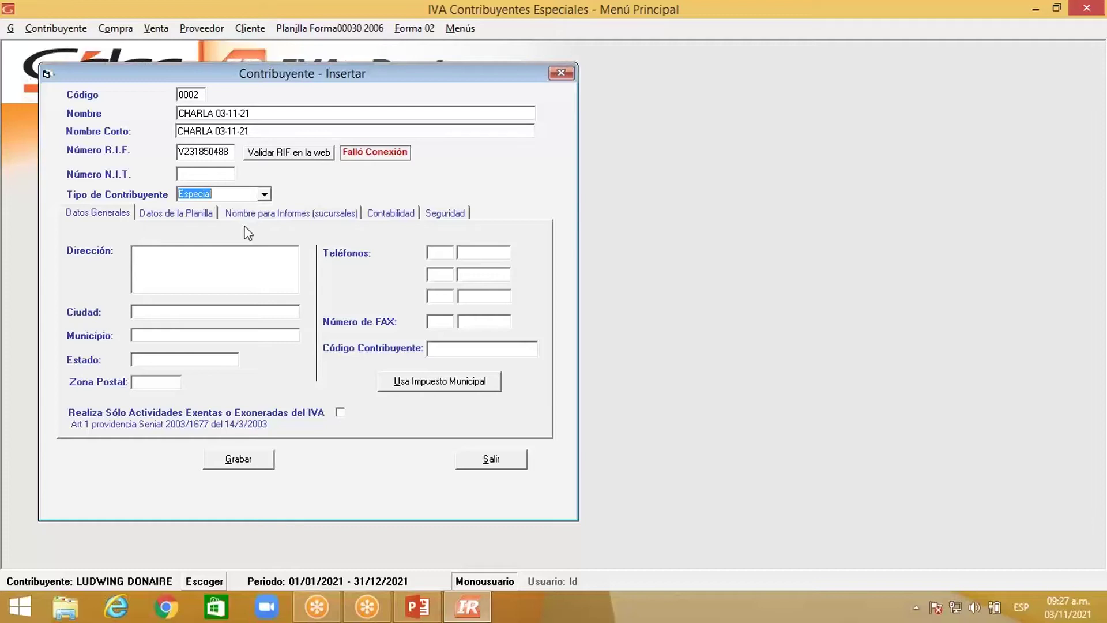
click(233, 258)
text(CARACAS AV)
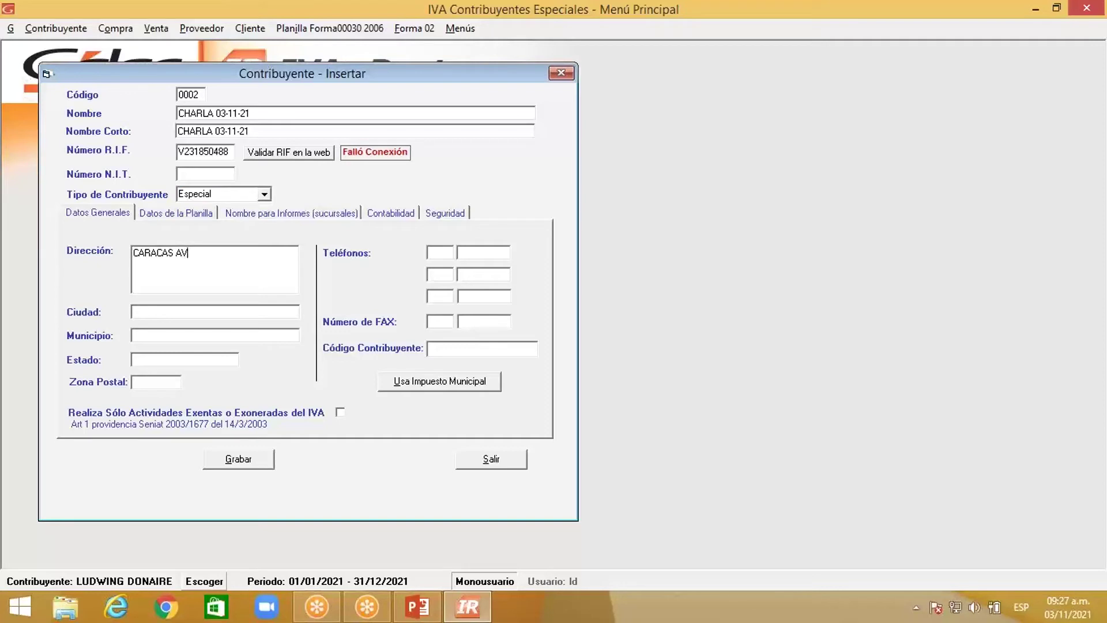
text(ENIDA PRINICPAL)
key(BackSpace)
click(164, 311)
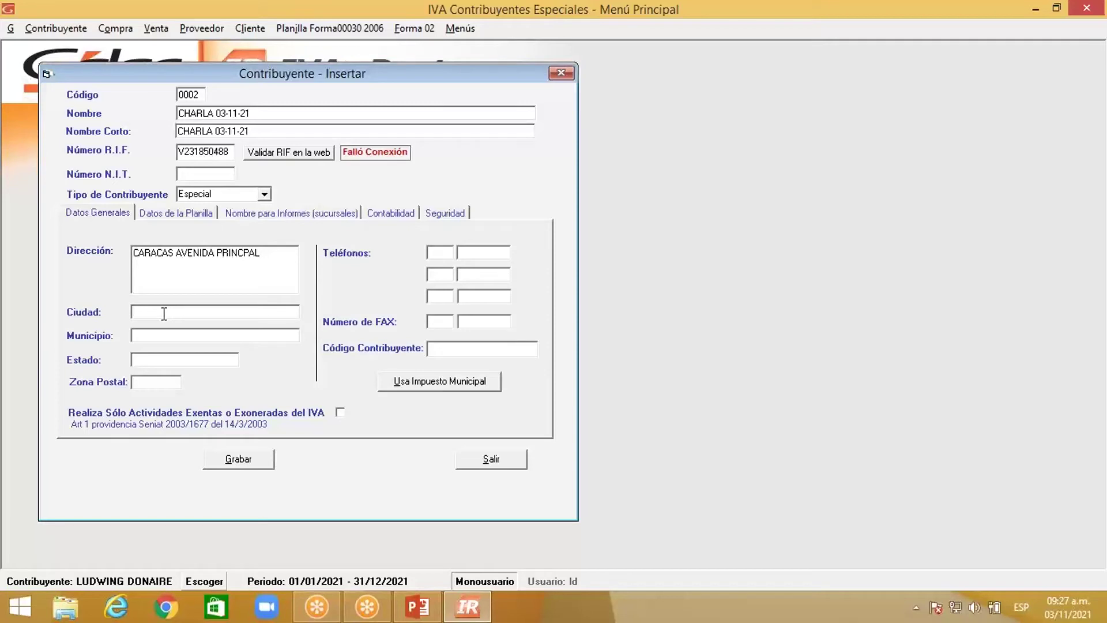
- Look up and choose CARACAS as the taxpayer's city
text(*)
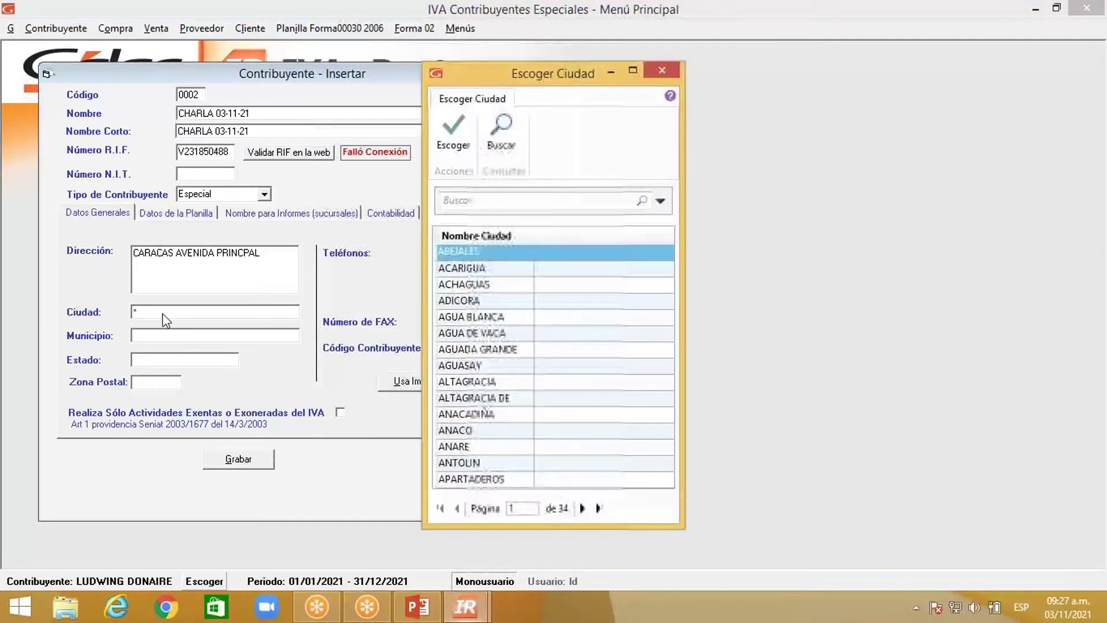
click(477, 204)
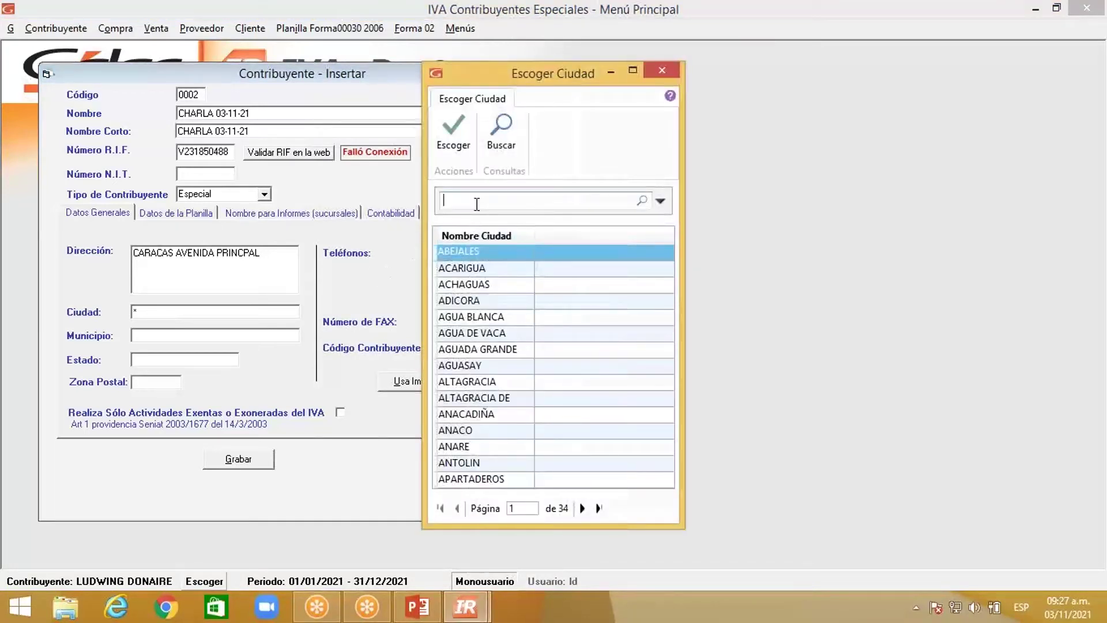
text(CARACAS)
key(Return)
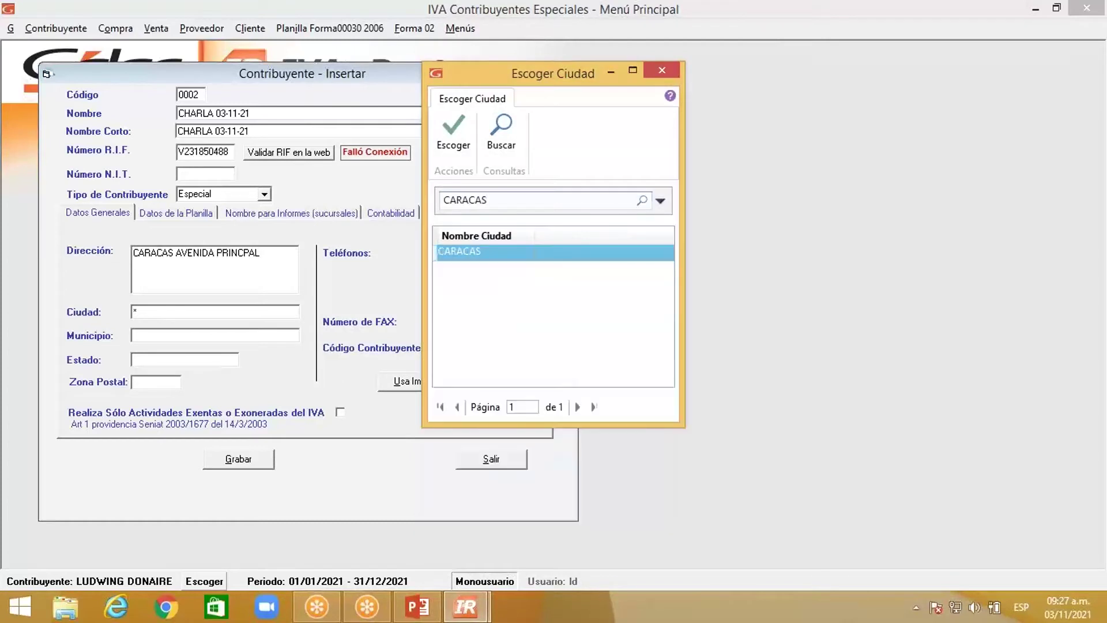
click(448, 133)
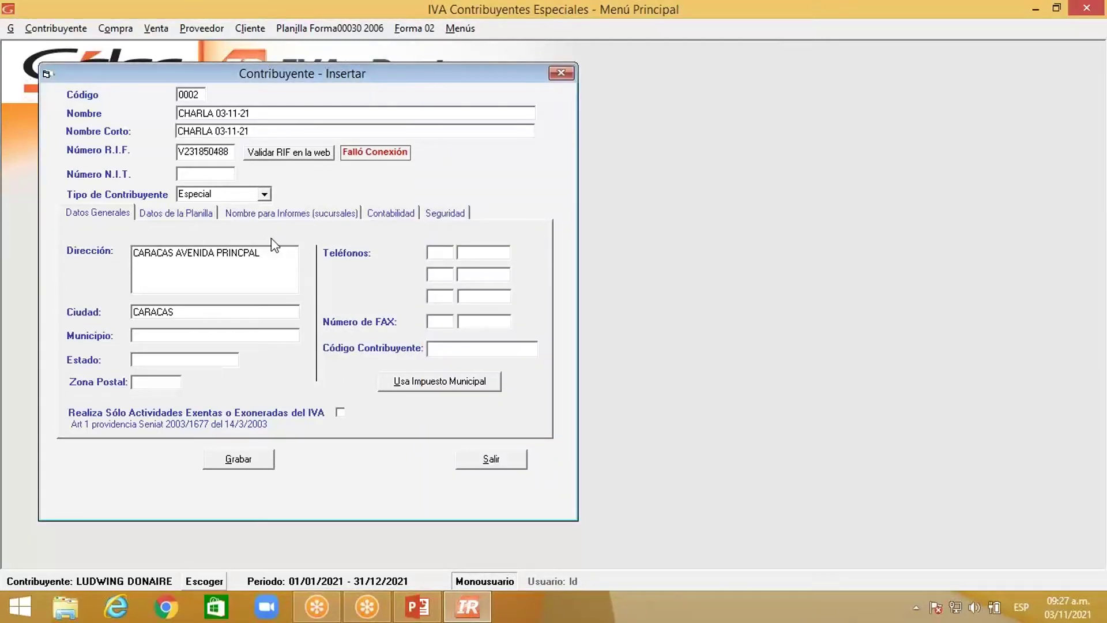
- Pick LIBERTADOR from the municipality list
text(*)
key(Return)
key(Down)
key(Down)
key(Down)
key(Down)
key(Down)
key(Up)
key(Up)
key(Up)
key(Up)
key(Up)
key(Down)
key(Down)
key(Down)
key(Down)
key(Down)
key(Up)
key(Up)
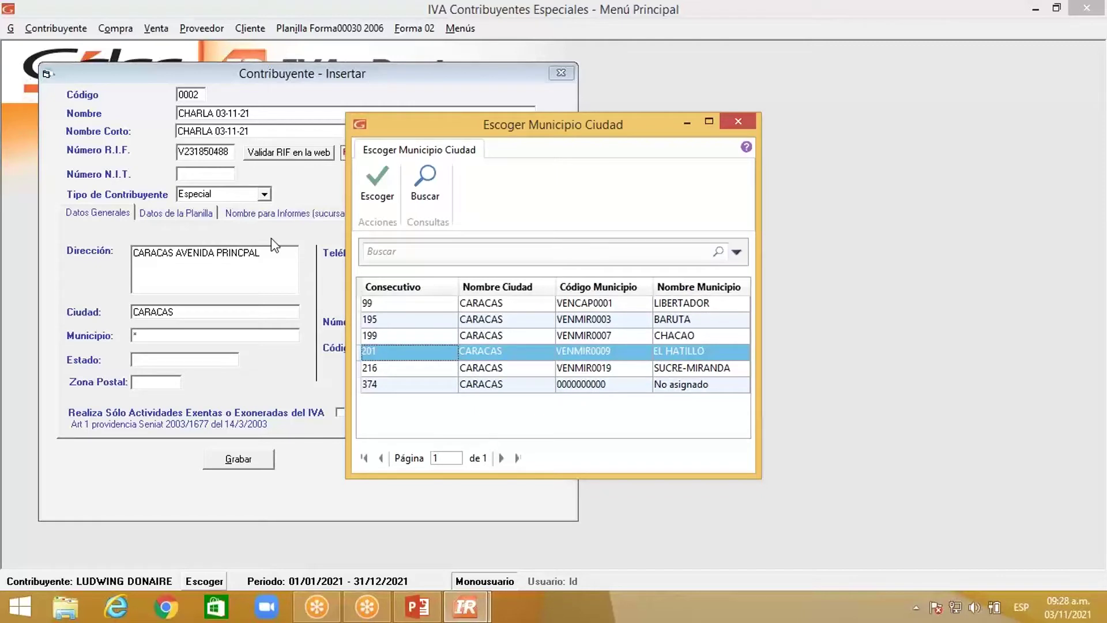
key(Up)
key(Up)
key(Up)
key(Return)
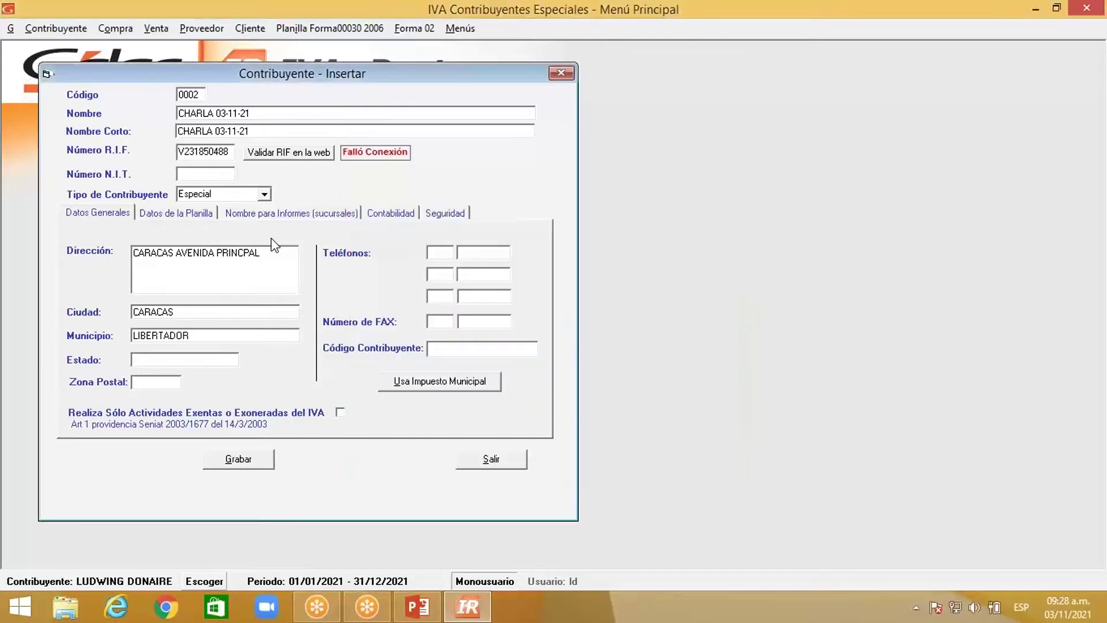
- Set Estado to DTTO CAPITAL and enter the taxpayer's phone number with area code
click(161, 361)
text(DTTO APITA)
text(L)
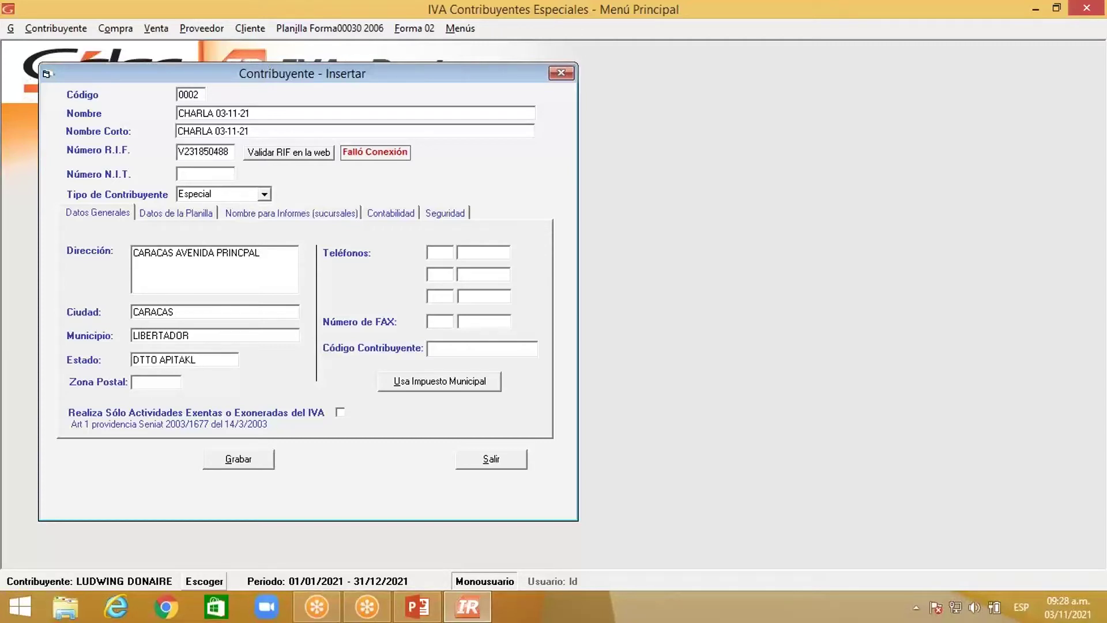
key(BackSpace)
key(BackSpace)
key(BackSpace)
key(BackSpace)
key(BackSpace)
text(CAPITAL)
click(143, 383)
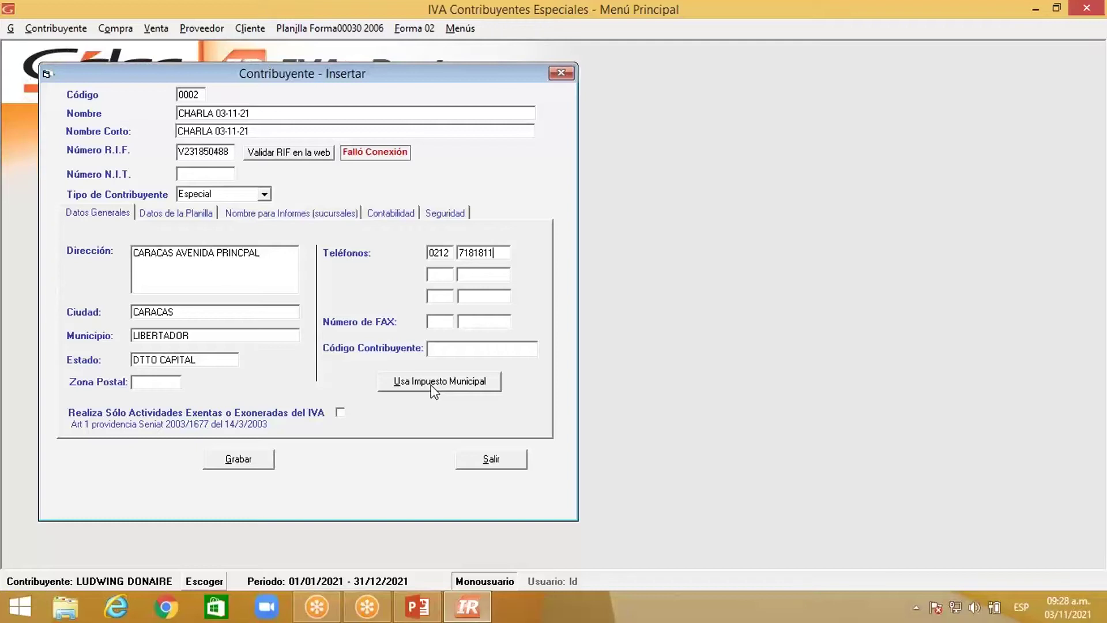
- Enable municipal tax with parish SAN AGUSTIN and mayoralty Libertador, and save the details
click(431, 386)
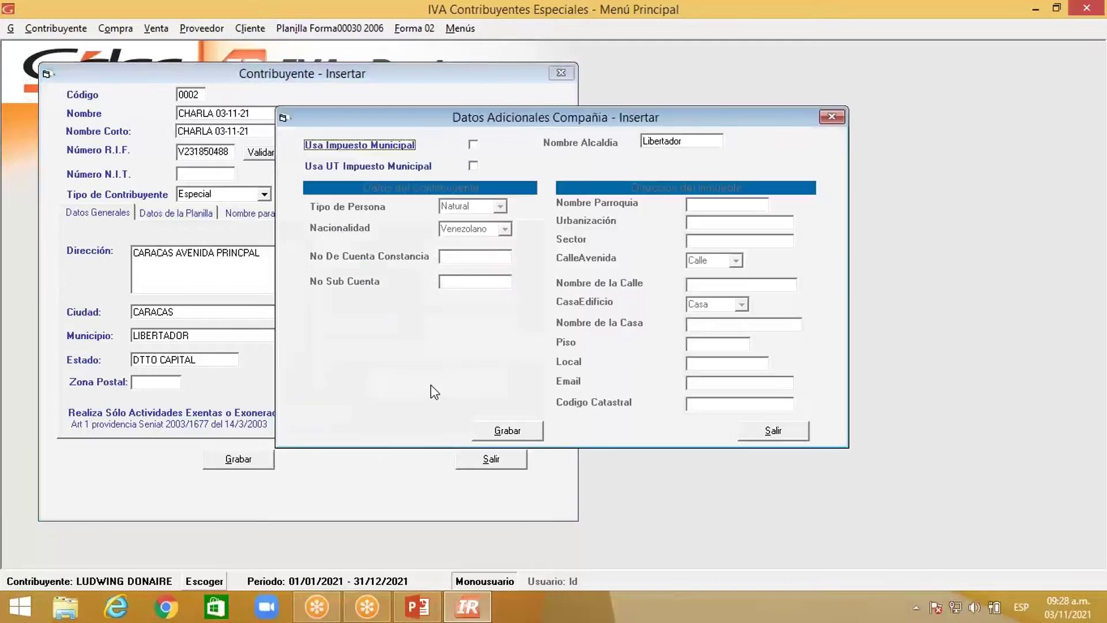
drag(522, 118, 361, 88)
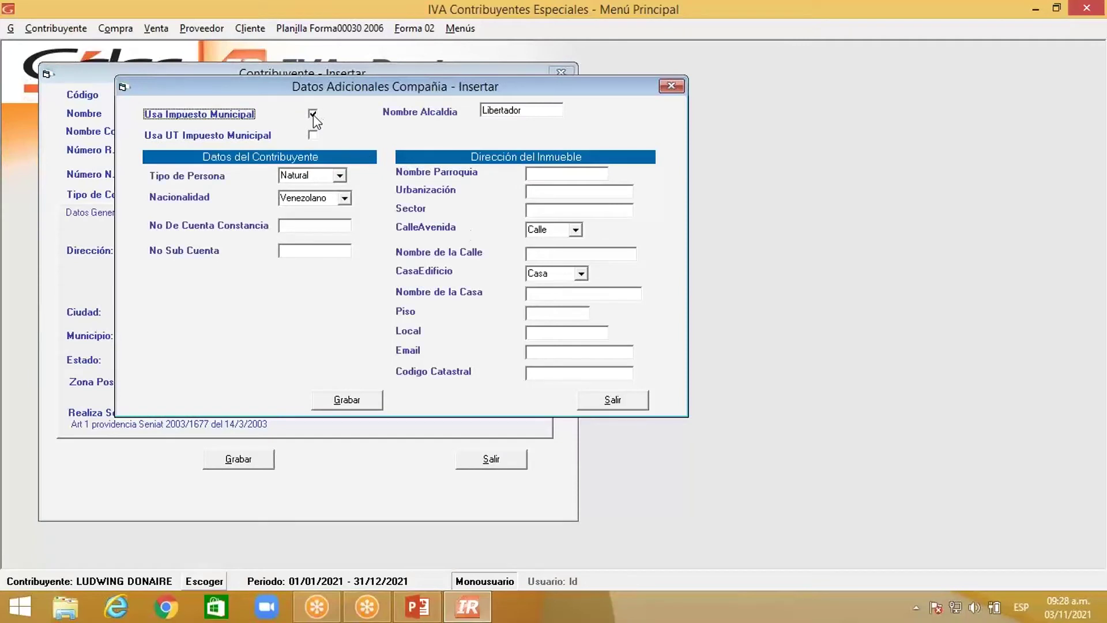
click(573, 174)
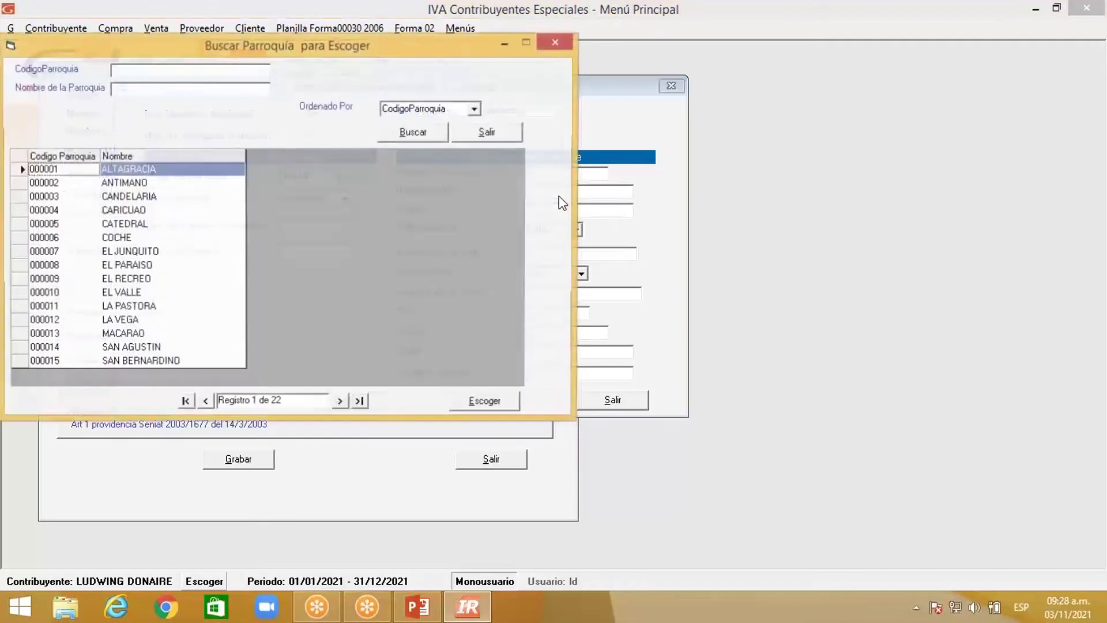
double_click(146, 348)
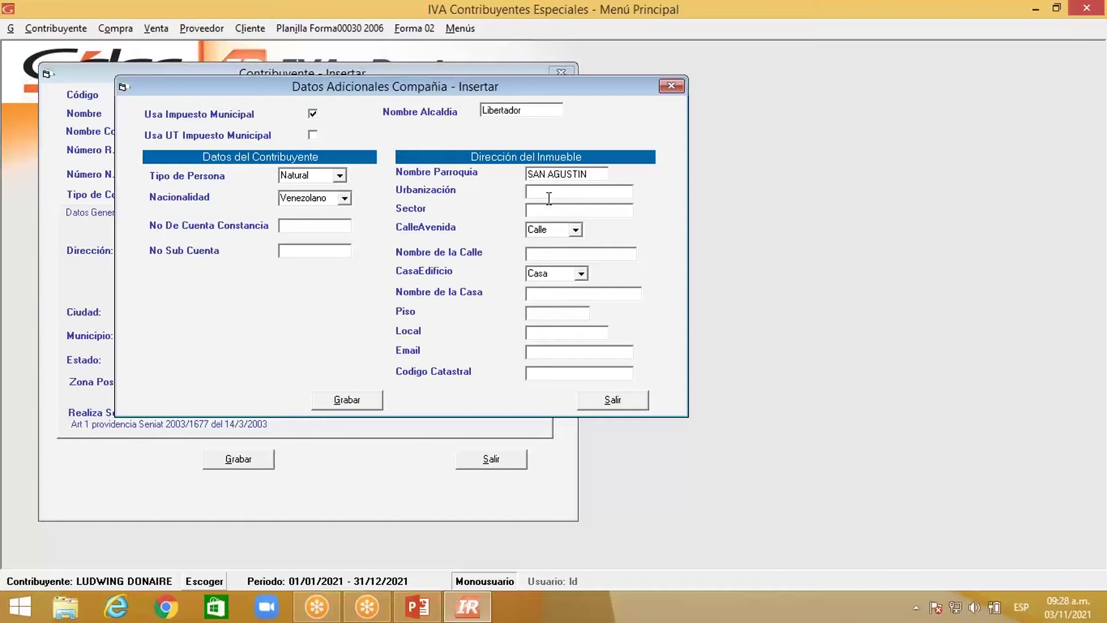
key(Tab)
key(Tab)
click(501, 110)
drag(501, 90, 513, 79)
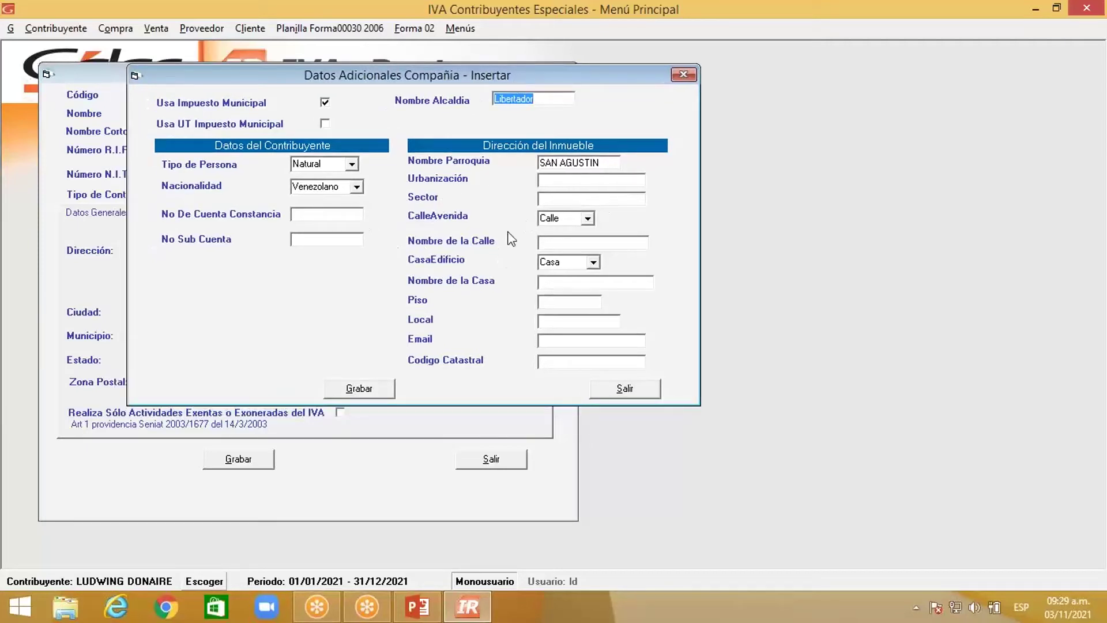
click(378, 392)
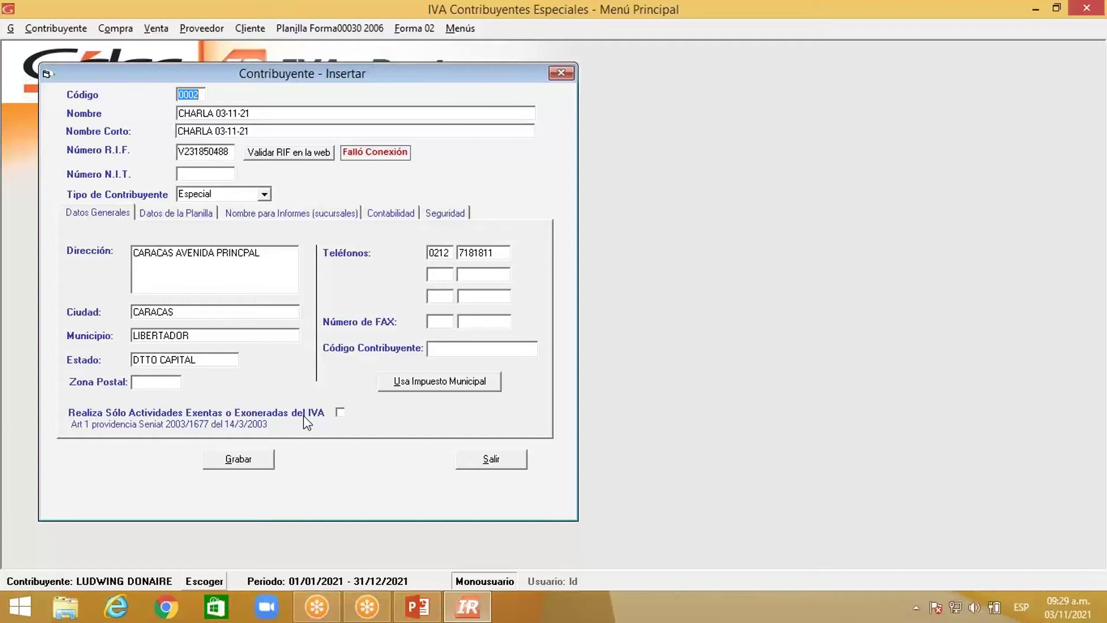
- Show the Datos de la Planilla tab, preset to PJ-Persona Jurídica and Tabla C.I.I.U. 2004
click(187, 216)
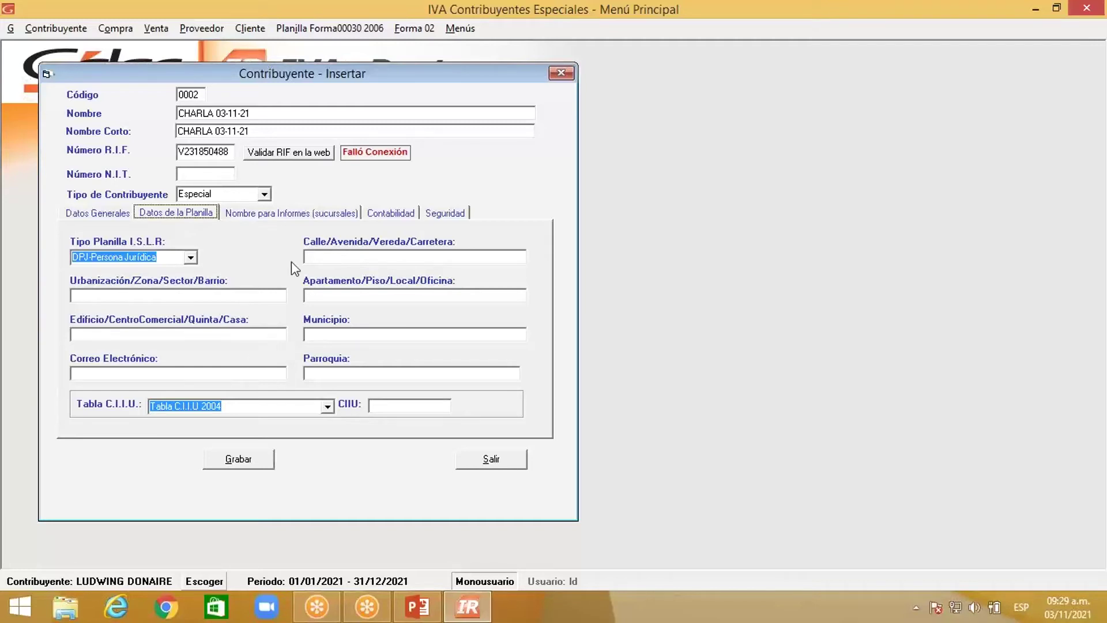
- Show the Nombre para Informes (sucursales) tab with report name CHARLA 03-11-21
click(294, 212)
- Compare the report name with the short name, keeping CHARLA 03-11-21, and show Contabilidad
click(318, 248)
drag(346, 249, 141, 248)
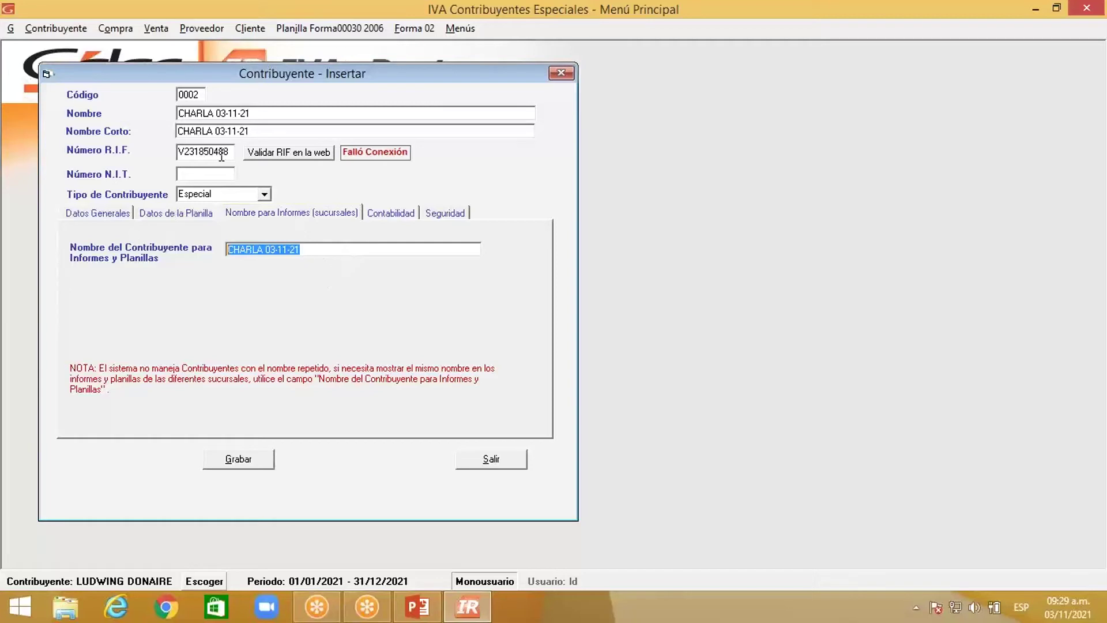
click(261, 129)
drag(333, 246, 111, 249)
click(344, 214)
click(385, 215)
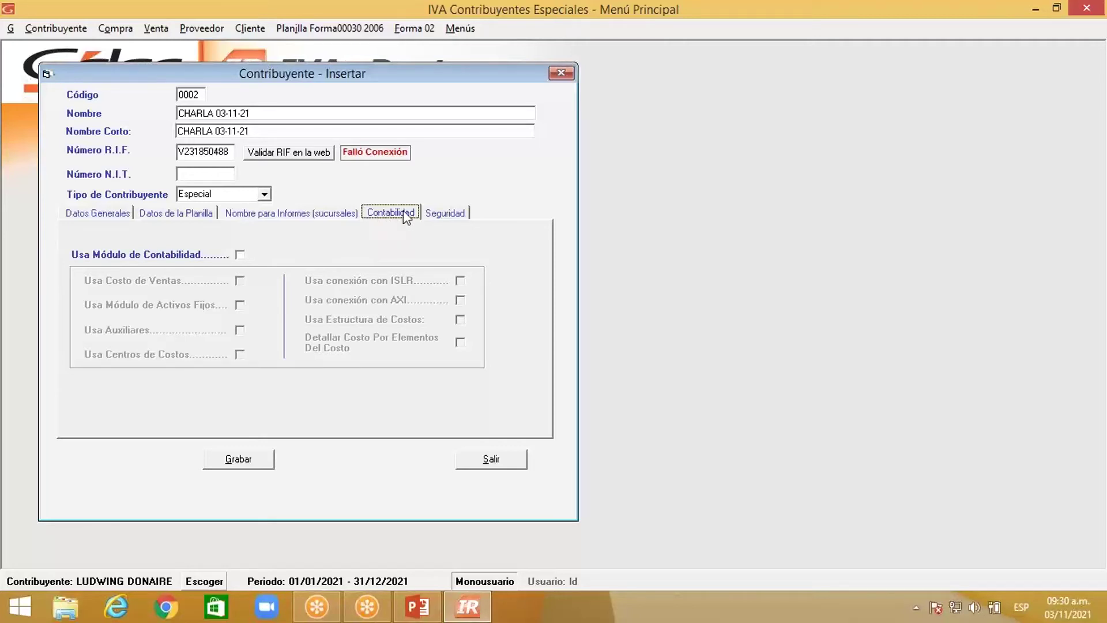
click(343, 214)
click(98, 213)
click(176, 213)
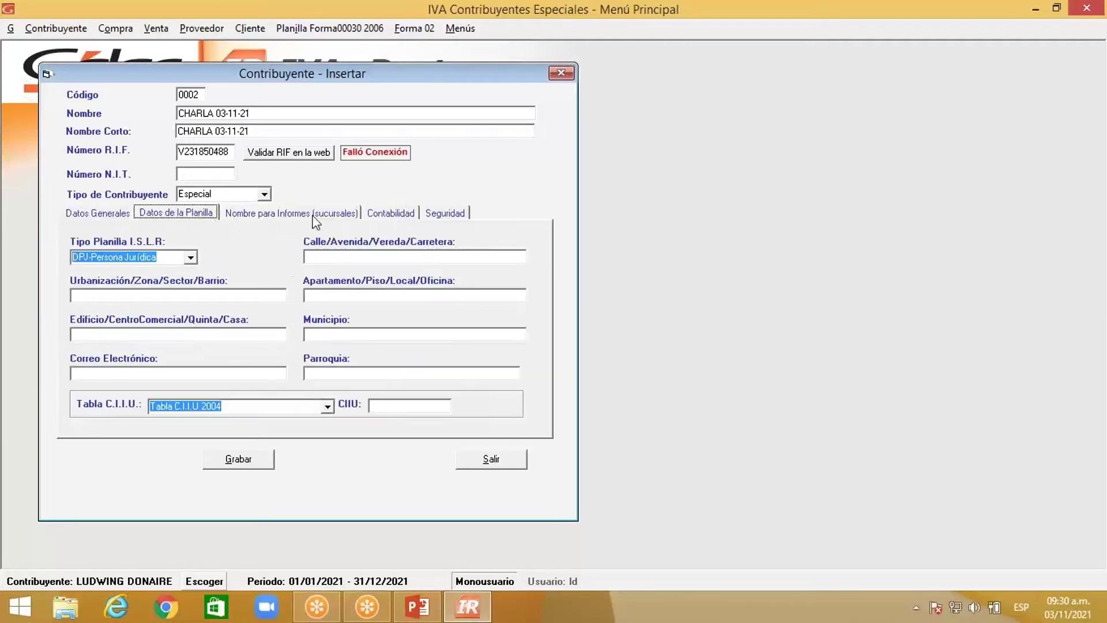
click(391, 213)
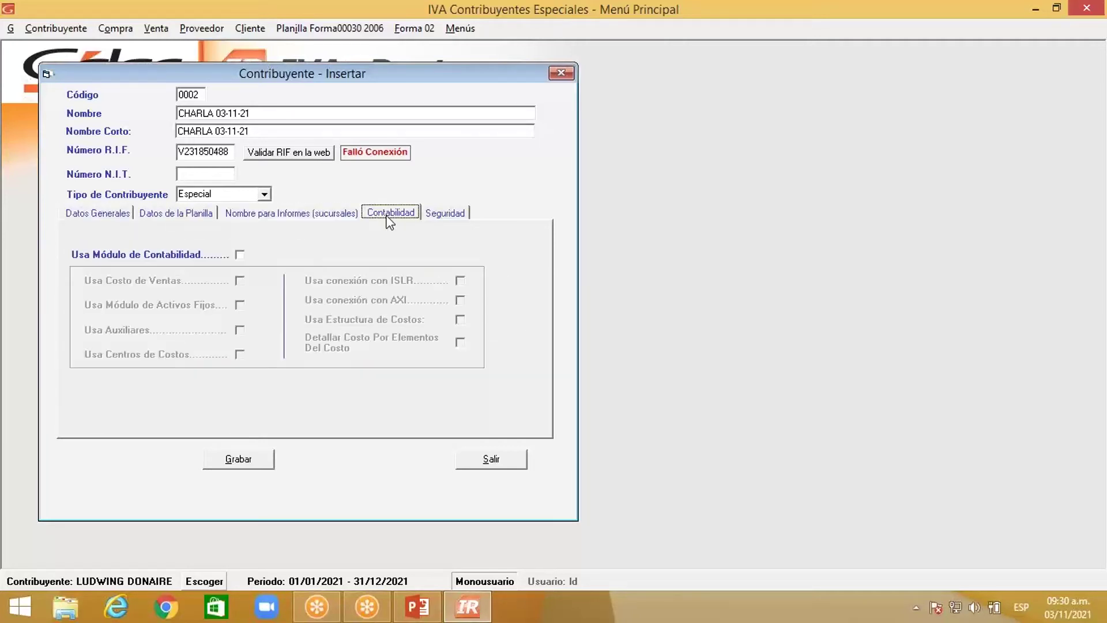
click(239, 255)
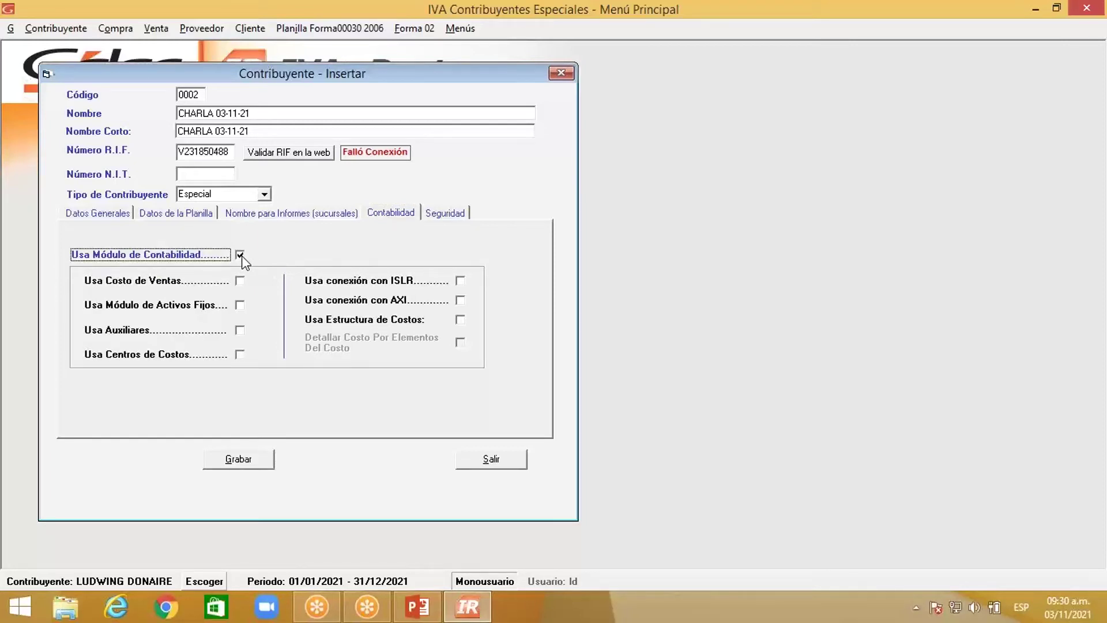
click(240, 281)
click(240, 305)
click(240, 330)
click(240, 354)
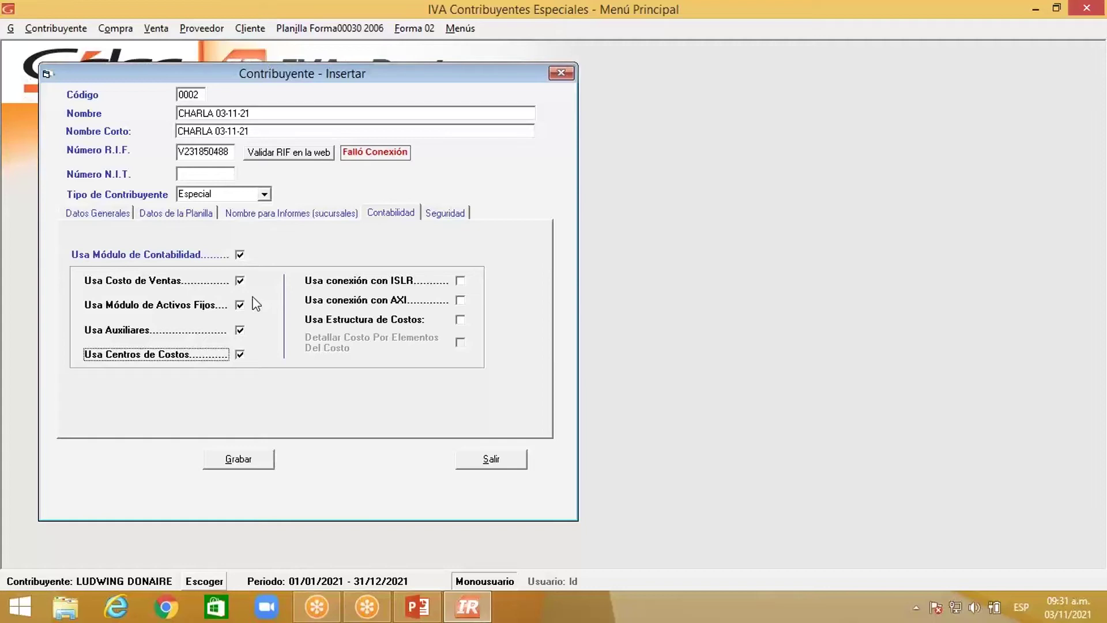
click(239, 254)
click(397, 219)
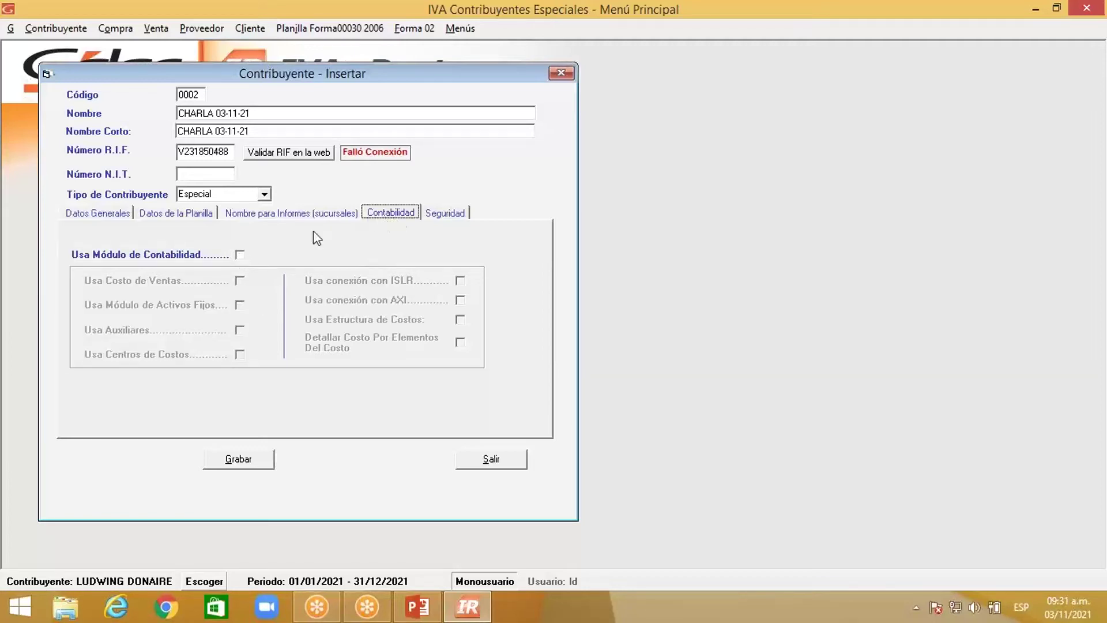
click(245, 254)
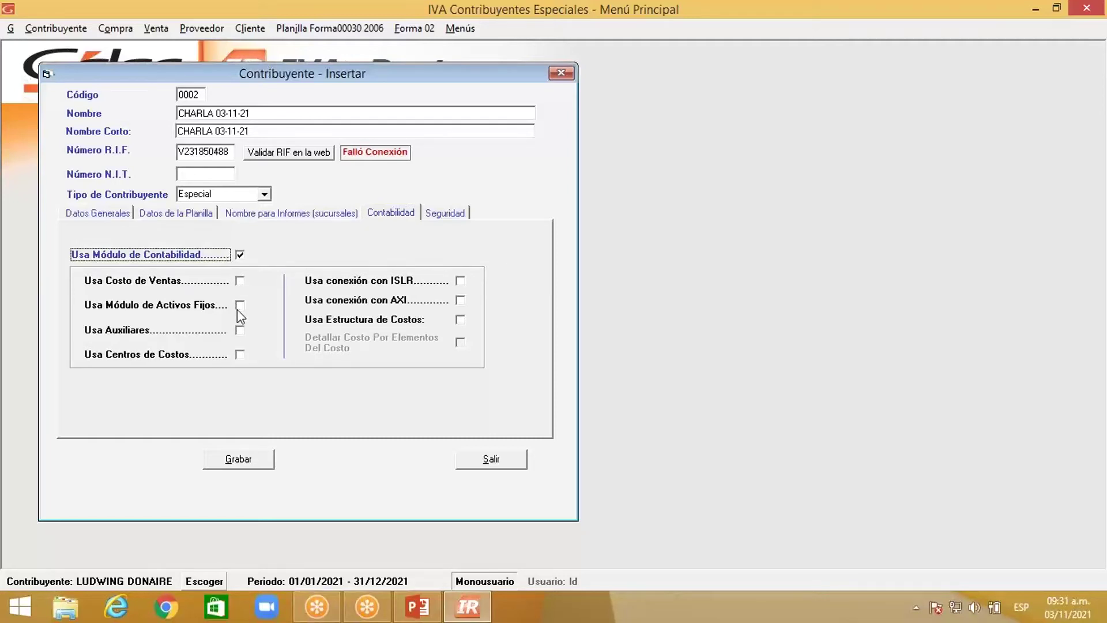
click(240, 255)
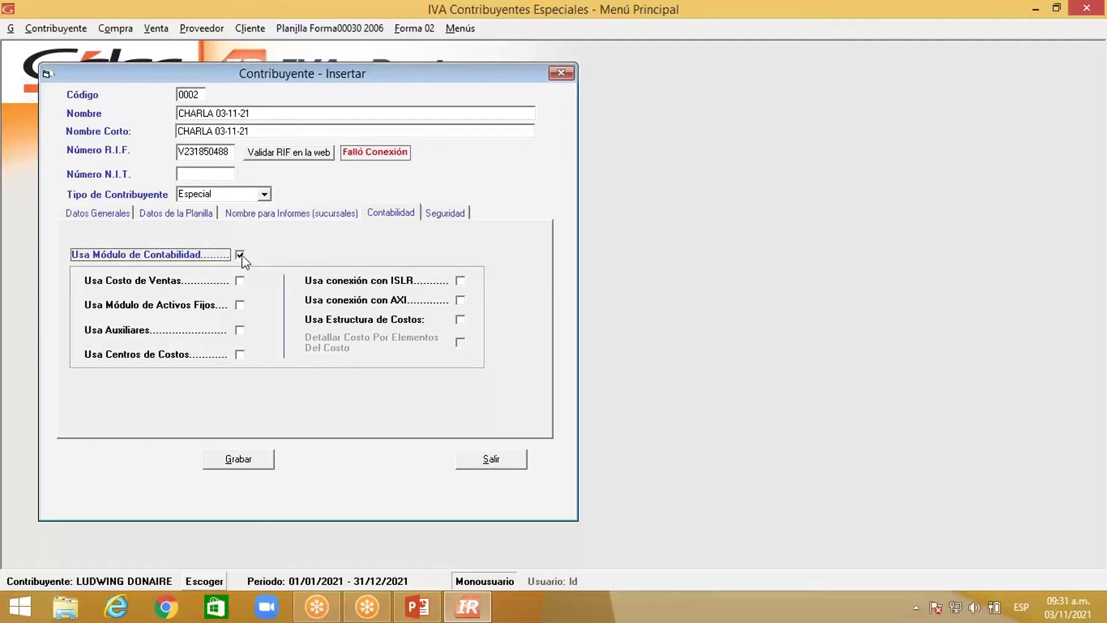
- On the Seguridad tab, untick Todos and grant access to JEFE alongside ld
click(459, 217)
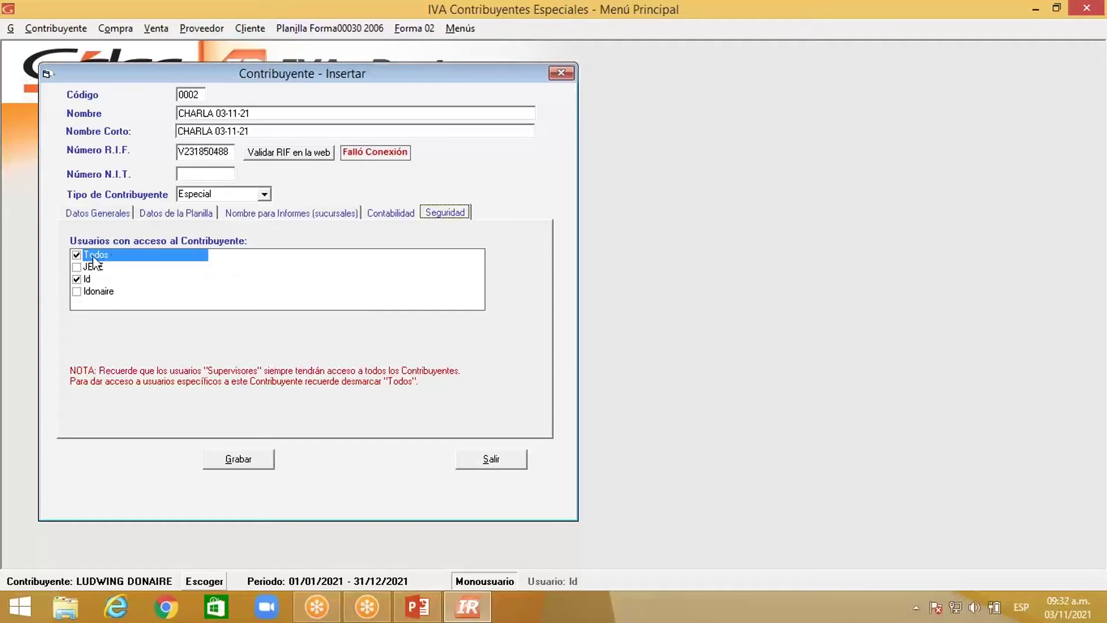
click(172, 280)
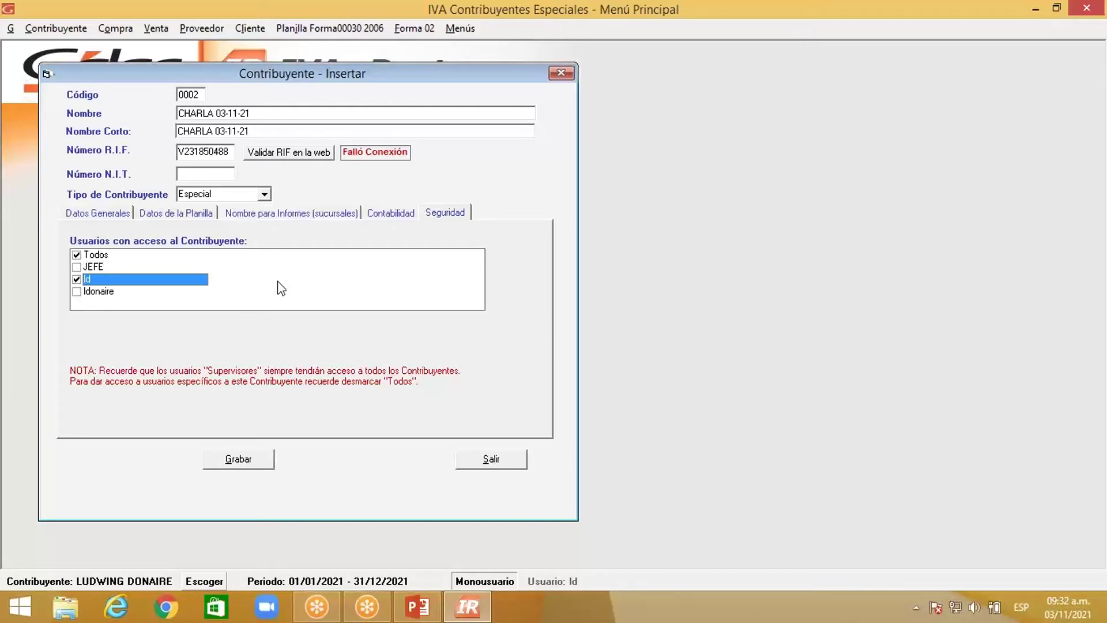
click(77, 255)
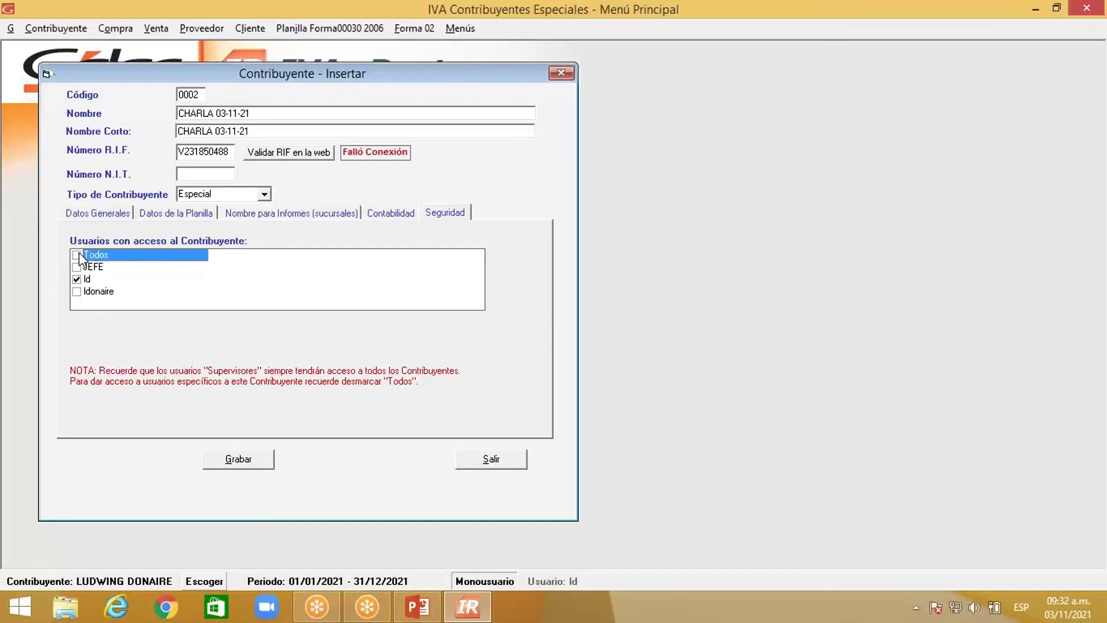
click(81, 269)
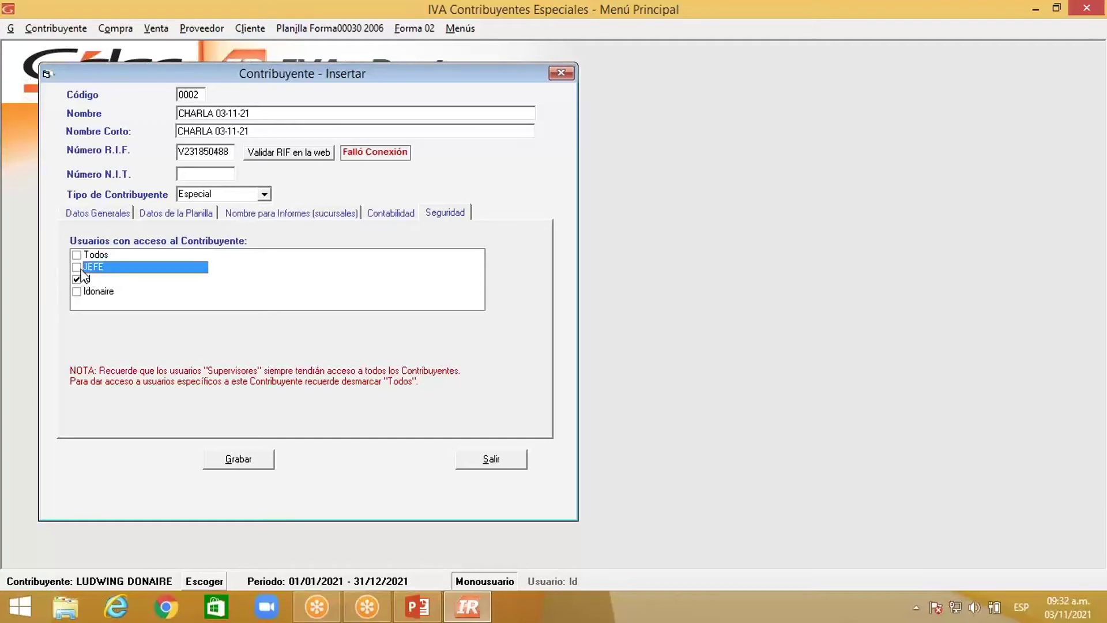
click(76, 267)
- Browse the taxpayer form tabs, reviewing Datos Generales and then Contabilidad
click(129, 213)
click(150, 214)
click(253, 214)
click(173, 214)
click(124, 214)
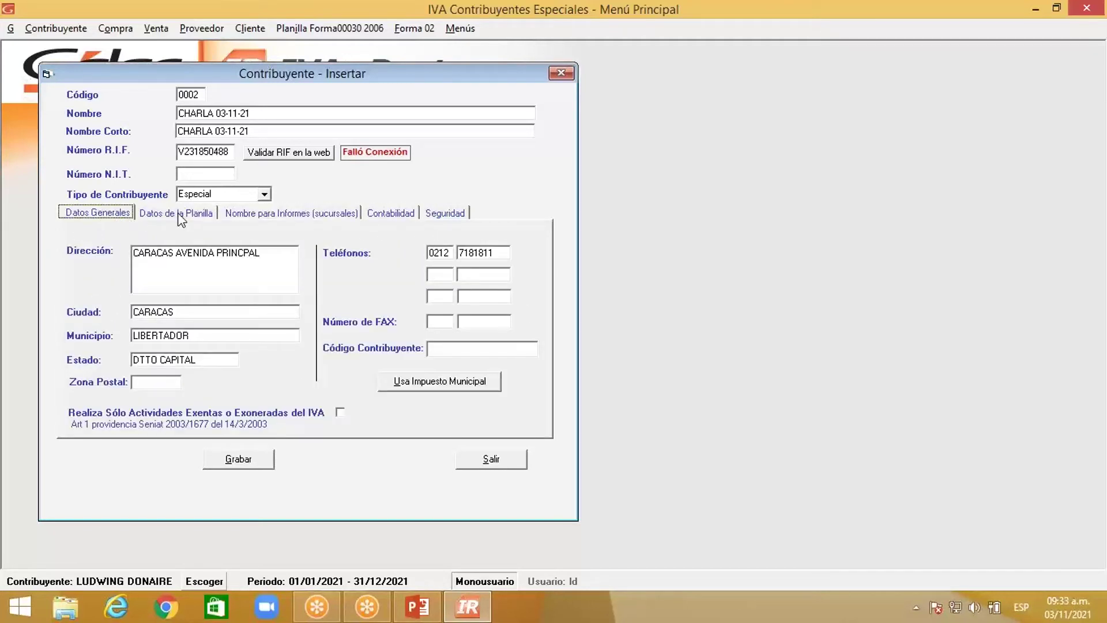
click(391, 214)
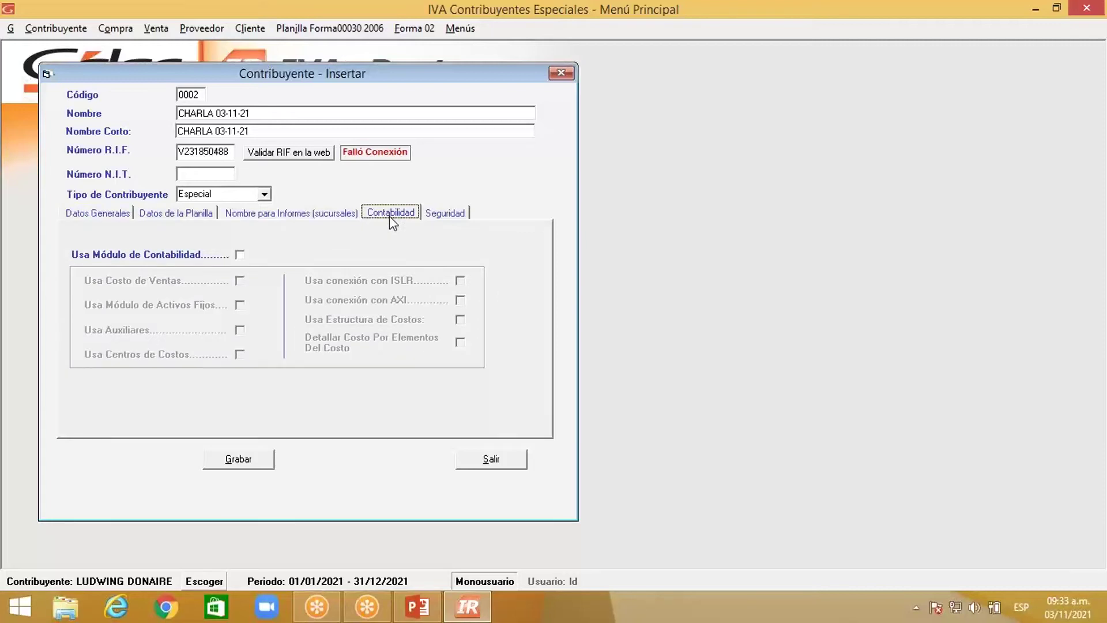
- Toggle Usa Módulo de Contabilidad and enable Costo de Ventas, Activos Fijos and Auxiliares
click(239, 255)
click(239, 281)
click(240, 304)
click(240, 330)
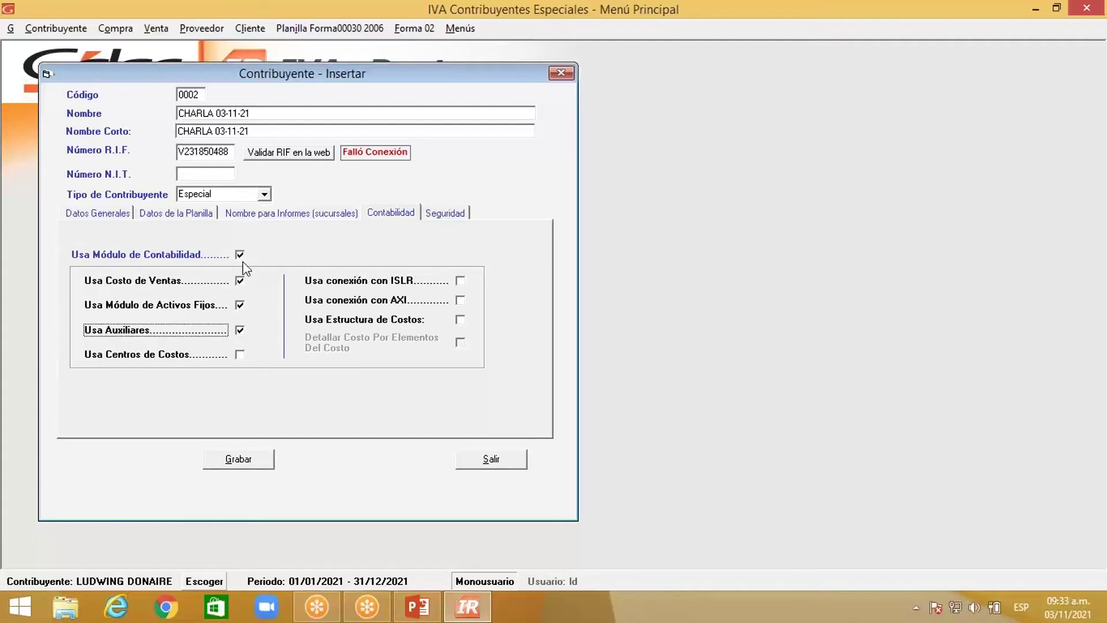
click(240, 254)
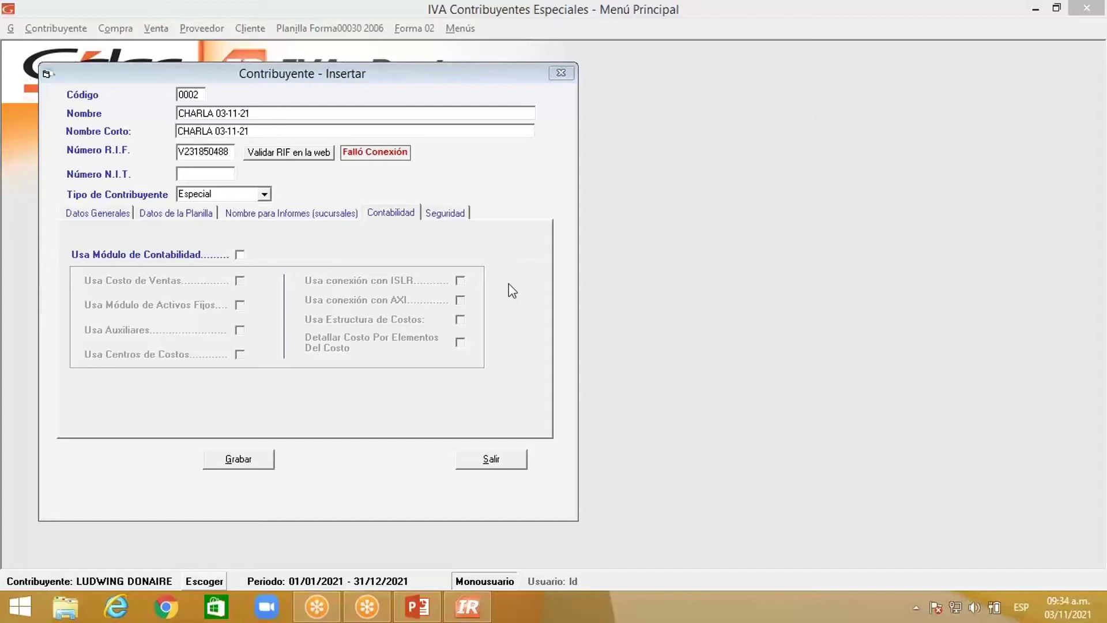
- Save taxpayer CHARLA 03-11-21 with Grabar and accept the ADVERTENCIA notice about its IVA parameters
click(256, 467)
click(258, 472)
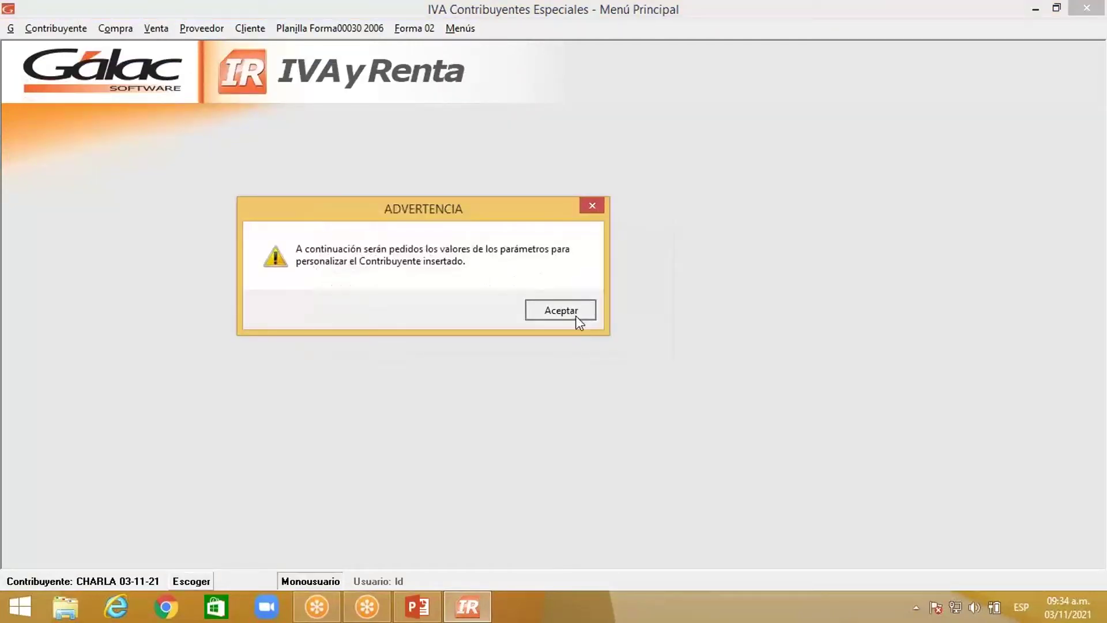
click(559, 310)
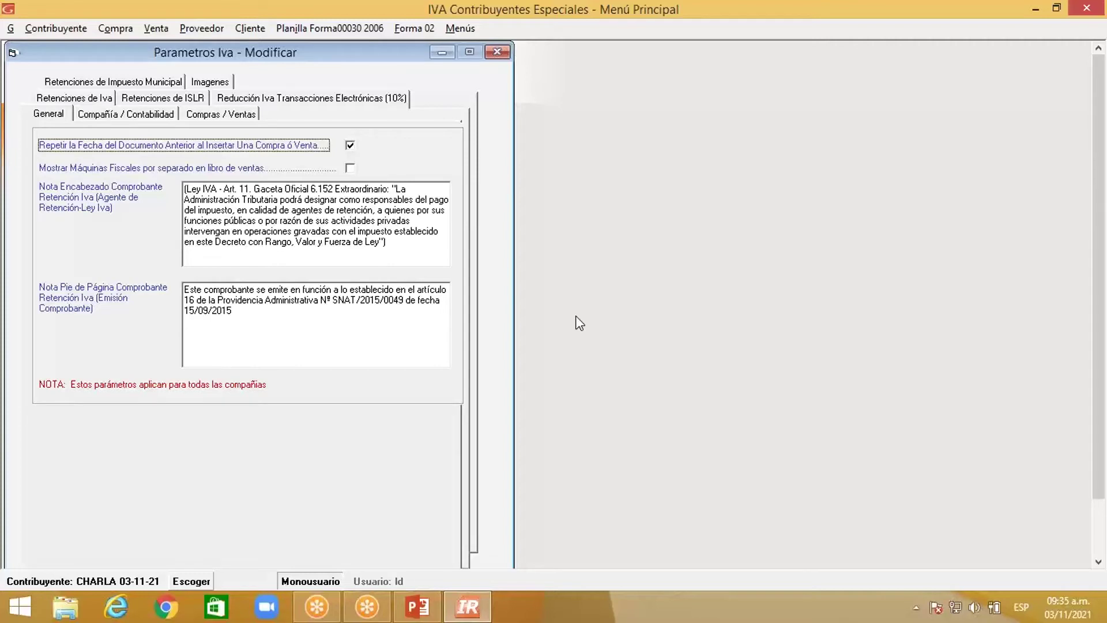
click(41, 120)
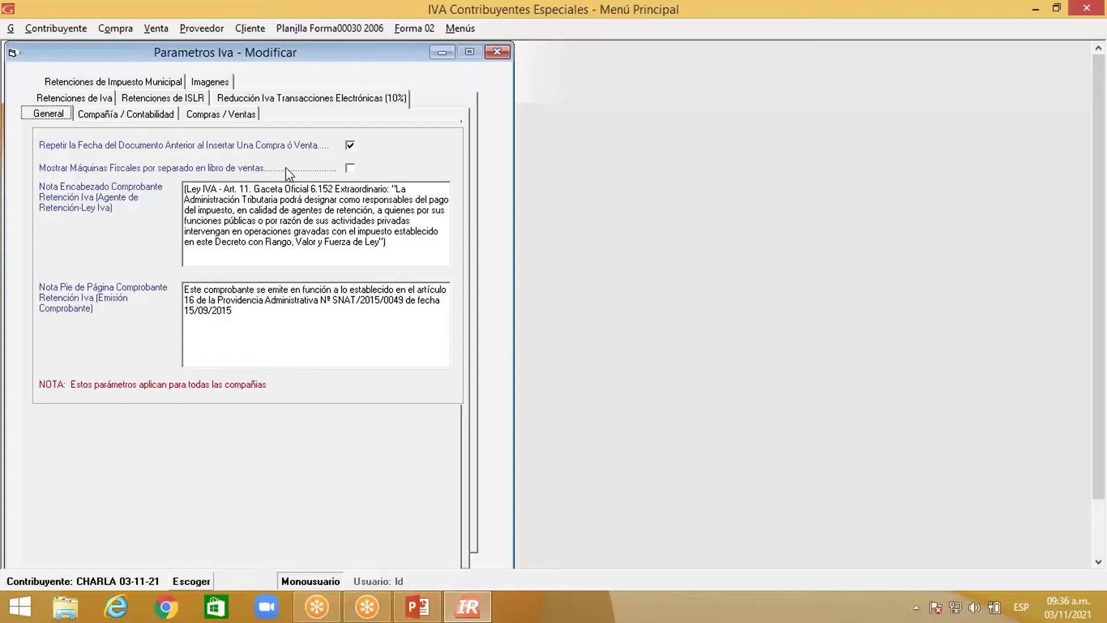
drag(427, 252, 139, 190)
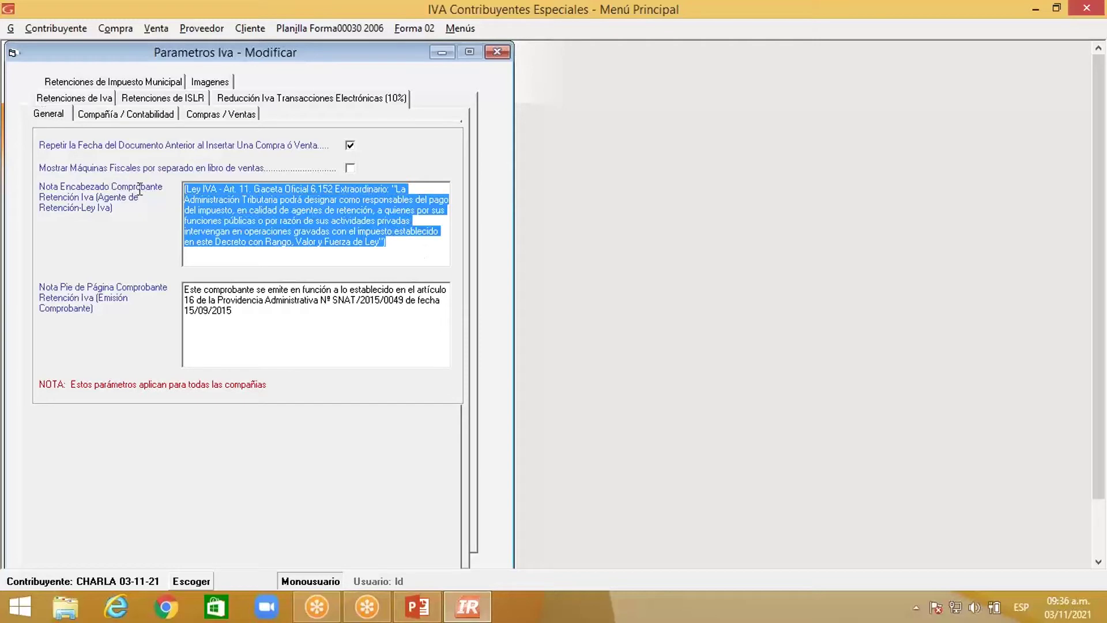
click(294, 316)
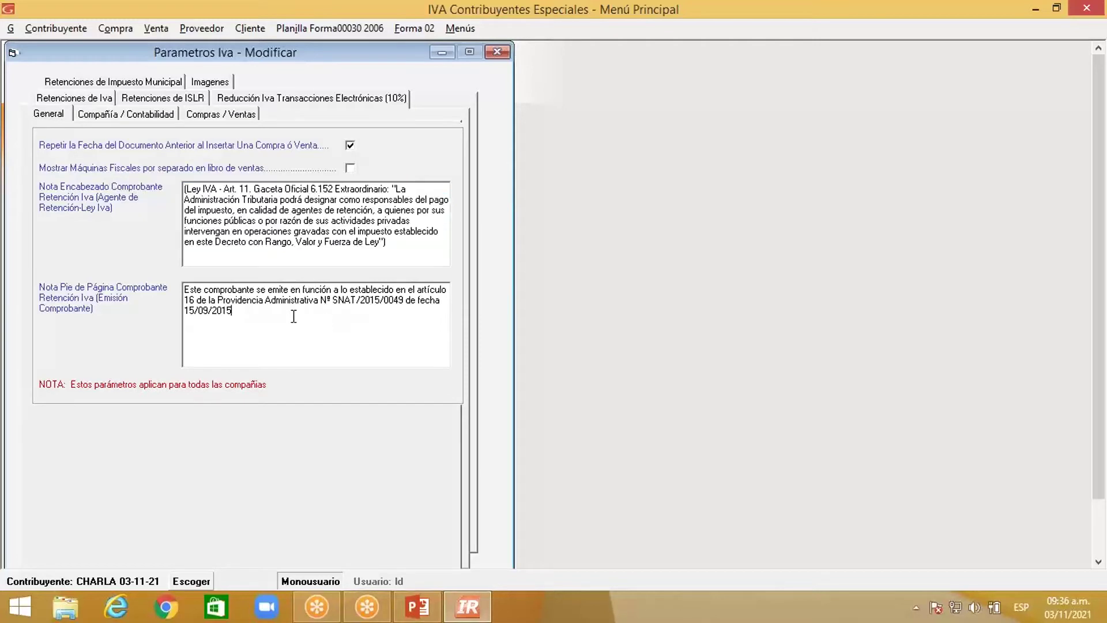
drag(293, 316, 144, 270)
drag(404, 242, 107, 175)
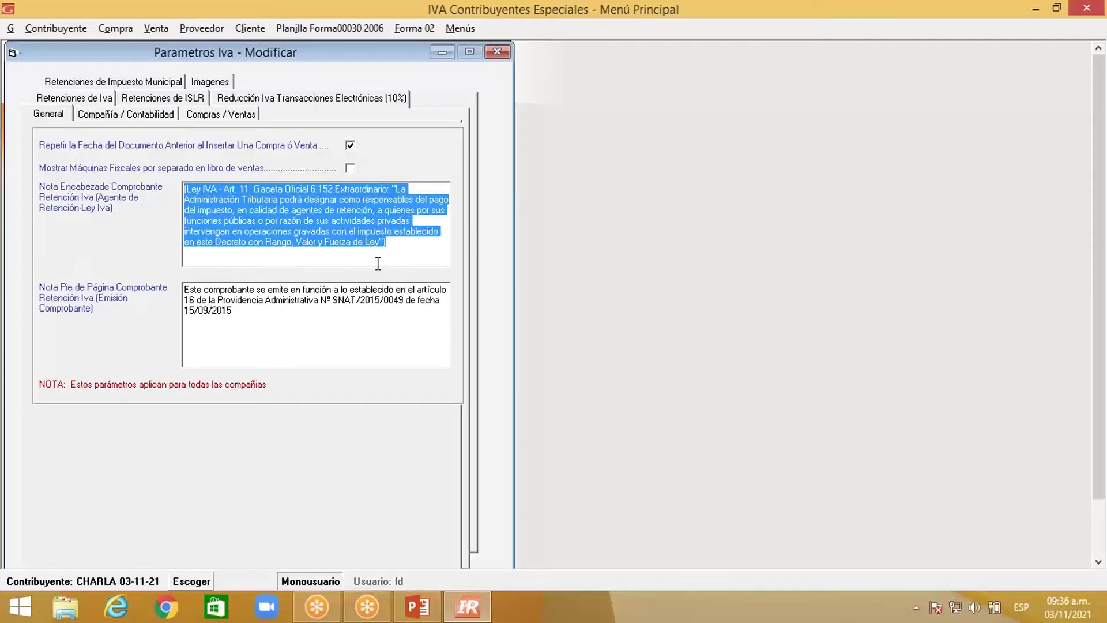
drag(399, 249, 154, 192)
drag(401, 249, 138, 168)
drag(288, 321, 115, 260)
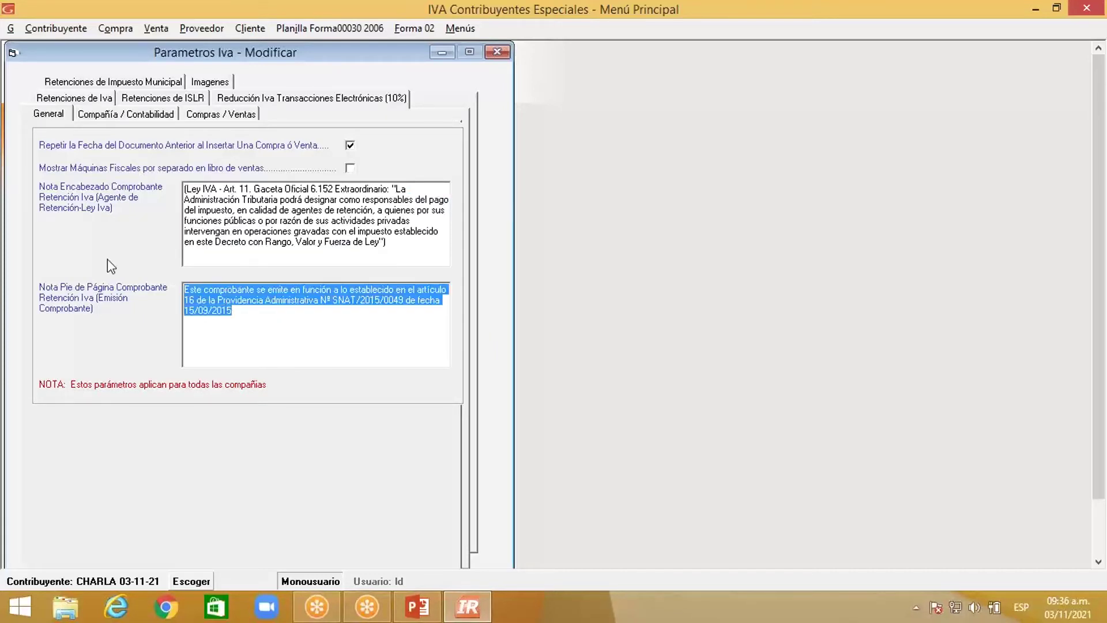
click(275, 306)
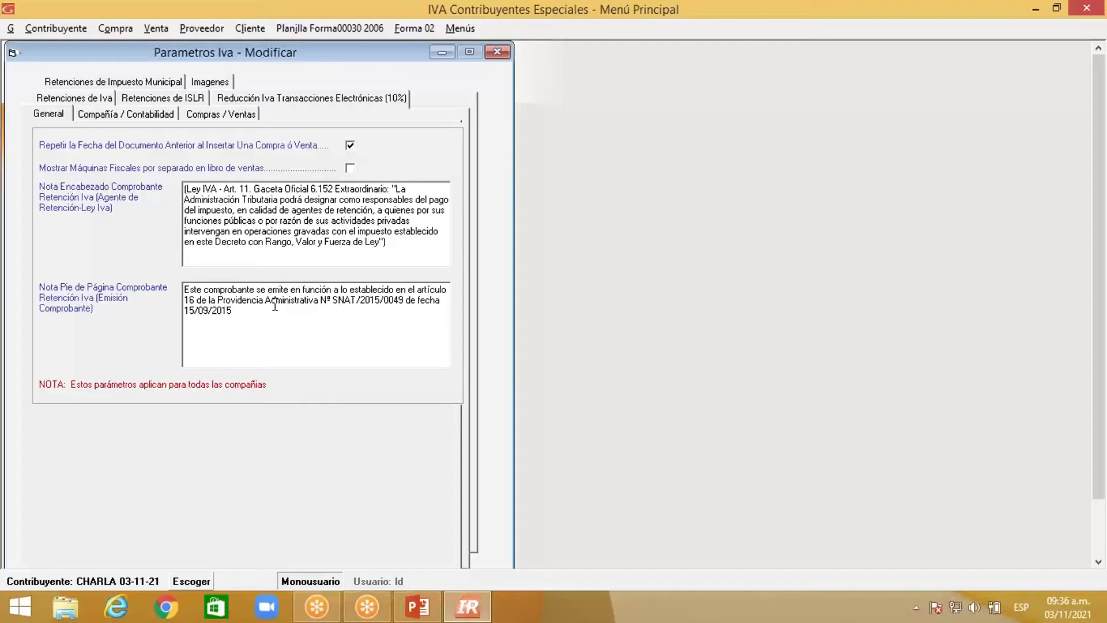
drag(254, 320, 149, 278)
drag(407, 245, 106, 179)
drag(281, 316, 275, 274)
drag(419, 250, 183, 170)
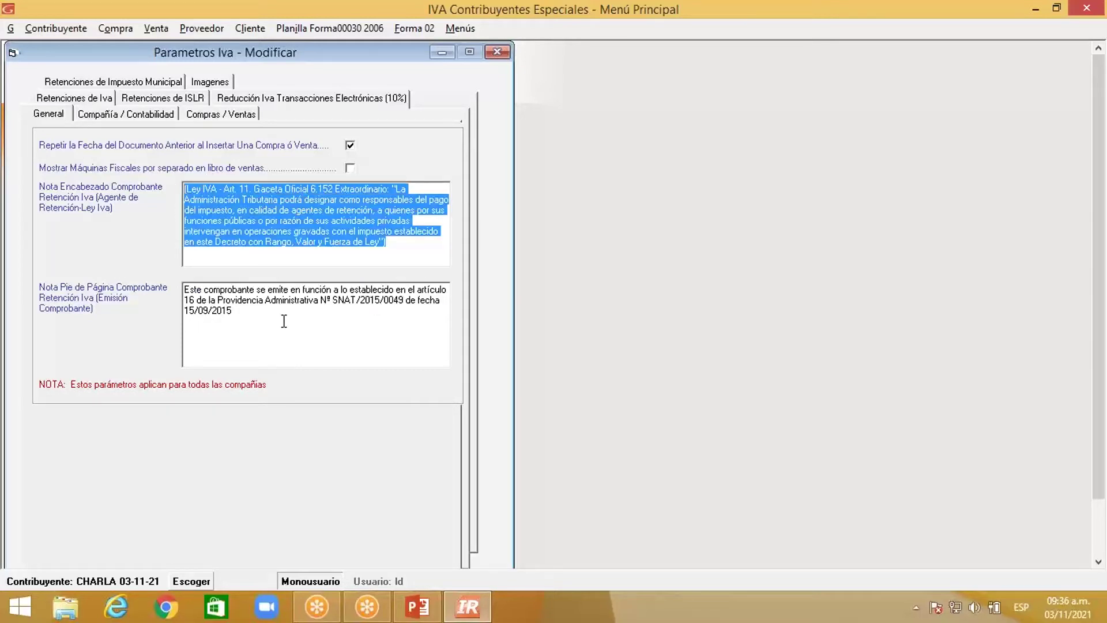
drag(284, 319, 108, 275)
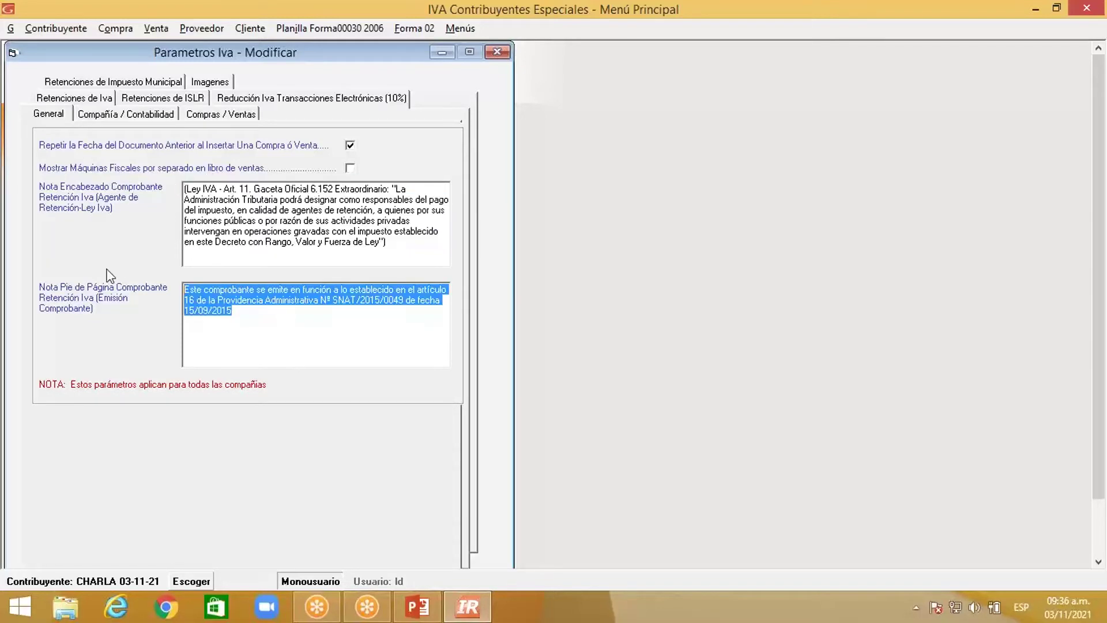
click(403, 242)
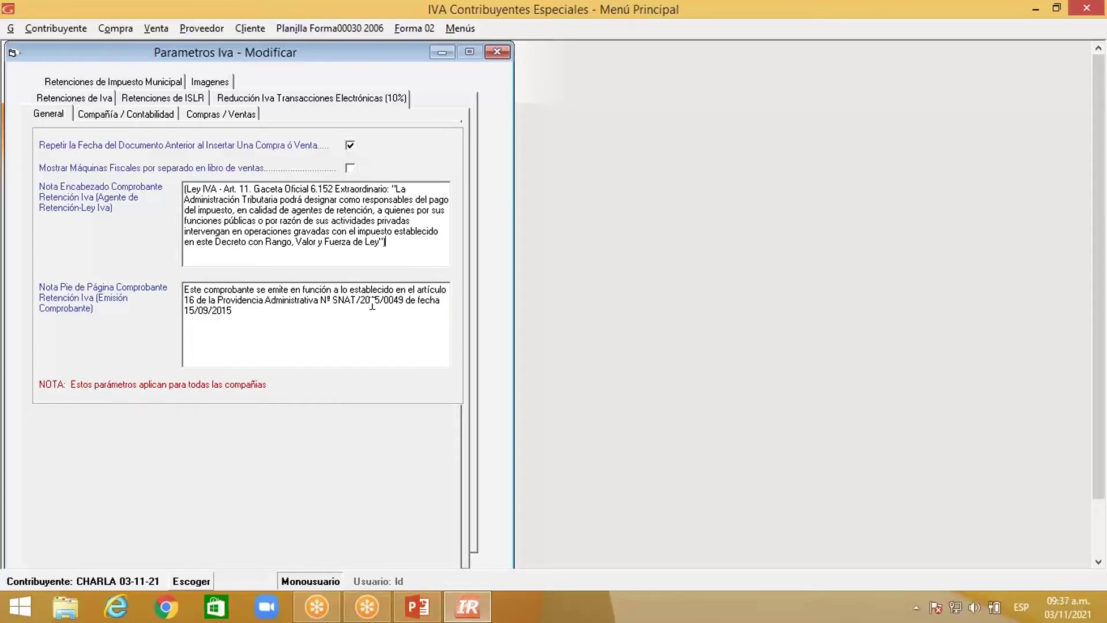
- On Compañía / Contabilidad, check Usa Talonario and Imprimir céntimos, and uncheck both Permitir Rif Repetido boxes
click(69, 115)
click(131, 115)
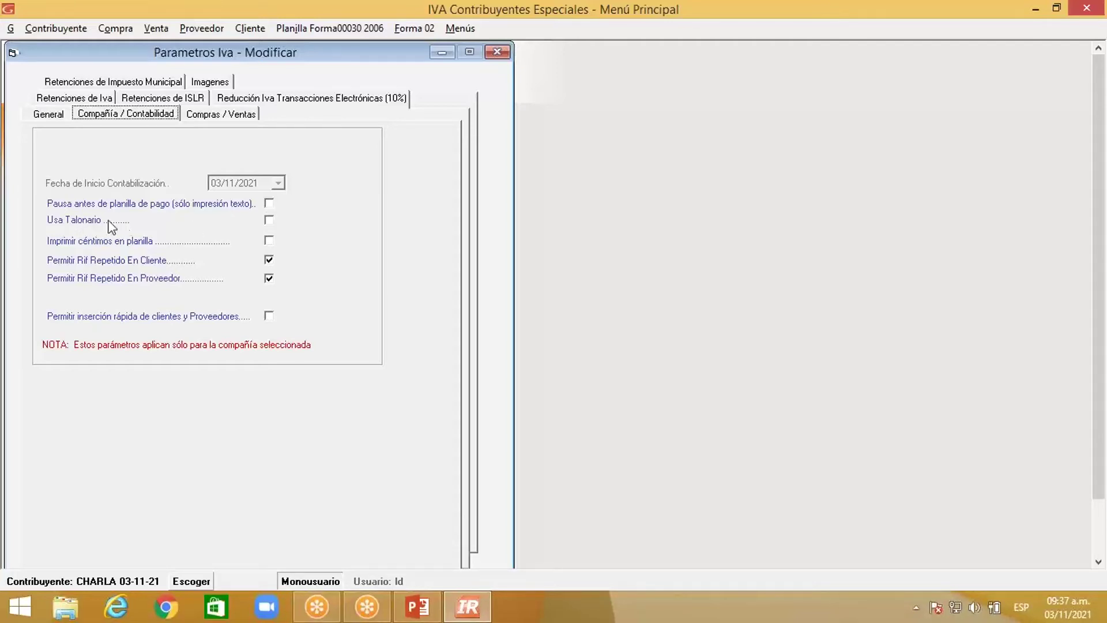
click(267, 219)
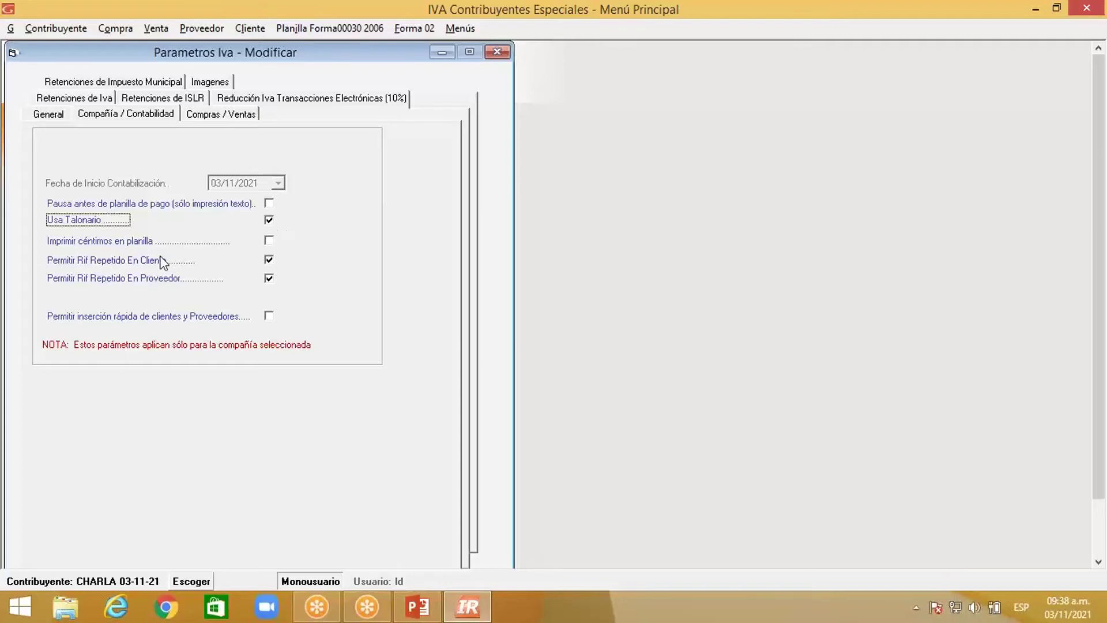
click(270, 241)
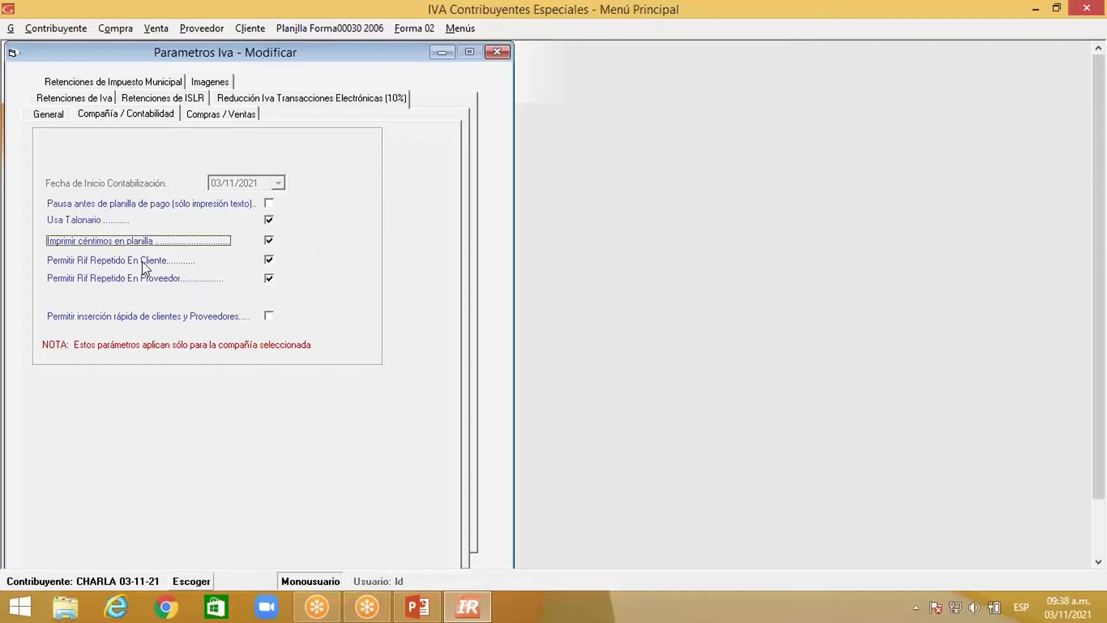
click(269, 260)
click(269, 277)
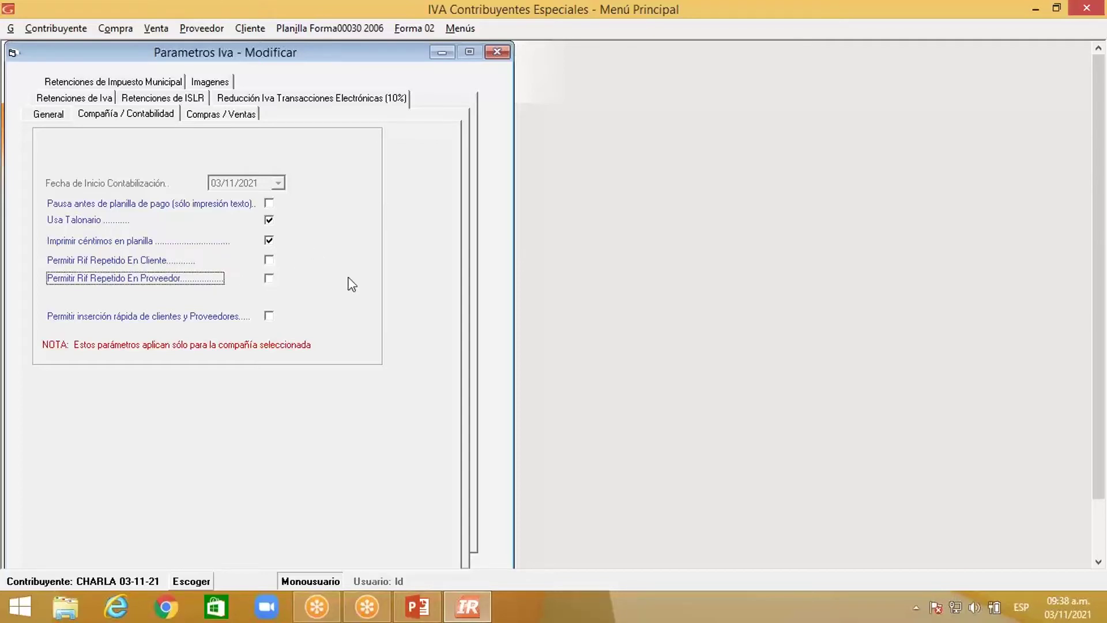
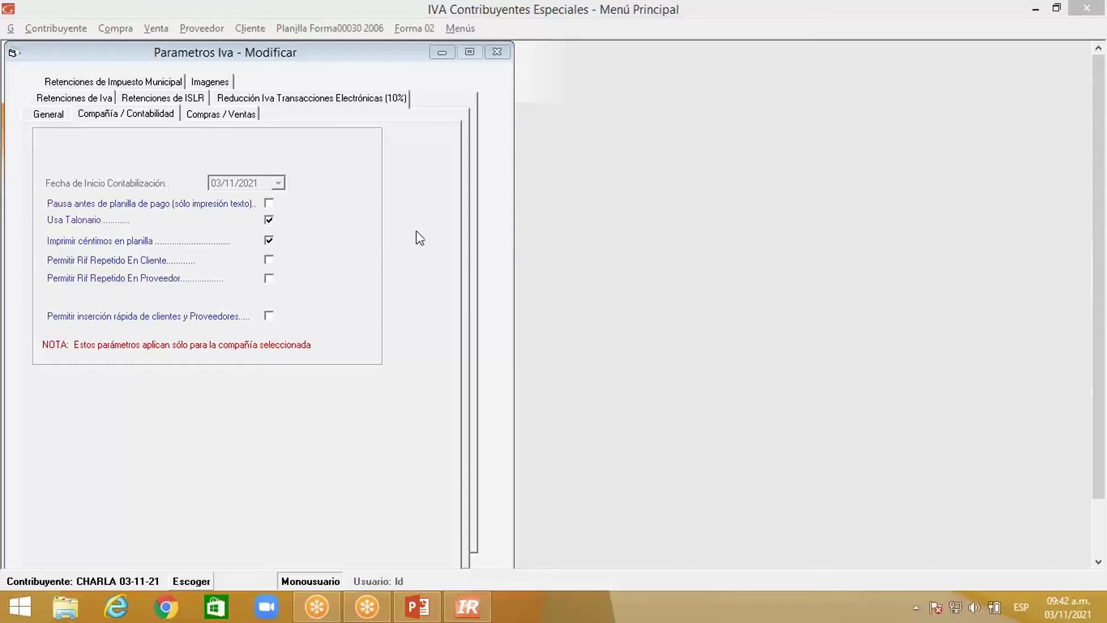
- Enable 'Permitir inserción rápida de clientes y Proveedores', then go to the Compras / Ventas parameters
click(269, 321)
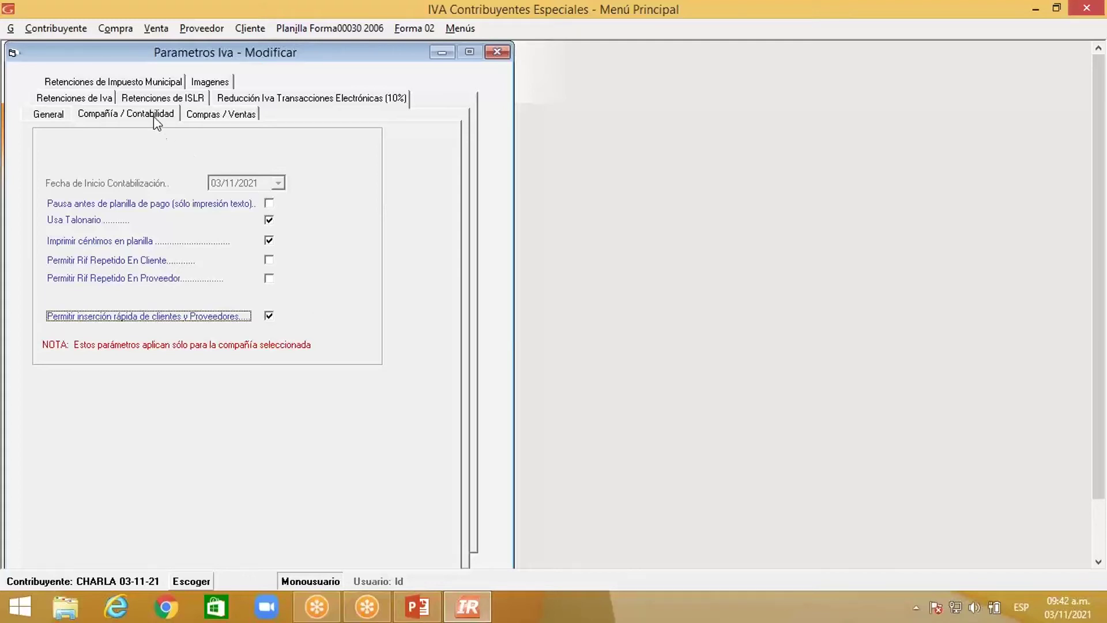
click(205, 118)
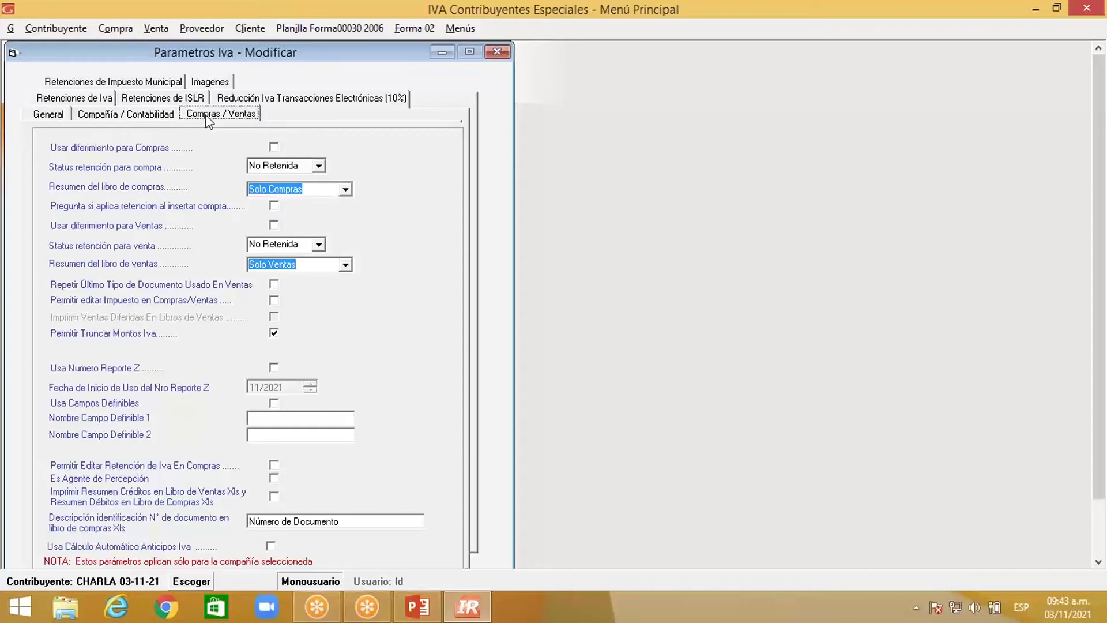
- Set the purchase withholding status to Retenida and keep the purchase book summary as Solo Compras
click(314, 168)
click(297, 193)
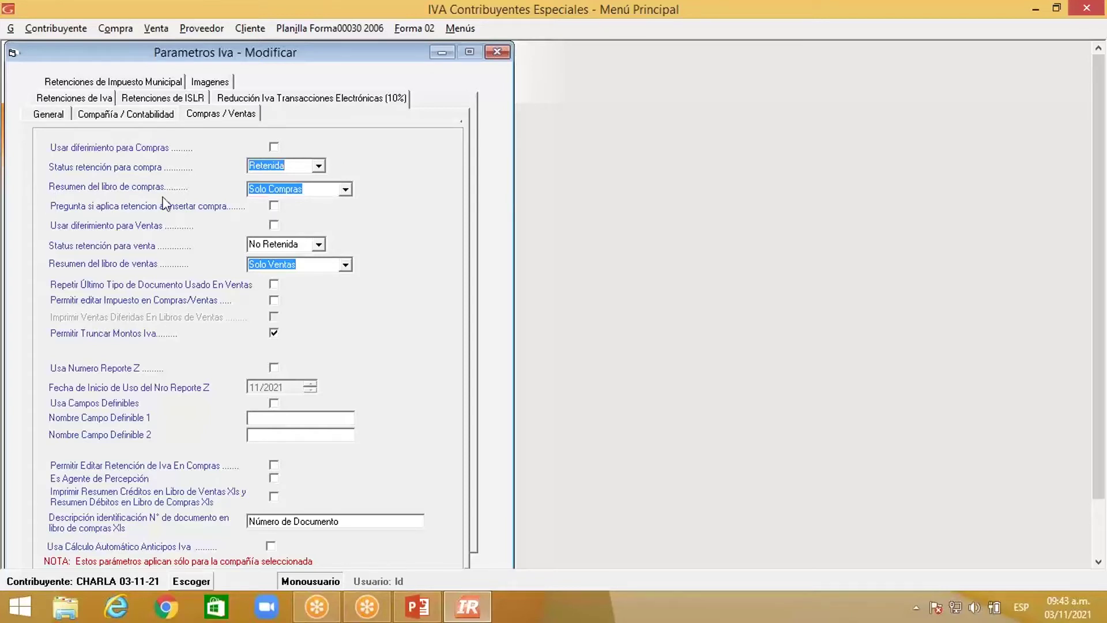
click(344, 189)
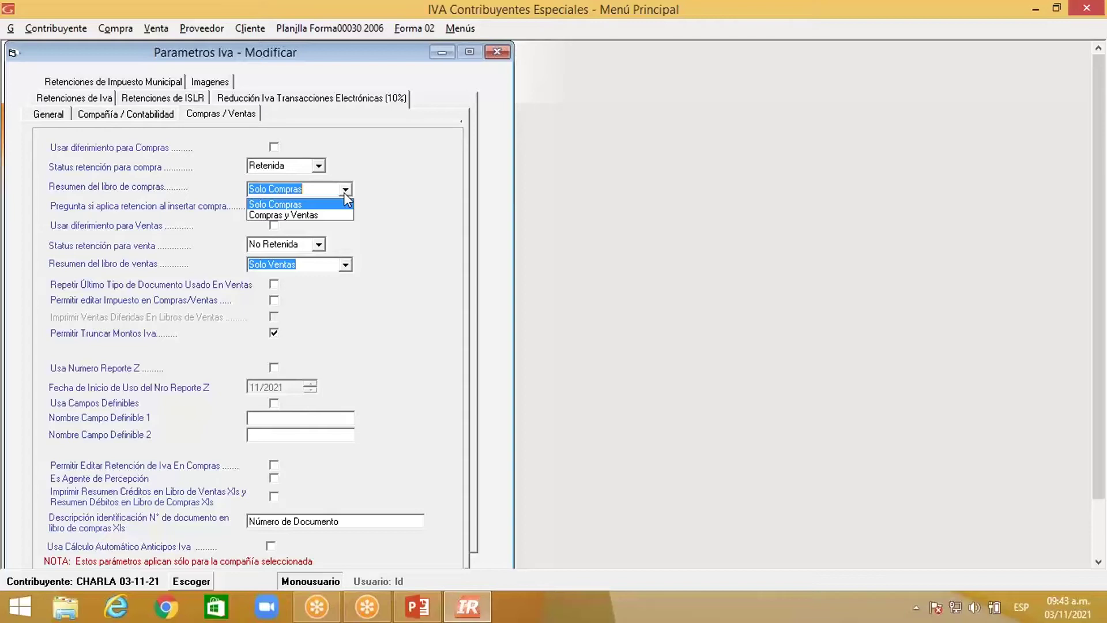
click(411, 203)
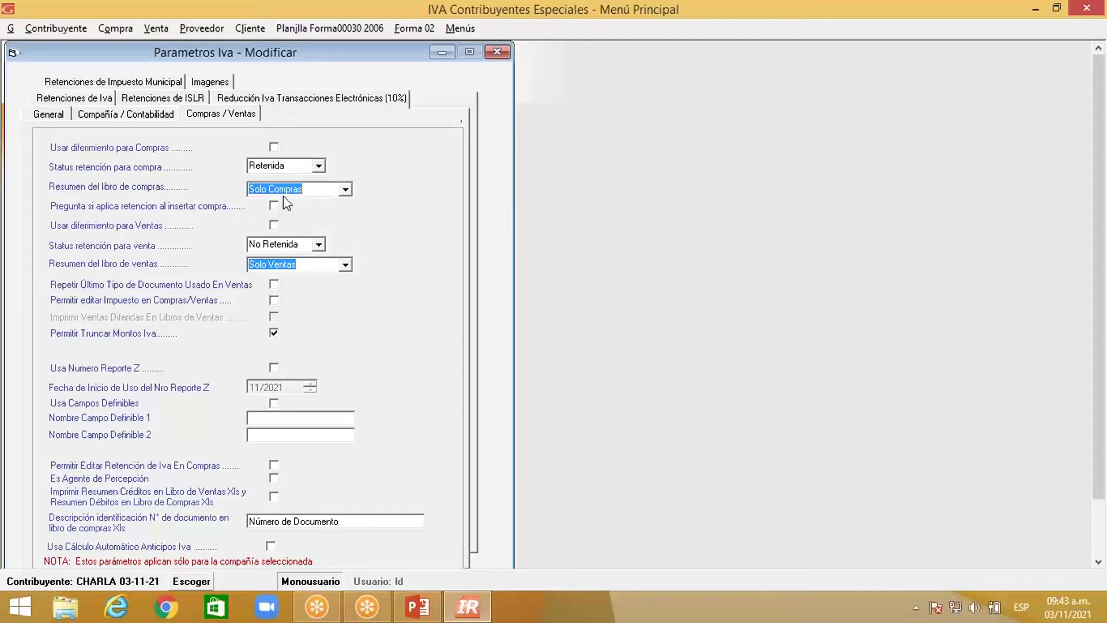
click(291, 165)
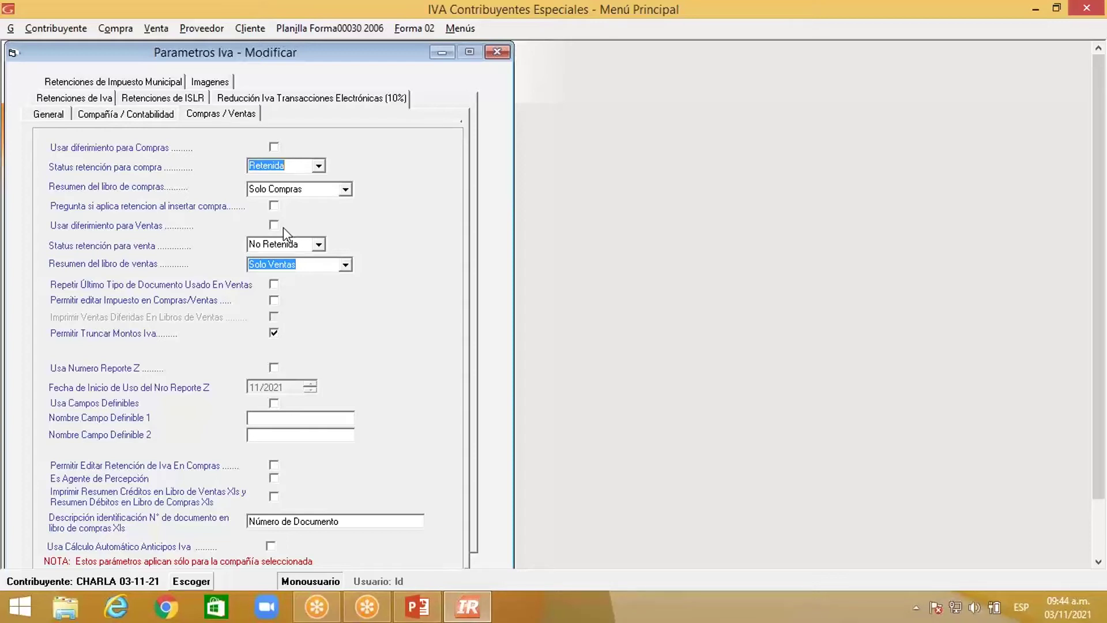
- Enable sales deferral and repeating the last sales document type, with the sales summary on Solo Ventas
click(274, 225)
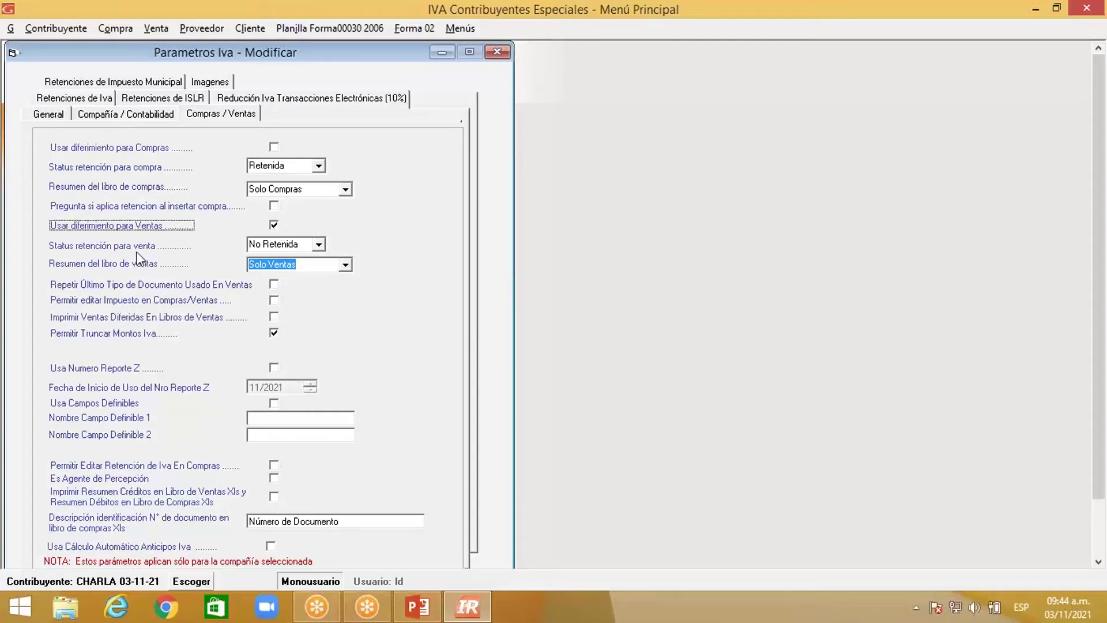
click(306, 245)
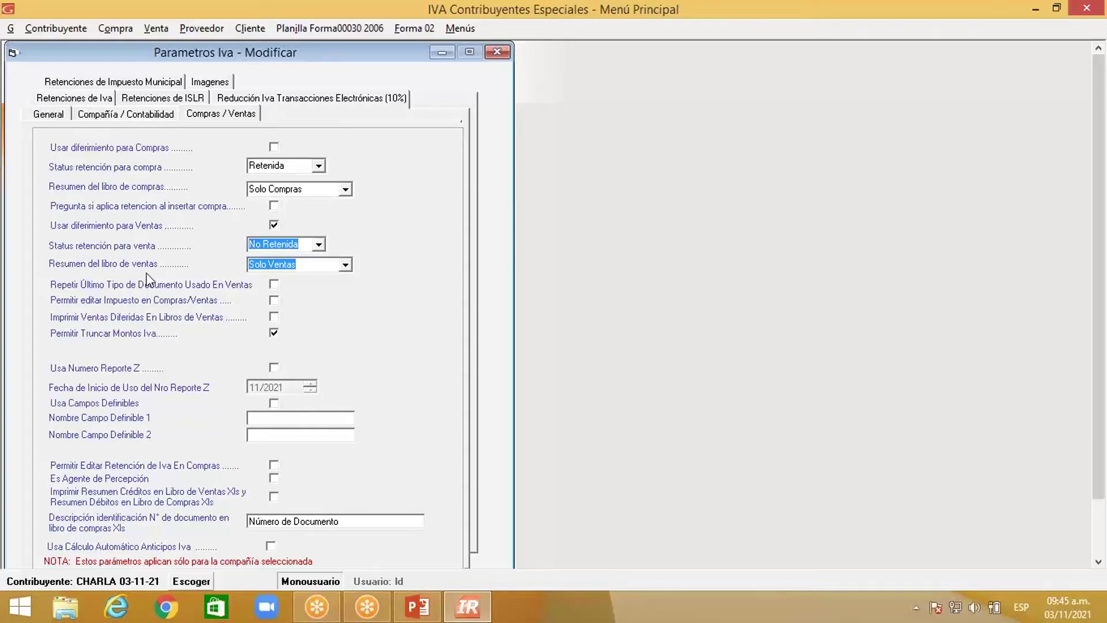
click(313, 188)
click(345, 264)
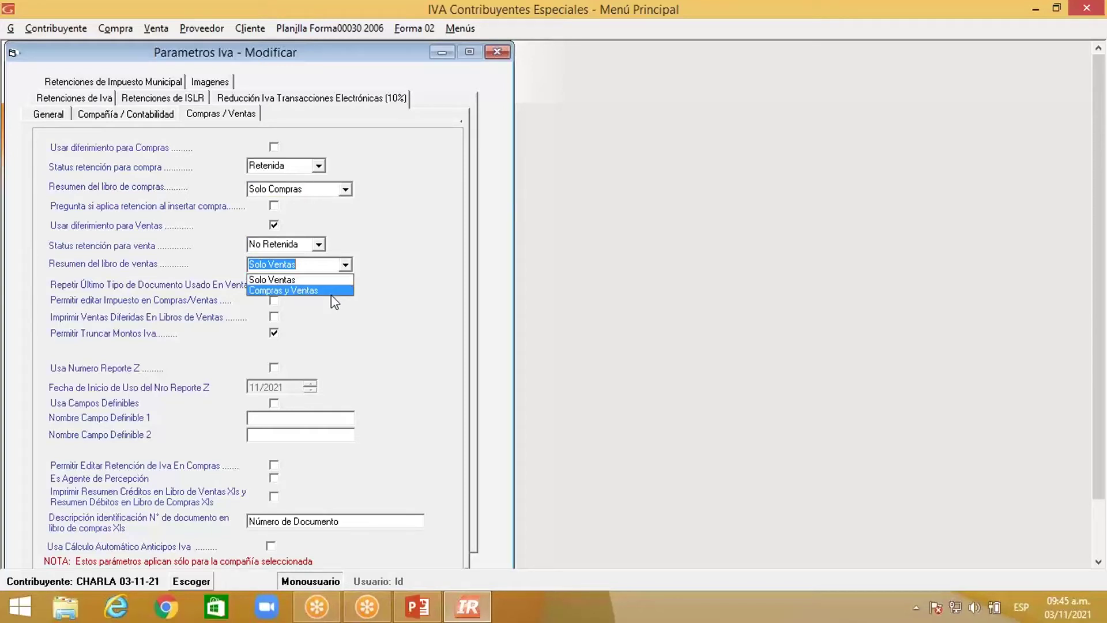
click(329, 281)
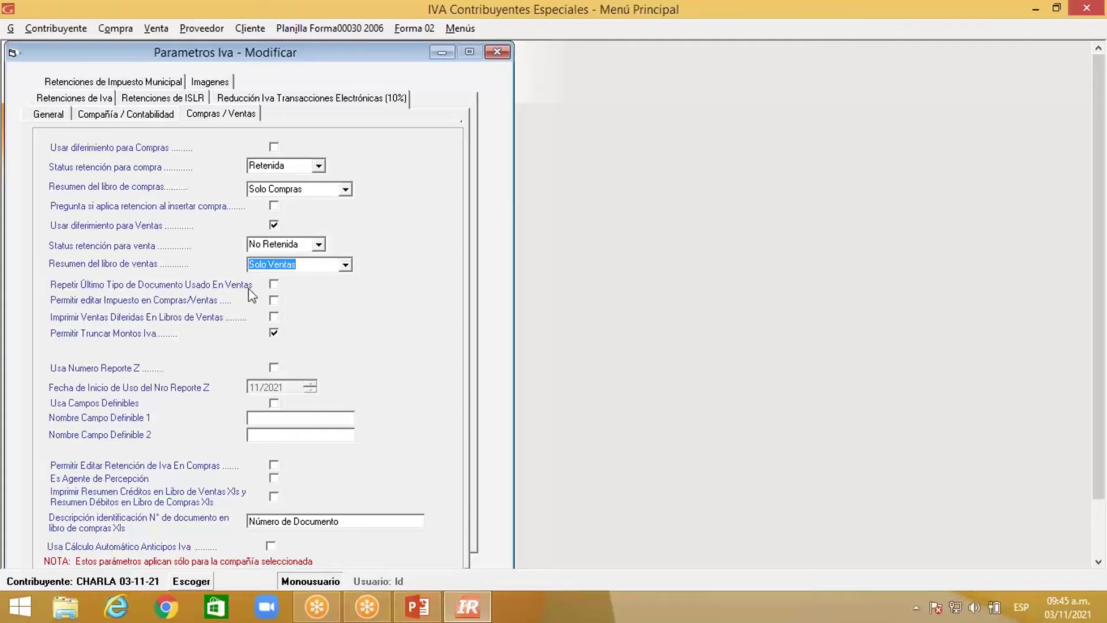
click(273, 284)
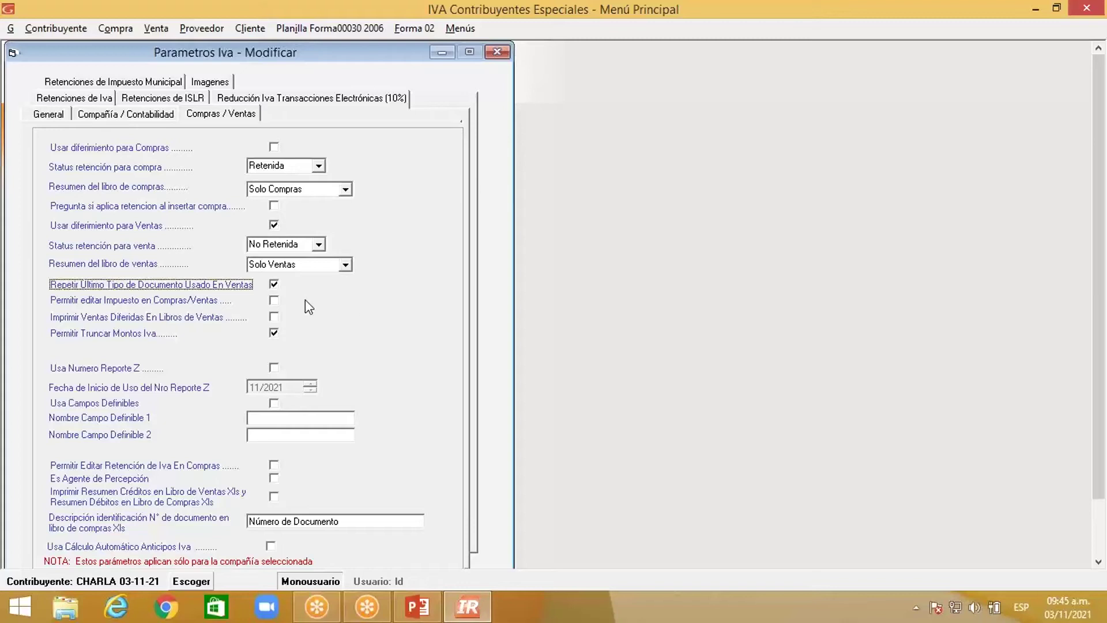
- Tick tax editing on purchases/sales, printing deferred sales in sales books, and Usa Numero Reporte Z
click(274, 300)
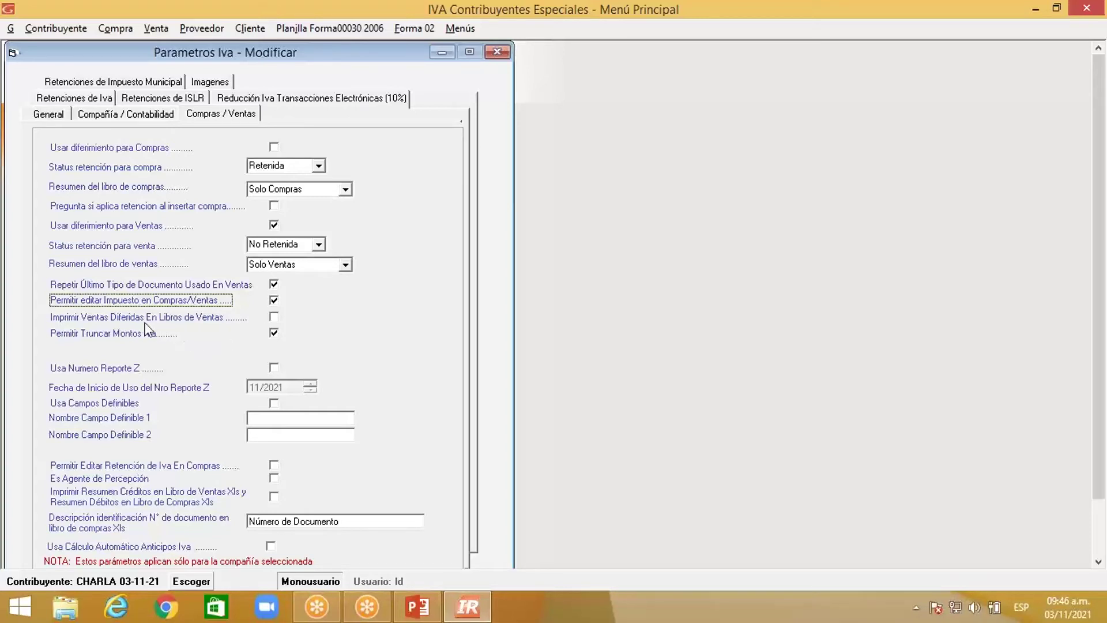
click(275, 318)
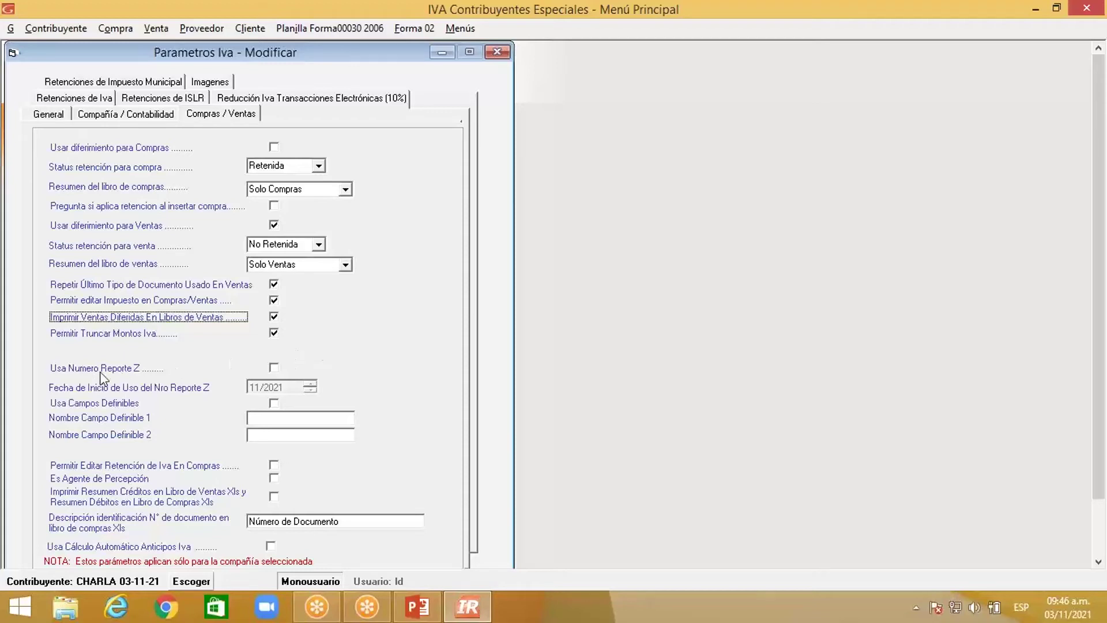
click(273, 370)
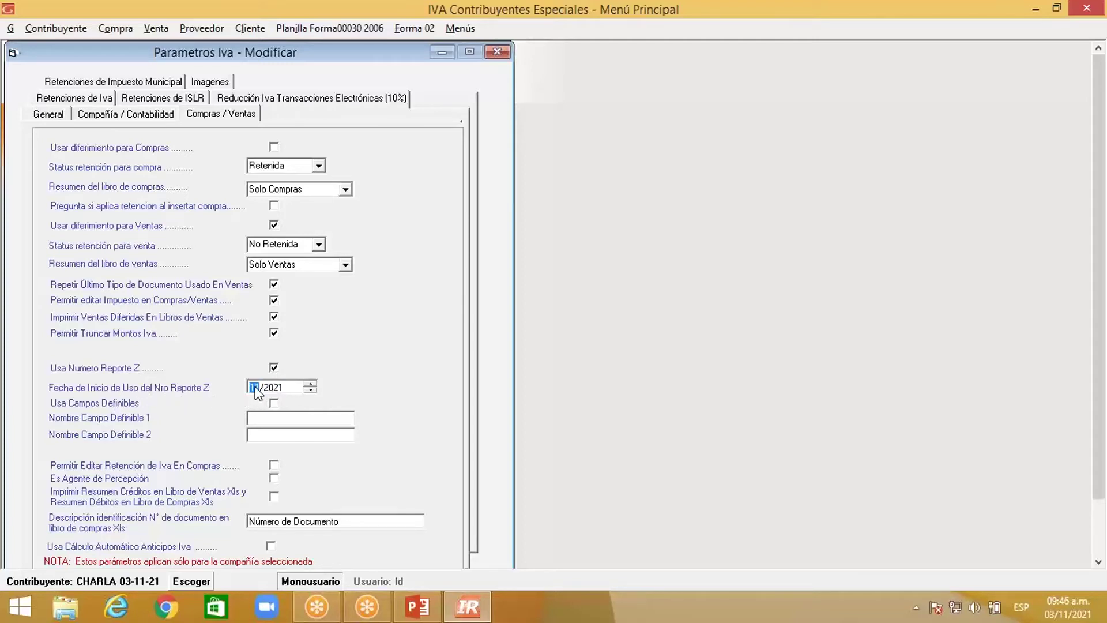
- Set the Z report start date to 09/2021 and allow editing IVA withholding on purchases
text(09)
click(255, 387)
click(273, 465)
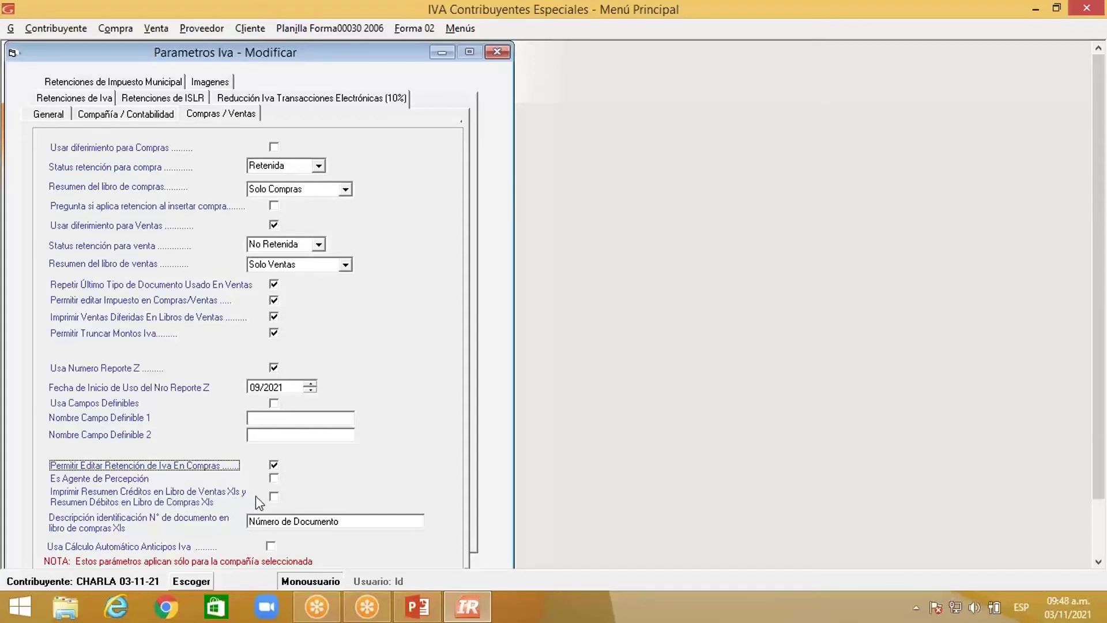
- Enable credit/debit summaries in Xls books, keeping the document description as 'Número de Documento'
click(275, 498)
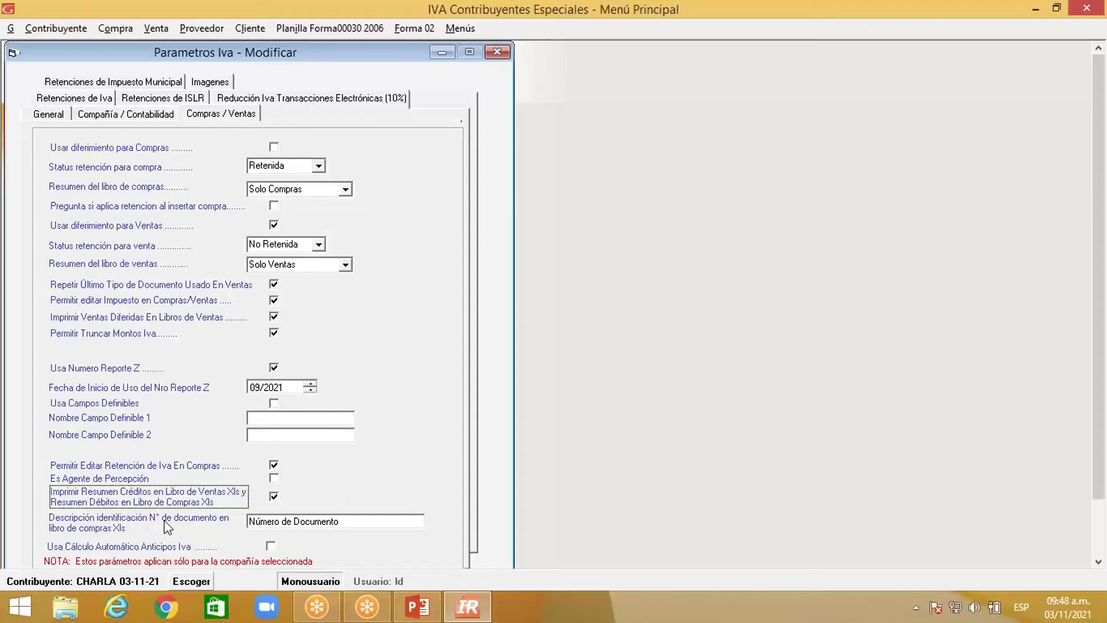
click(358, 524)
click(396, 523)
drag(396, 524, 174, 517)
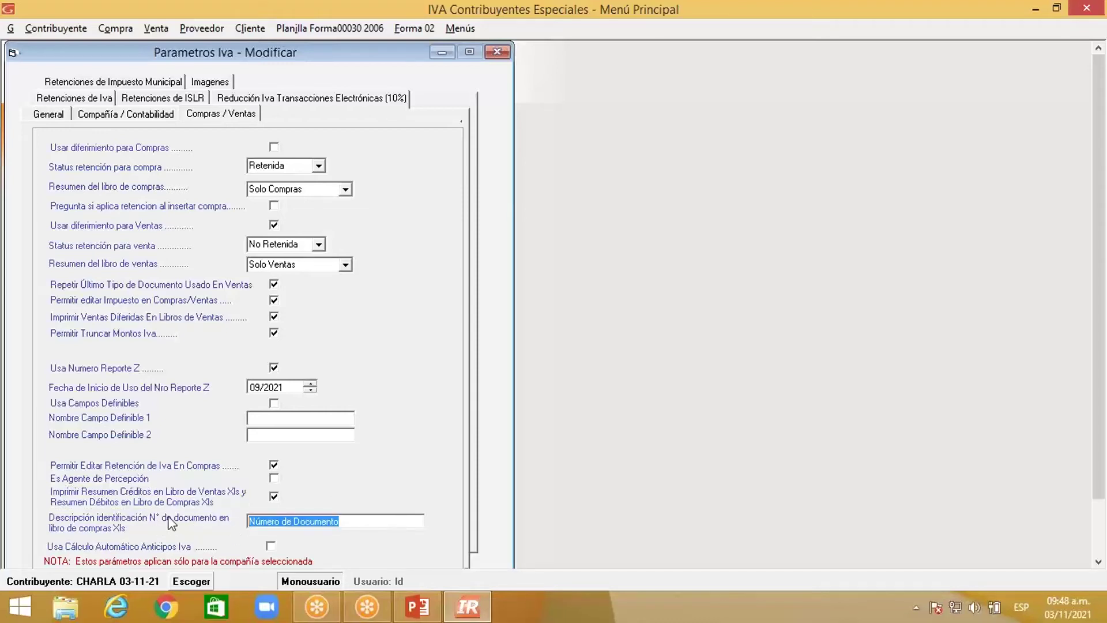
click(367, 523)
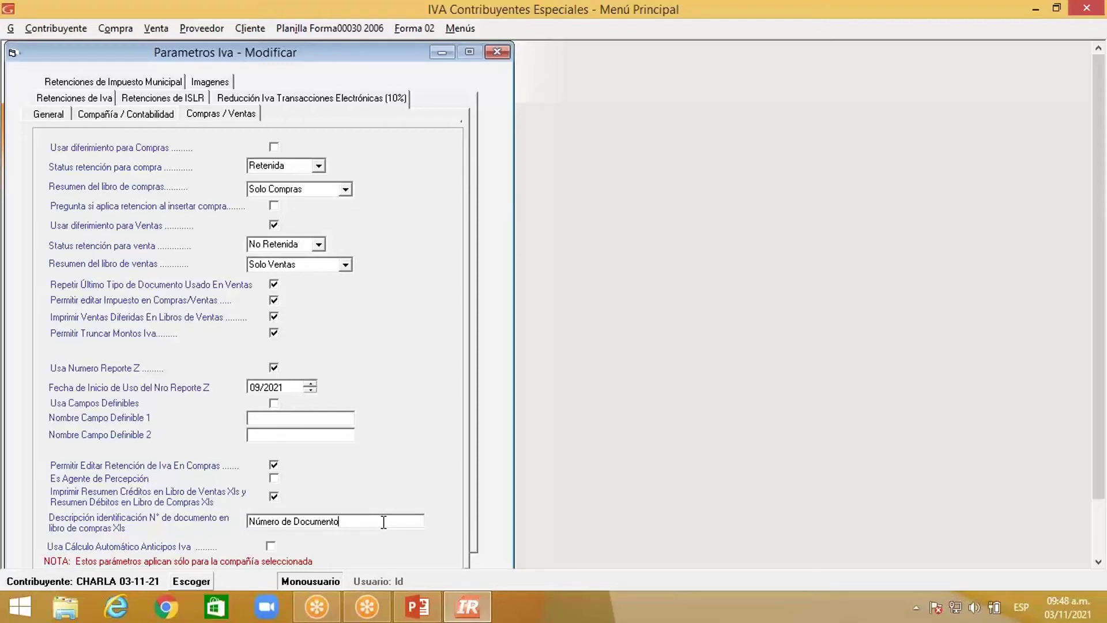
drag(384, 522, 106, 504)
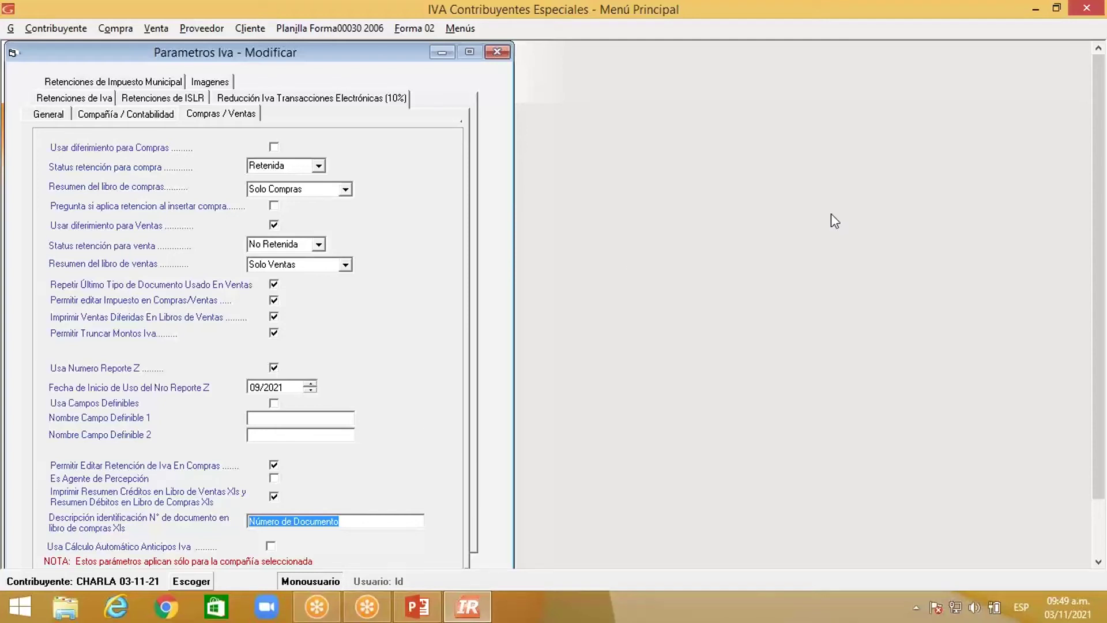
click(790, 113)
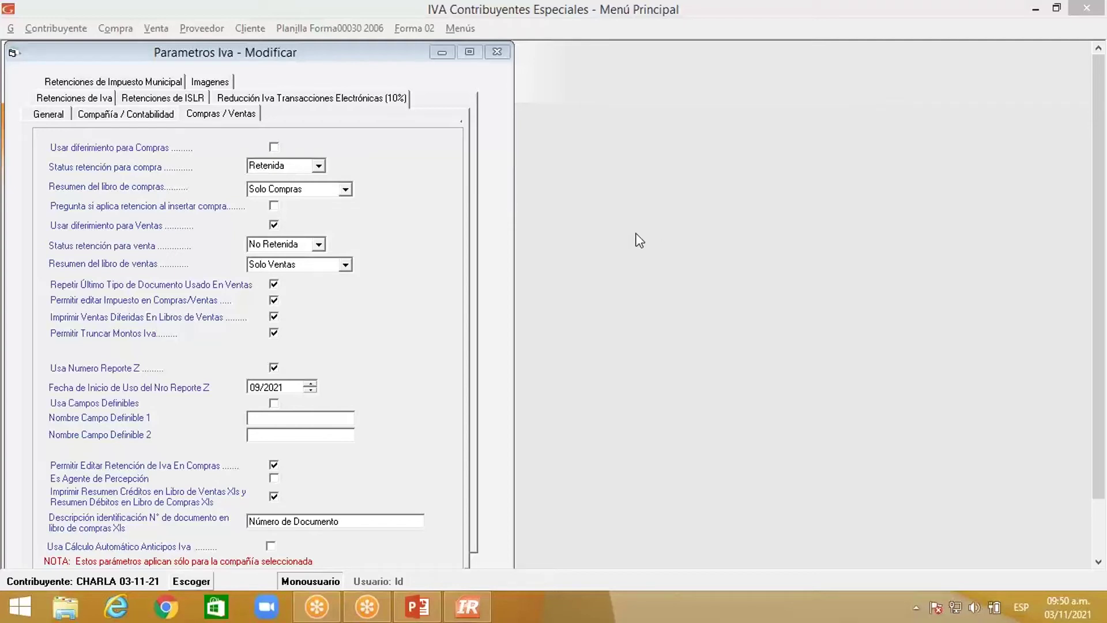
- Start IVA withholding receipts at 351, printing on insert in Horizontal format
click(112, 100)
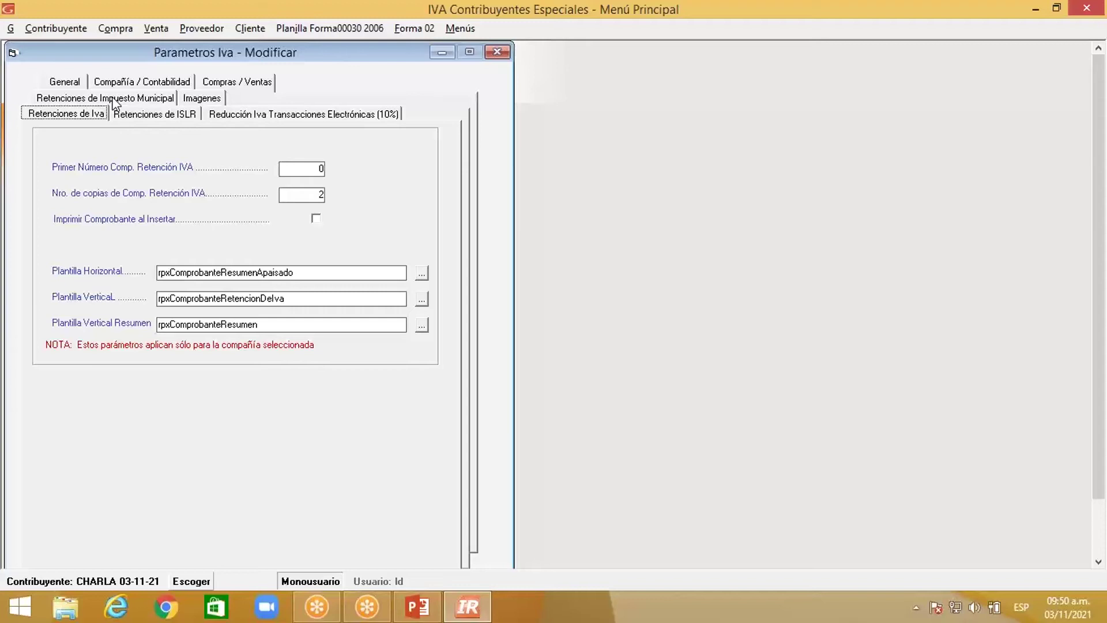
click(306, 168)
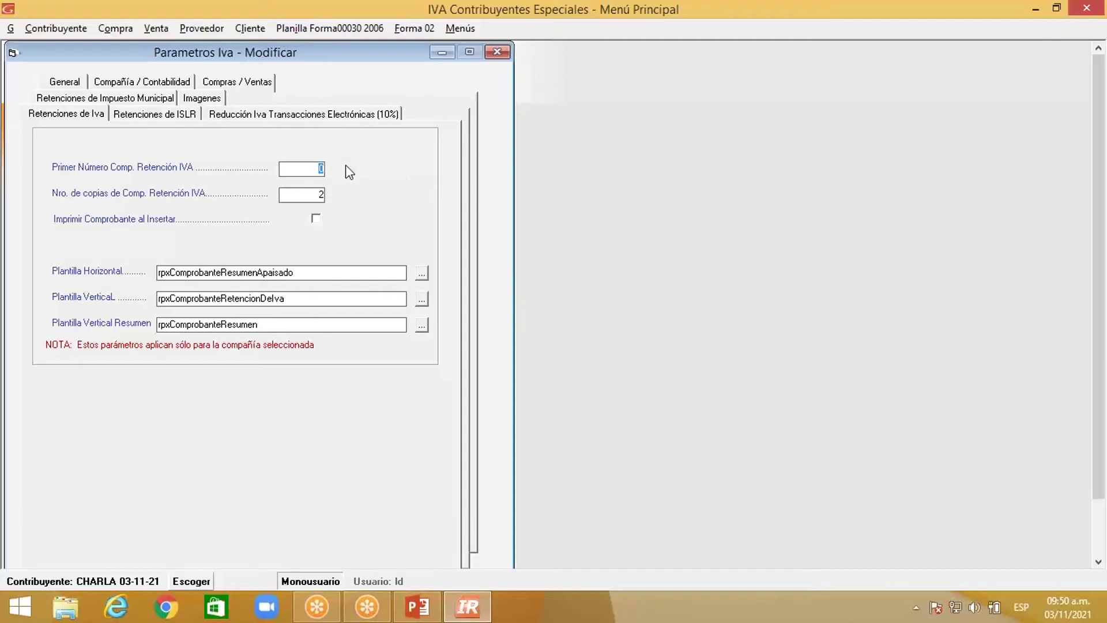
text(1)
text(351)
click(306, 195)
click(316, 219)
click(345, 247)
click(333, 271)
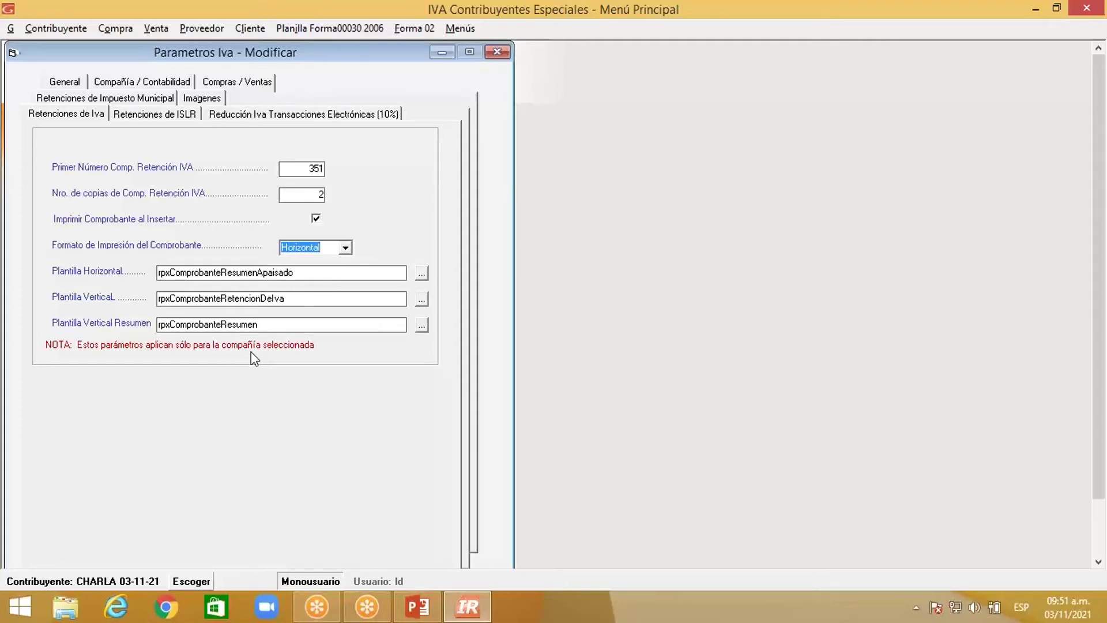
click(158, 115)
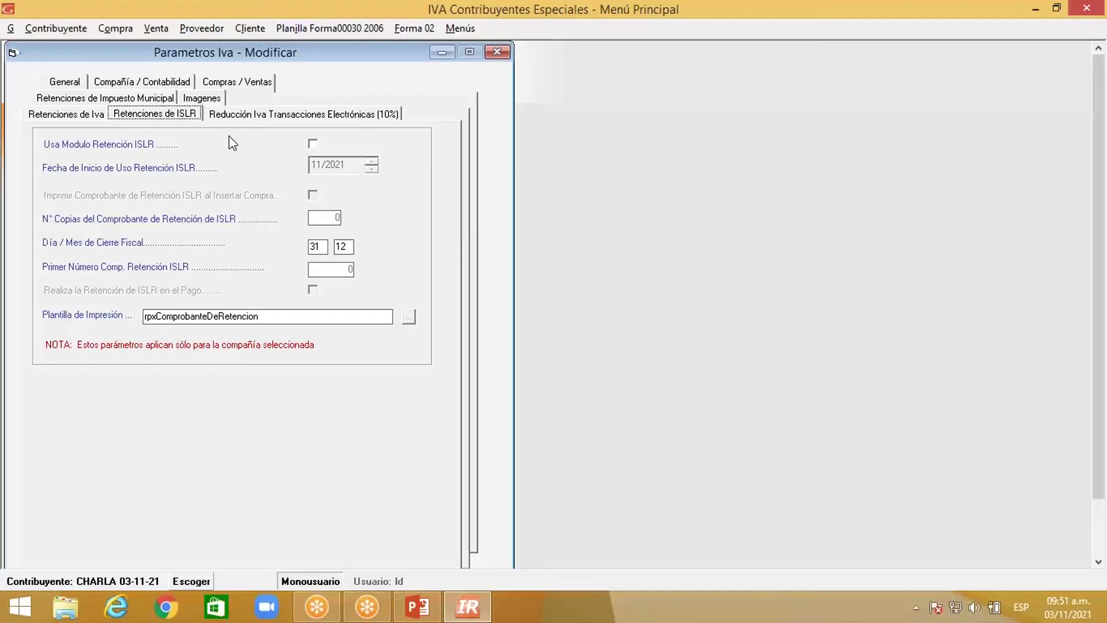
- Turn on the ISLR withholding module with start month 09
click(313, 143)
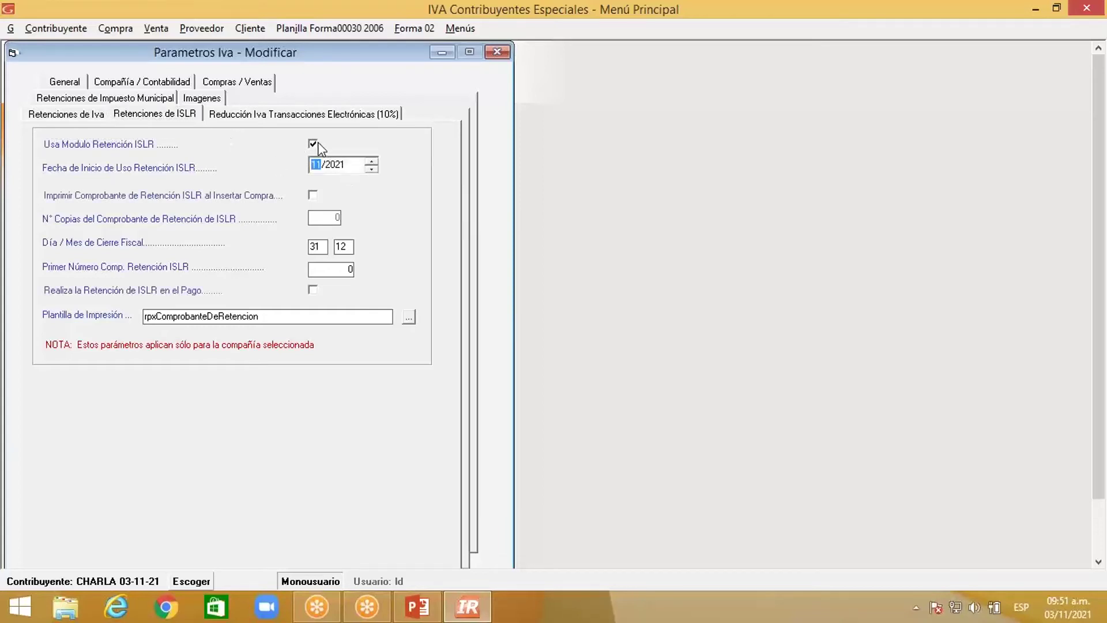
text(09)
click(336, 166)
click(317, 166)
- Print one ISLR receipt copy on each purchase insert, numbering receipts from 1
click(313, 195)
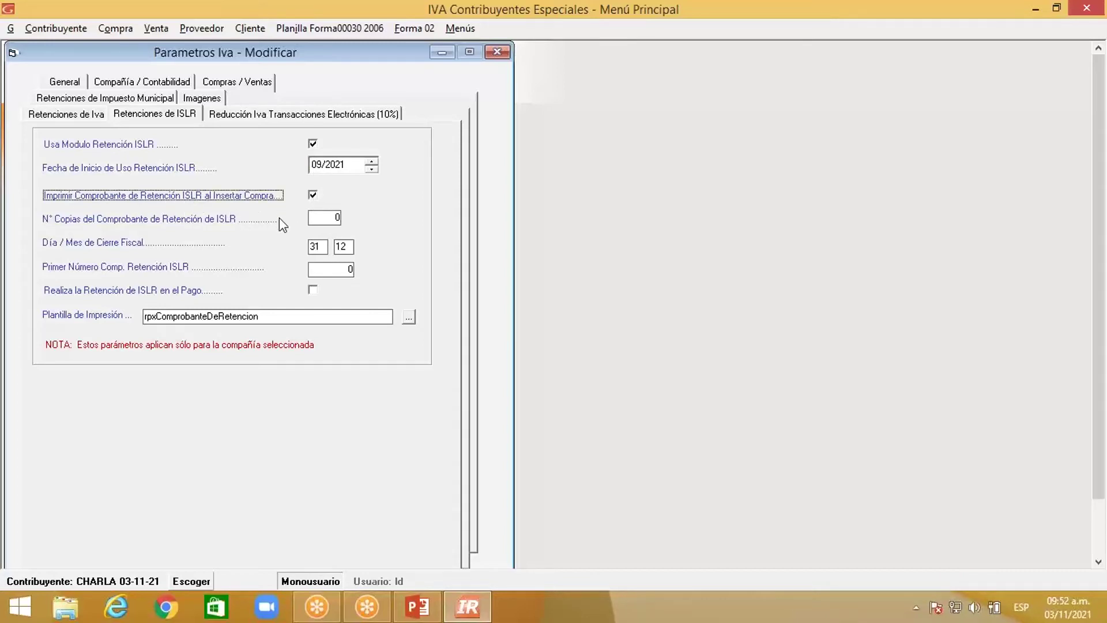
click(327, 220)
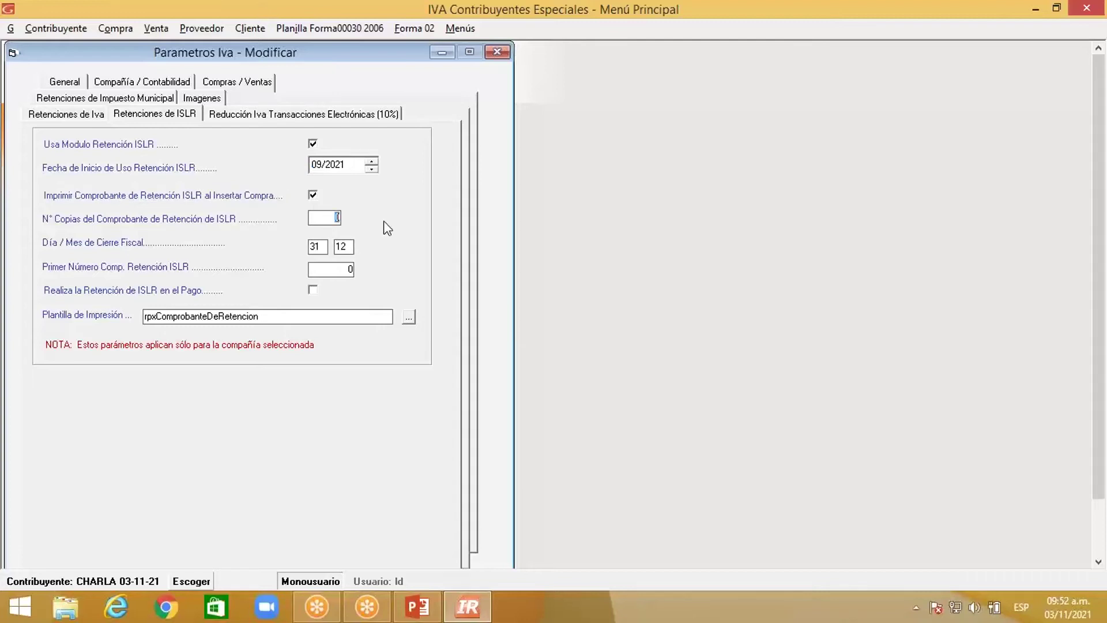
text(1)
key(Tab)
click(344, 269)
text(1)
click(274, 116)
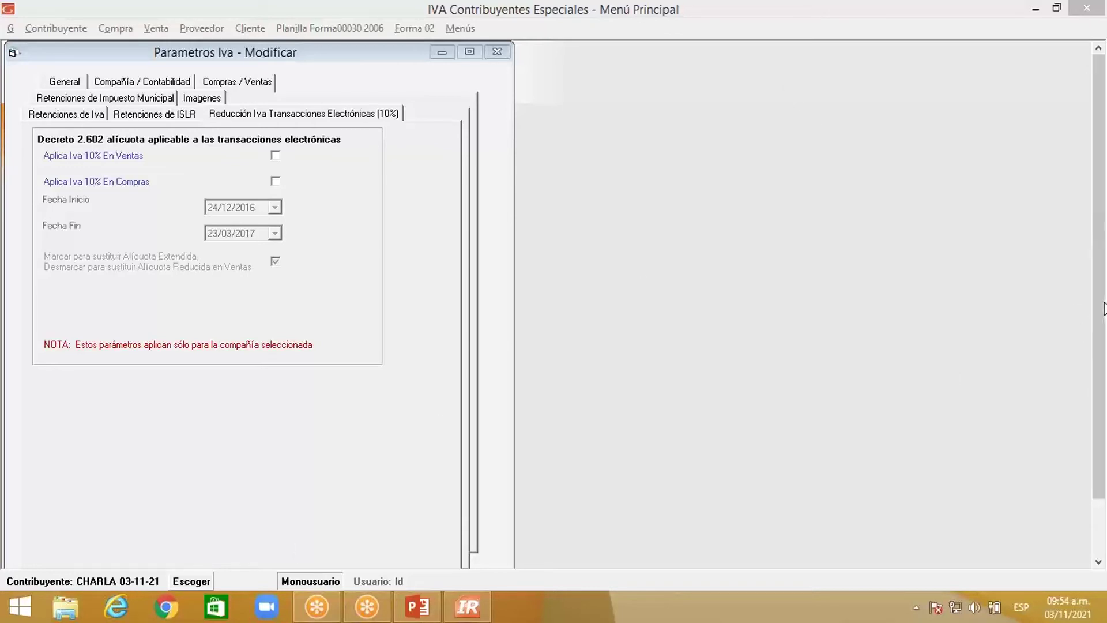
drag(1099, 311, 947, 392)
click(306, 530)
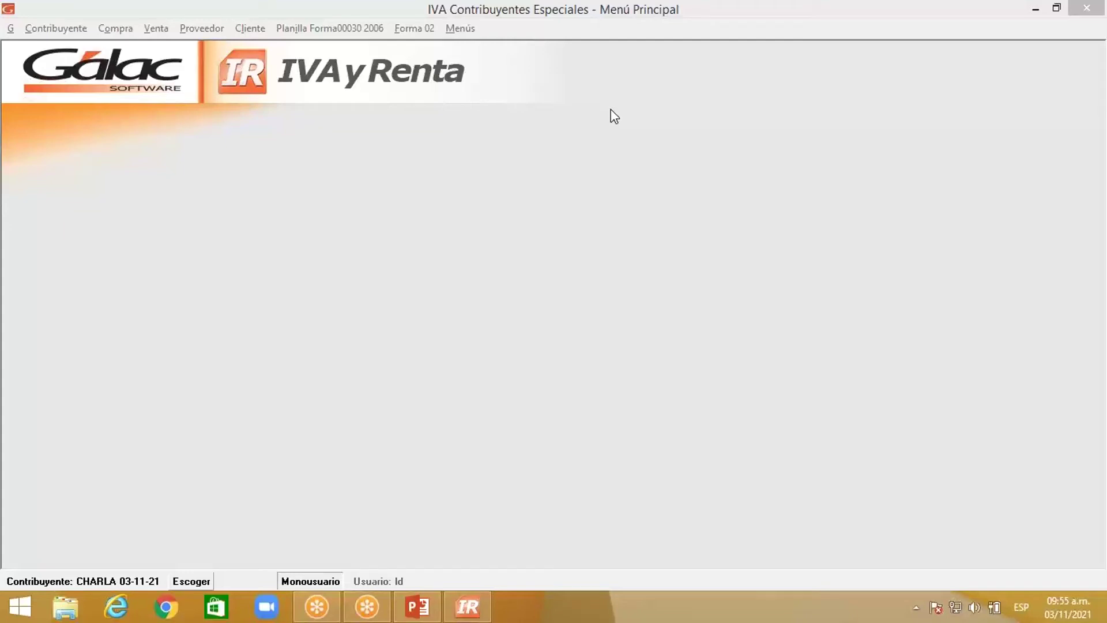
- Switch the program to the Tablas section from the Menús list
click(537, 355)
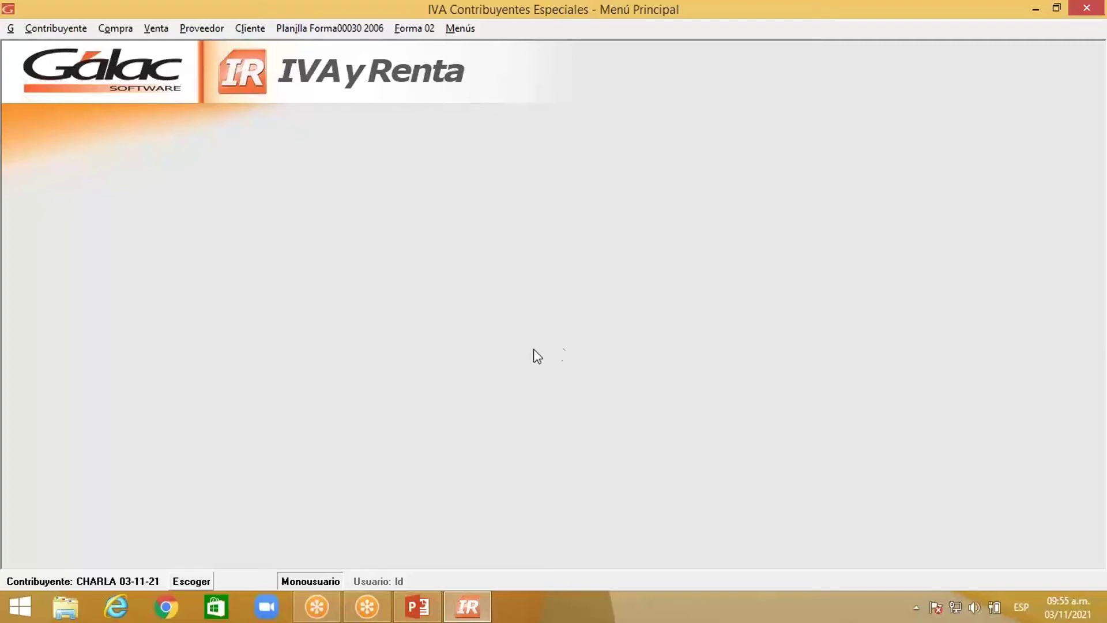
click(460, 29)
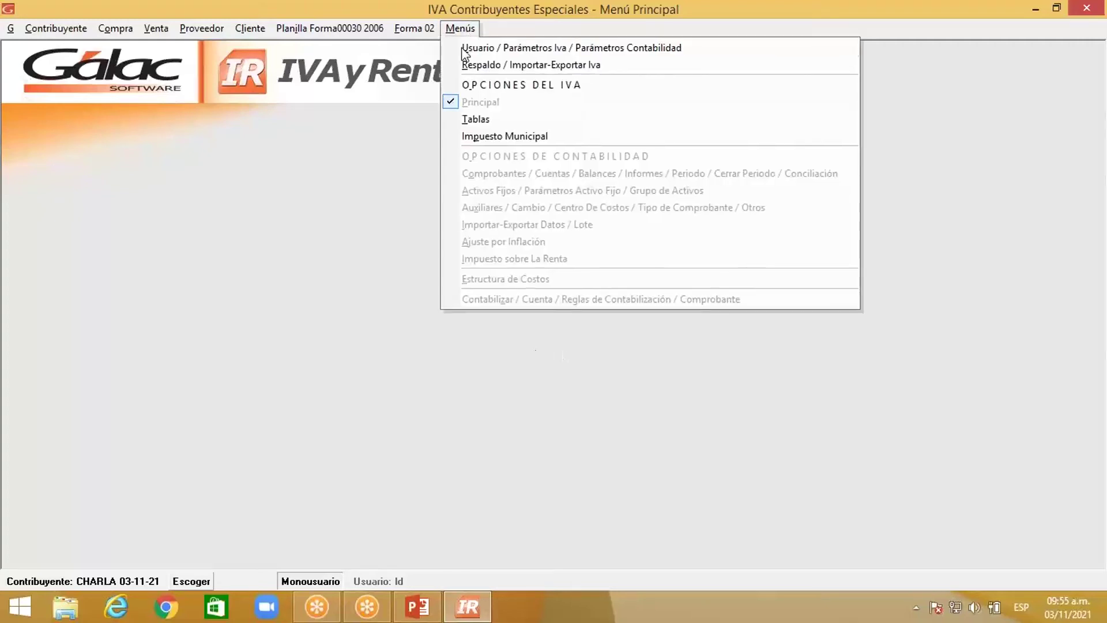
click(356, 246)
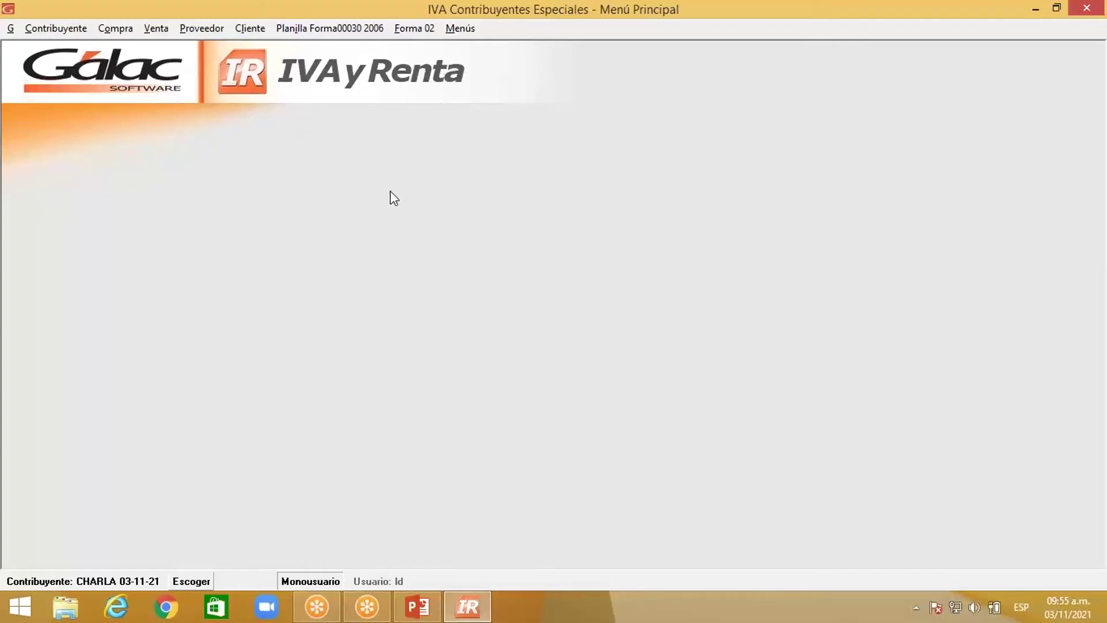
click(461, 30)
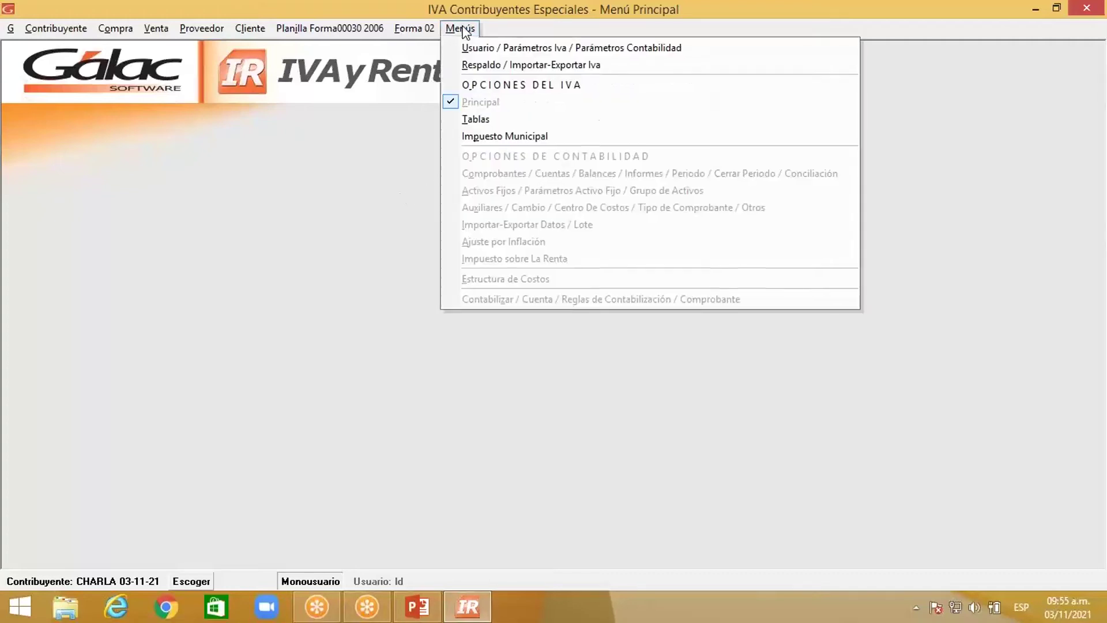
click(528, 120)
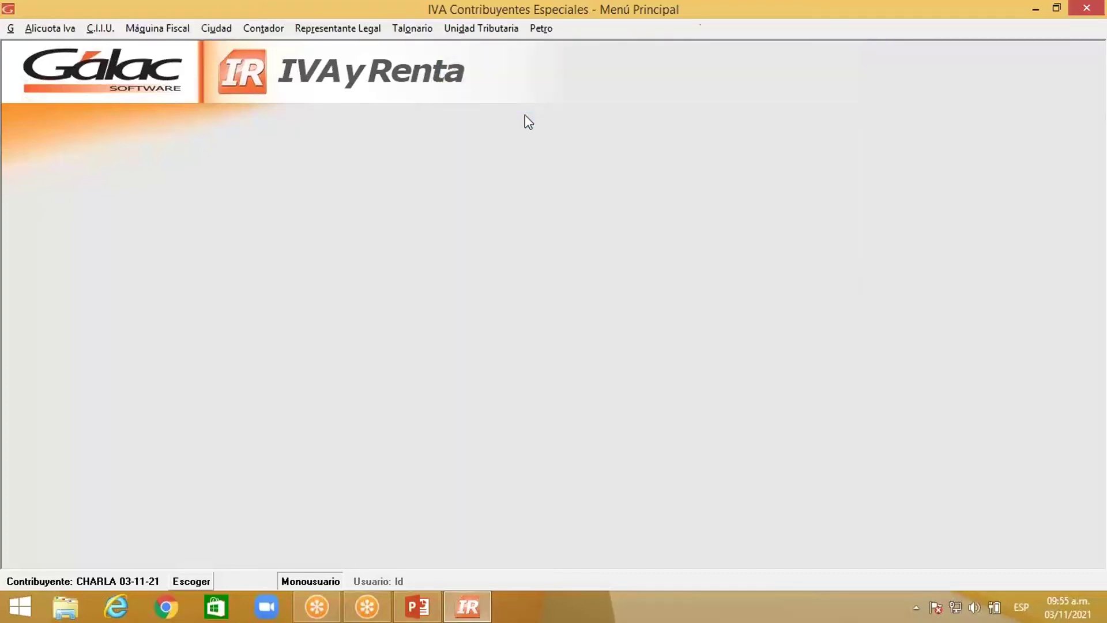
- Add fiscal machine CAJA 1 with registration number SFAR1225121C and save it
click(173, 29)
click(183, 65)
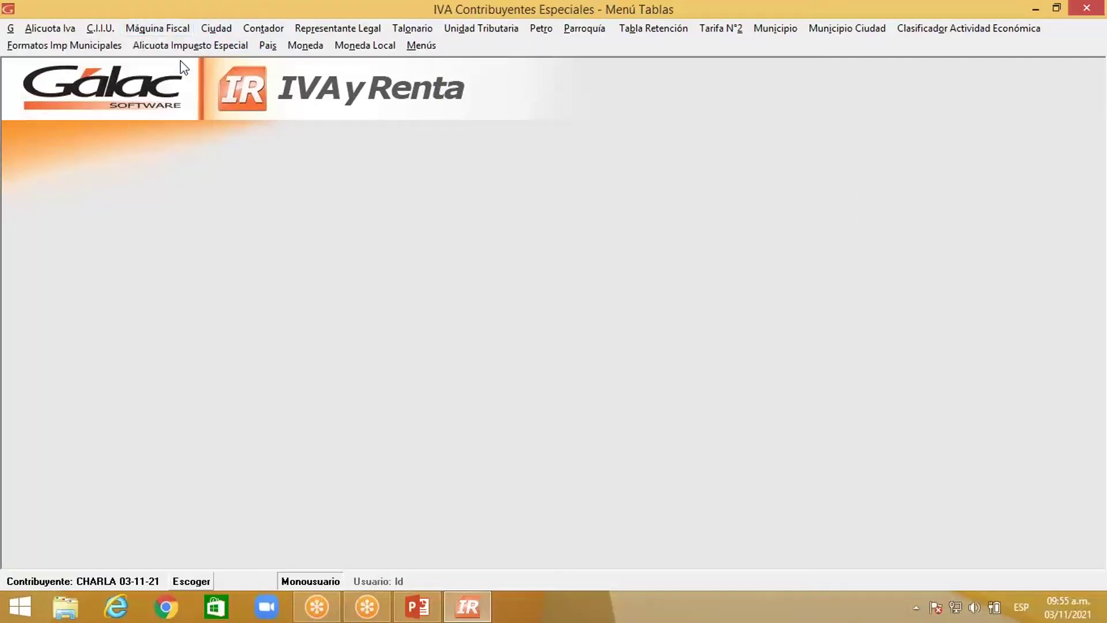
drag(542, 193, 382, 179)
click(337, 215)
text(CAJA 1)
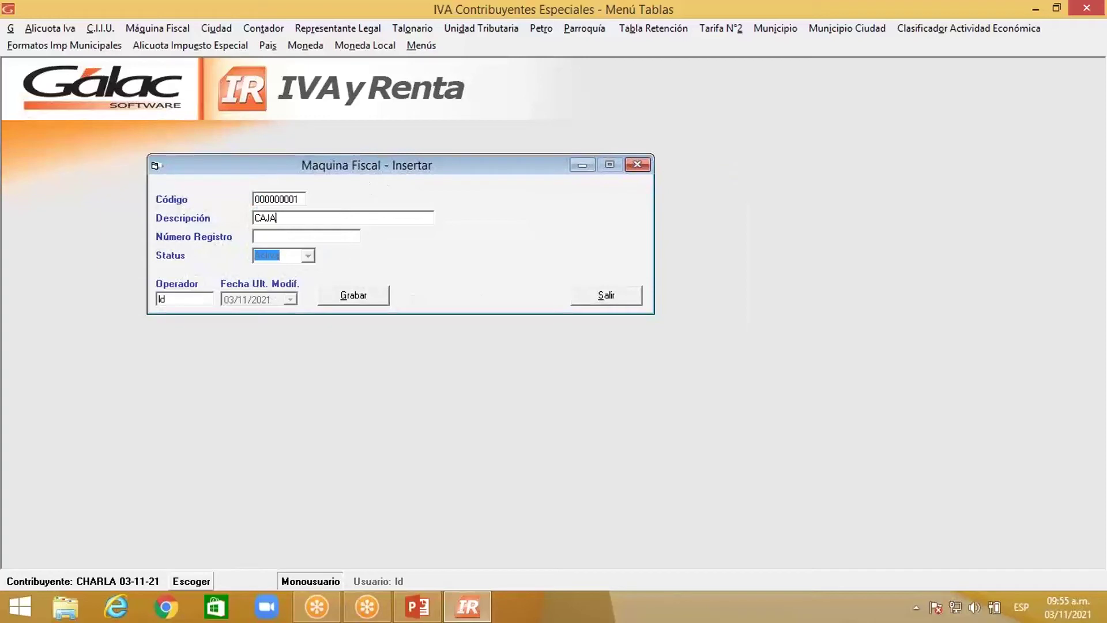
key(Tab)
text(SFAR1225121C)
click(353, 295)
- Add fiscal machine CAJA 2 with registration number A2FSF1ARW212, save it, and exit the form
text(CAJA 2)
key(Tab)
text(A2FSF1ARW212)
click(347, 297)
click(637, 164)
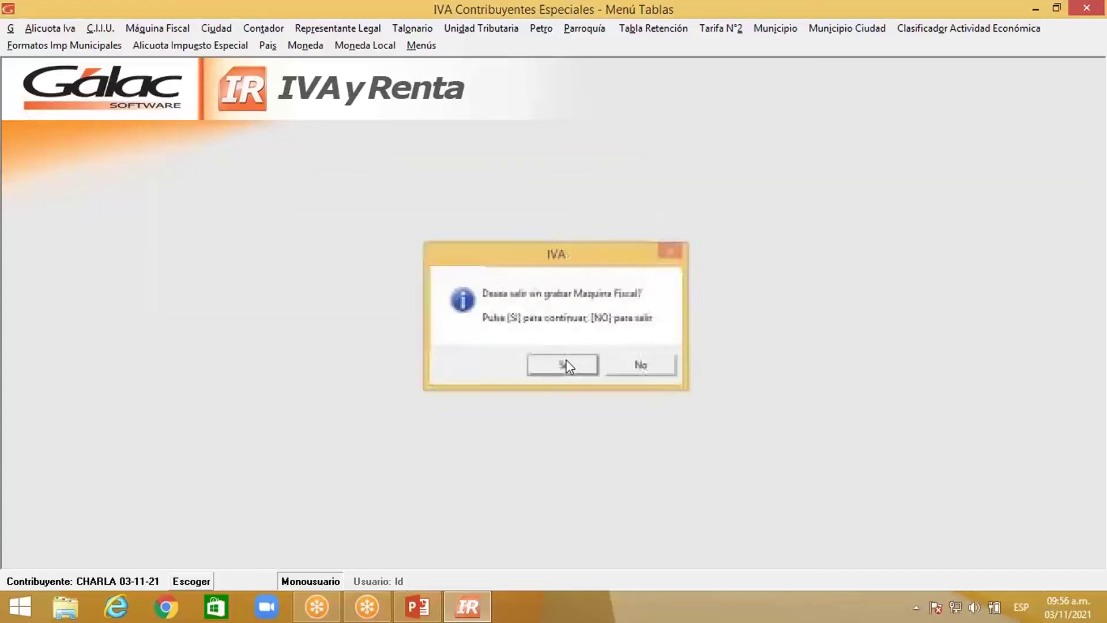
click(565, 362)
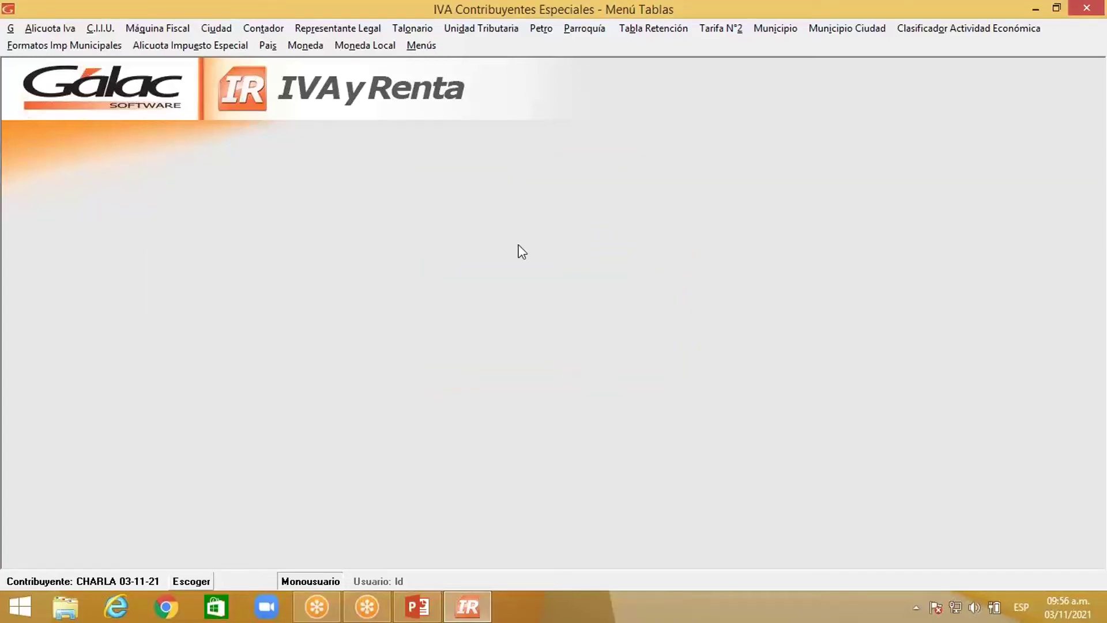
- Add invoice books SERIE A and SERIE B, then exit the Talonario form without saving a third
click(413, 41)
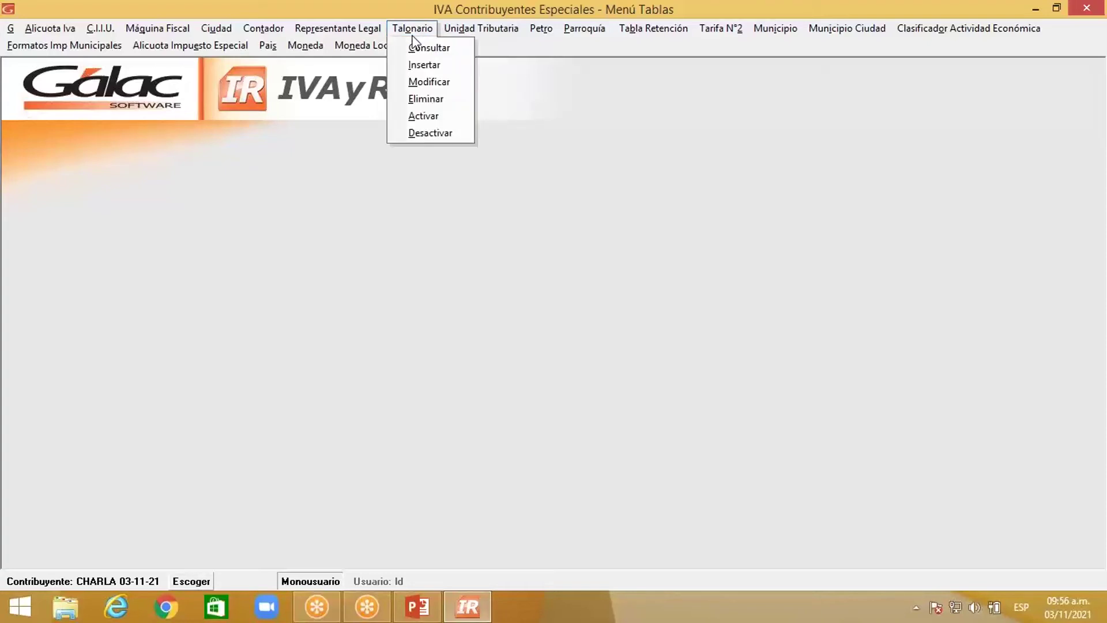
click(426, 65)
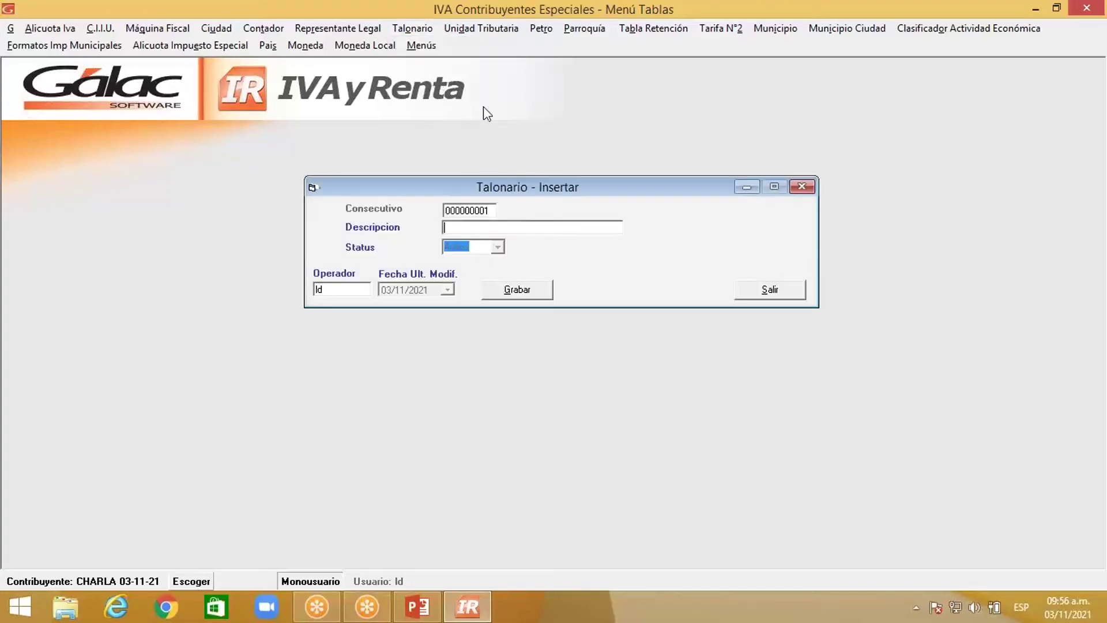
drag(579, 184, 341, 120)
text(SERIE A)
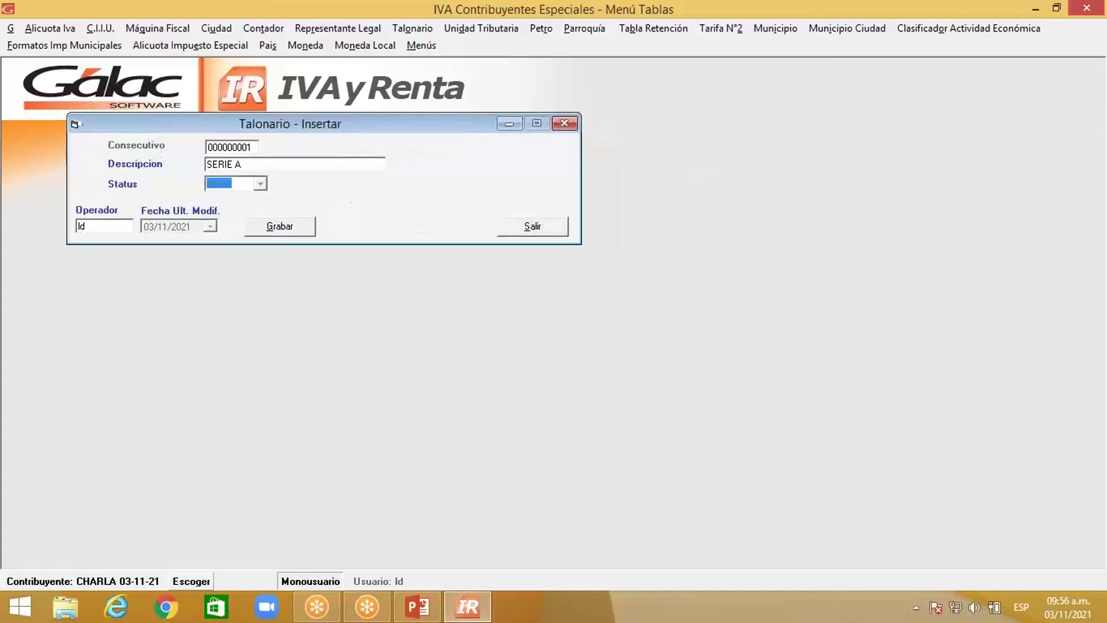
click(287, 229)
text(SERIE B)
click(294, 234)
click(560, 225)
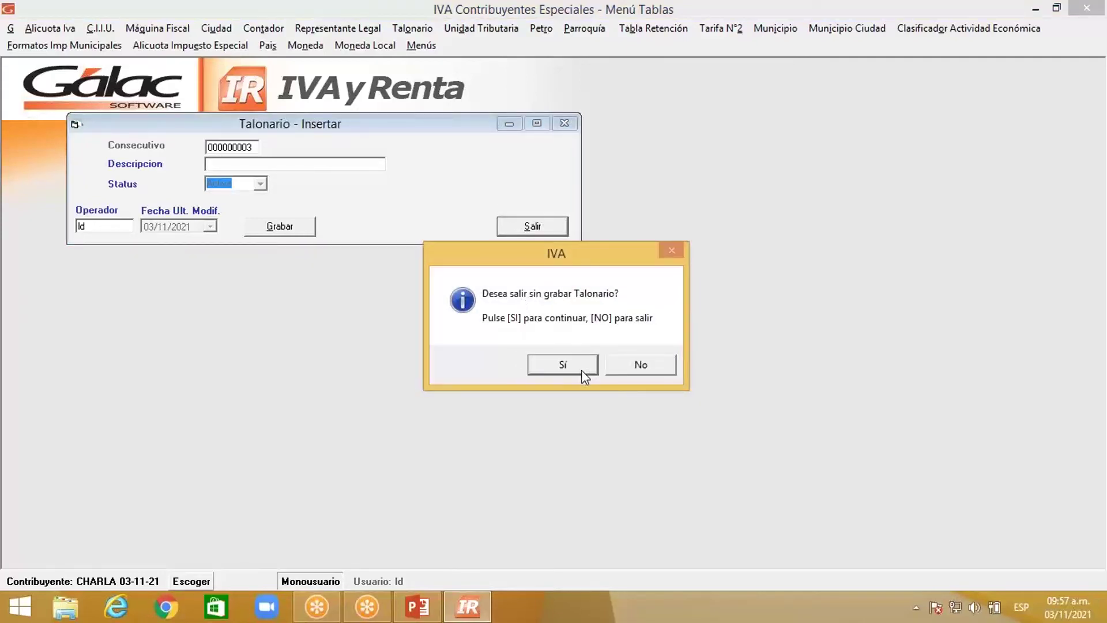
click(581, 368)
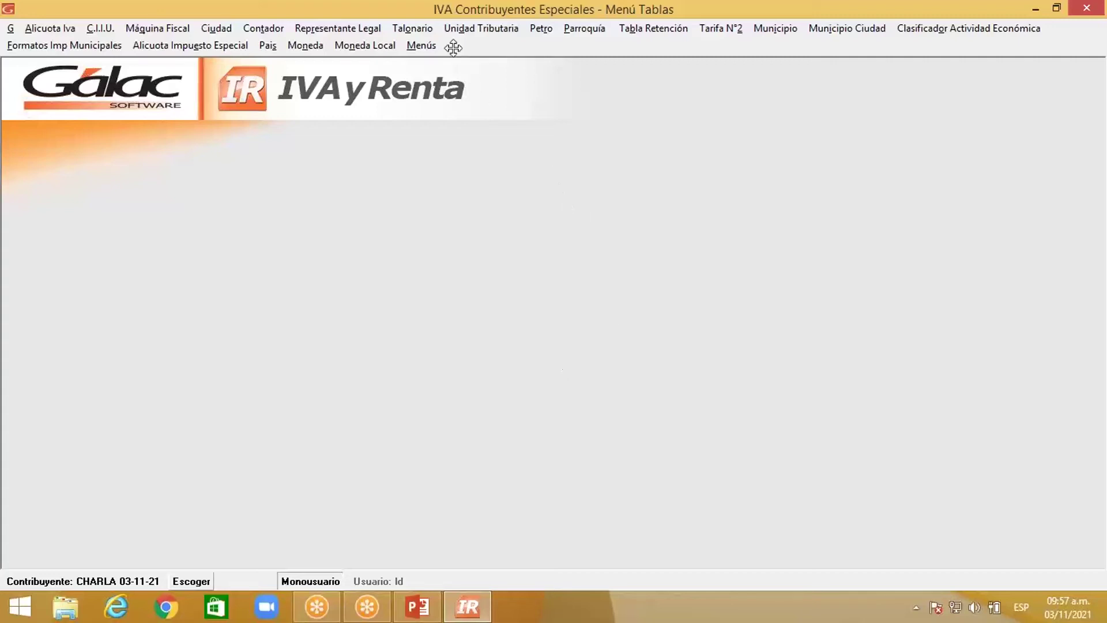
- Check Es Agente de Percepción on the Compras / Ventas parameters tab, save, and return to Principal
click(429, 46)
click(457, 64)
click(101, 29)
click(106, 64)
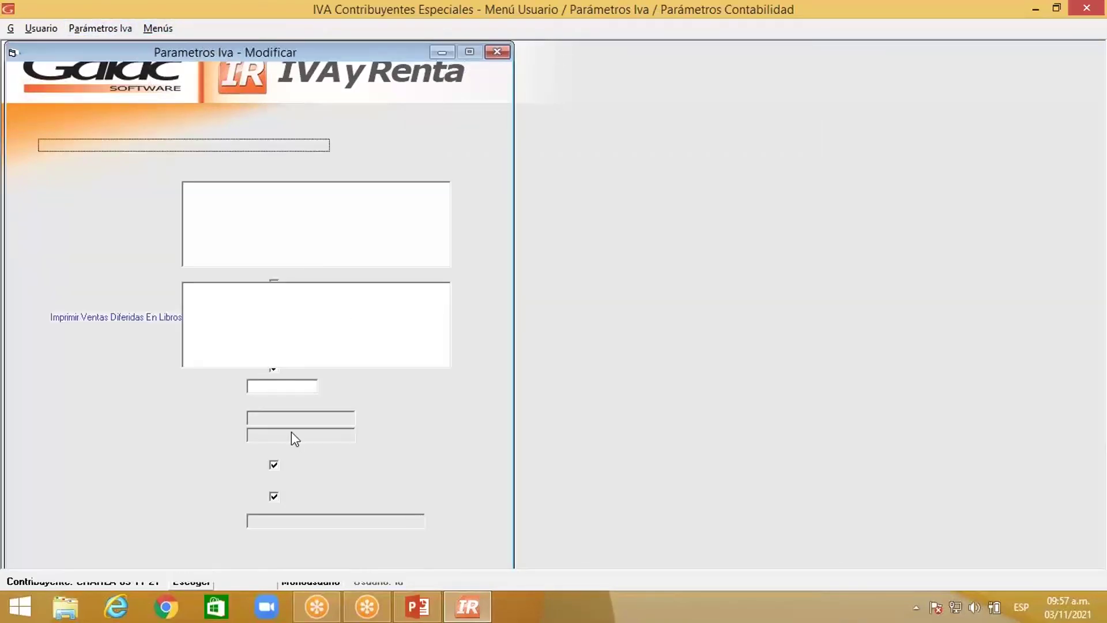
click(98, 114)
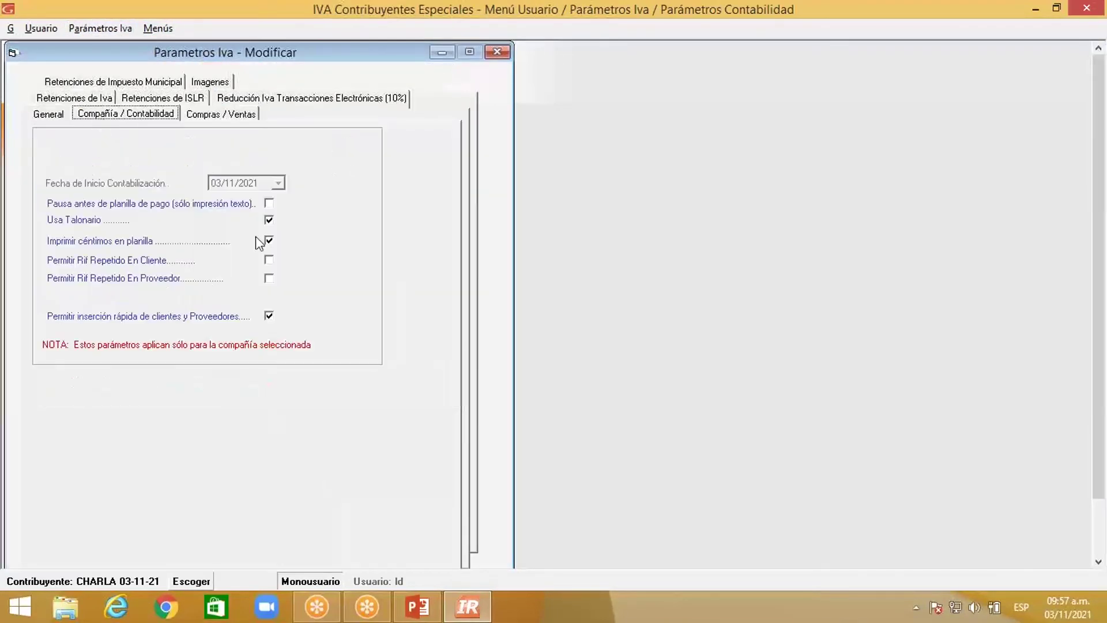
click(219, 114)
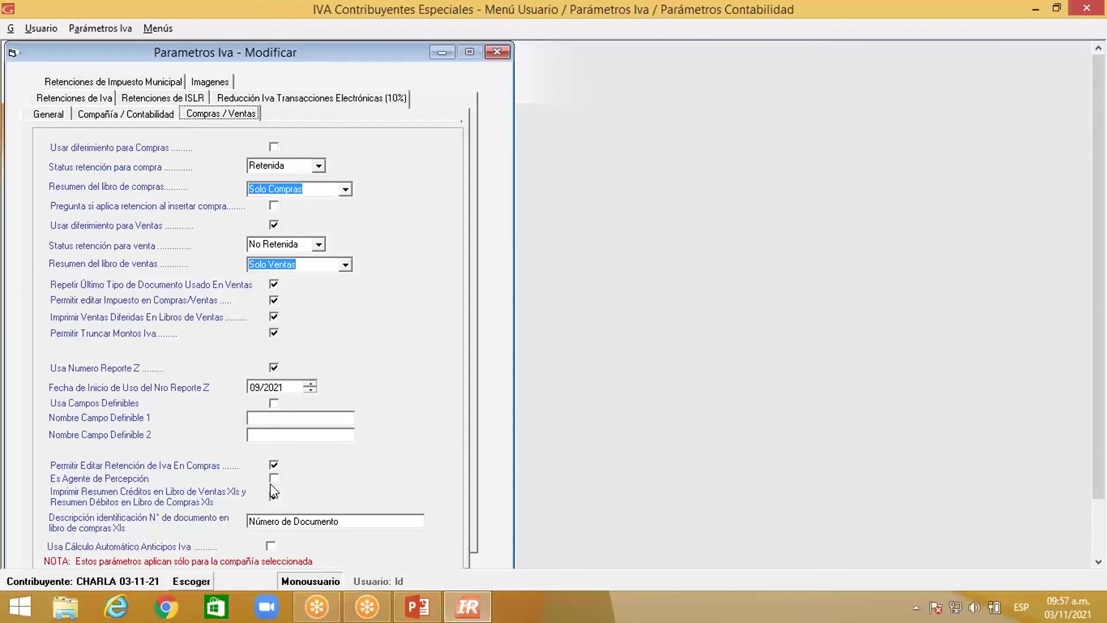
click(273, 478)
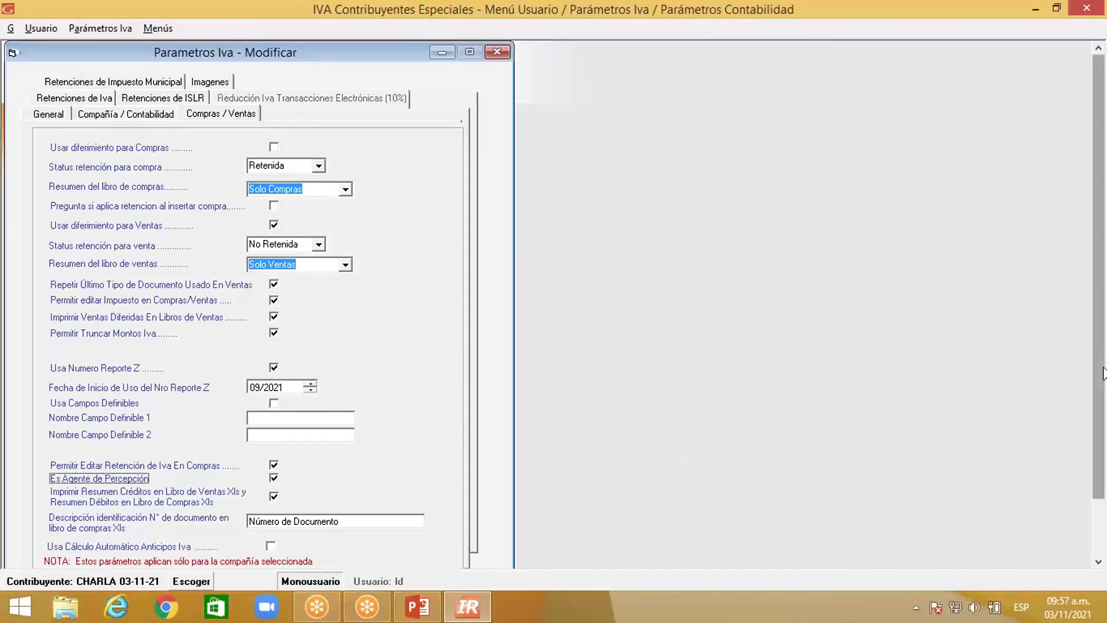
scroll(749, 450, down, 2)
click(287, 531)
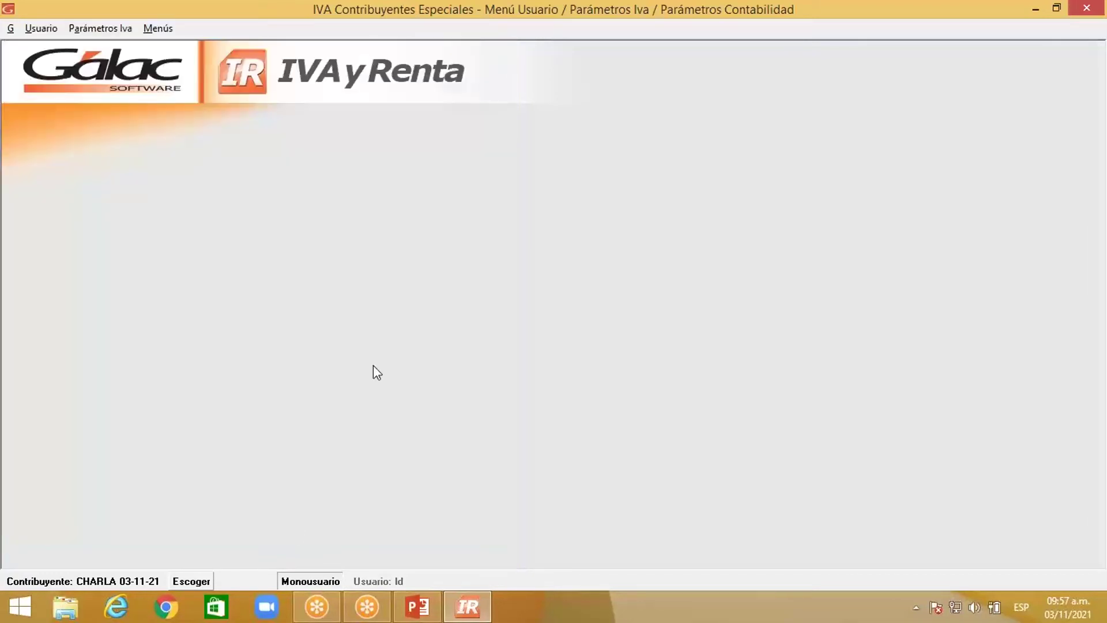
click(160, 29)
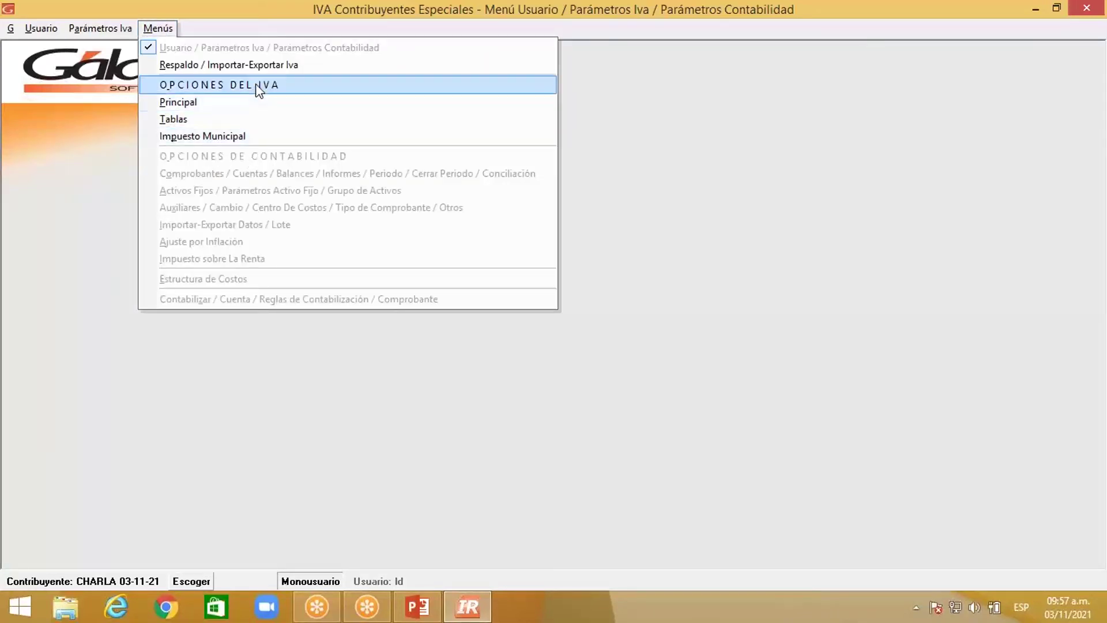
click(254, 98)
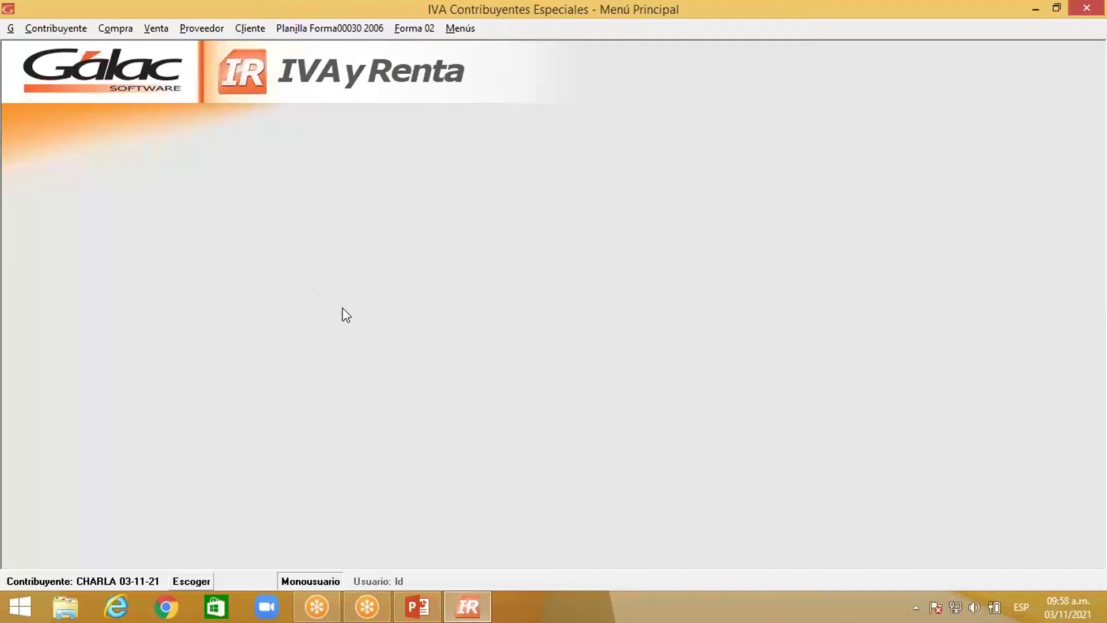
key(Escape)
click(156, 28)
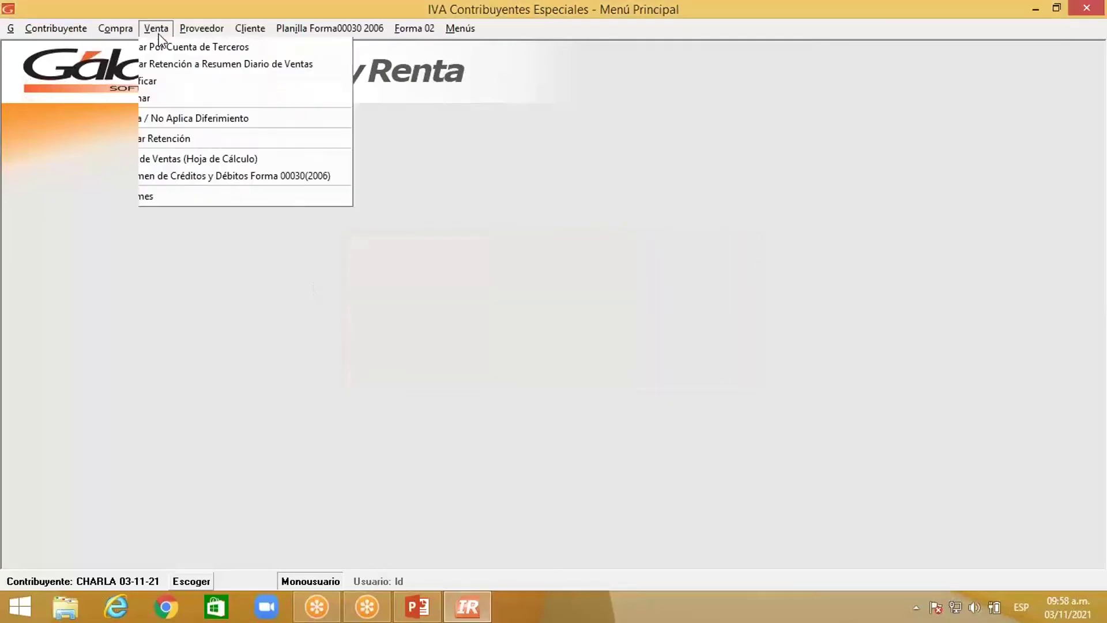
click(167, 62)
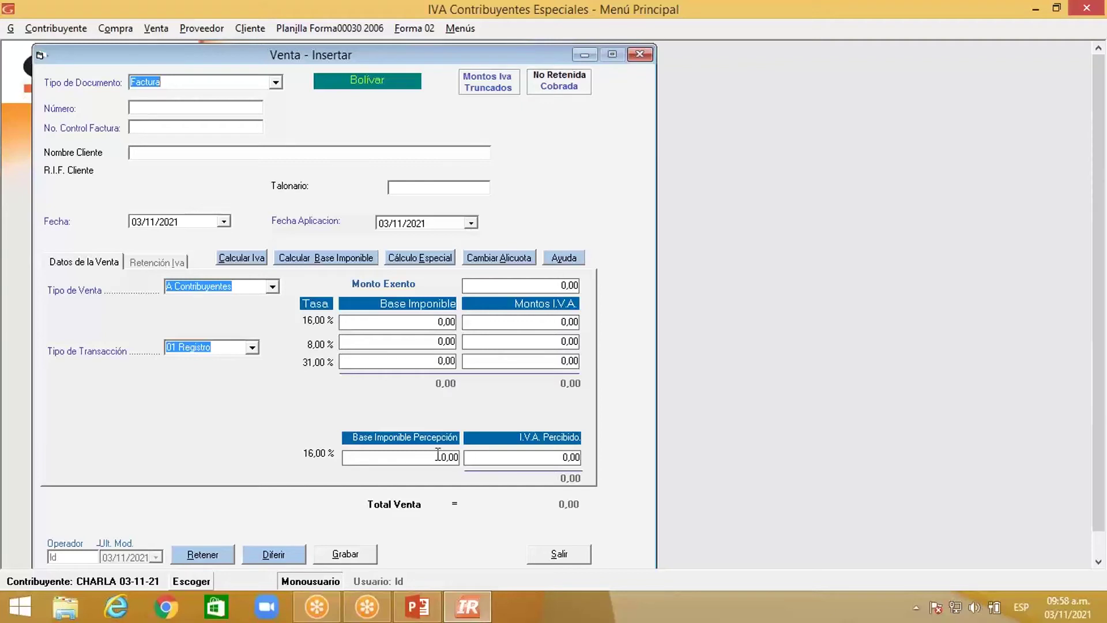
click(640, 55)
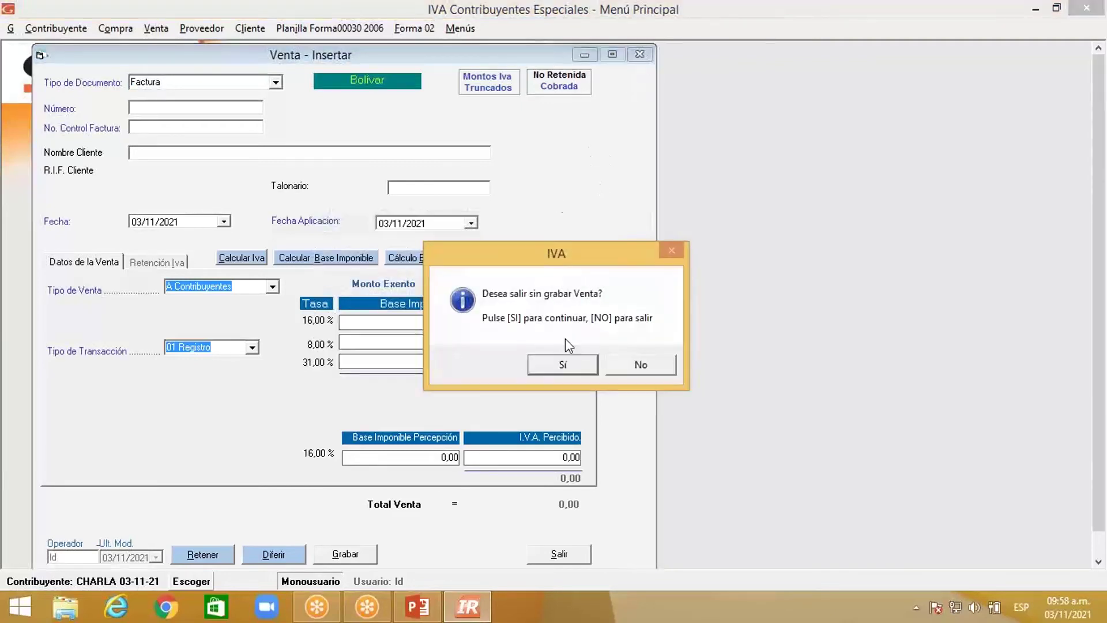
click(563, 366)
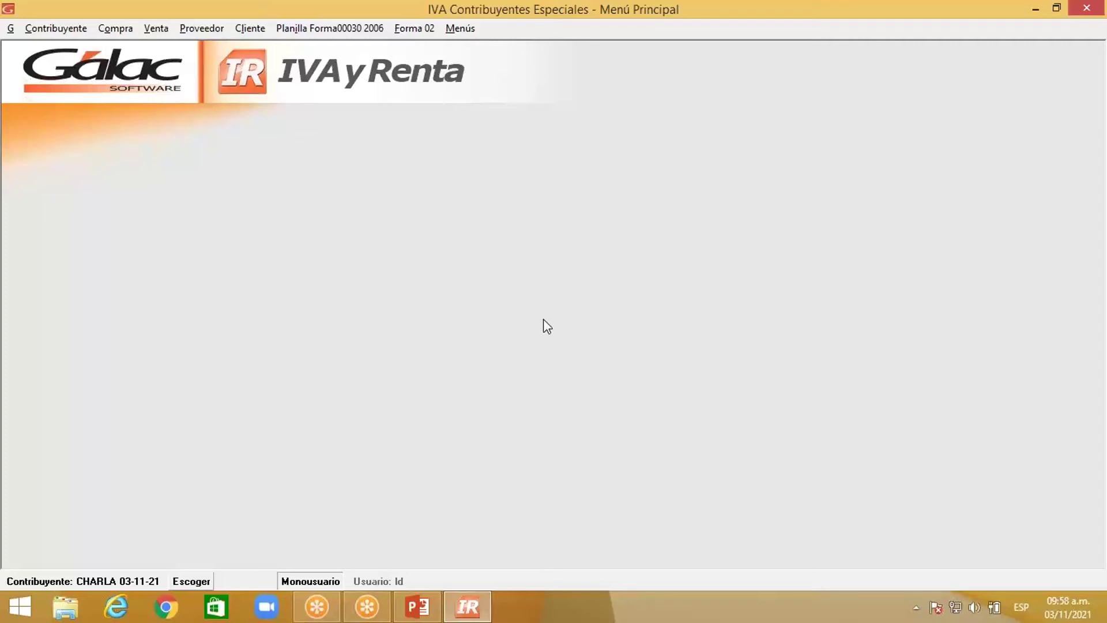
click(115, 28)
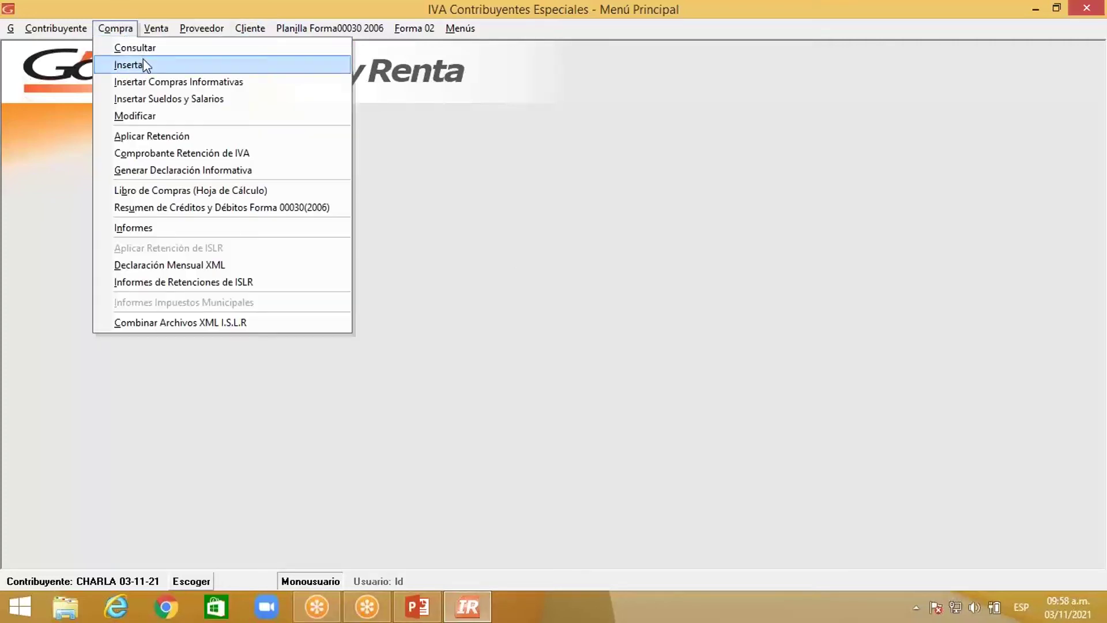
- Start a new purchase entry with Factura as the document type
click(143, 62)
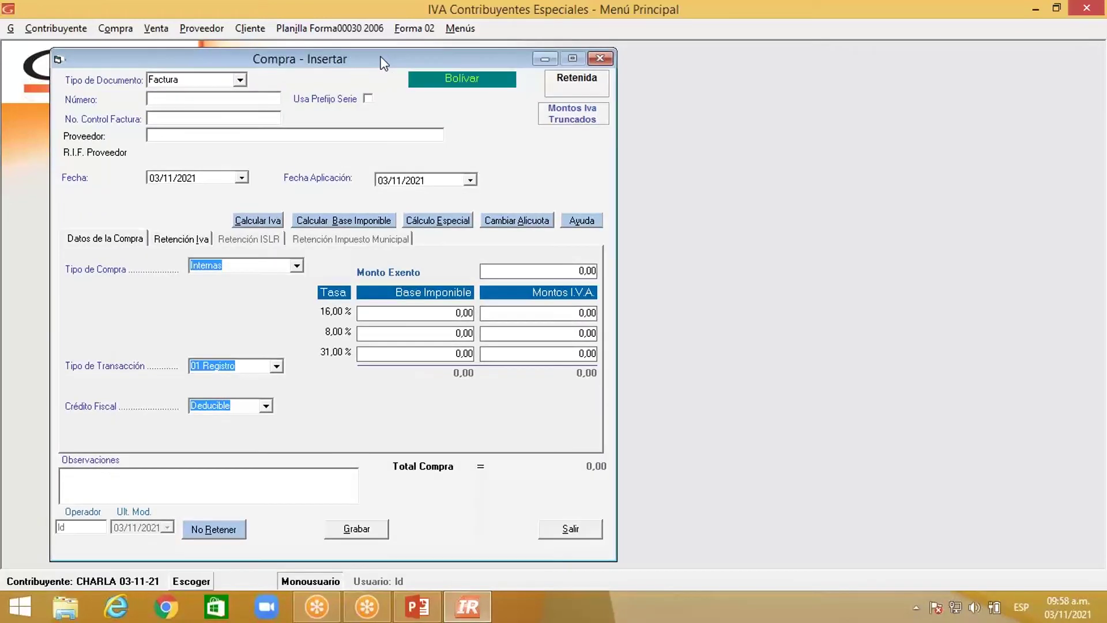
key(Return)
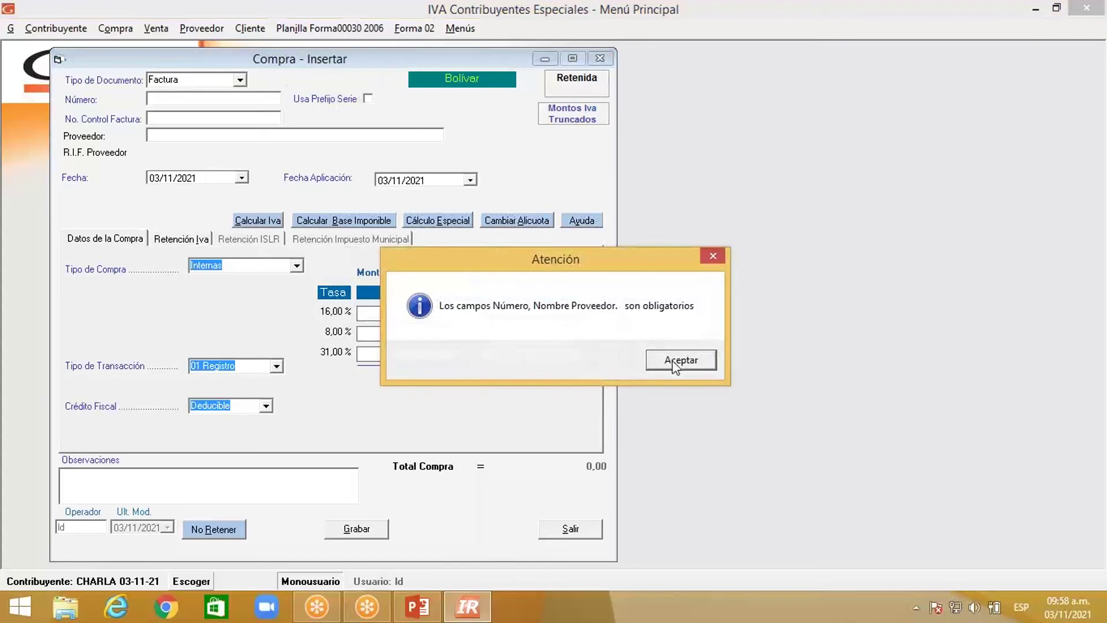
click(672, 360)
text(1)
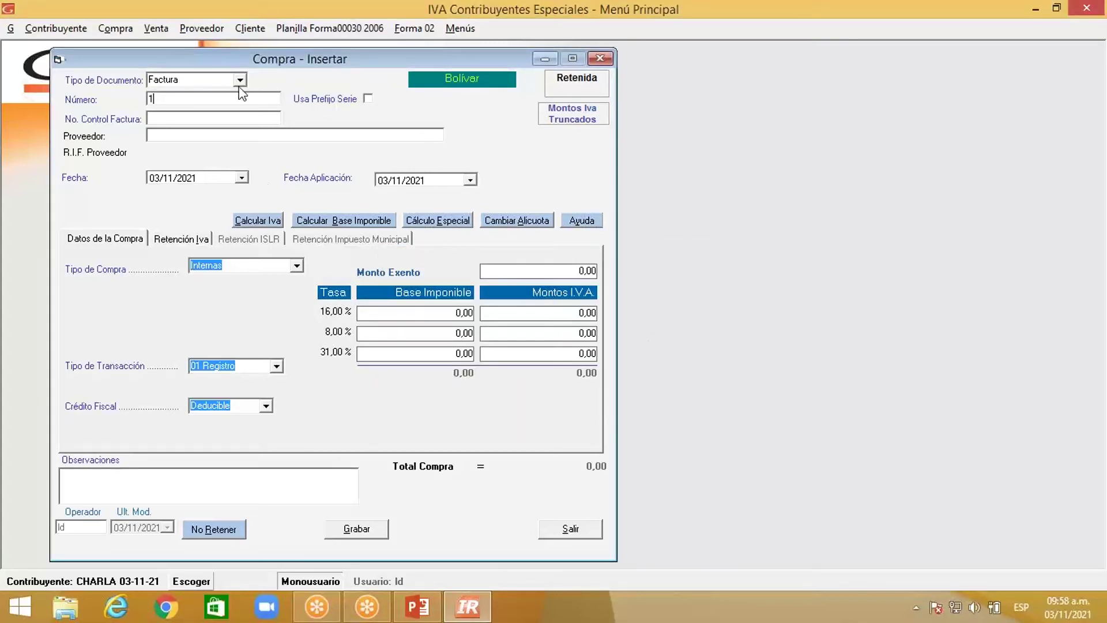
click(239, 80)
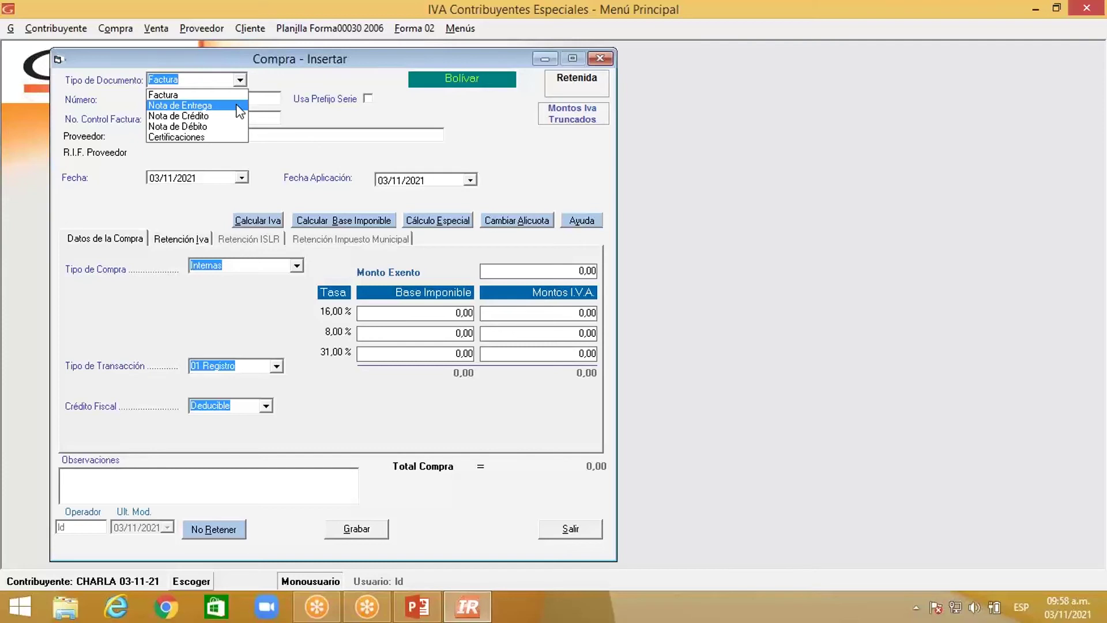
click(230, 95)
- Enter invoice number 123, control number 00-00123 and the supplier's name
click(228, 99)
text(1)
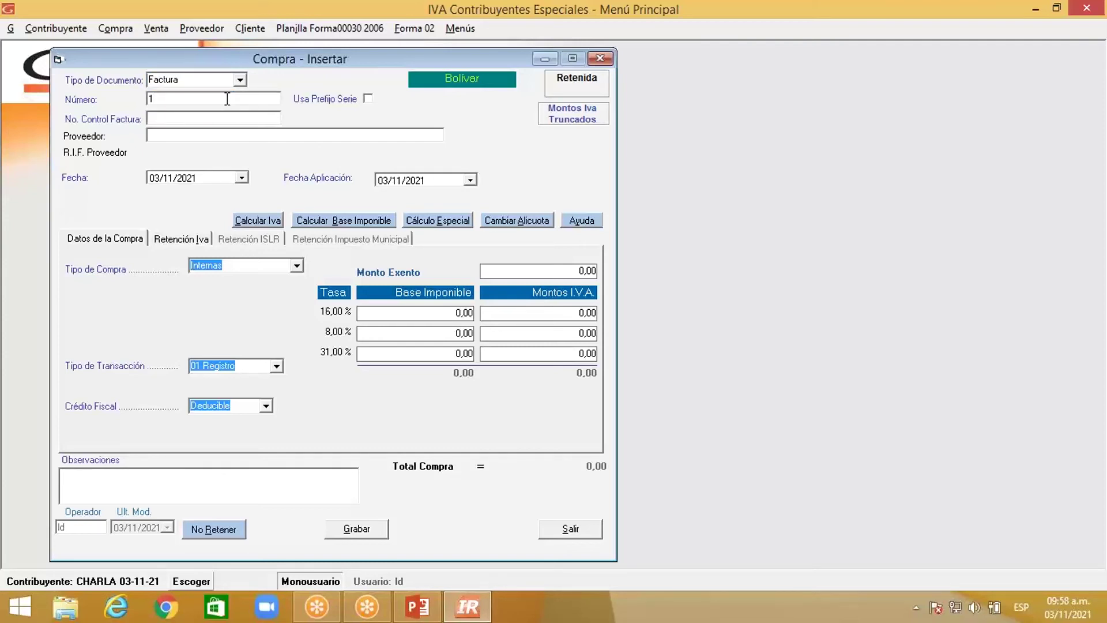
text(23)
click(211, 119)
text(00-00123)
click(706, 167)
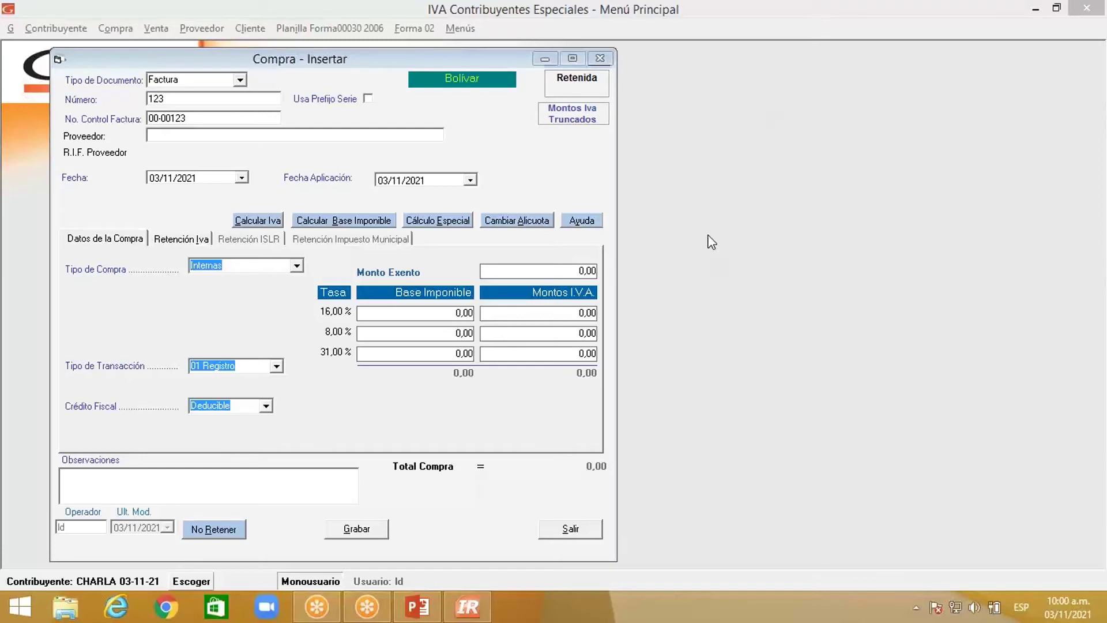
click(683, 236)
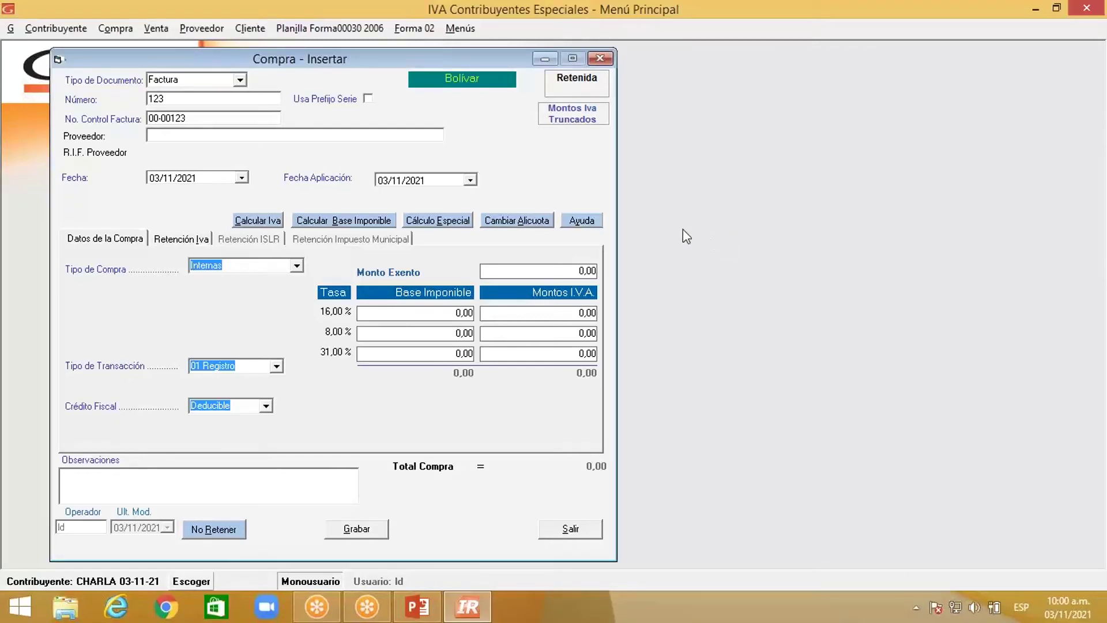
click(326, 136)
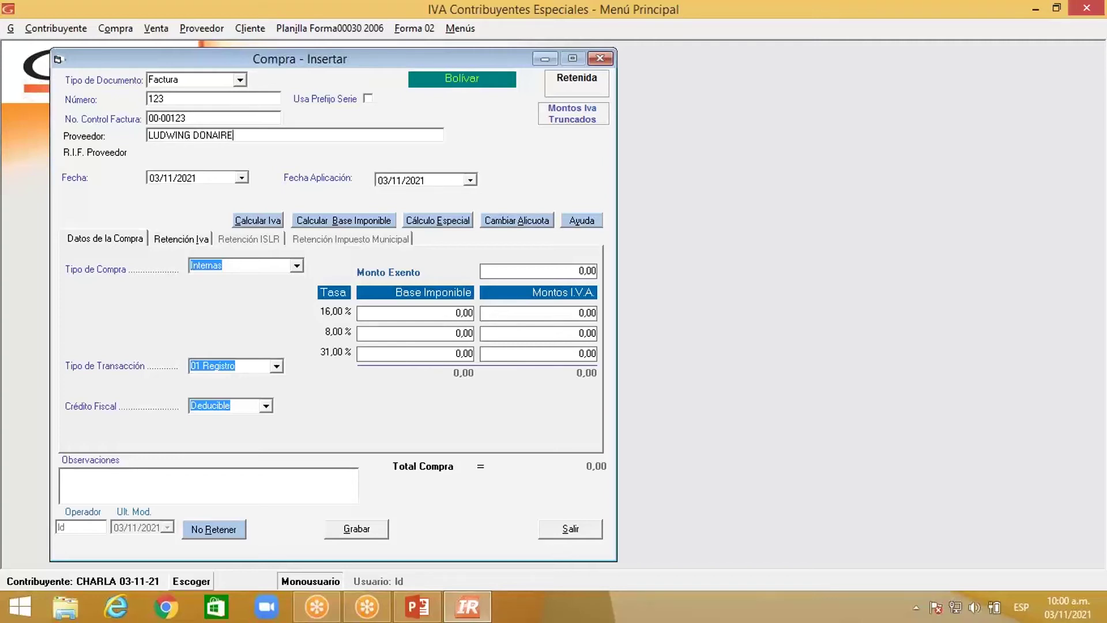
- Agree to add the new supplier and fill in its RIF and phone number
key(Return)
key(Return)
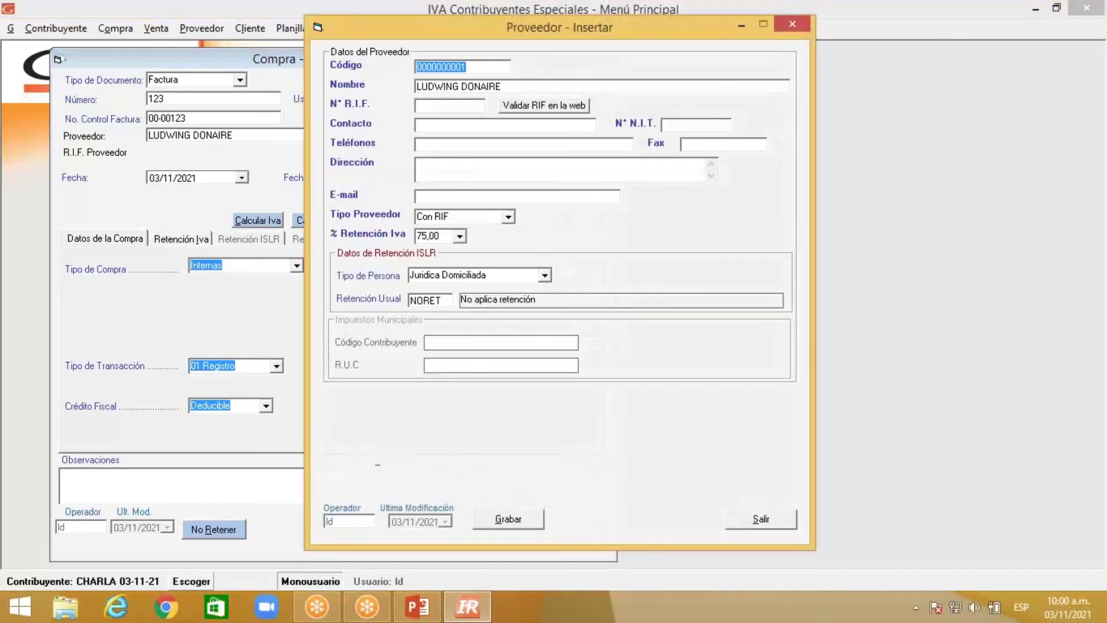
drag(477, 33, 296, 56)
click(297, 126)
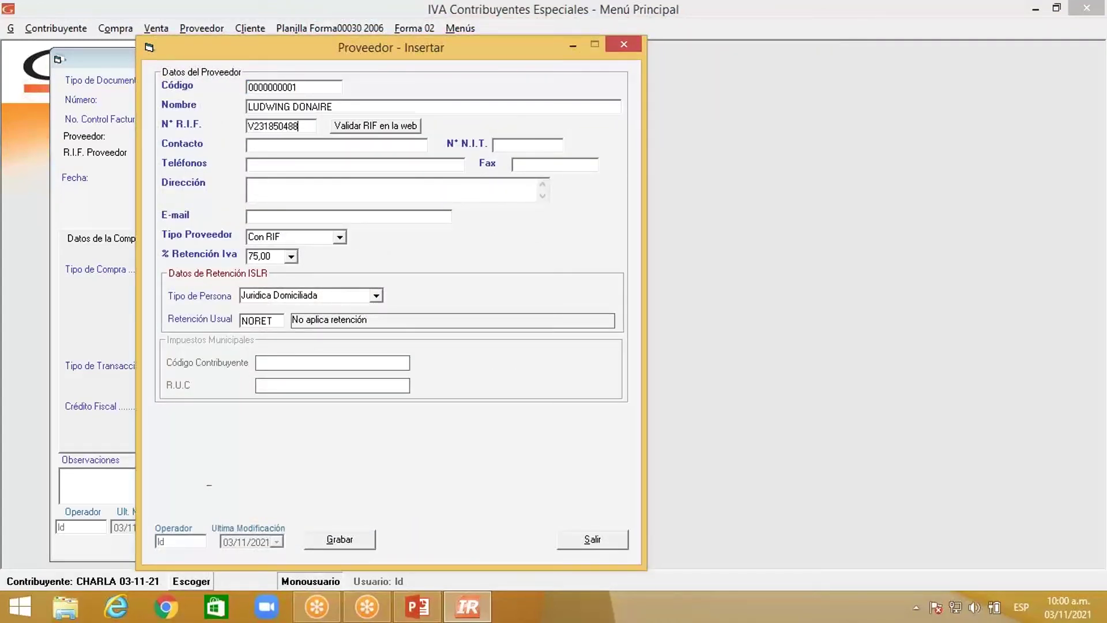
click(267, 165)
text(0412)
- Keep supplier type Con RIF, set IVA retention 100,00 and person type Natural Residente
click(308, 236)
click(291, 257)
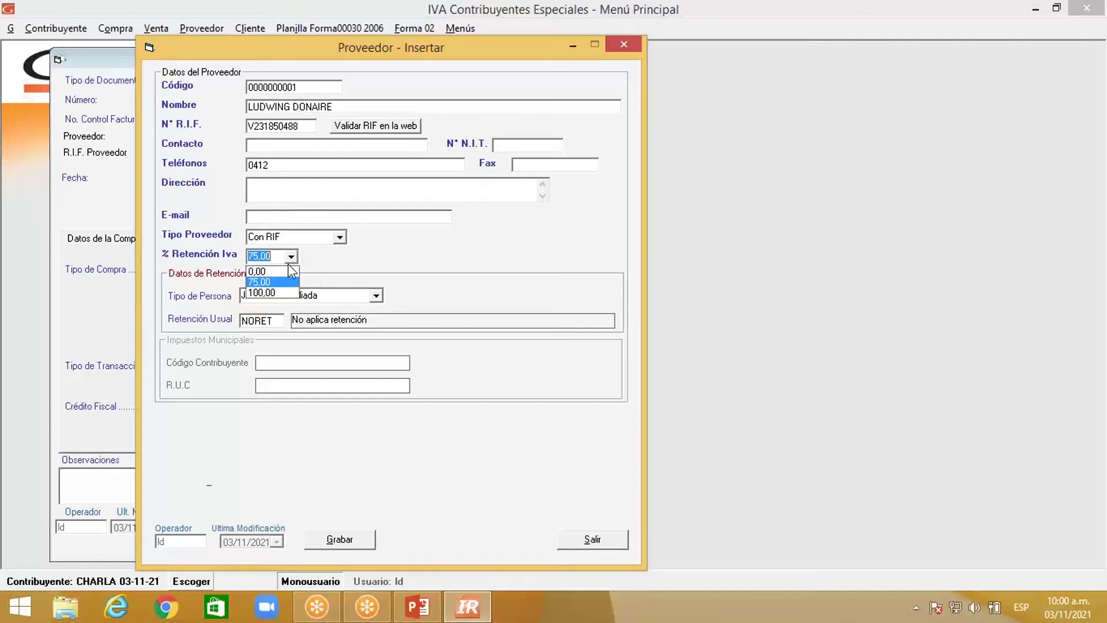
click(271, 292)
click(377, 295)
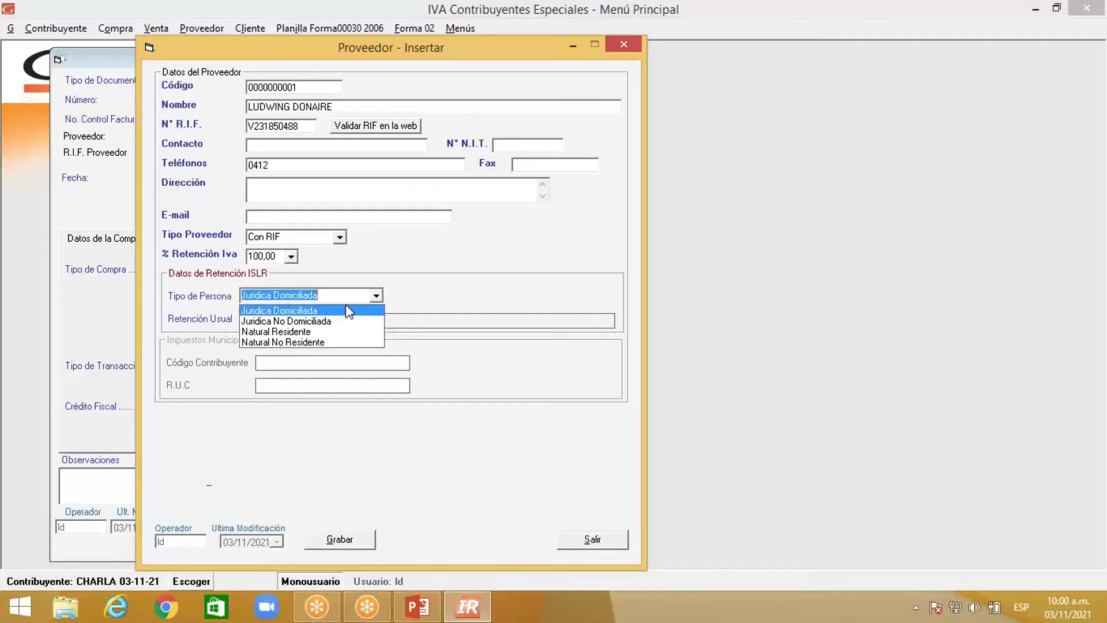
click(329, 332)
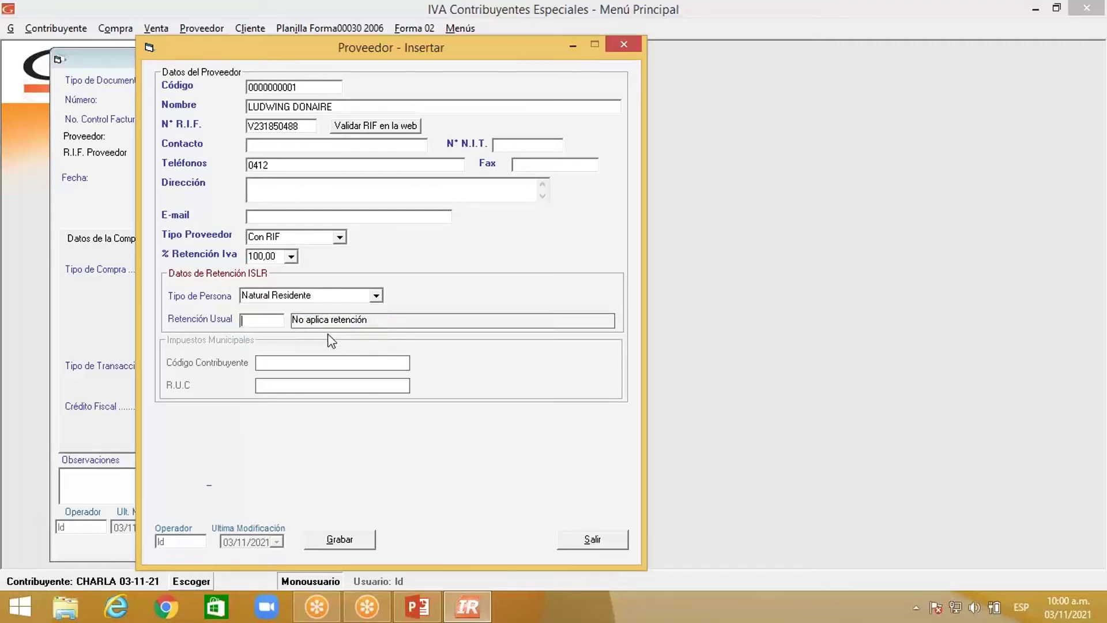
- Set the usual ISLR retention to HONORA and save the supplier record
double_click(242, 320)
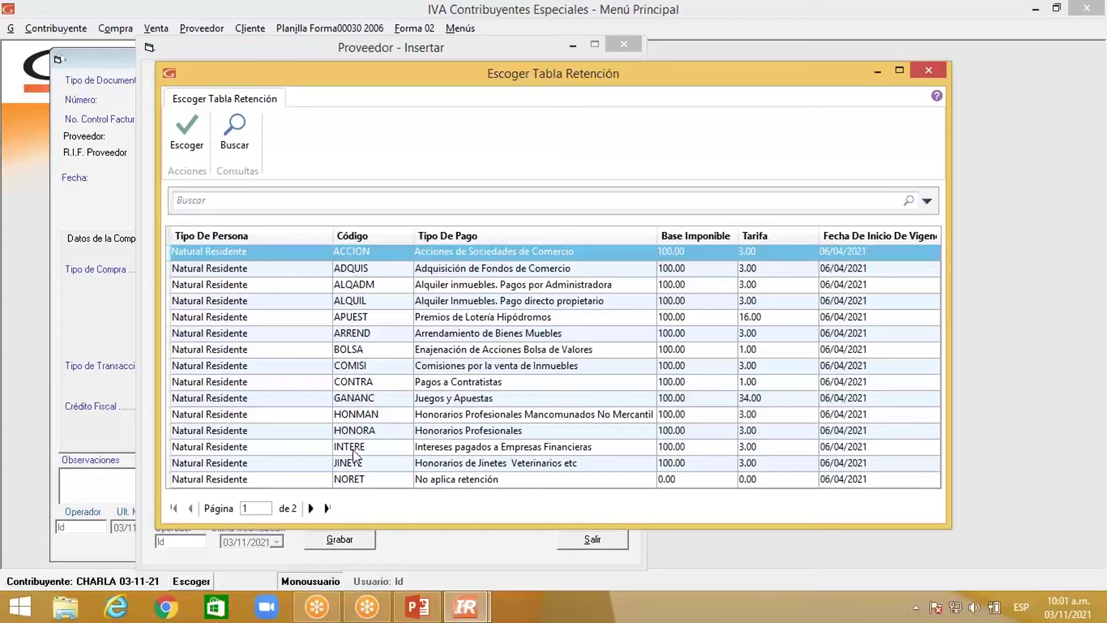
click(367, 483)
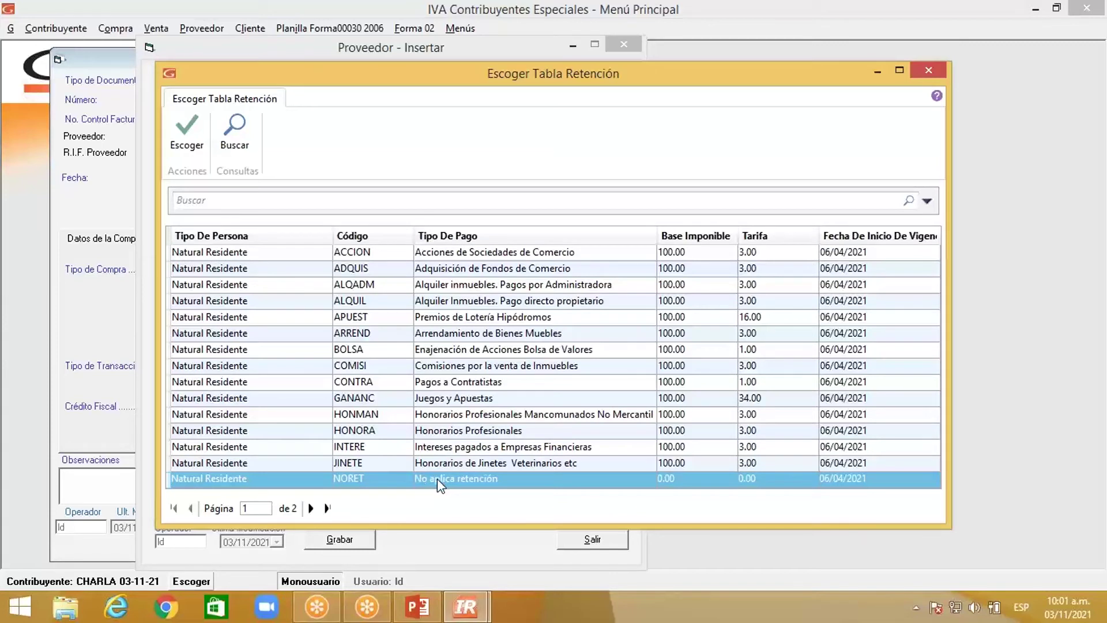
double_click(439, 483)
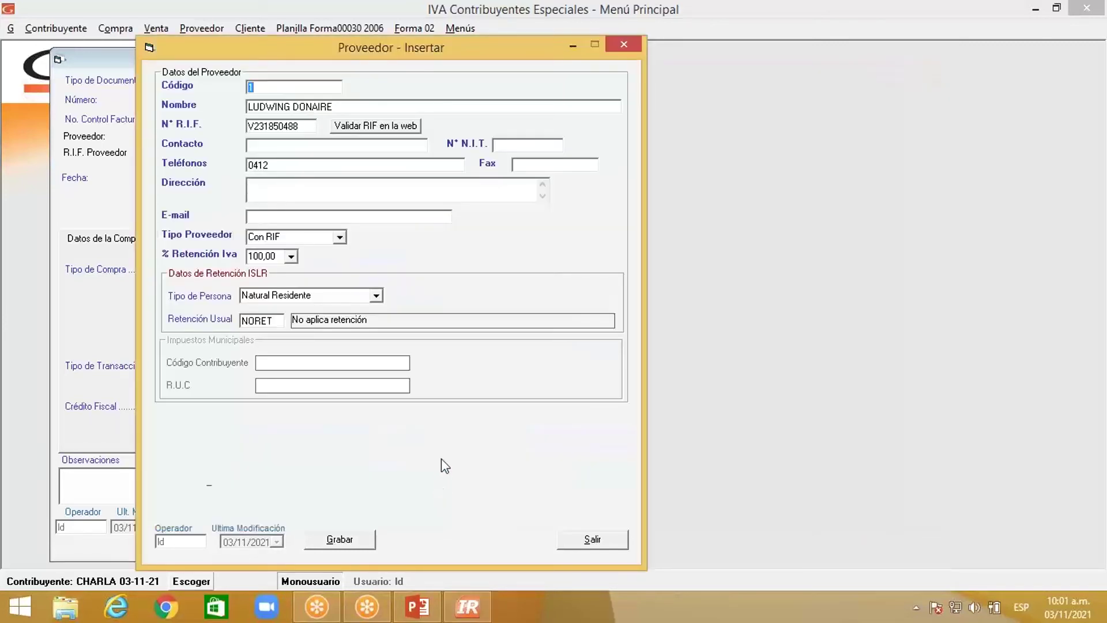
click(261, 322)
text(*)
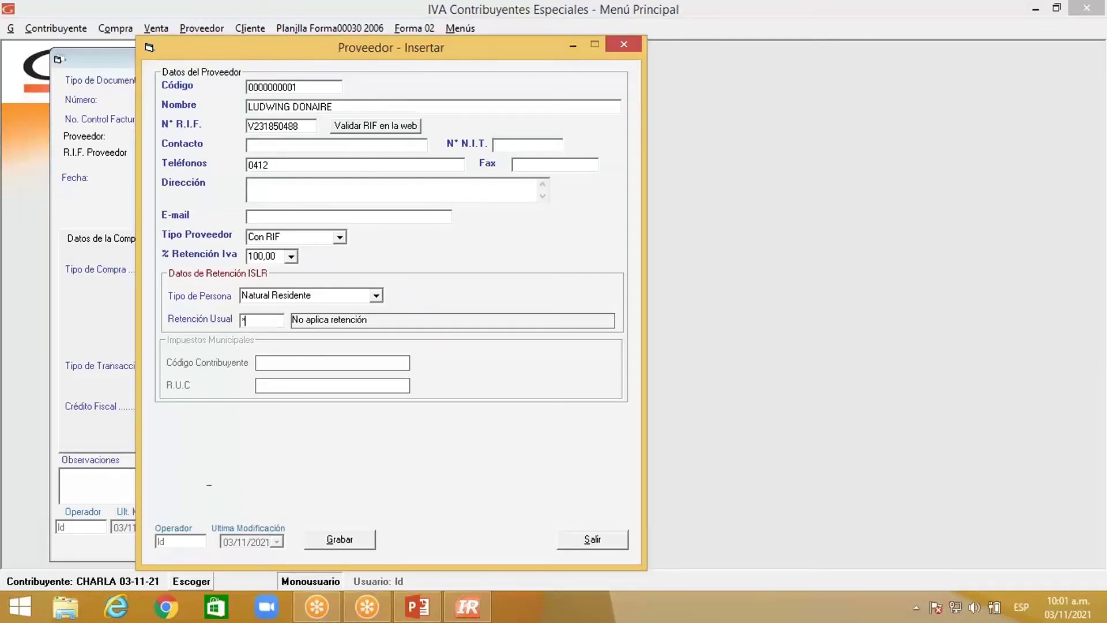
key(Return)
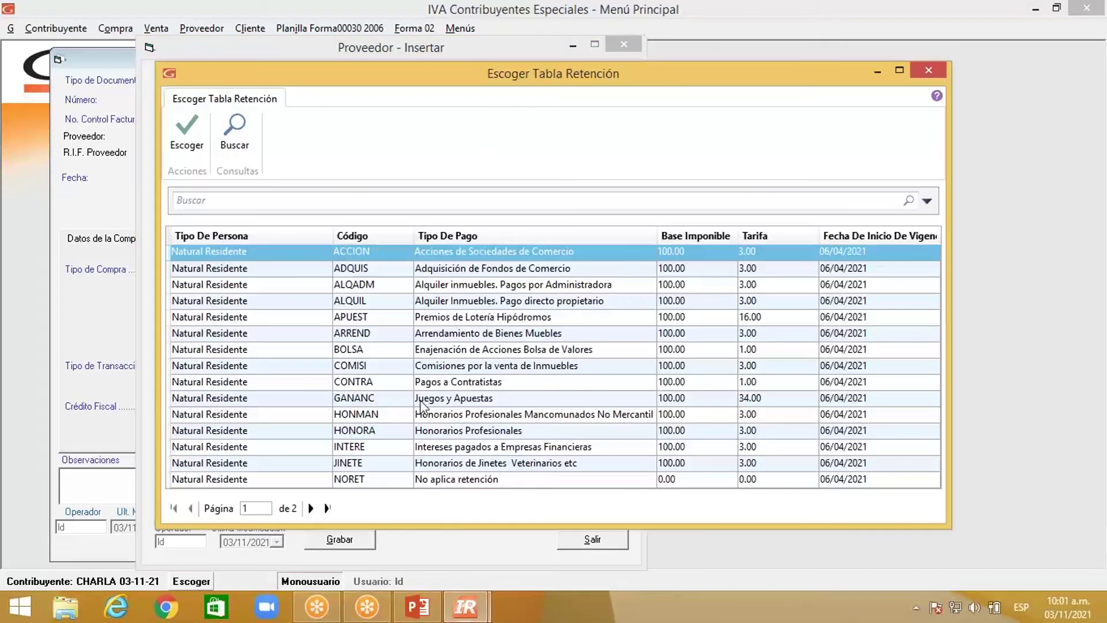
click(381, 434)
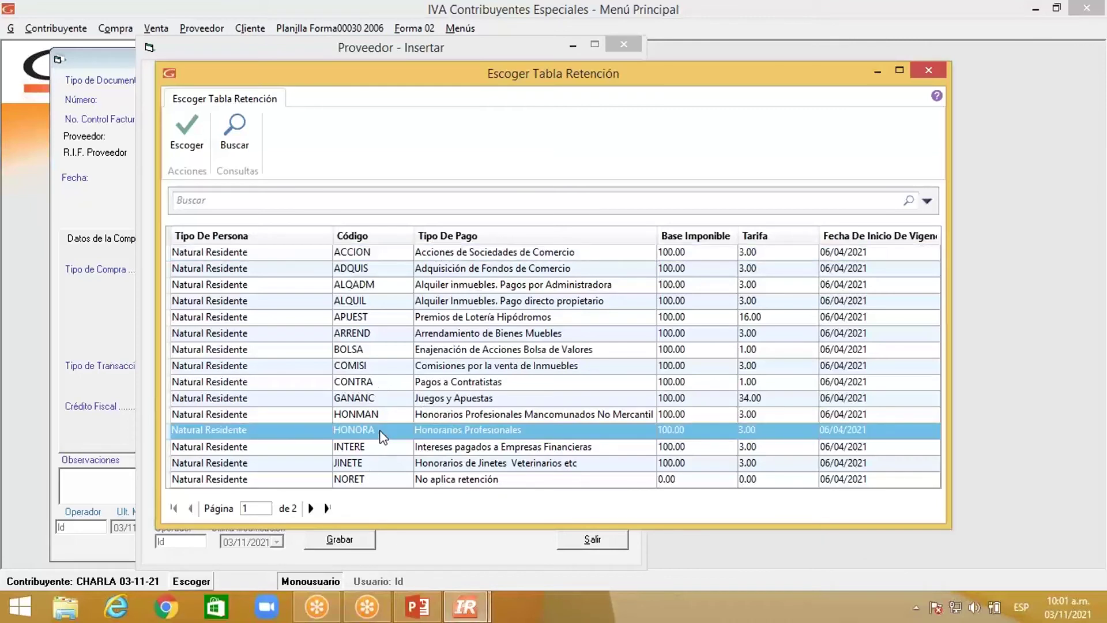
double_click(382, 433)
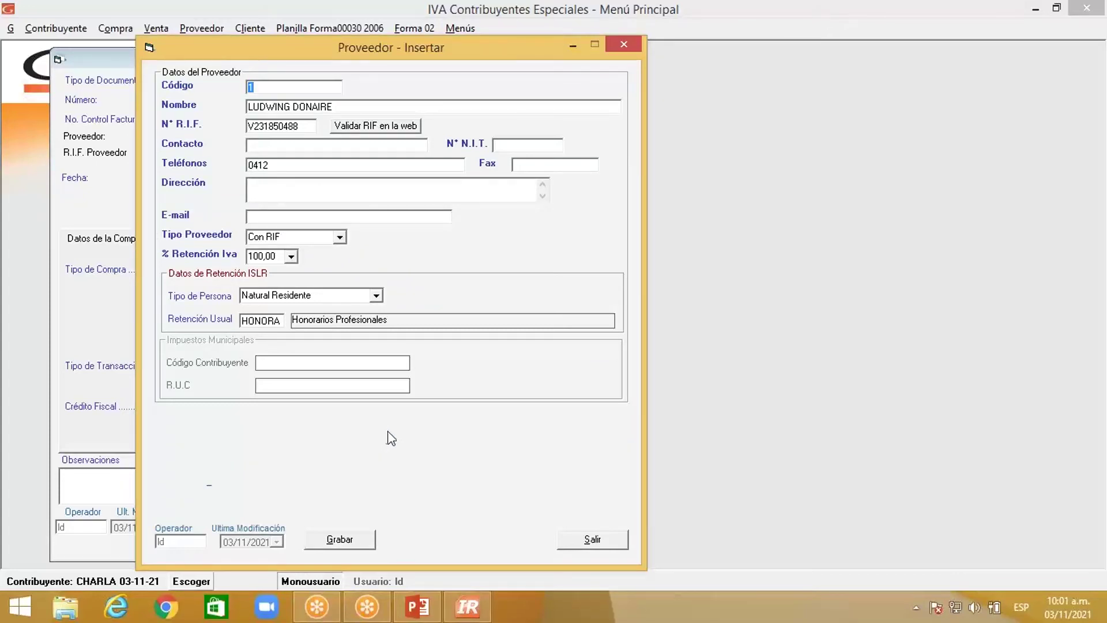
click(368, 542)
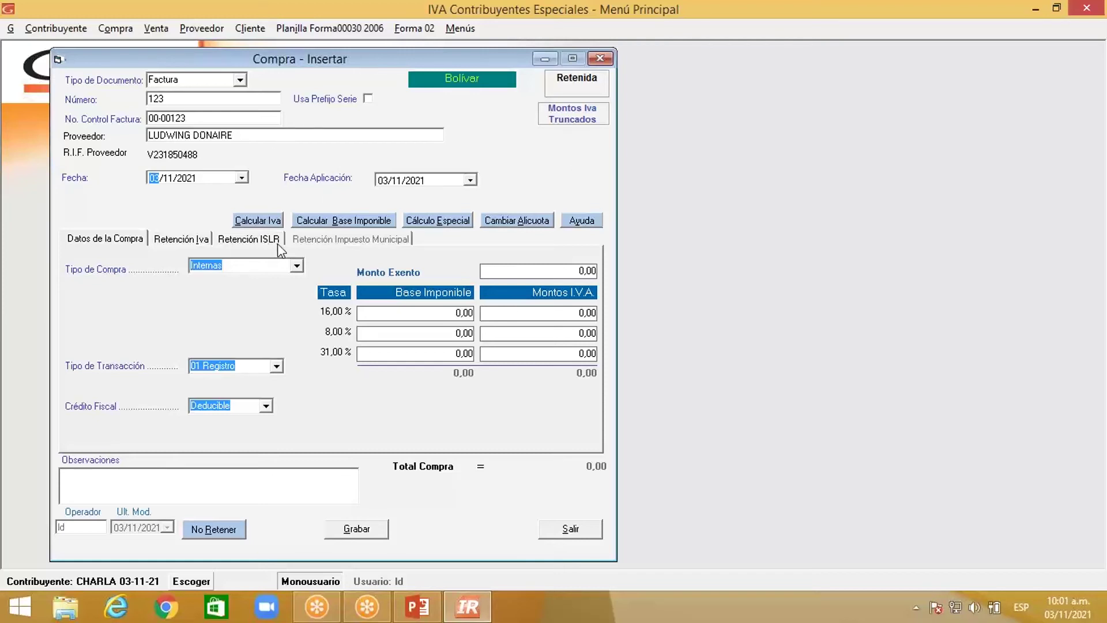
- Set invoice date 20/10/2021, accept the date warning, and restore application date 03/11/2021
click(188, 177)
click(160, 178)
text(20/10)
key(Tab)
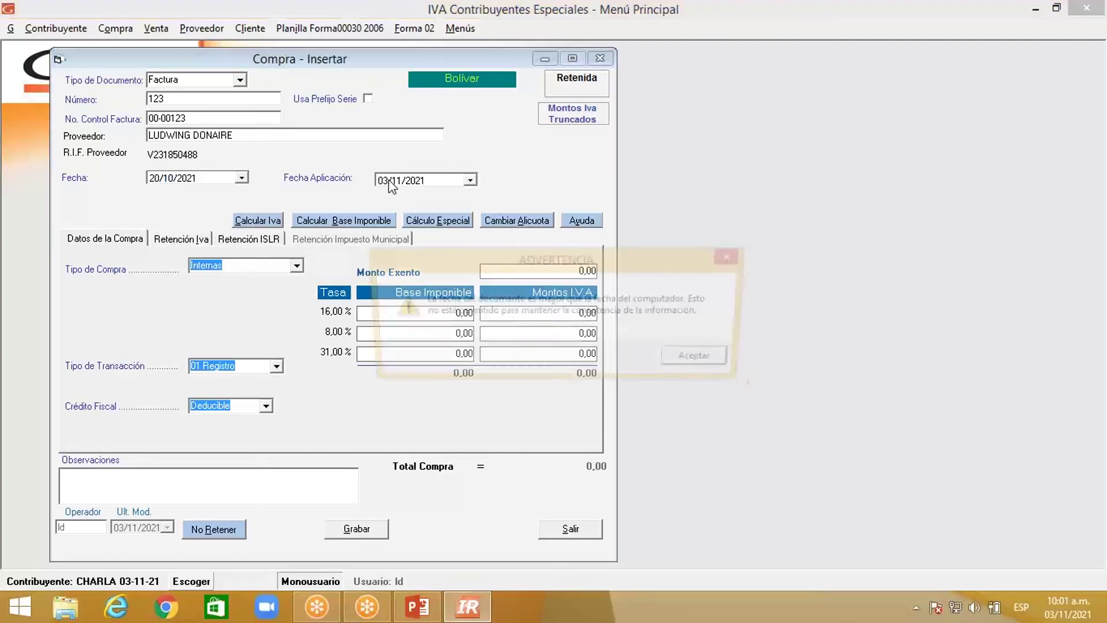
click(705, 360)
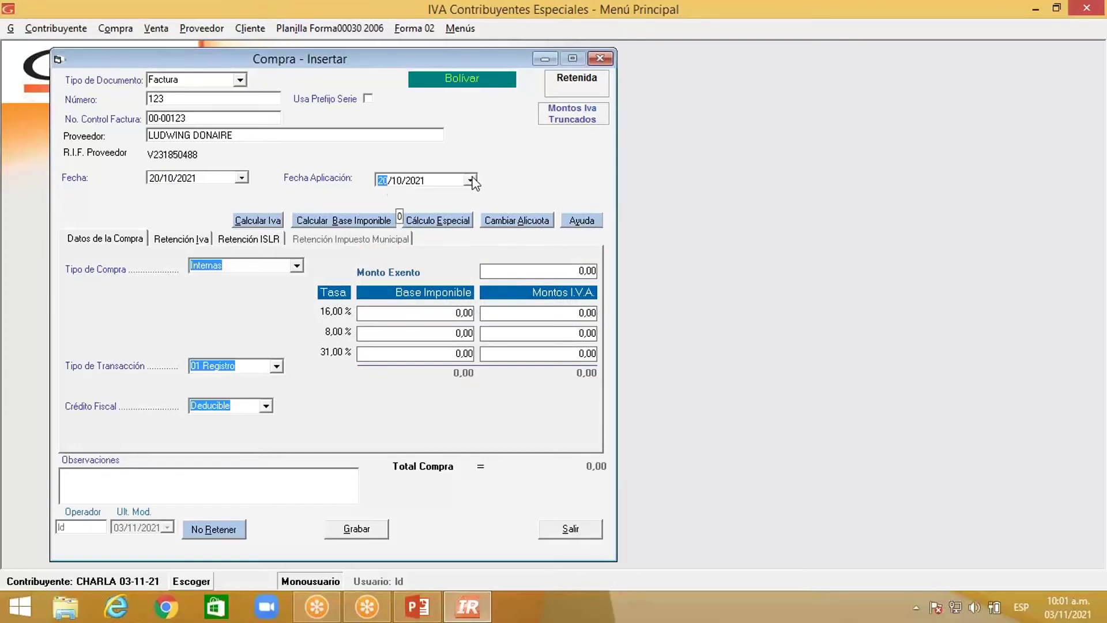
text(03)
key(Up)
- Keep purchase type Internas, 01 Registro and Deducible, and add the observation PAGO DE HONORARIOS
click(297, 266)
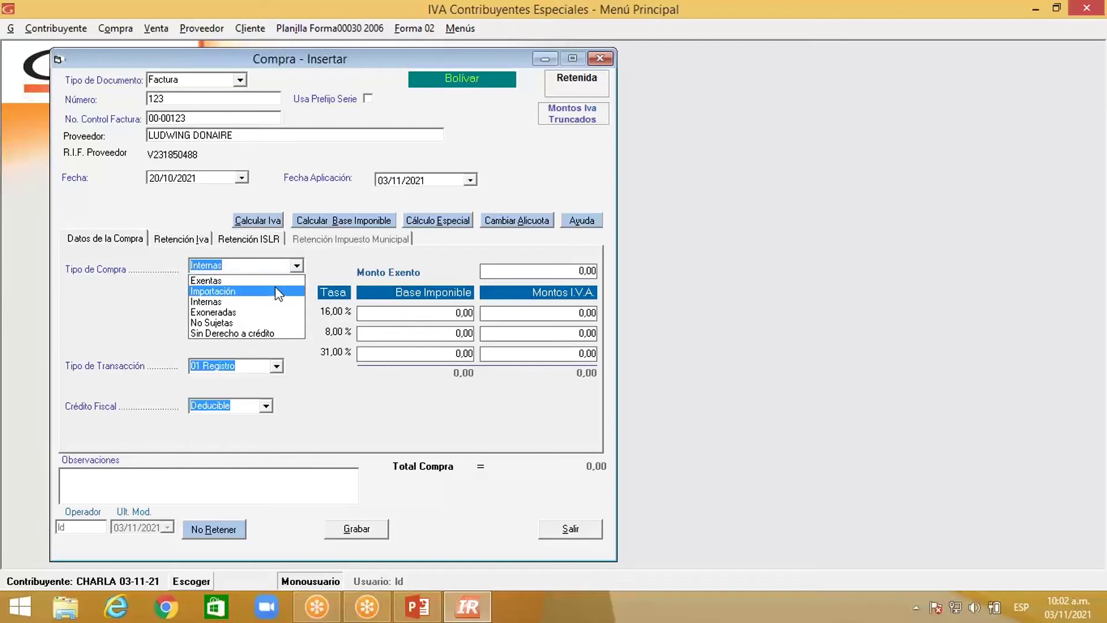
click(279, 293)
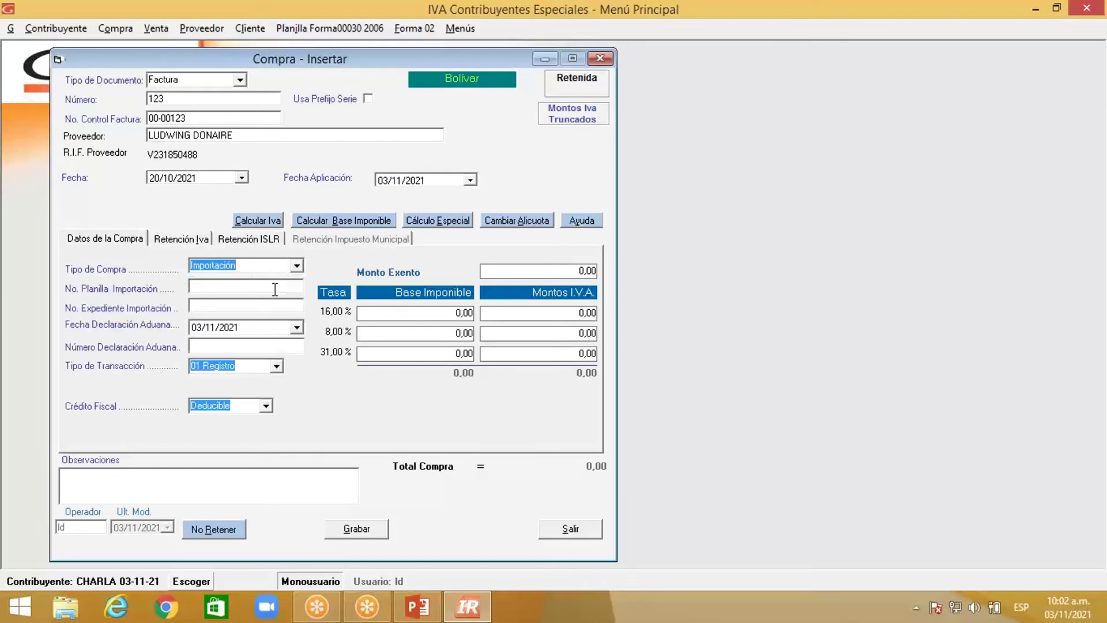
click(296, 266)
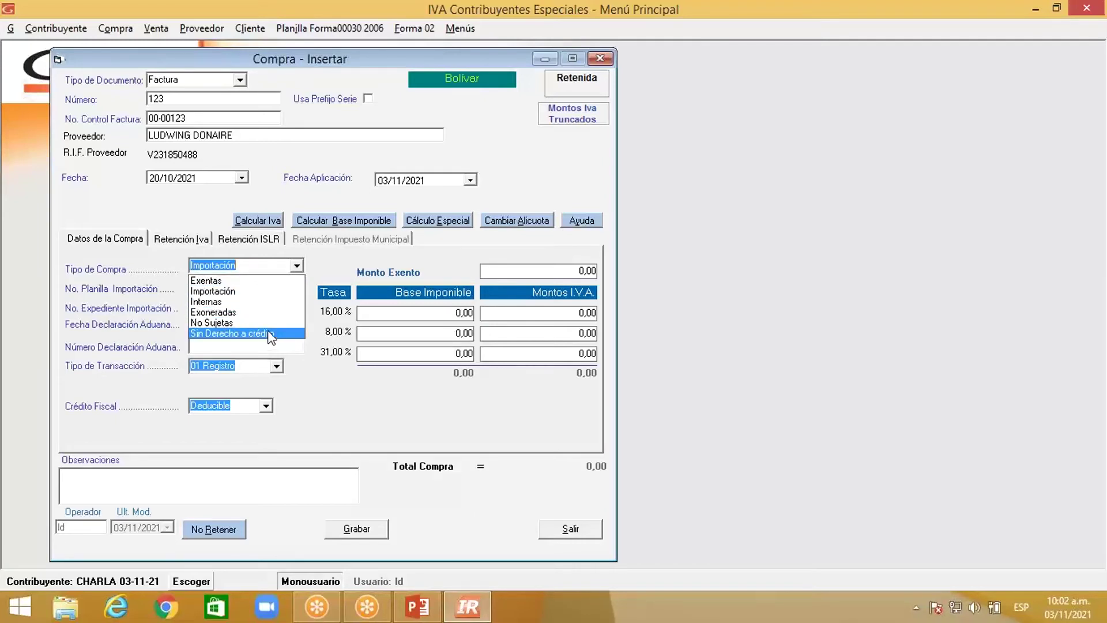
click(264, 304)
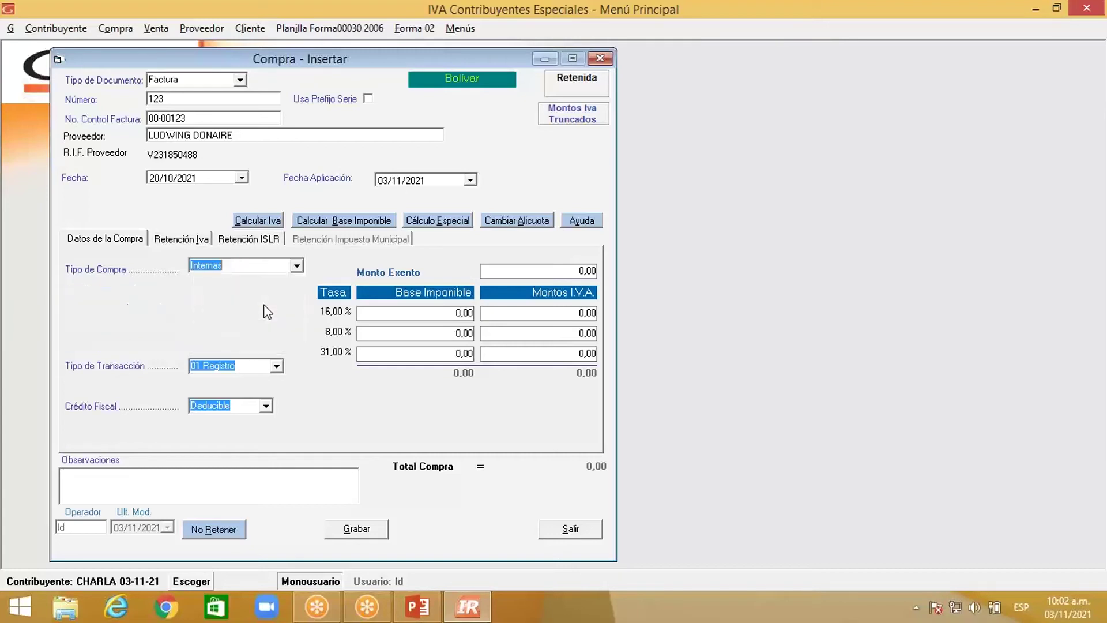
click(281, 368)
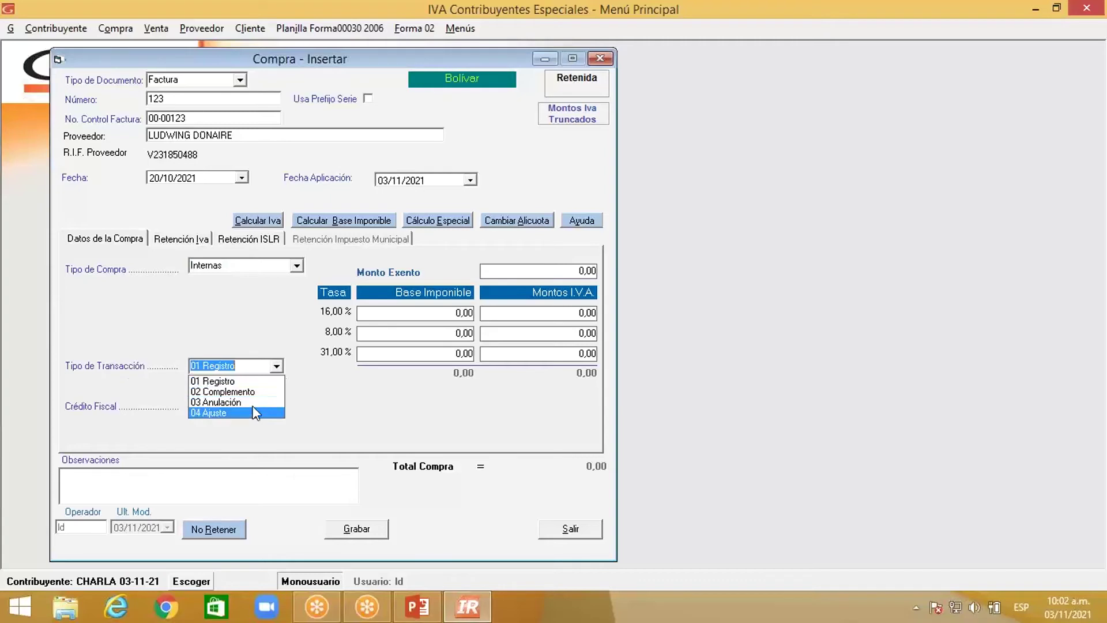
click(245, 381)
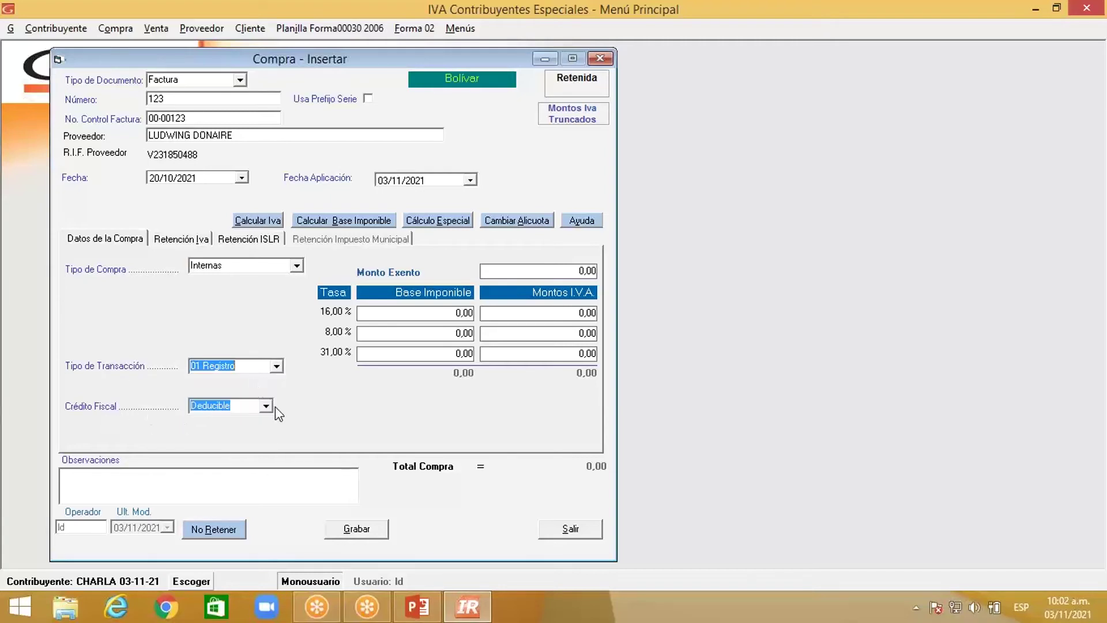
click(267, 406)
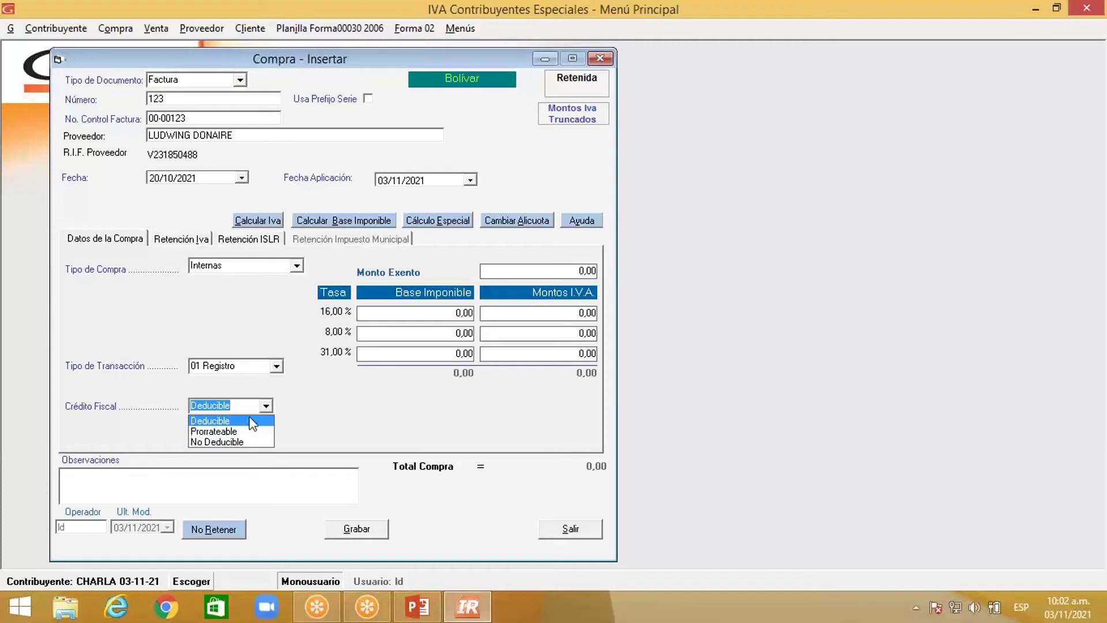
click(249, 421)
click(132, 476)
text(PAGO DE HONORARIOS)
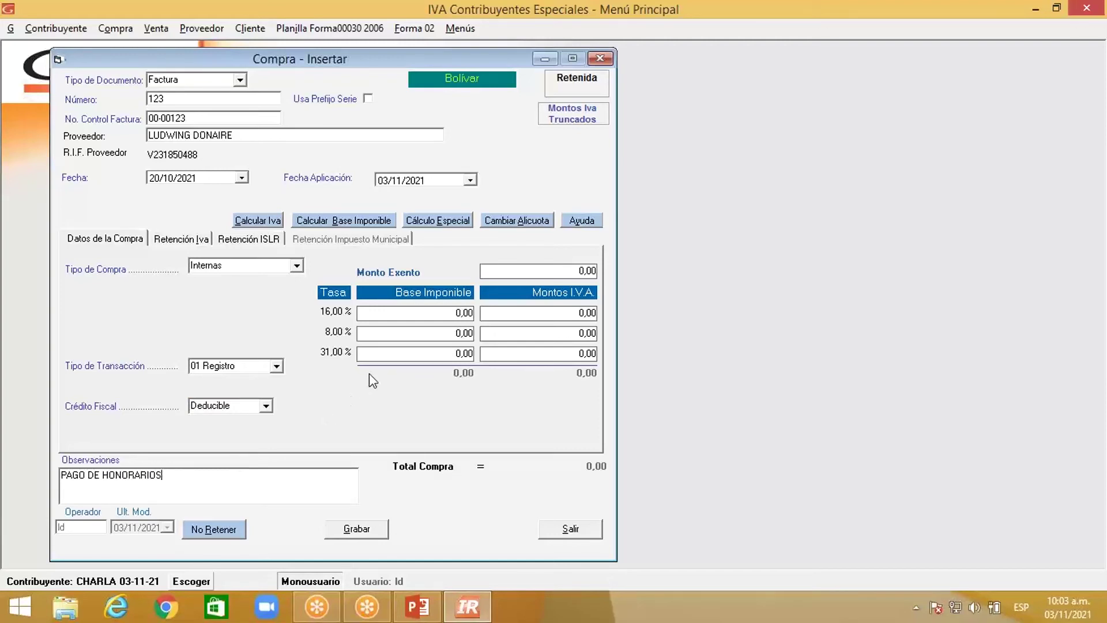
- Enter exempt amount 20,50 and a 150,00 taxable base at 16%
click(503, 276)
key(Tab)
key(Tab)
key(Tab)
click(546, 273)
text(20,5)
key(Tab)
text(150)
key(Tab)
- Check the Retención Iva tab's 03/11/2021 application date, 100% retention and 24 withheld VAT
click(189, 239)
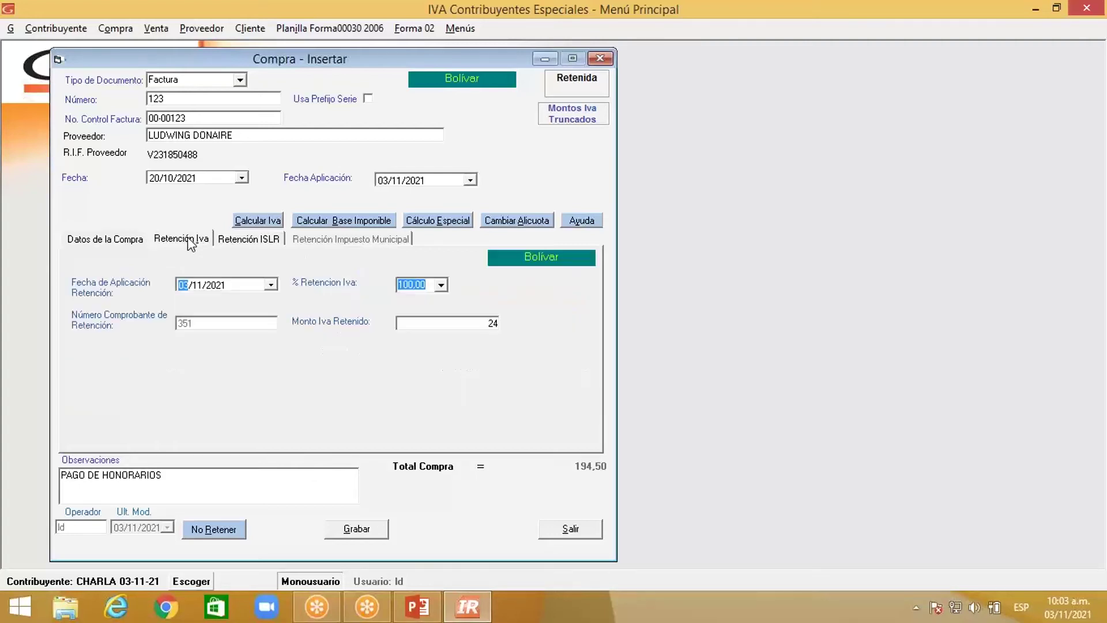
click(197, 285)
click(184, 285)
click(470, 324)
click(254, 239)
- Step through the ISLR application date and the HONORA withholding line's fields
click(146, 280)
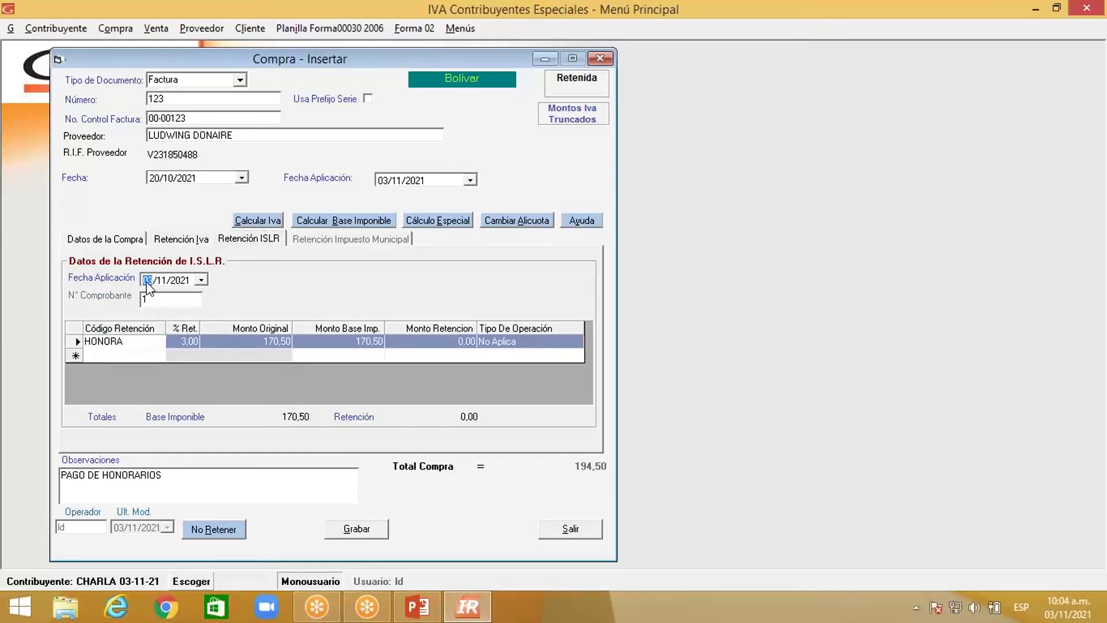
click(161, 280)
click(137, 345)
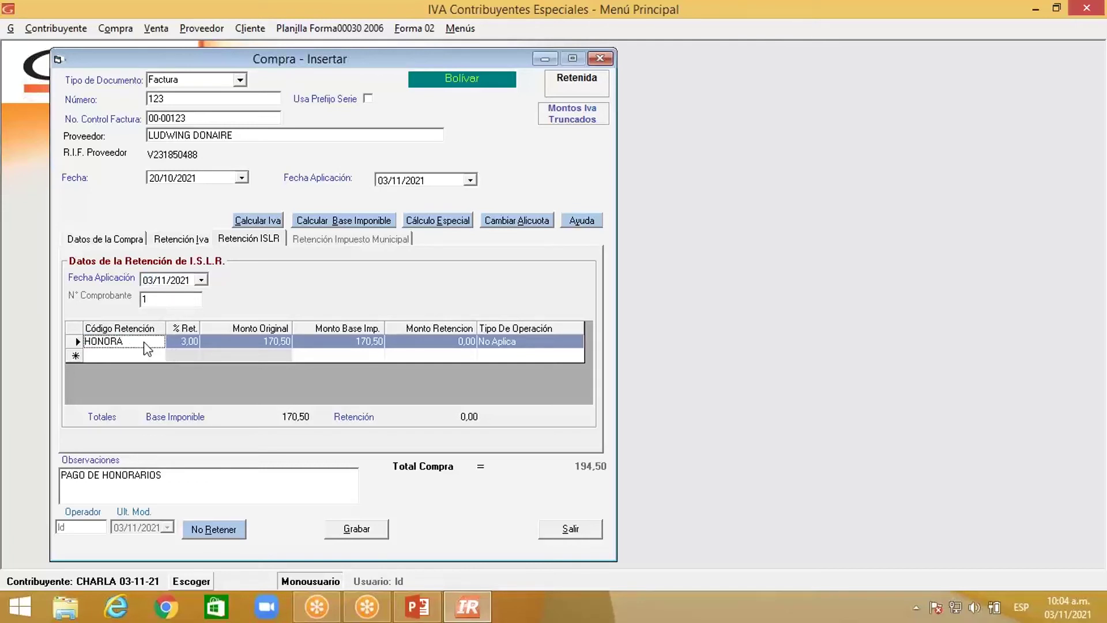
click(254, 342)
click(368, 347)
key(Tab)
click(338, 345)
click(158, 345)
- Change the HONORA line's taxable base to 100,00 and move to a new withholding row
click(333, 346)
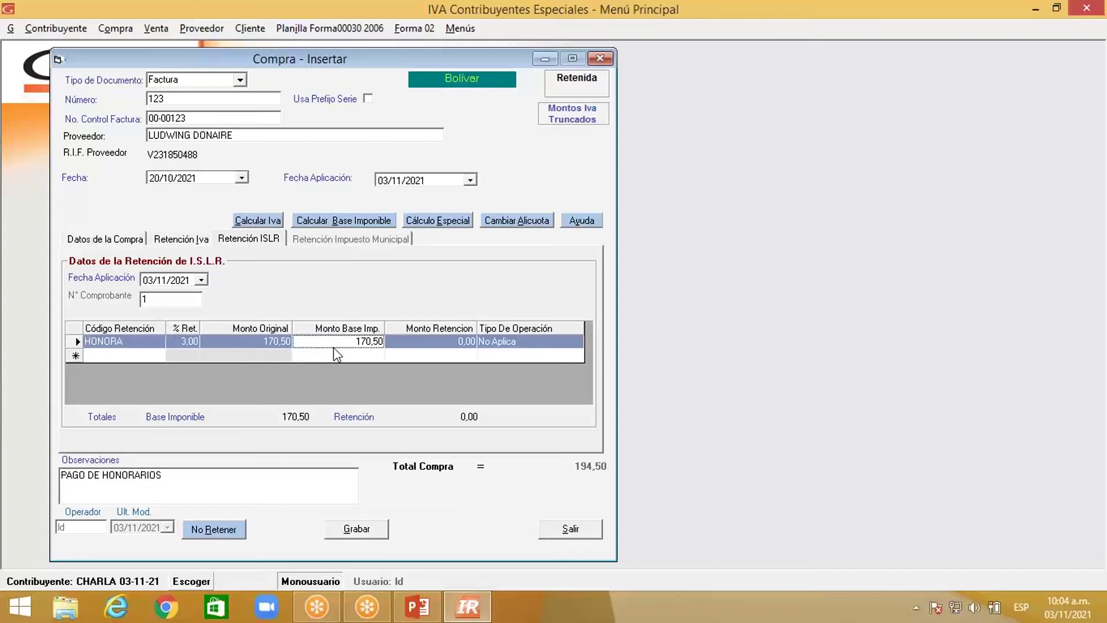
text(100)
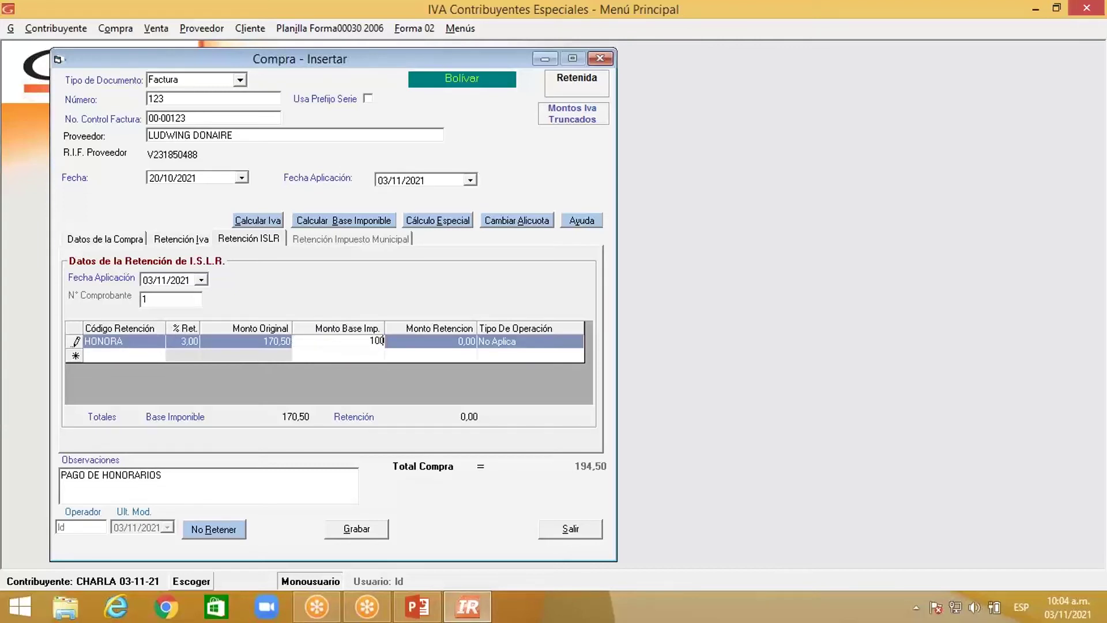
key(Tab)
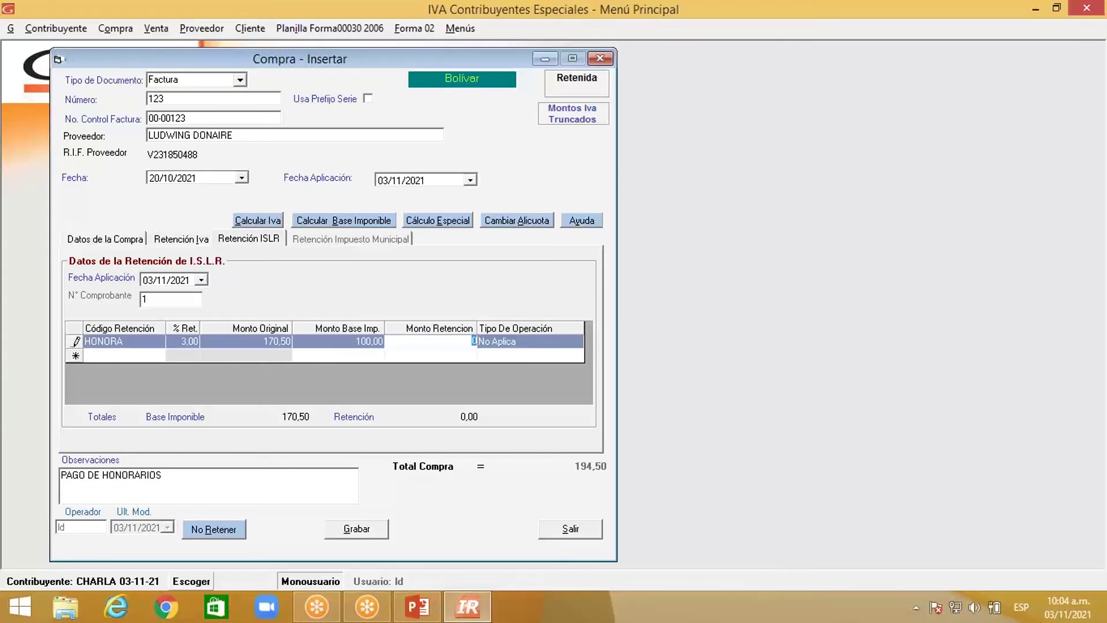
key(Tab)
key(shift+Tab)
key(shift+Tab)
key(shift+Tab)
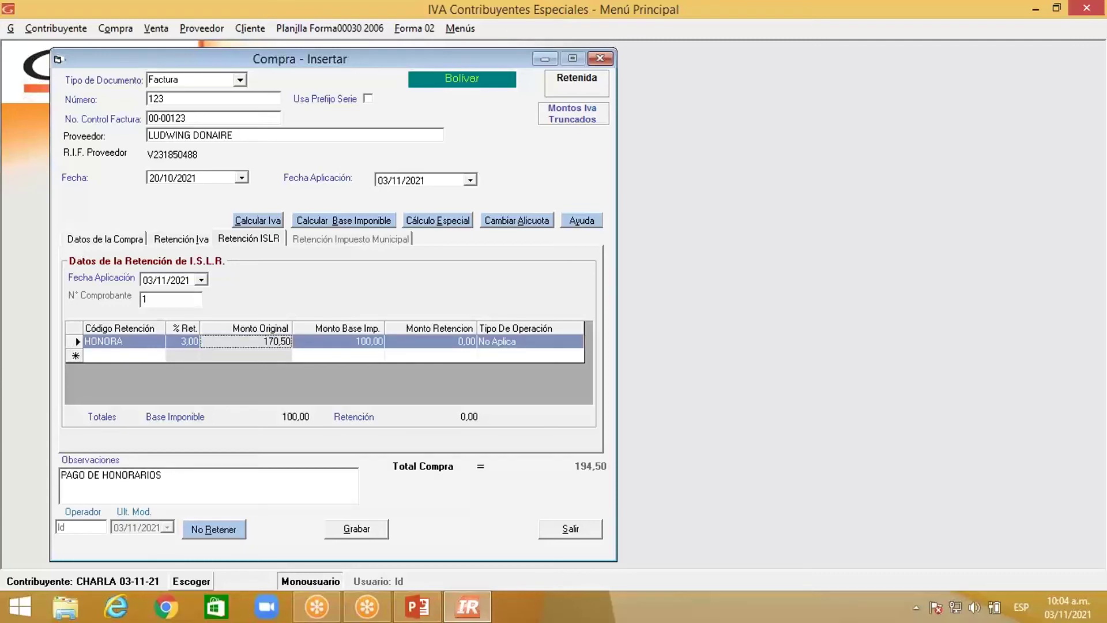
key(shift+Tab)
key(shift+Tab)
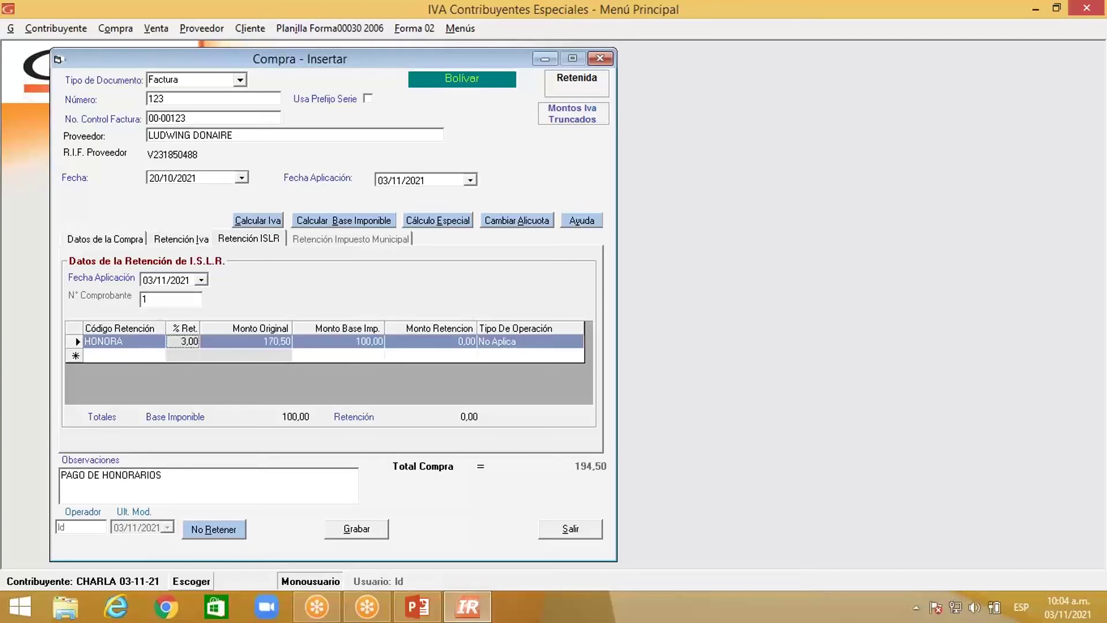
key(Tab)
key(Tab)
key(Tab)
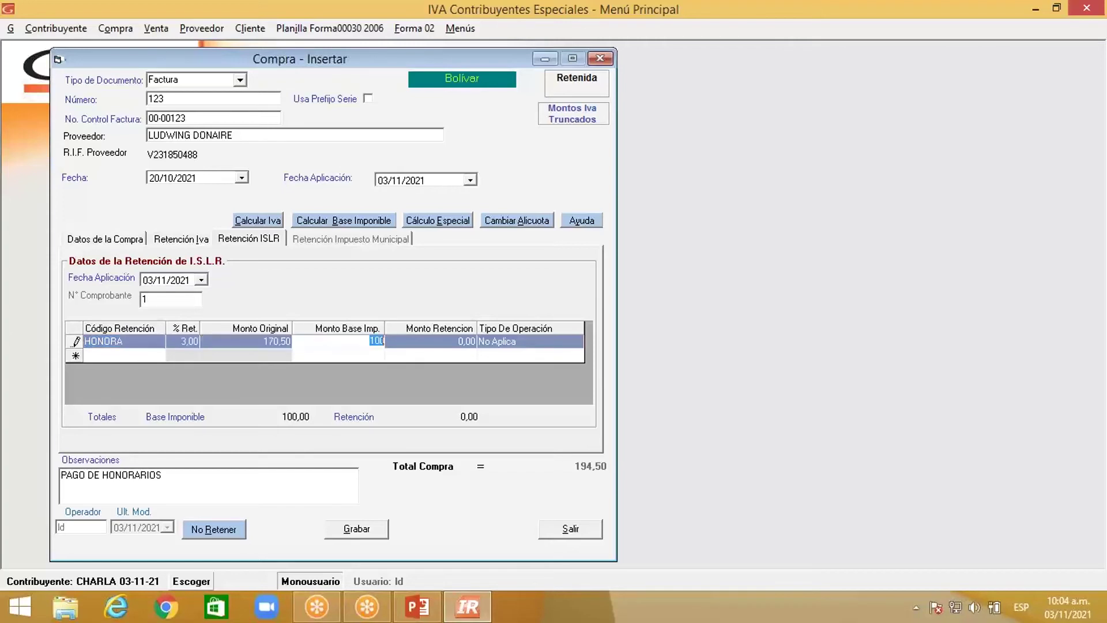
key(Tab)
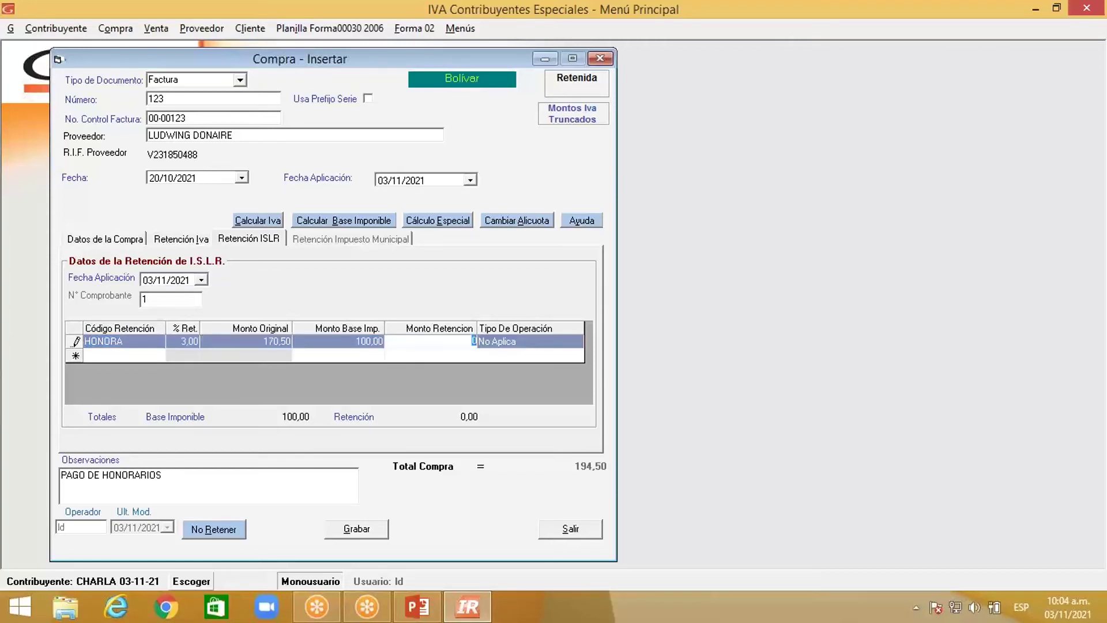
key(Tab)
key(Tab)
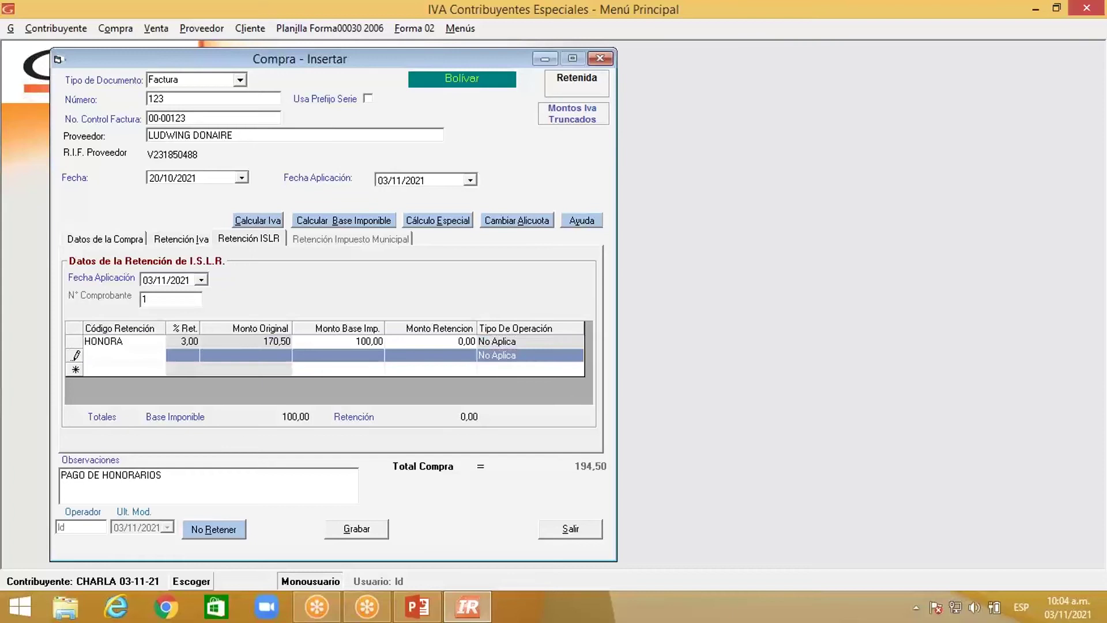
- Add a CONTRA withholding line with a 70,50 base, accepting the base warning
text(CONTRA)
key(Tab)
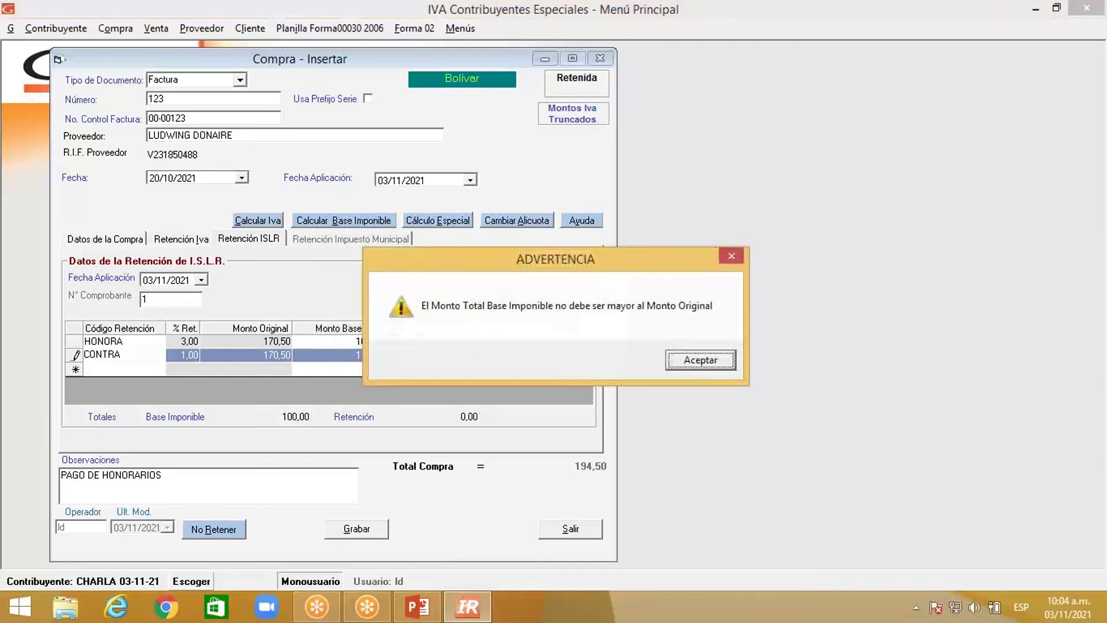
key(Return)
text(70,5)
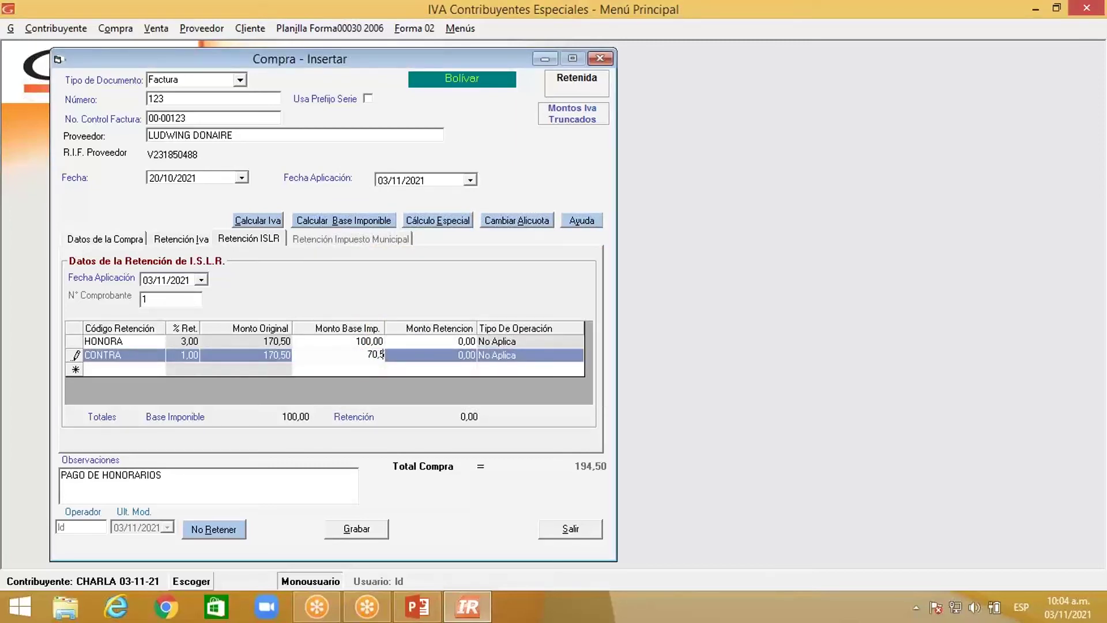
key(Tab)
click(473, 341)
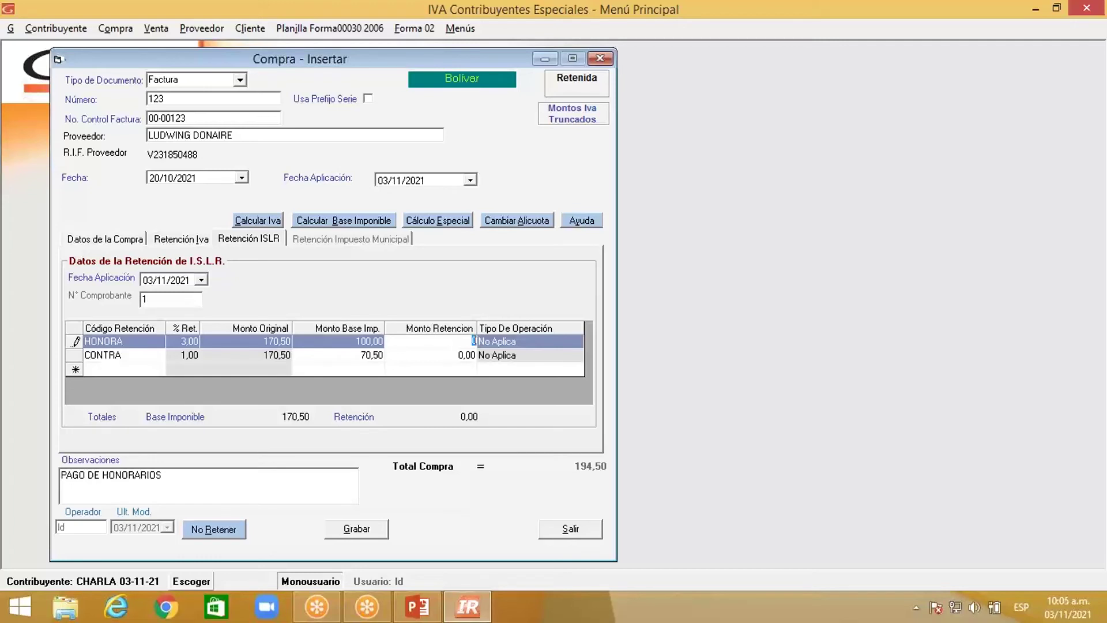
- Review the purchase by switching among the general data, Retención Iva and Retención ISLR tabs
click(201, 247)
click(243, 245)
click(122, 242)
click(181, 242)
click(131, 243)
click(248, 241)
click(180, 243)
click(124, 244)
click(247, 241)
click(181, 242)
click(140, 245)
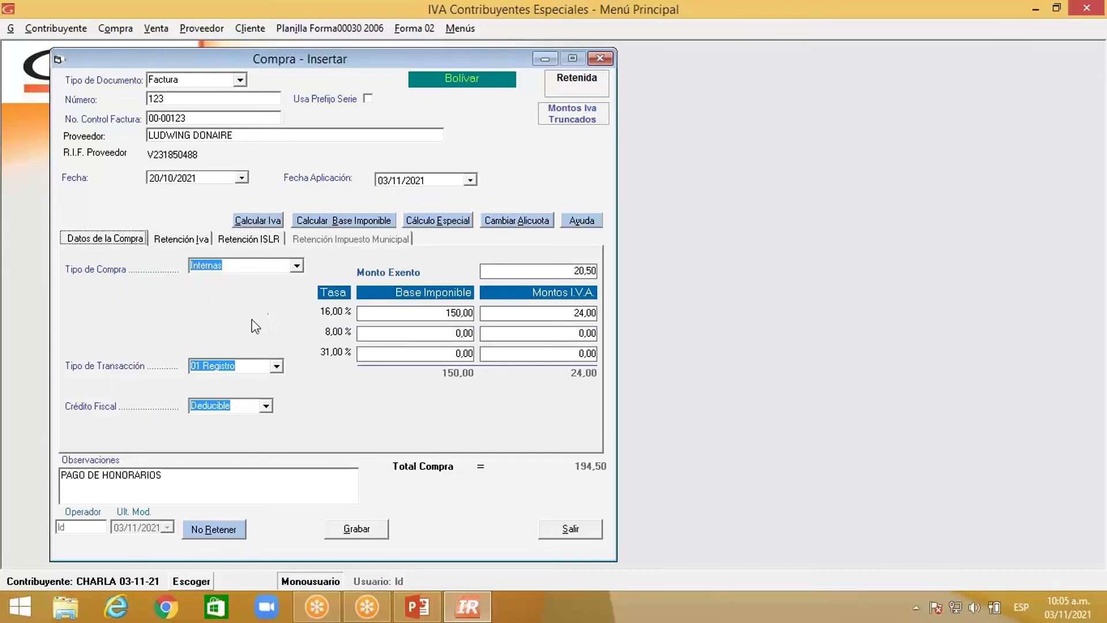
- Save purchase invoice 123 and close the fiscal credit type list on the new blank form
click(379, 528)
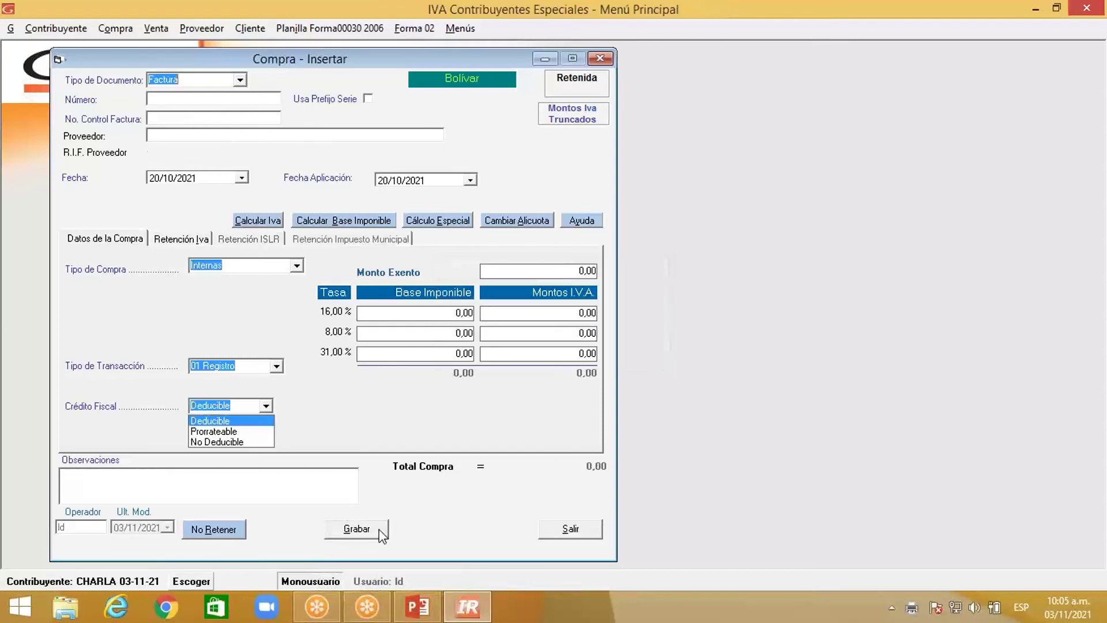
click(219, 98)
- Enter invoice number 32 and control 323, and register new supplier INFOTAX, S.A
click(219, 98)
text(32)
key(Tab)
text(323)
key(Tab)
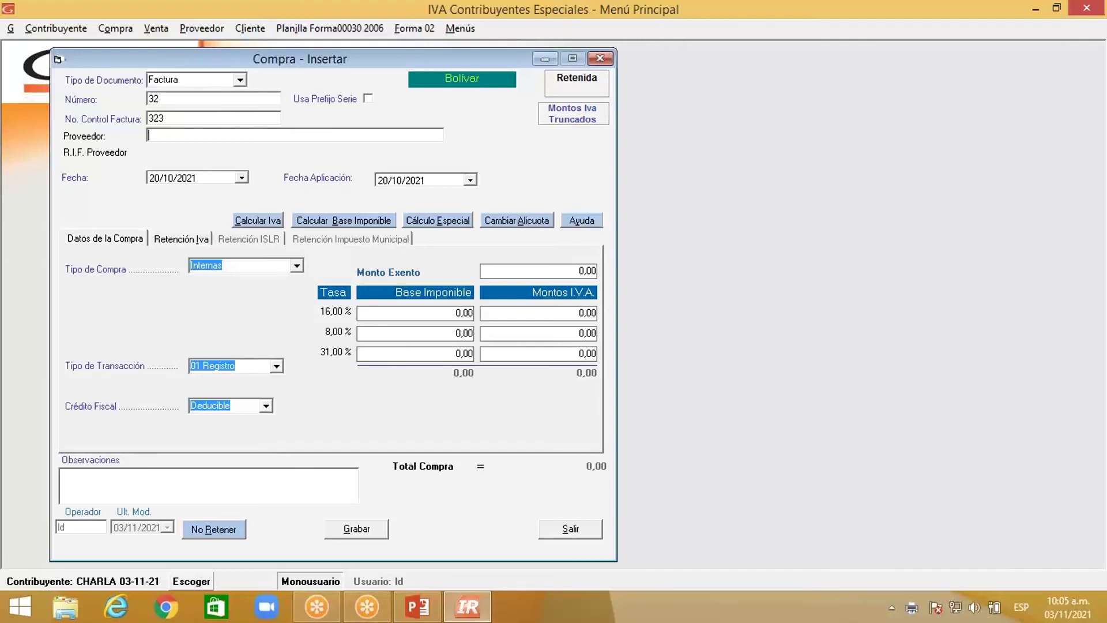
text(INFOTA)
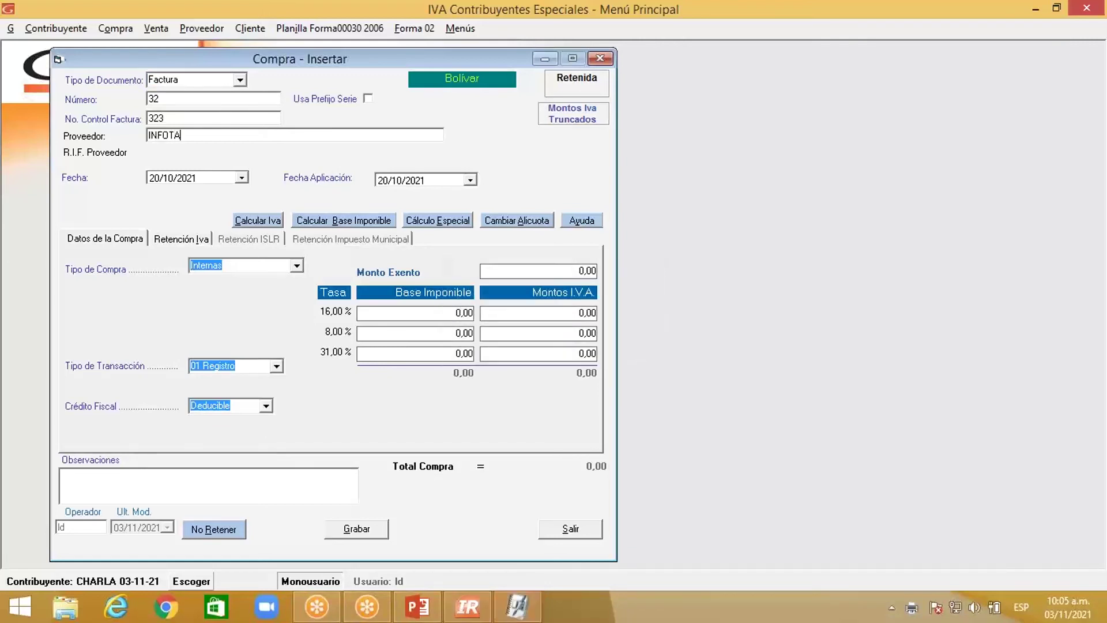
text(X, S.A.)
key(Tab)
key(Return)
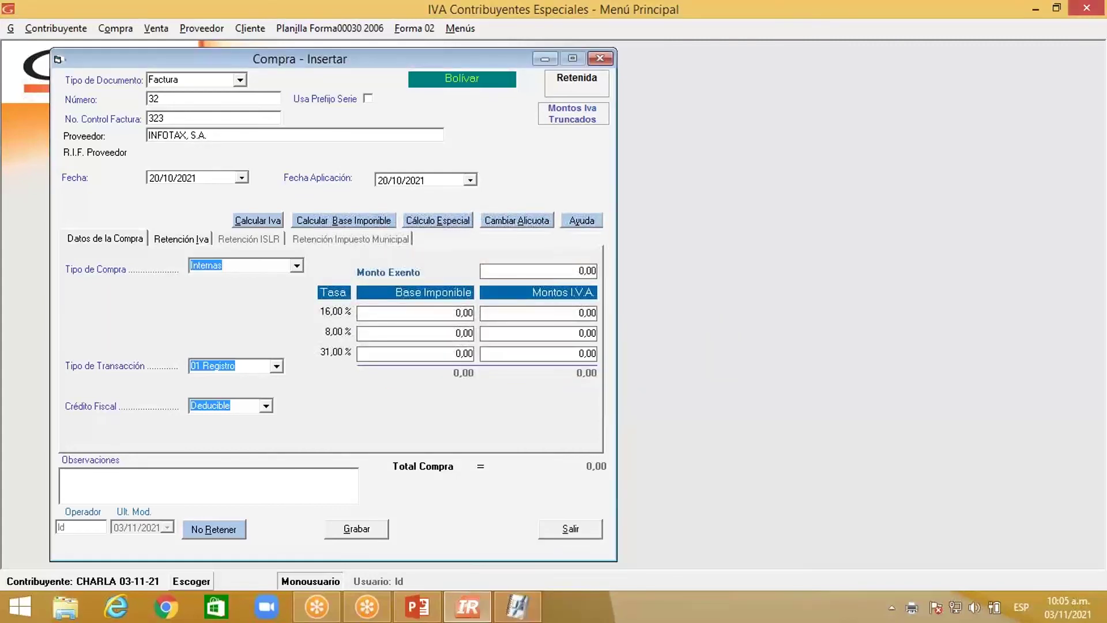
- Give INFOTAX, S.A. its RIF and the CONTRA usual withholding, and save the supplier
key(Tab)
text(J123654789)
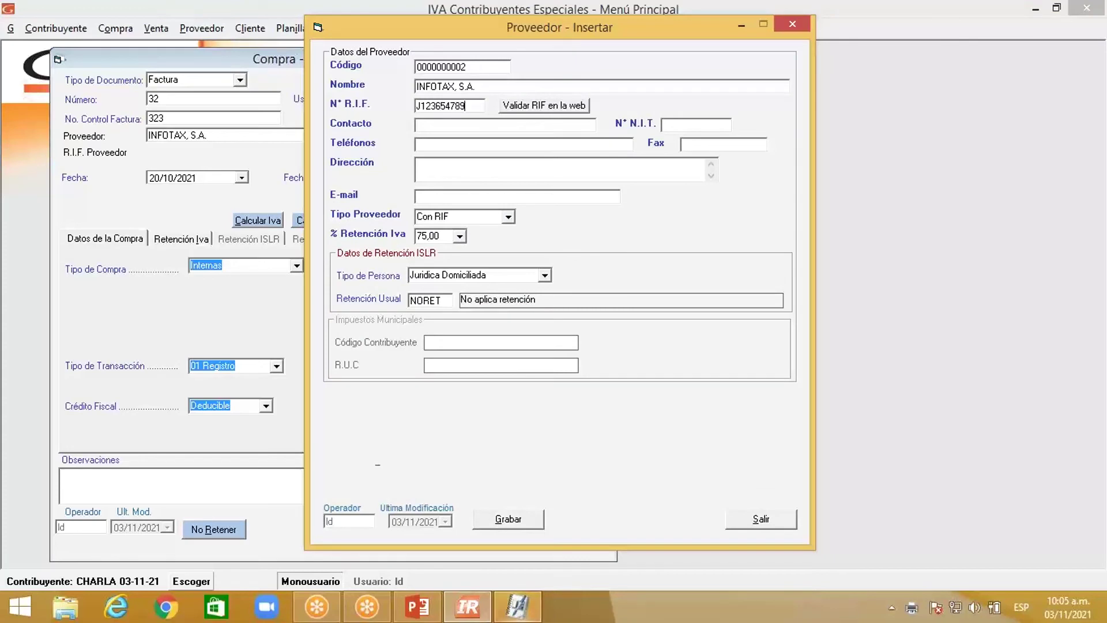
click(426, 300)
text(CONTRA)
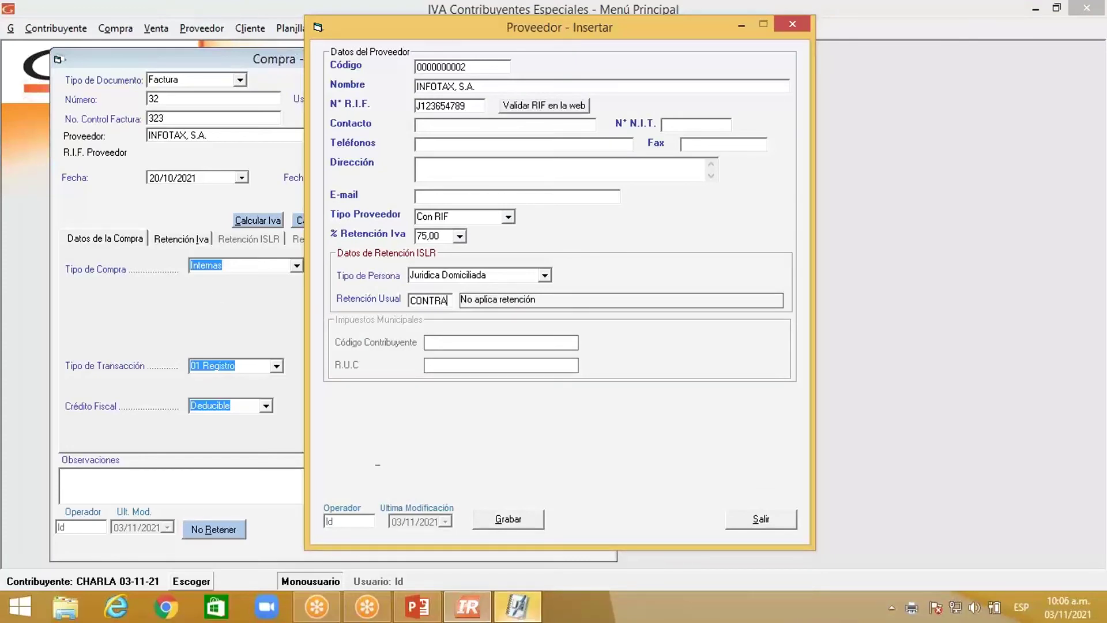
key(Tab)
key(Tab)
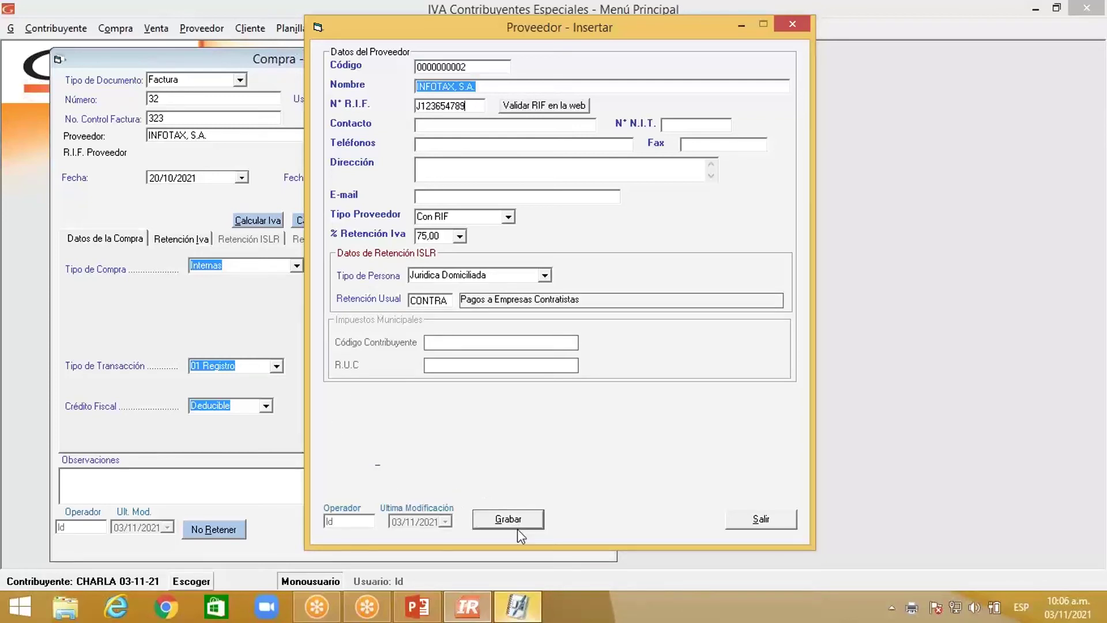
click(508, 519)
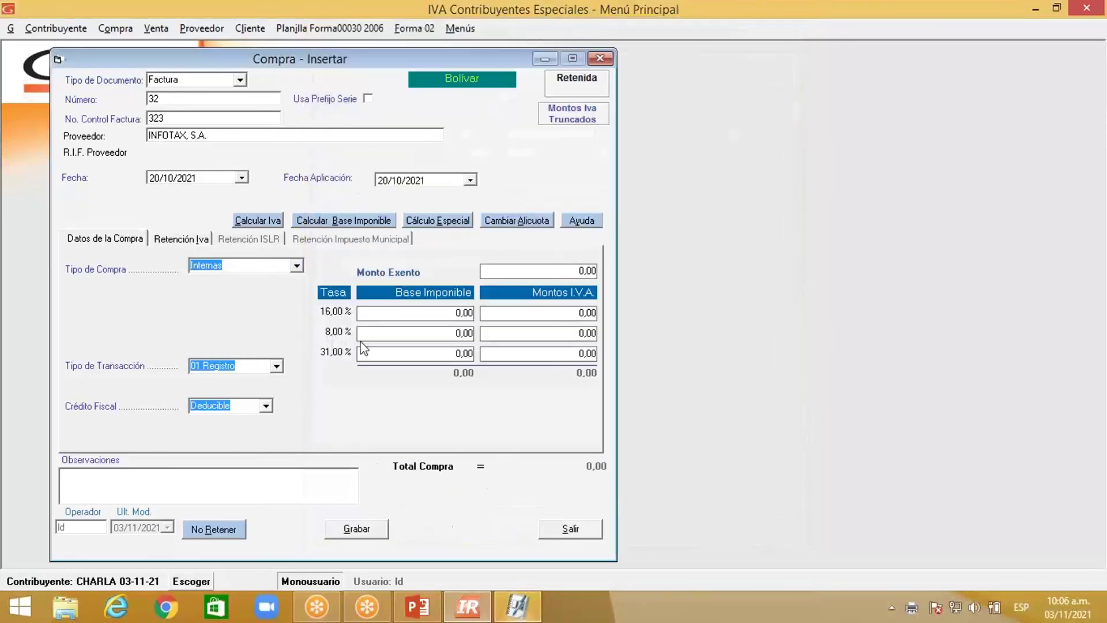
- Set the application date to 03/11/2021 and enter a 500 base at 16% VAT
click(463, 314)
click(397, 181)
text(01)
key(Left)
text(03)
click(397, 181)
text(11)
click(437, 319)
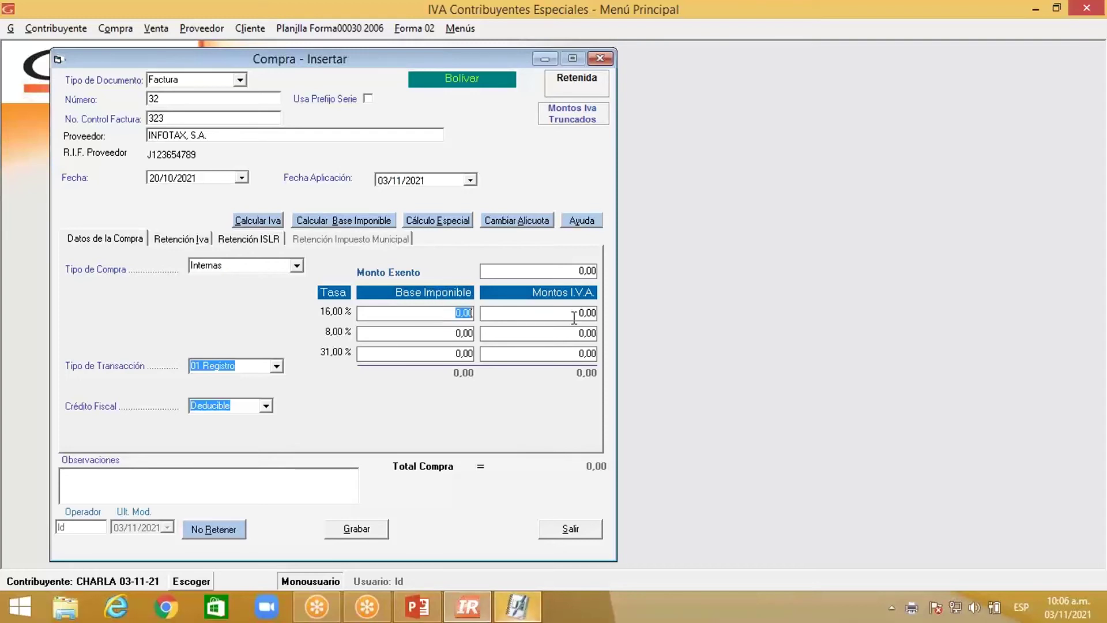
text(500)
key(Tab)
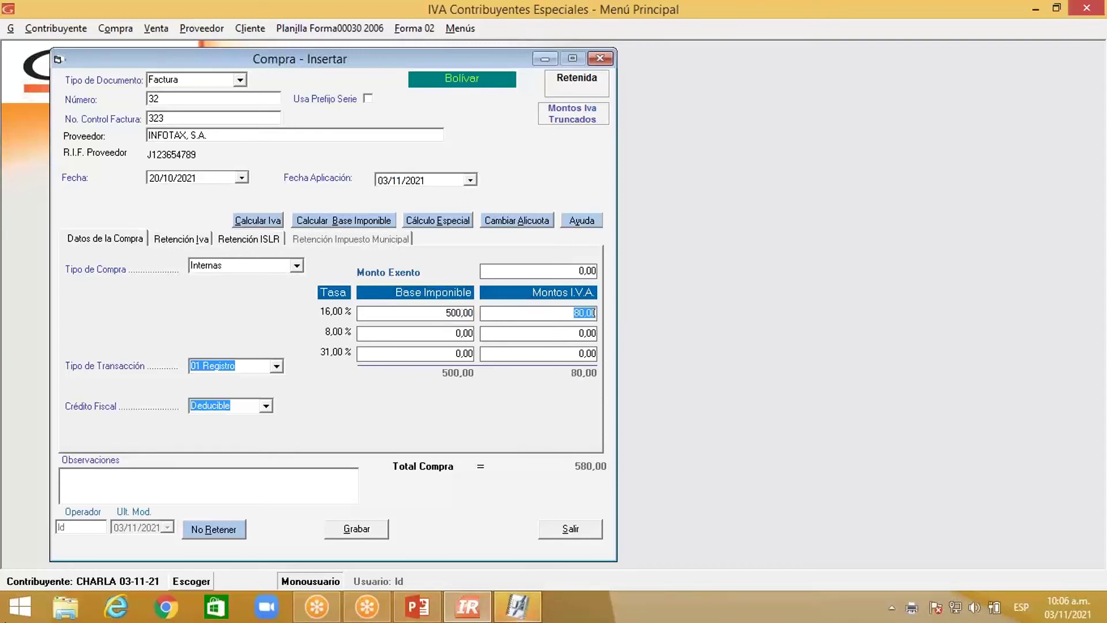
- Save invoice 32, close the Snagit Editor, and leave the purchase entry form
click(360, 531)
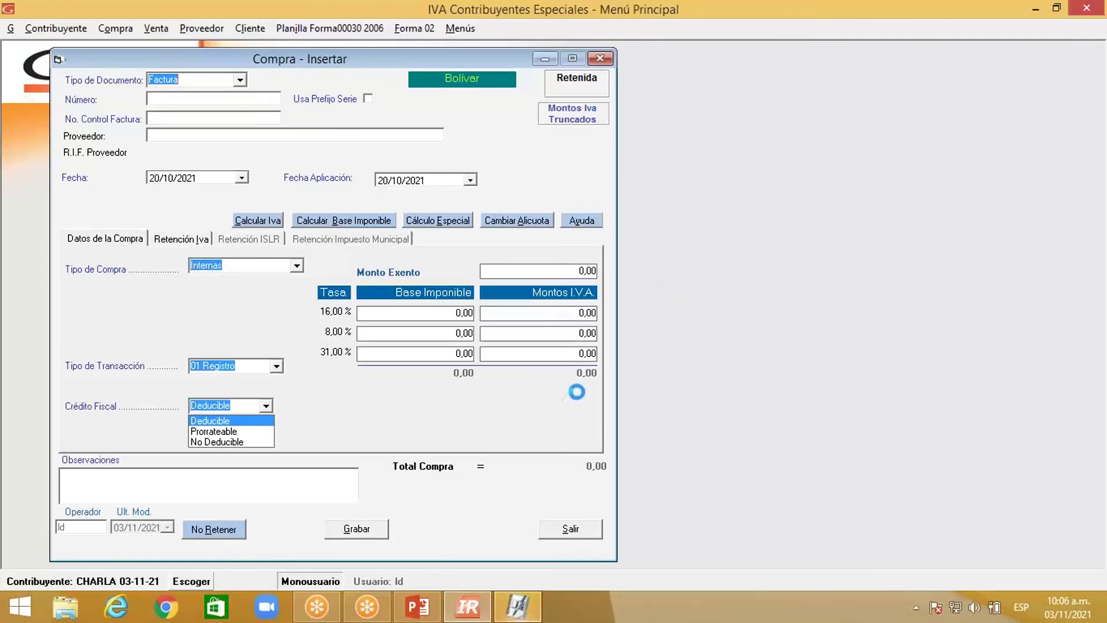
mouse_move(538, 600)
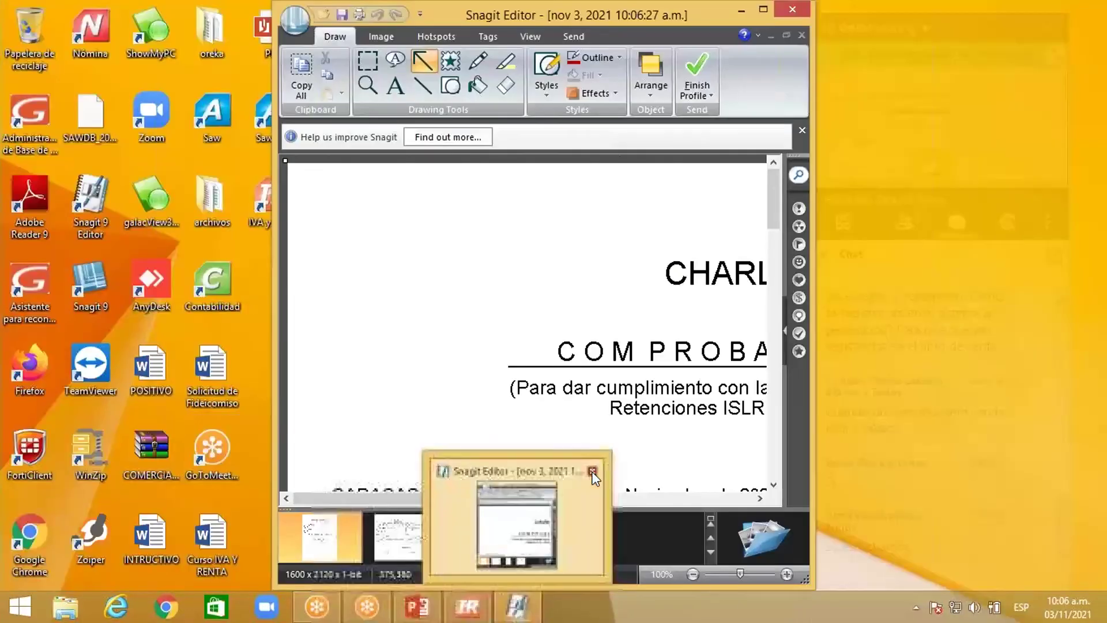
click(592, 470)
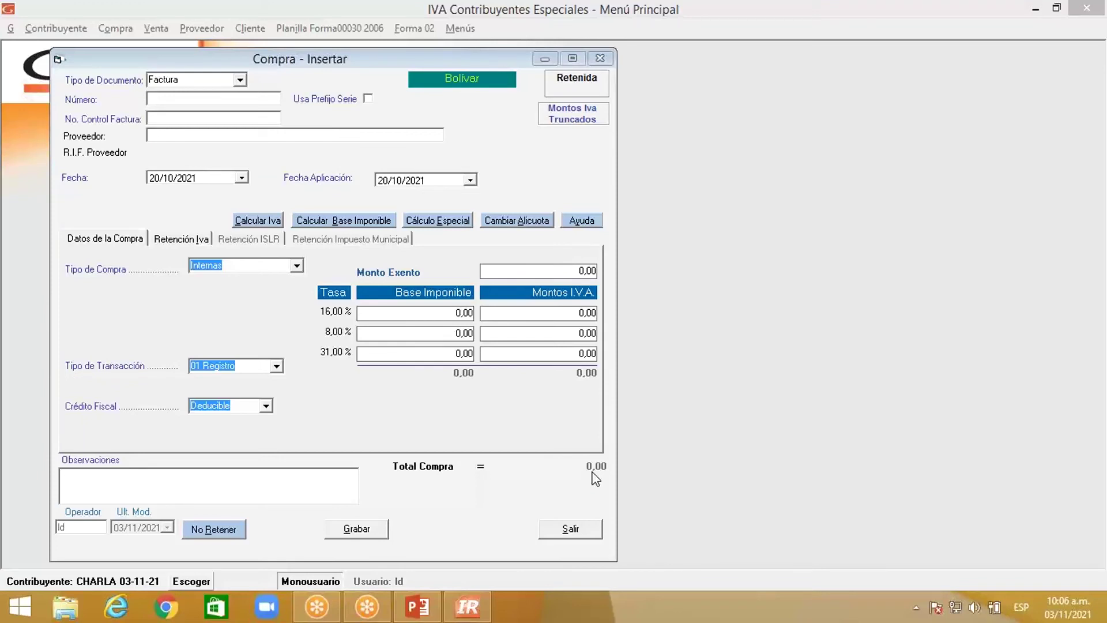
click(572, 529)
click(553, 365)
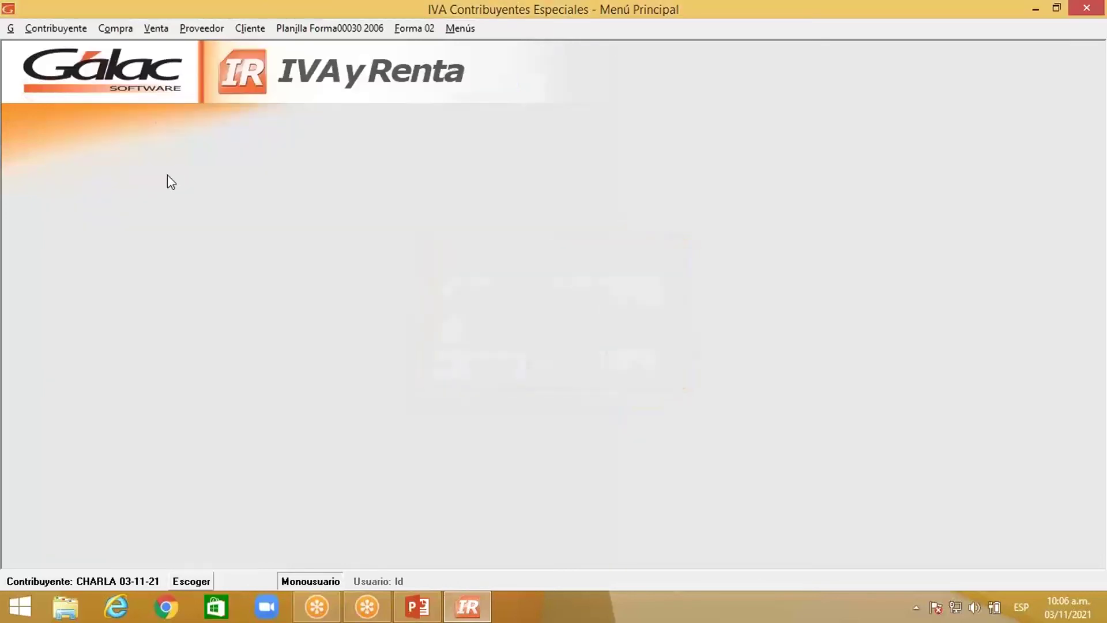
- Open the Compra menu from the menu bar
click(118, 28)
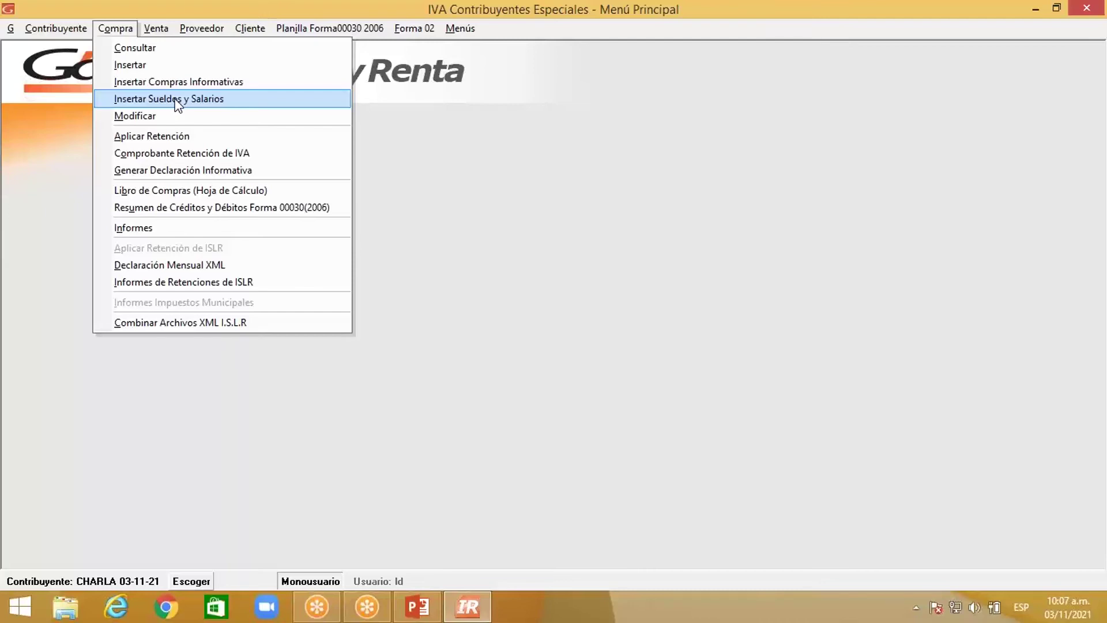
click(173, 100)
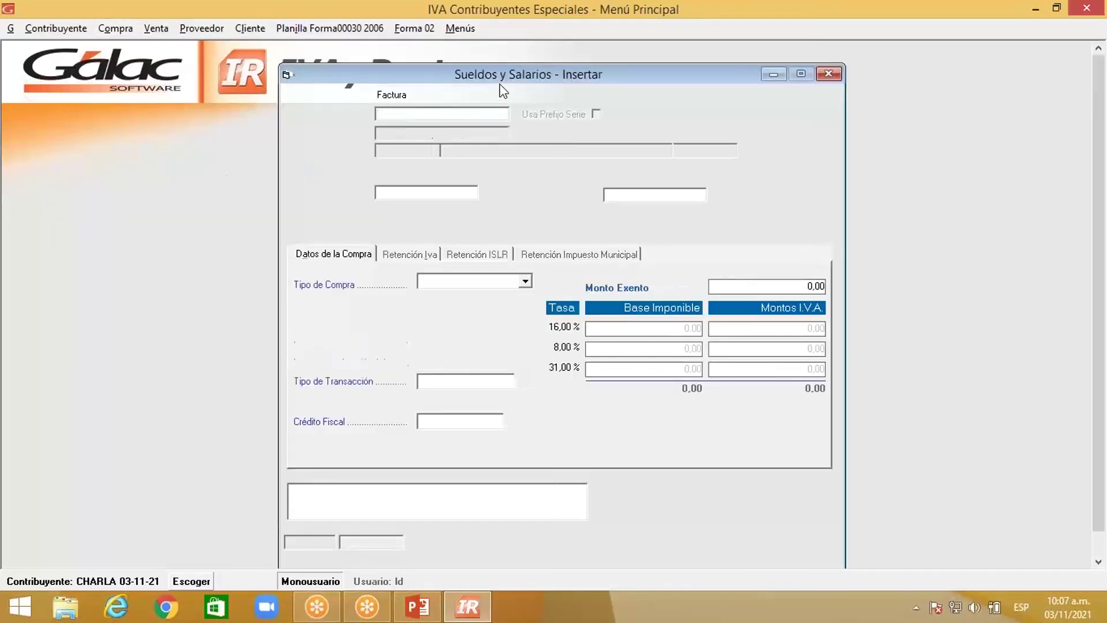
drag(502, 91, 297, 75)
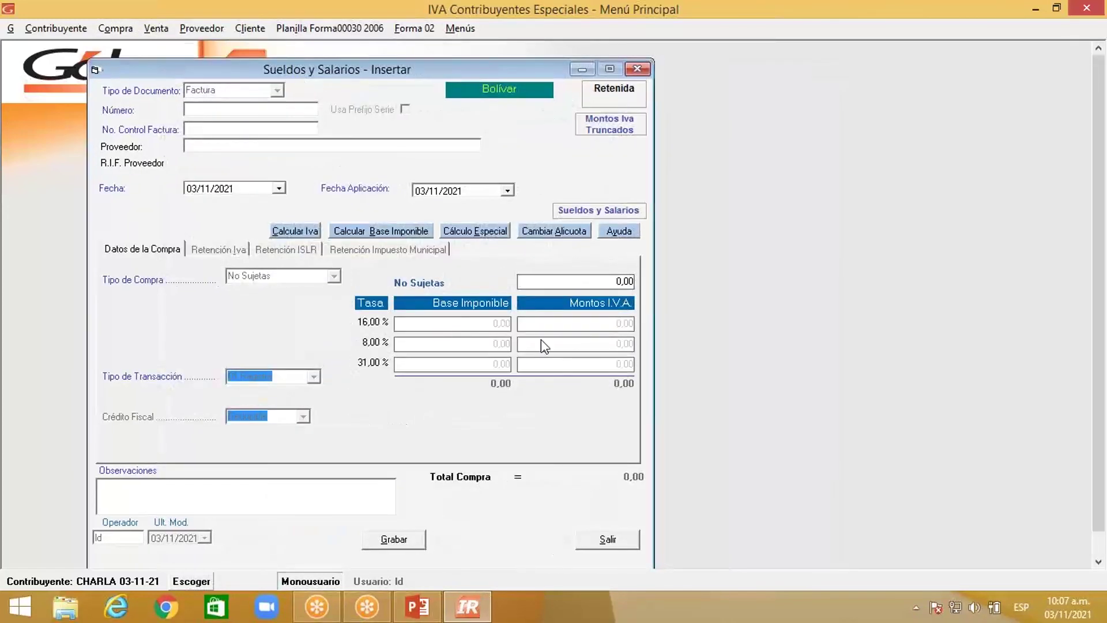
click(598, 283)
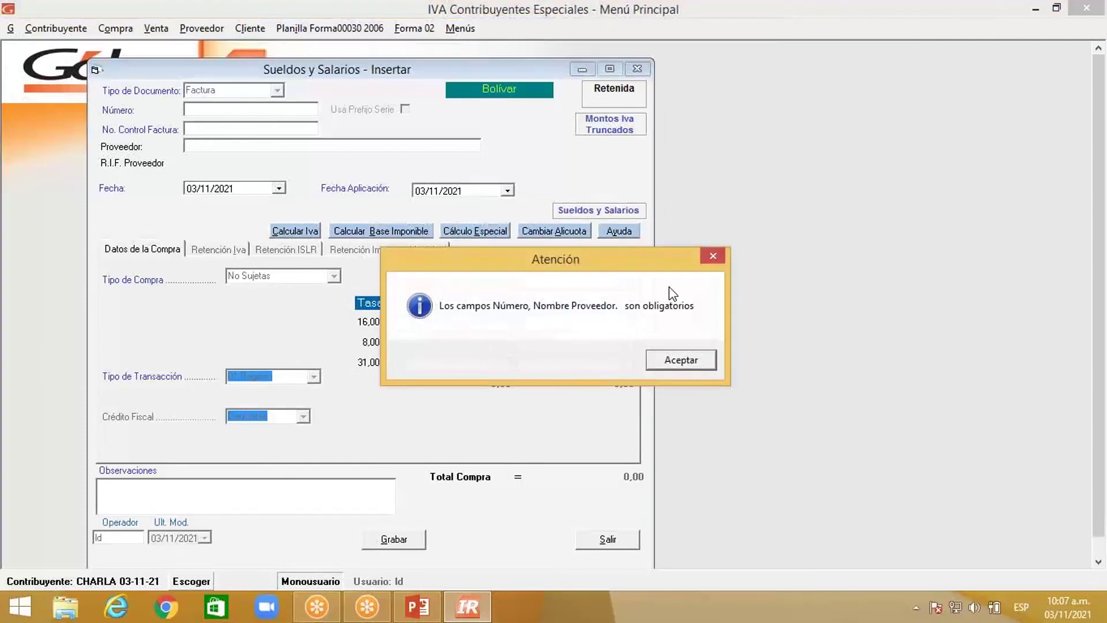
click(651, 359)
click(603, 283)
click(679, 358)
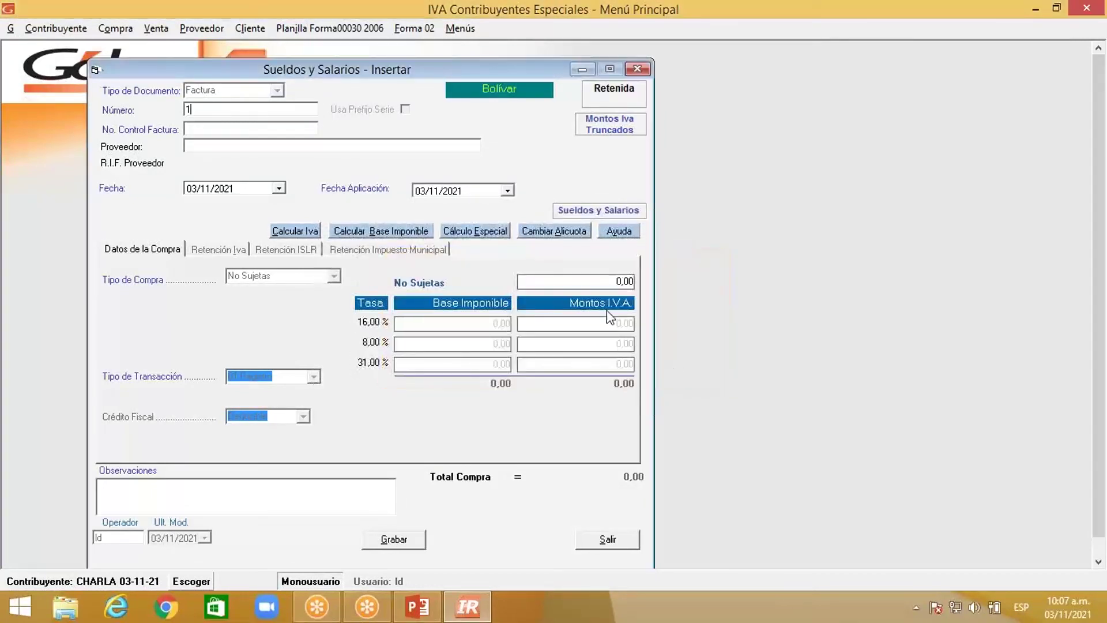
text(1)
click(608, 539)
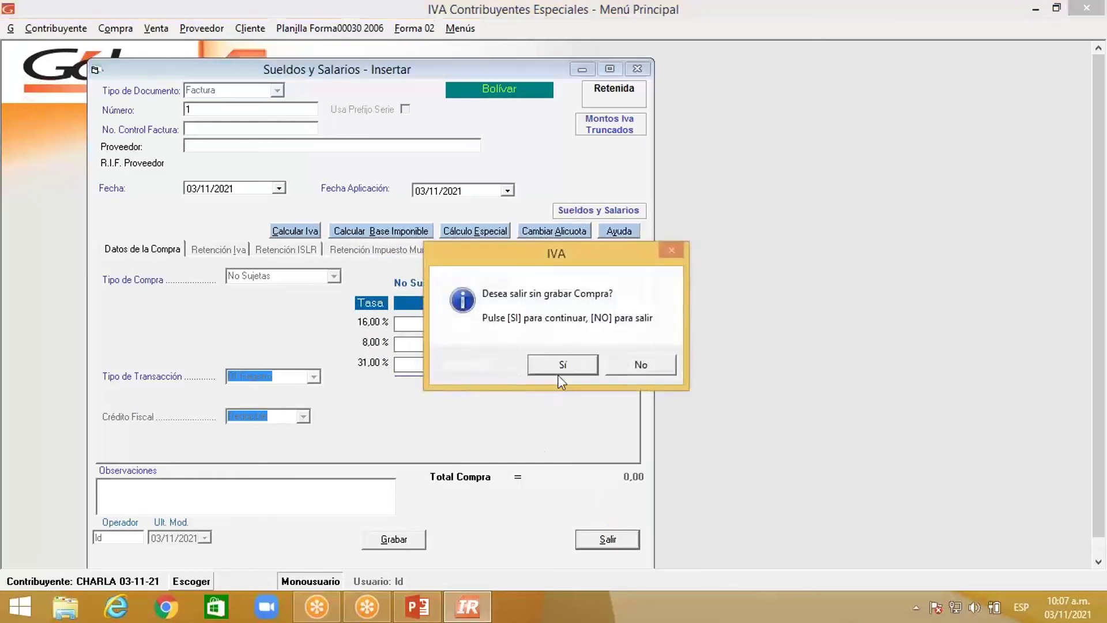
click(558, 369)
click(115, 26)
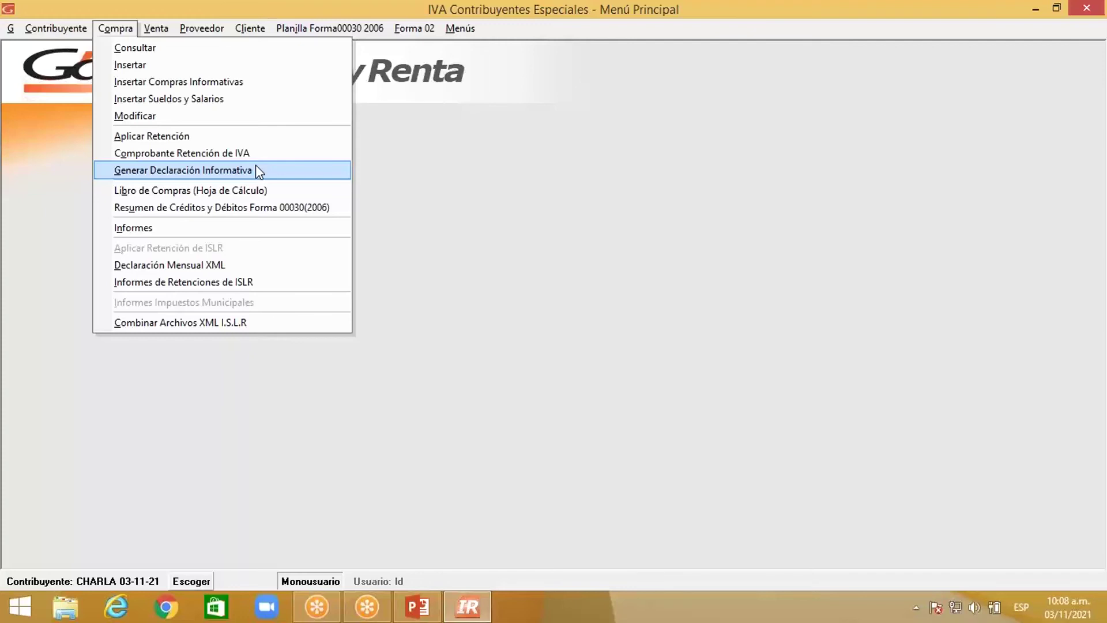
- Export the Declaración Informativa for 01/11/2021 to 15/11/2021 and accept the EXITO message
click(256, 170)
text(0111)
key(Tab)
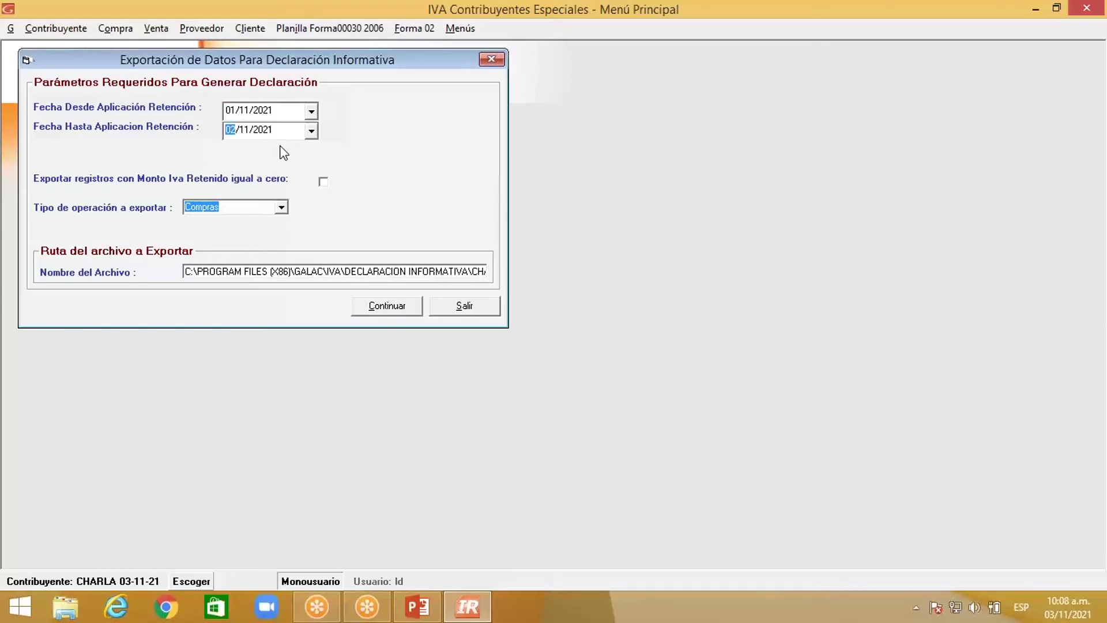
text(15)
drag(196, 273, 575, 277)
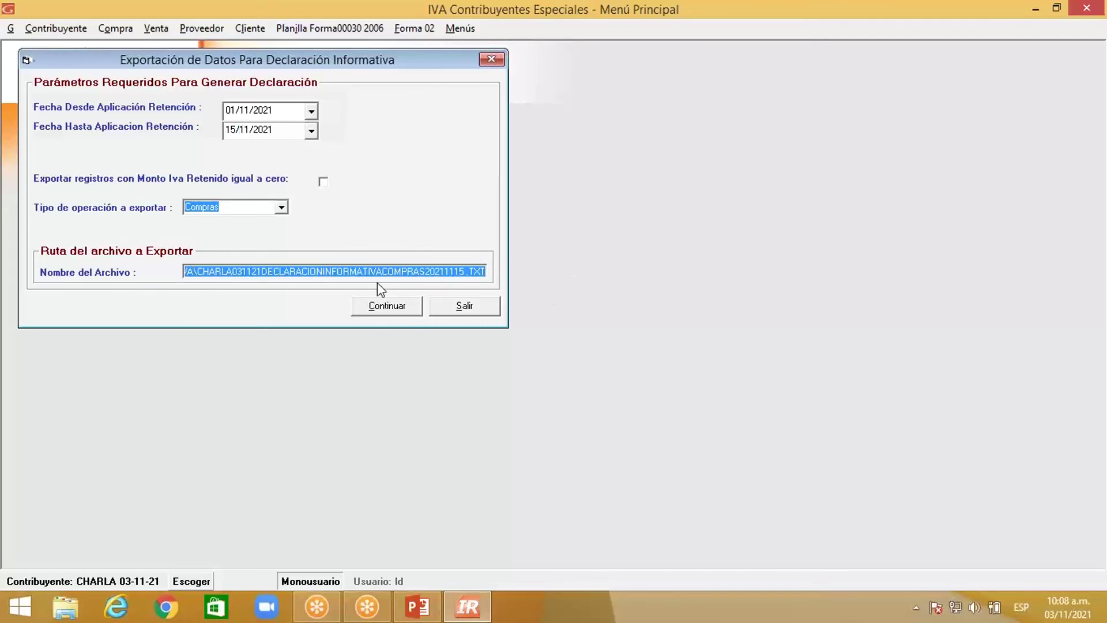
click(402, 310)
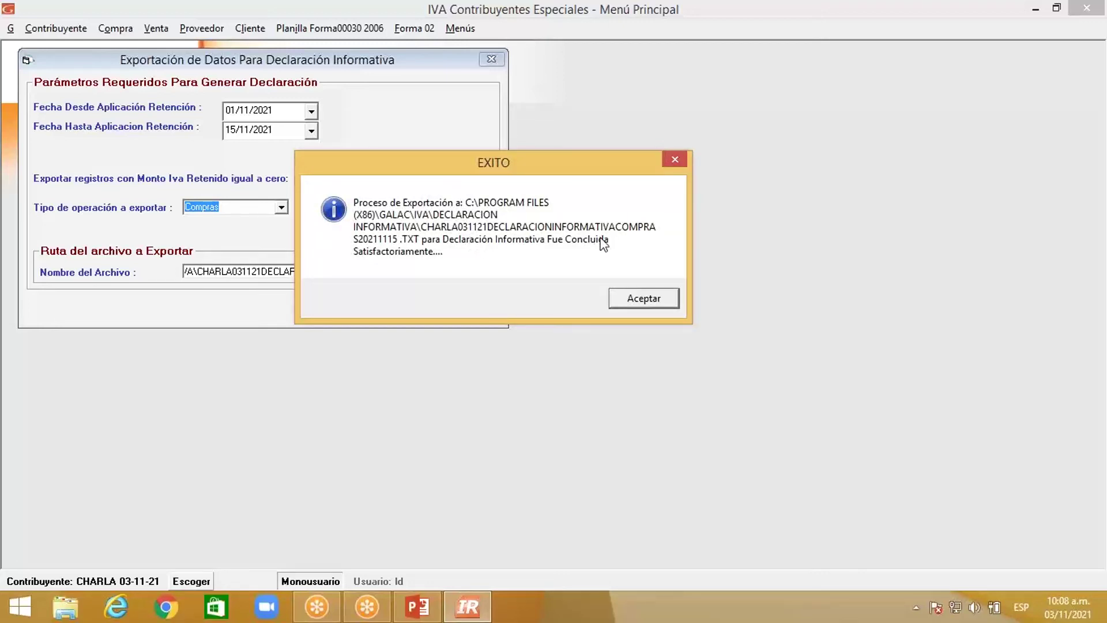
click(641, 300)
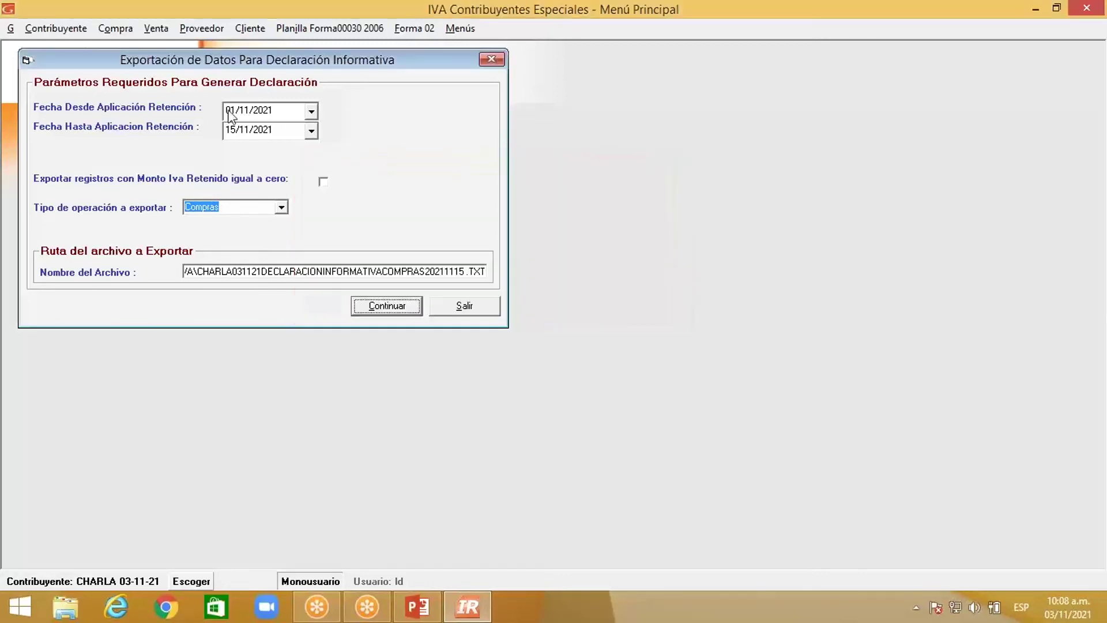
click(10, 28)
- Open the working directory from G > Acerca De and enter the DECLARACION INFORMATIVA folder
mouse_move(24, 32)
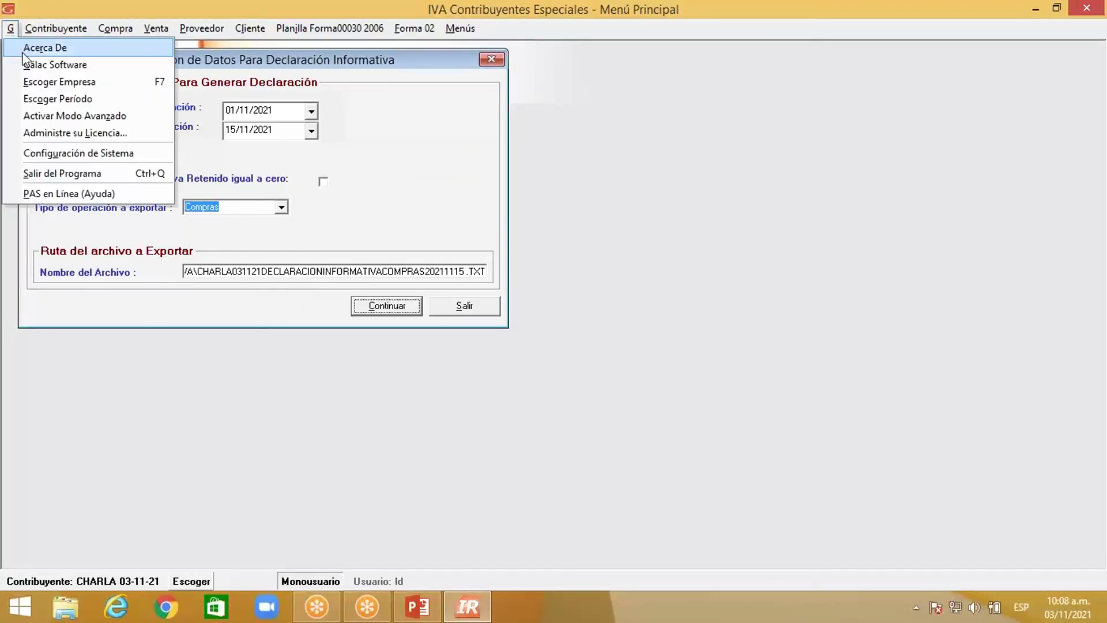
click(34, 44)
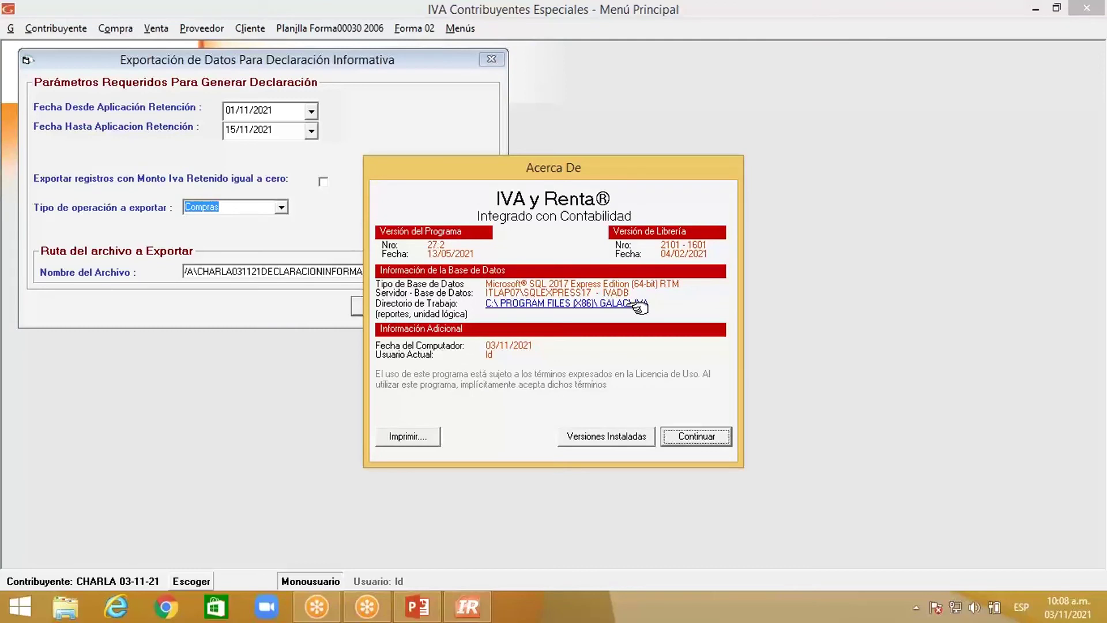
click(634, 306)
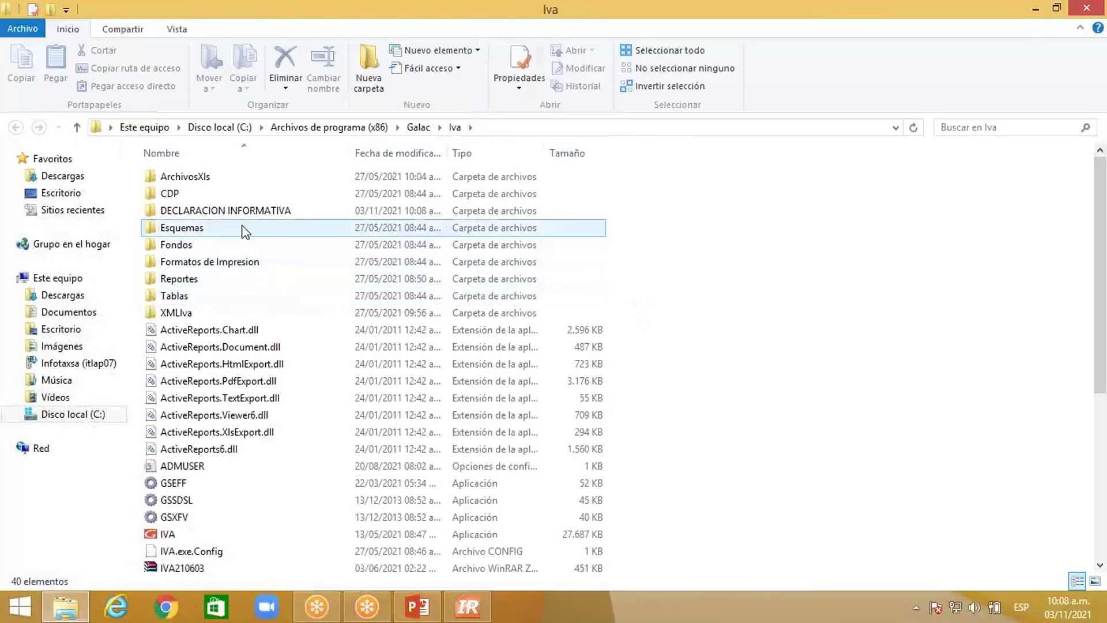
double_click(361, 212)
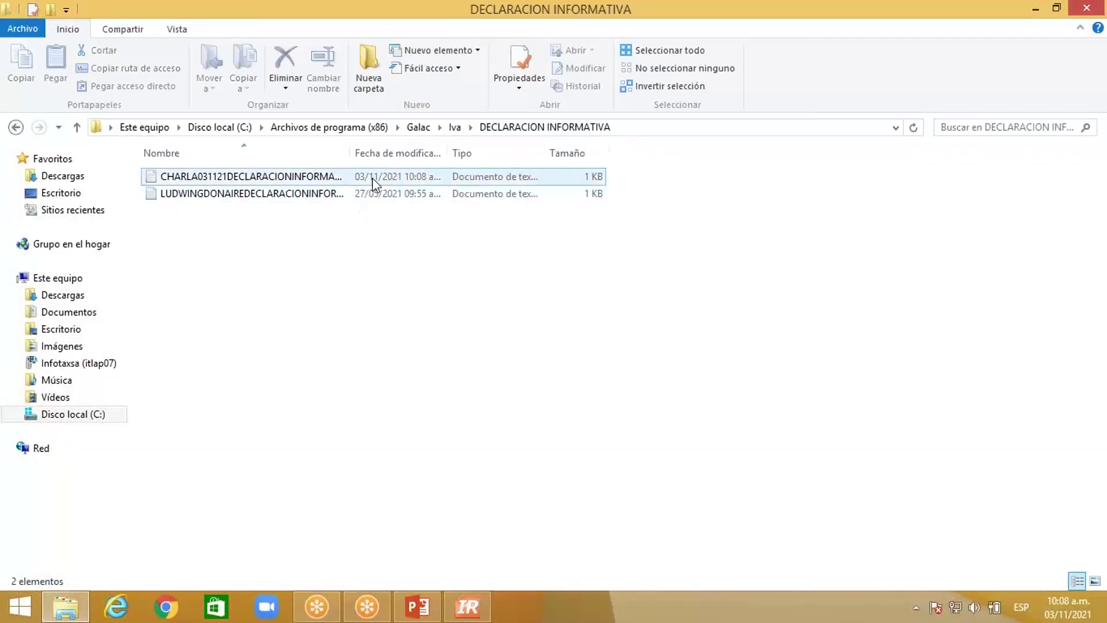
- Select the new CHARLA031121 declaration file, widen the Nombre column, then return to the IVA program
click(265, 177)
drag(359, 155, 385, 155)
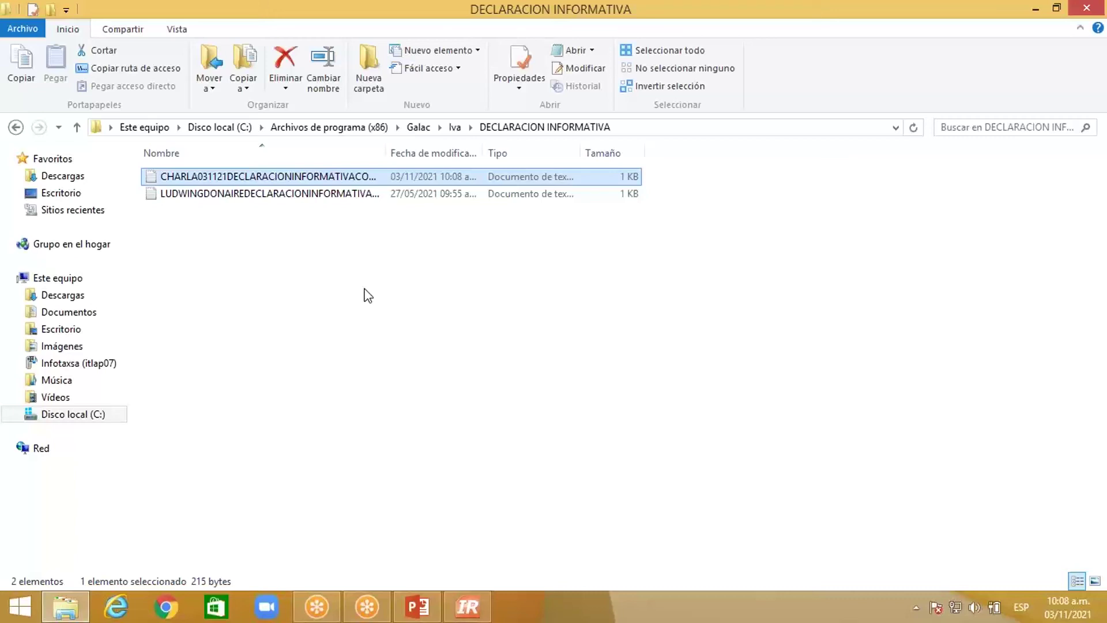
click(1087, 8)
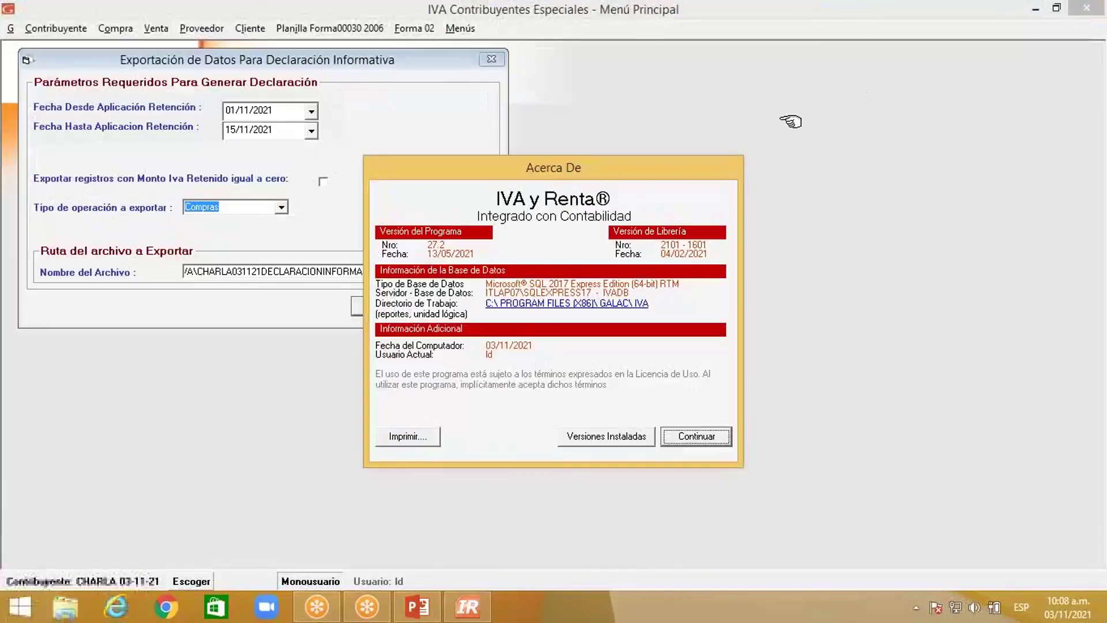
- Close Acerca De and the declaration export window, then open the Compra purchase book export
click(700, 437)
click(492, 61)
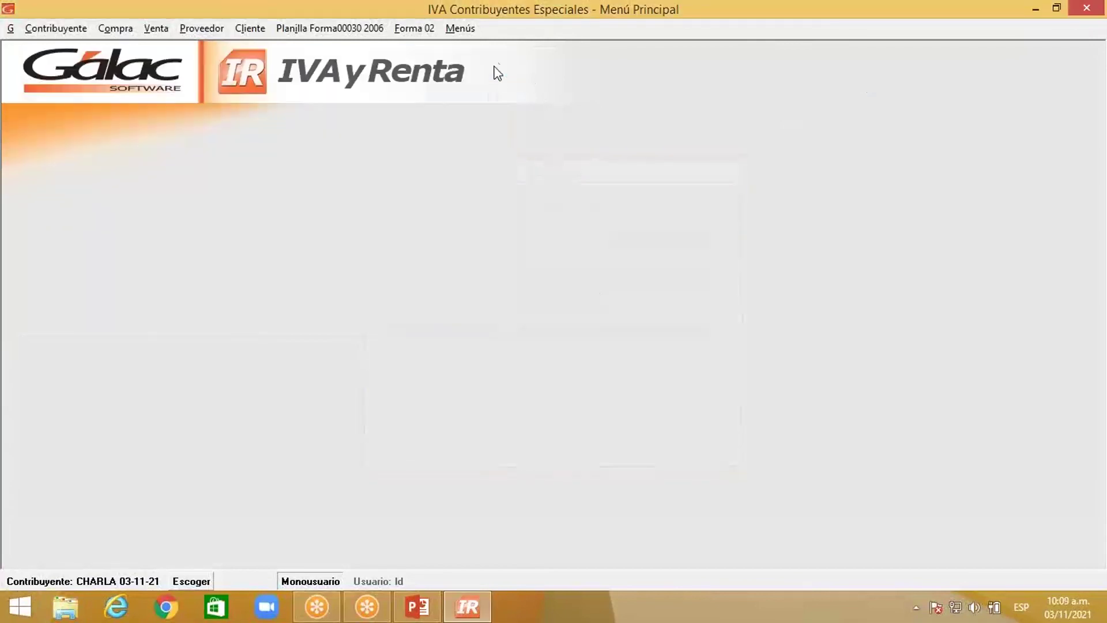
click(110, 28)
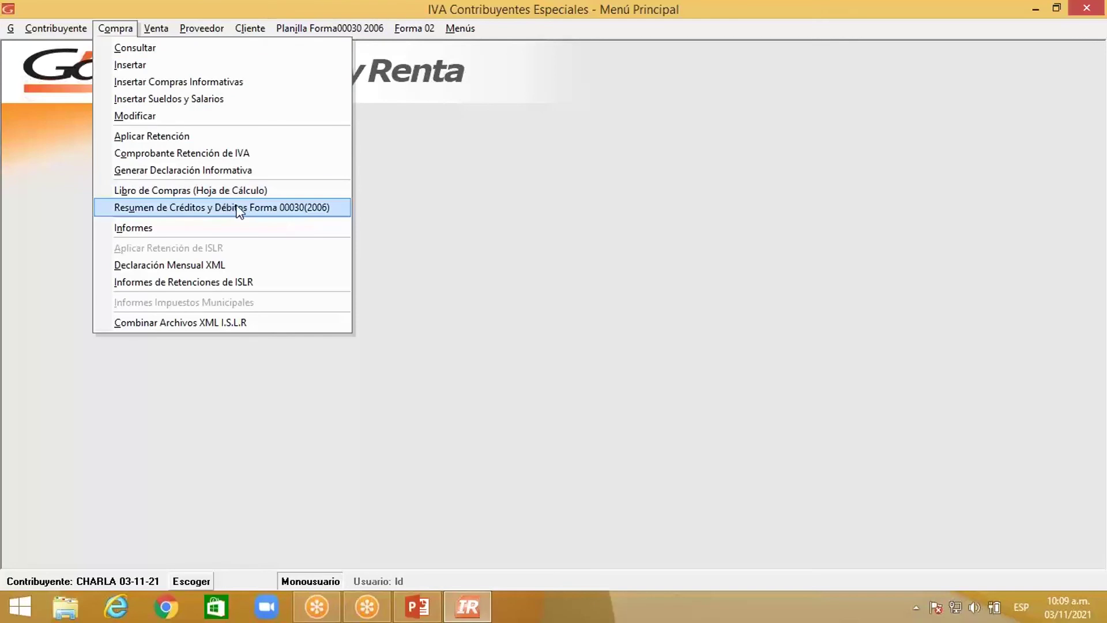
click(223, 191)
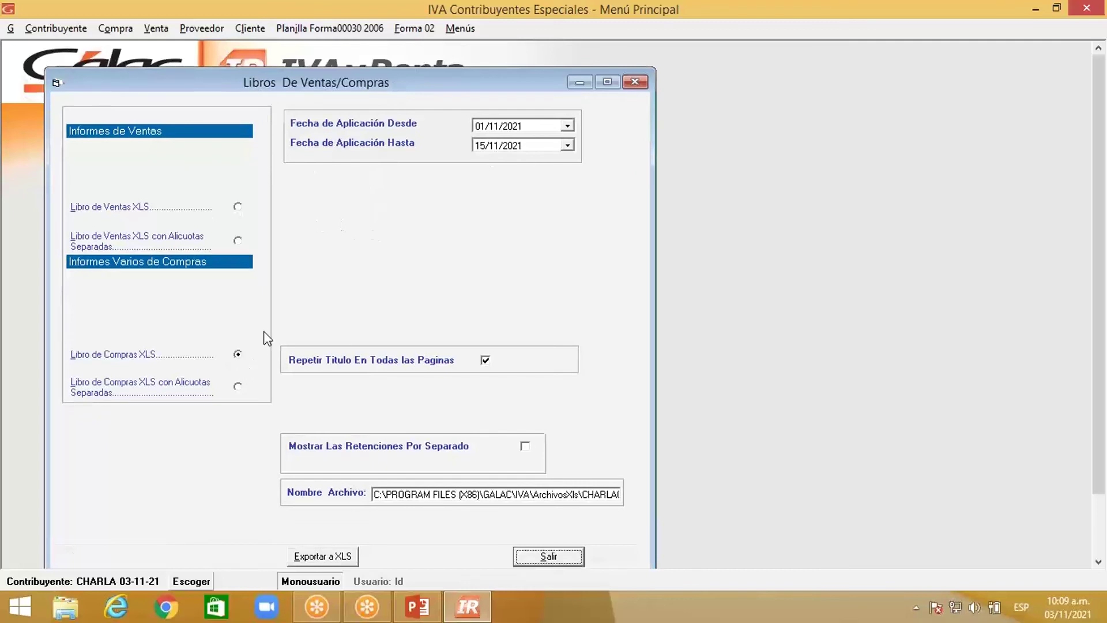
- Export the Libro de Compras XLS for 01/11/2021–15/11/2021 to Excel
click(478, 145)
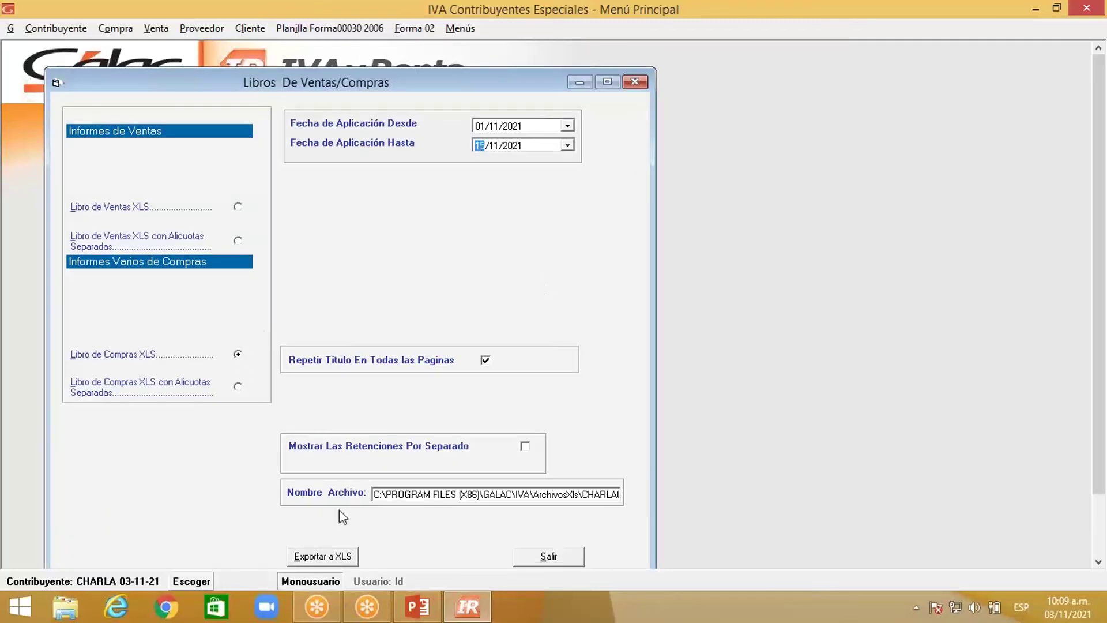
click(343, 557)
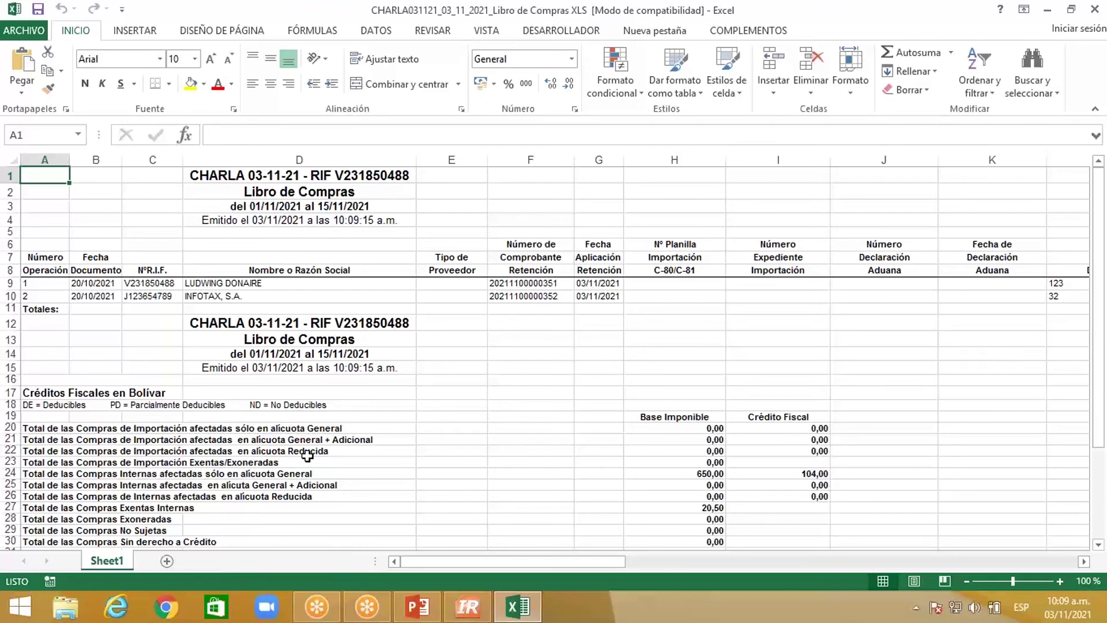
- Review the first purchase in row 9: supplier, retention voucher, base, IVA and retained IVA; then close Excel
click(319, 285)
key(Right)
key(Right)
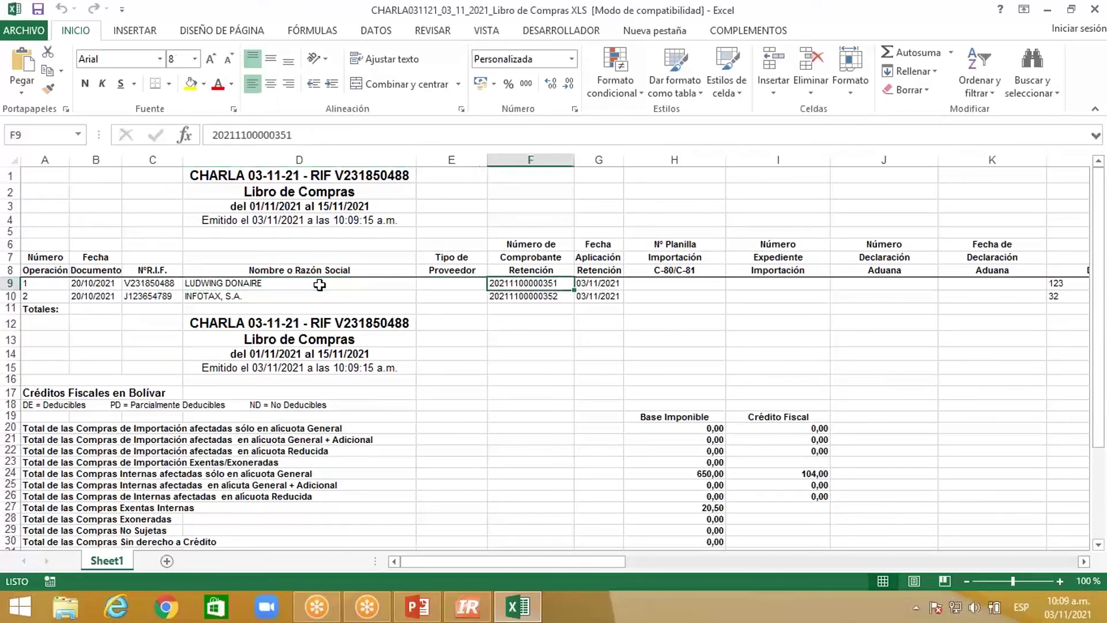
key(Left)
key(Left)
key(Left)
key(Right)
key(Right)
key(Right)
key(Right)
key(Right)
key(Right)
key(Right)
key(Right)
key(Right)
key(Right)
key(Right)
key(Right)
key(Right)
key(Right)
key(Right)
key(Right)
key(Right)
key(Right)
key(Right)
key(Right)
key(Right)
key(Right)
key(Right)
key(Right)
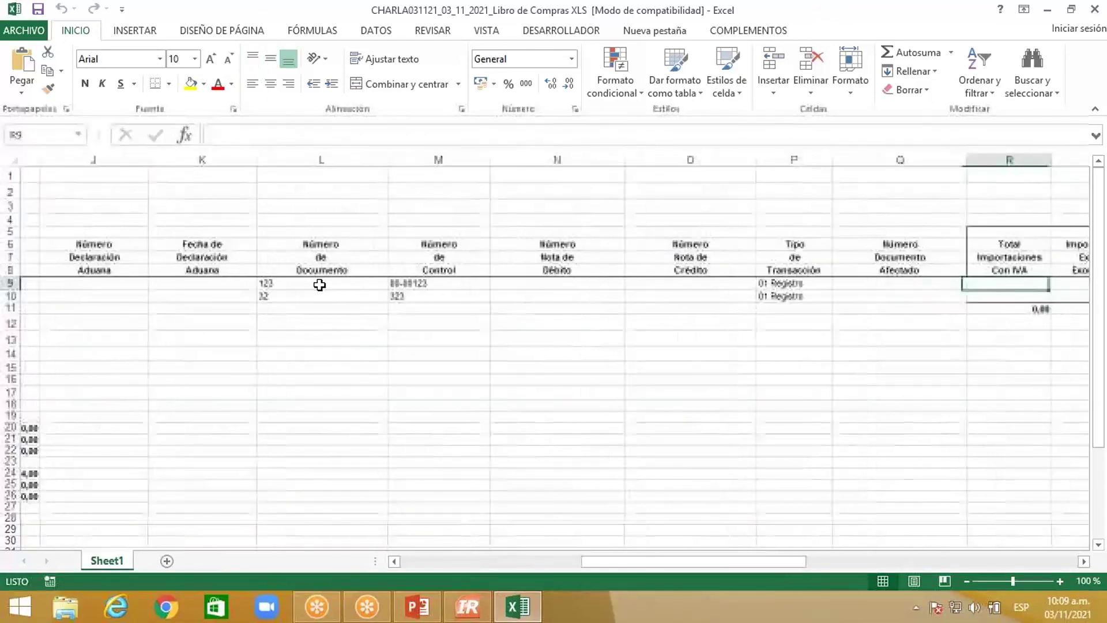
key(Right)
key(Right)
key(Right)
key(Right)
key(Right)
key(Right)
key(Right)
key(Right)
key(Right)
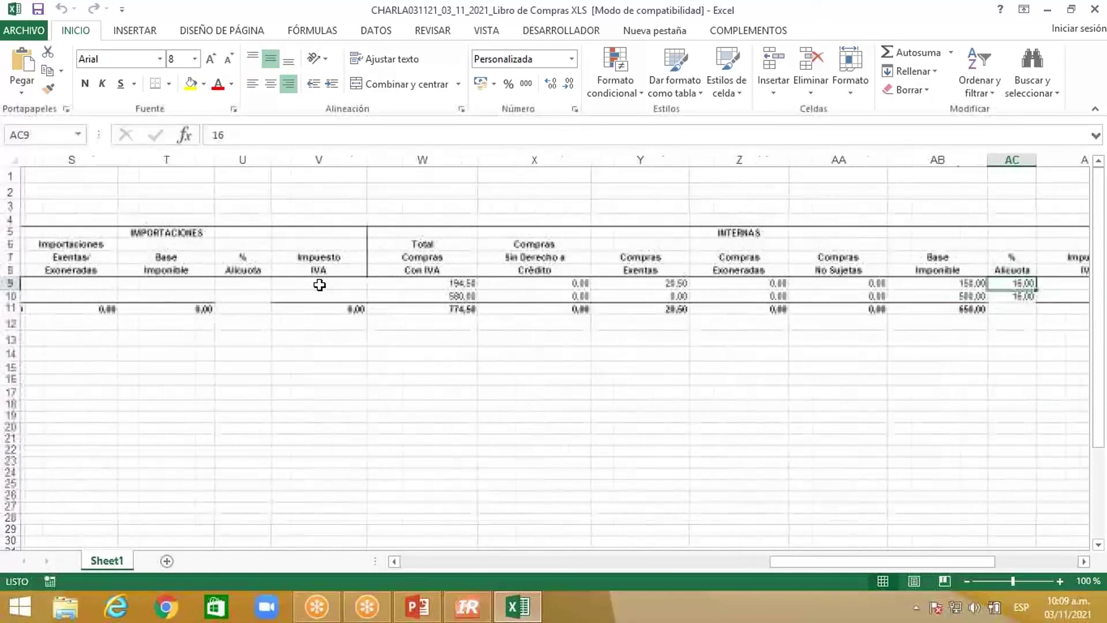
key(Right)
key(Right)
key(Right)
key(Right)
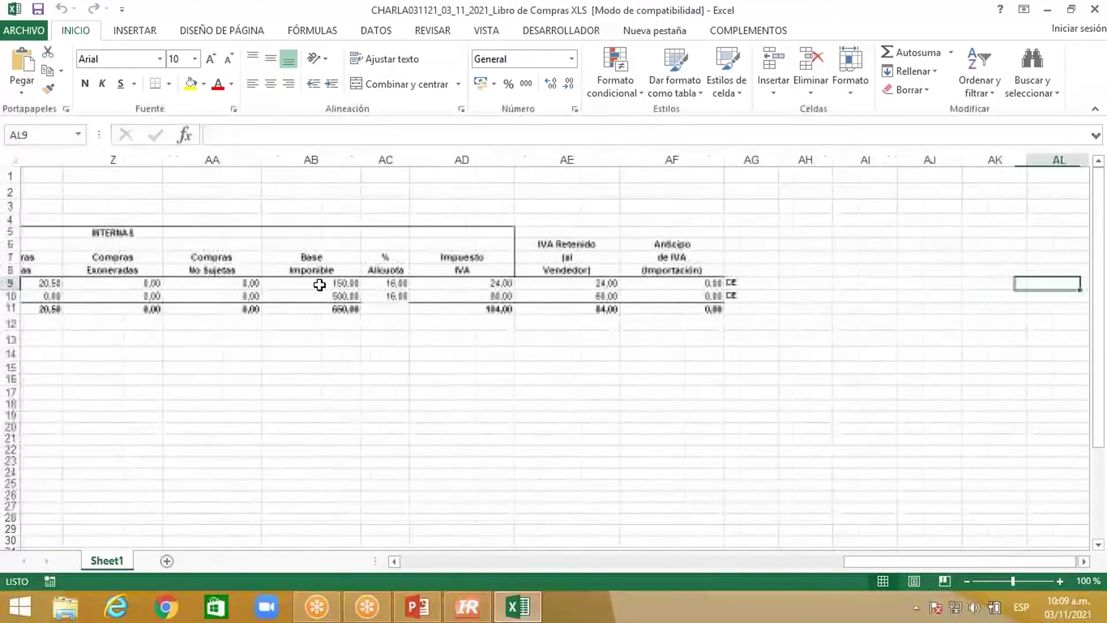
key(Left)
key(Left)
key(Left)
key(Left)
key(Left)
key(Left)
key(Left)
key(Left)
key(Left)
key(Left)
key(Left)
key(Left)
key(Left)
key(Left)
key(Left)
key(Left)
key(Left)
key(Left)
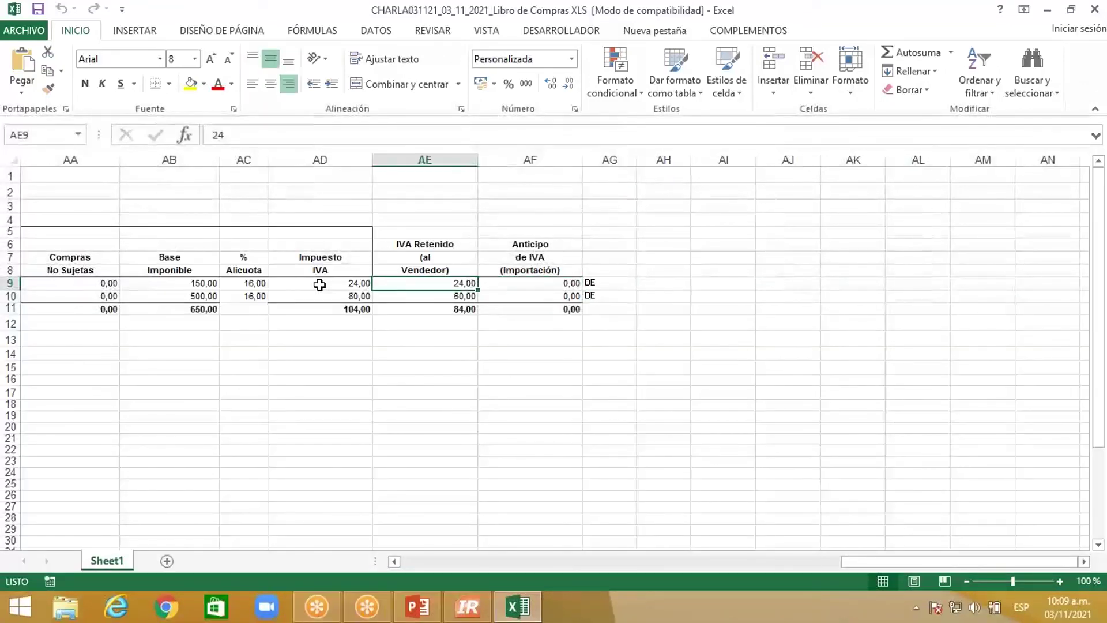
key(Right)
key(Right)
key(Right)
key(Right)
key(Right)
key(Right)
key(Right)
key(Right)
key(Right)
key(Right)
key(Right)
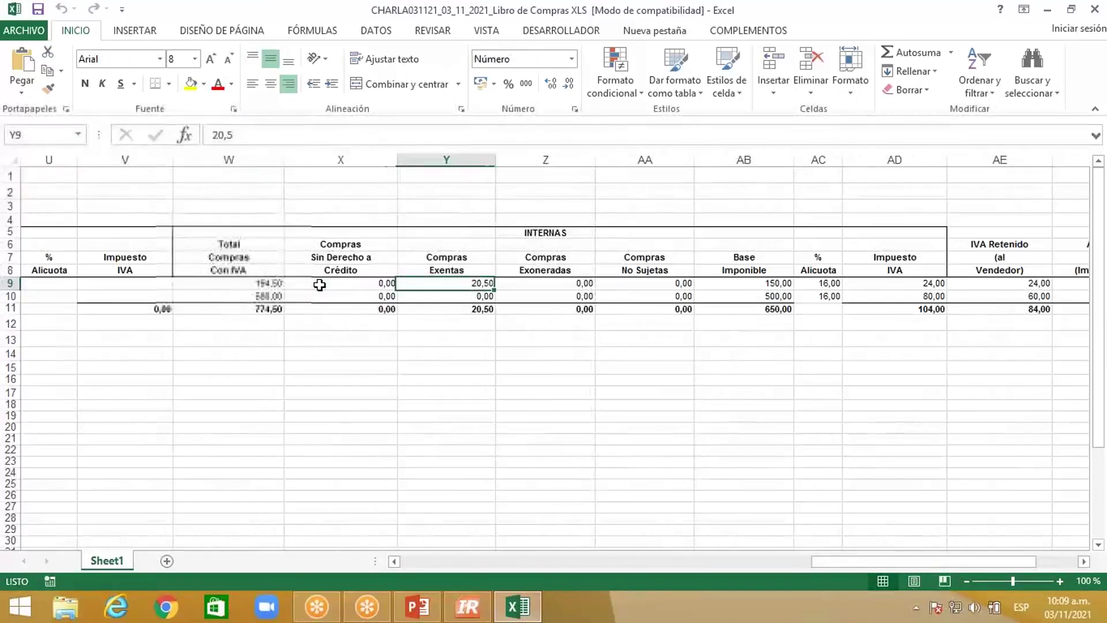
key(Left)
key(Left)
key(Left)
key(Left)
key(Left)
key(Left)
key(Left)
key(Left)
key(Left)
key(Left)
key(Left)
key(Left)
key(Left)
key(Left)
key(Left)
key(Left)
key(Left)
key(Left)
key(Left)
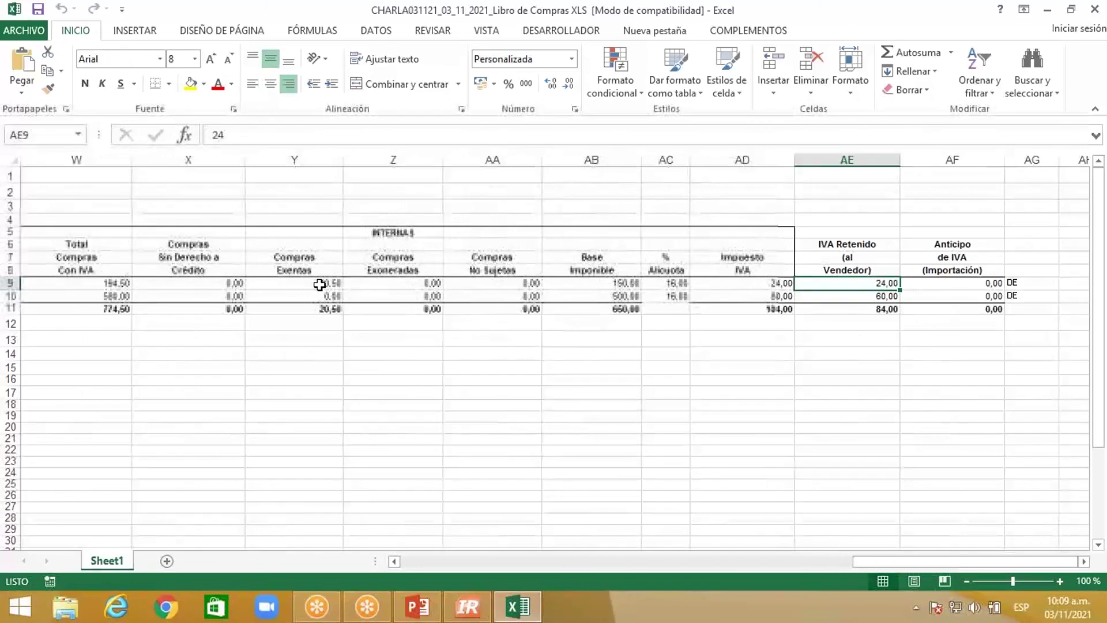
key(Left)
key(Left)
key(Left)
key(Left)
key(Left)
key(Left)
key(Left)
key(Left)
key(Left)
key(Left)
key(Left)
key(Left)
key(Left)
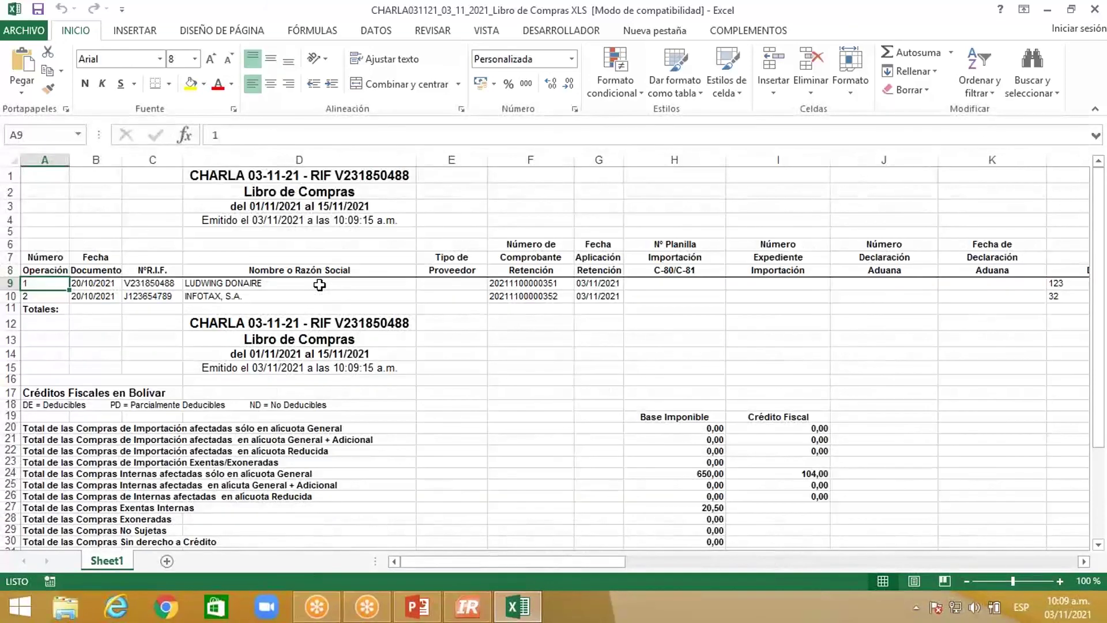
key(Right)
key(Right)
key(Right)
key(Right)
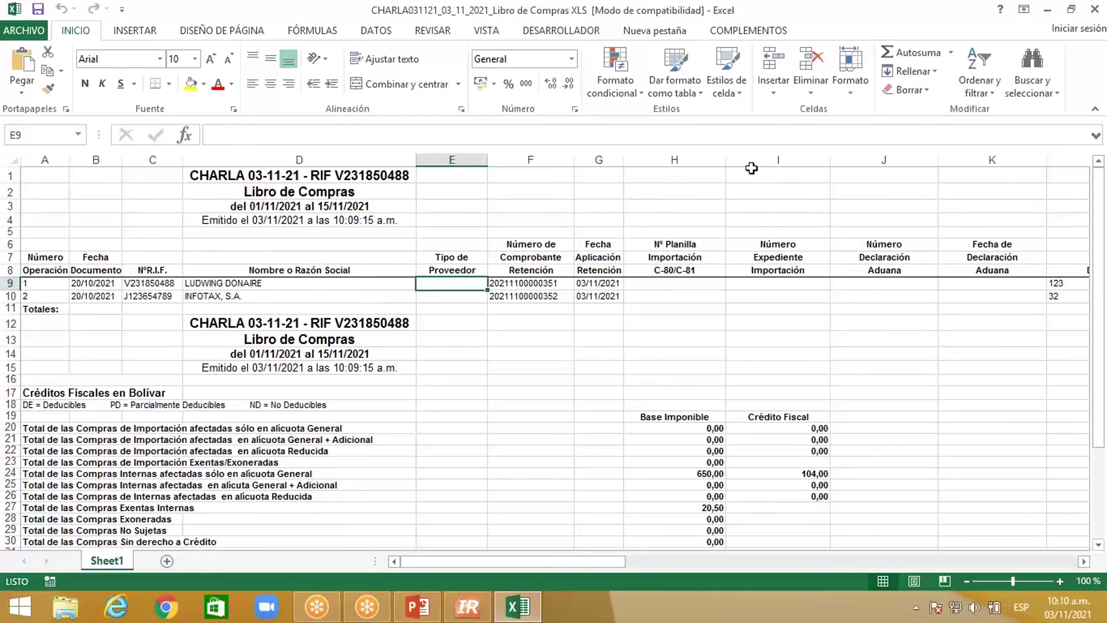
click(1104, 10)
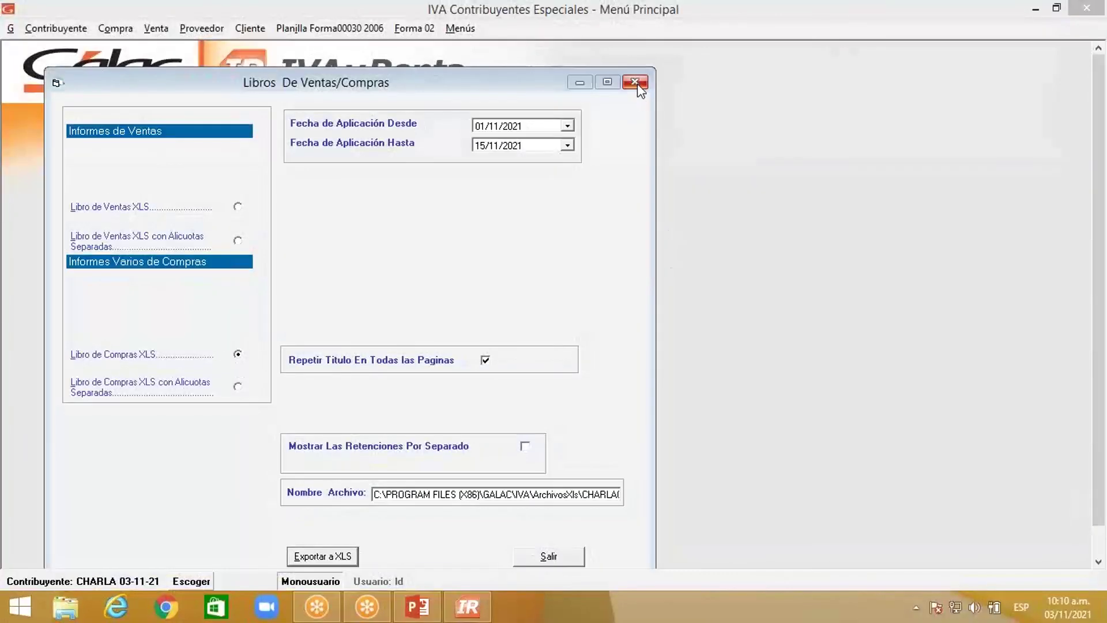
- Close the Libro de Ventas/Compras export window and bring up the Compra menu functions
click(632, 82)
click(133, 30)
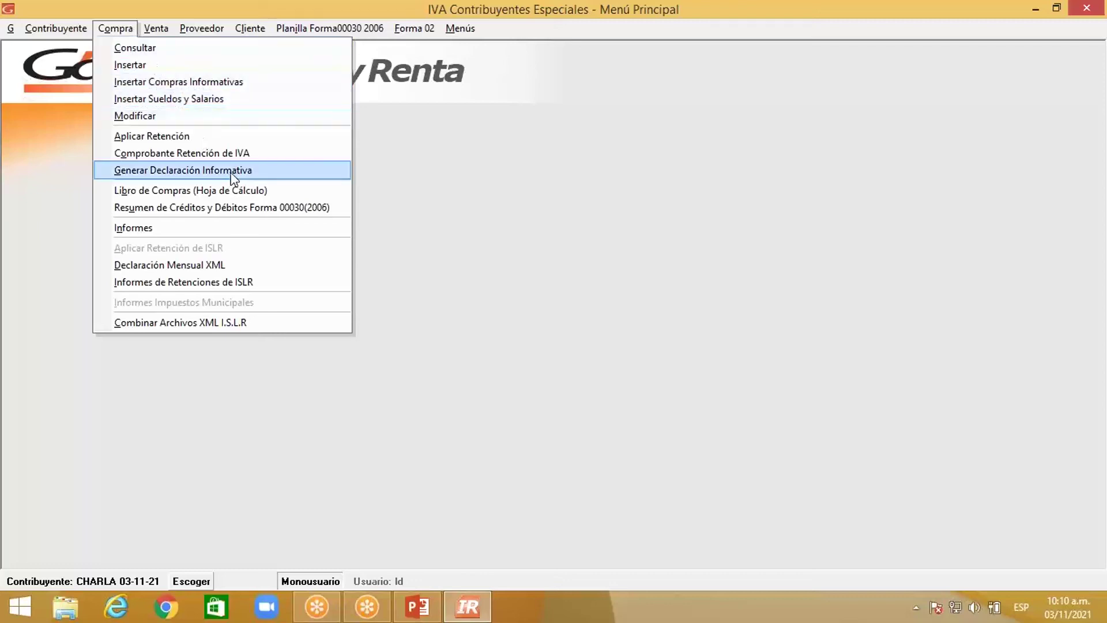
click(75, 115)
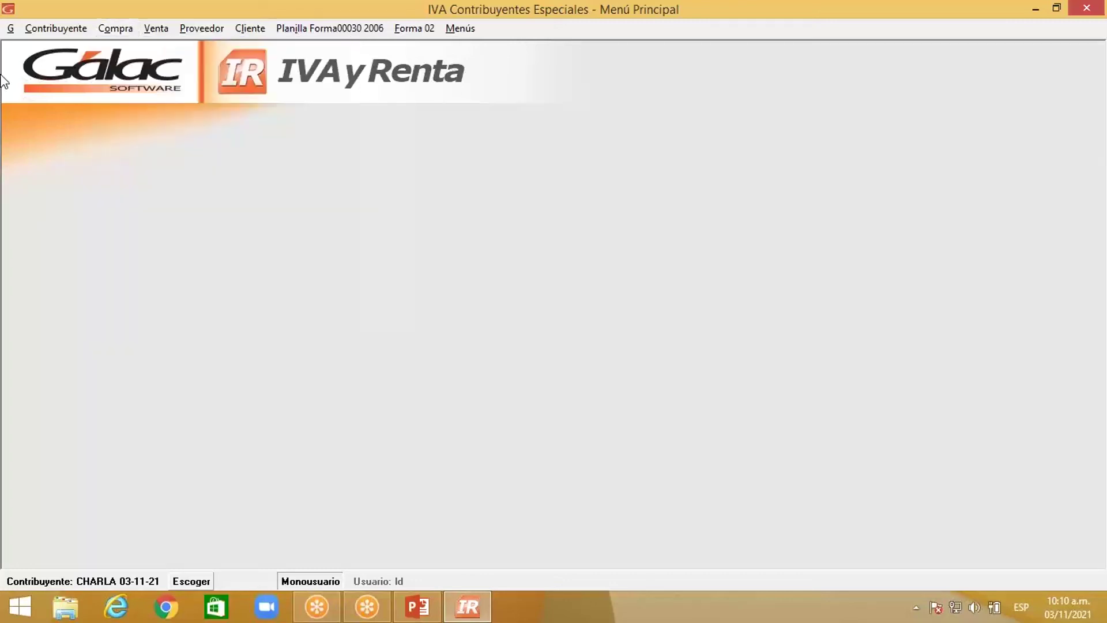
click(11, 28)
click(116, 28)
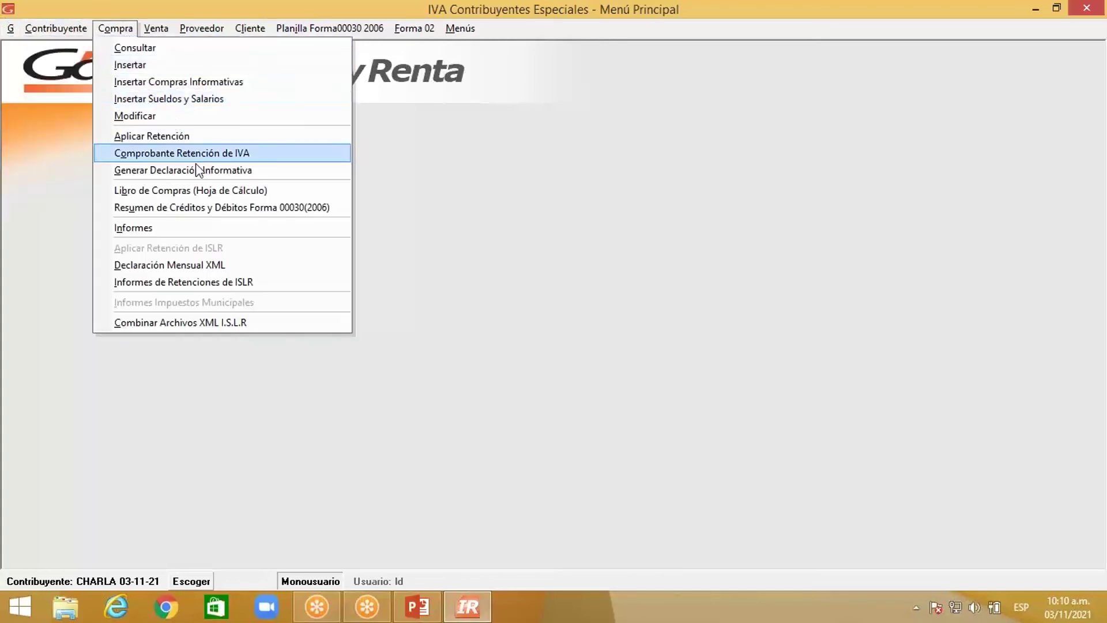
- Preview the Resumen de Créditos y Débitos from 01/11/2021 to 15/11/2021 on screen
click(223, 209)
click(179, 90)
text(0111)
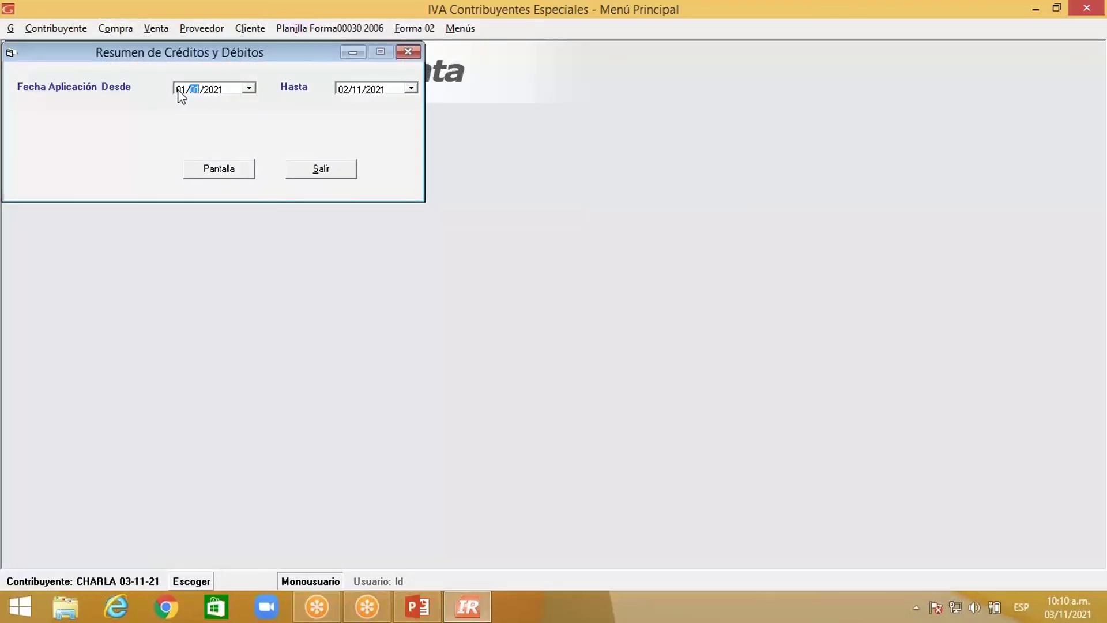
click(348, 91)
click(220, 168)
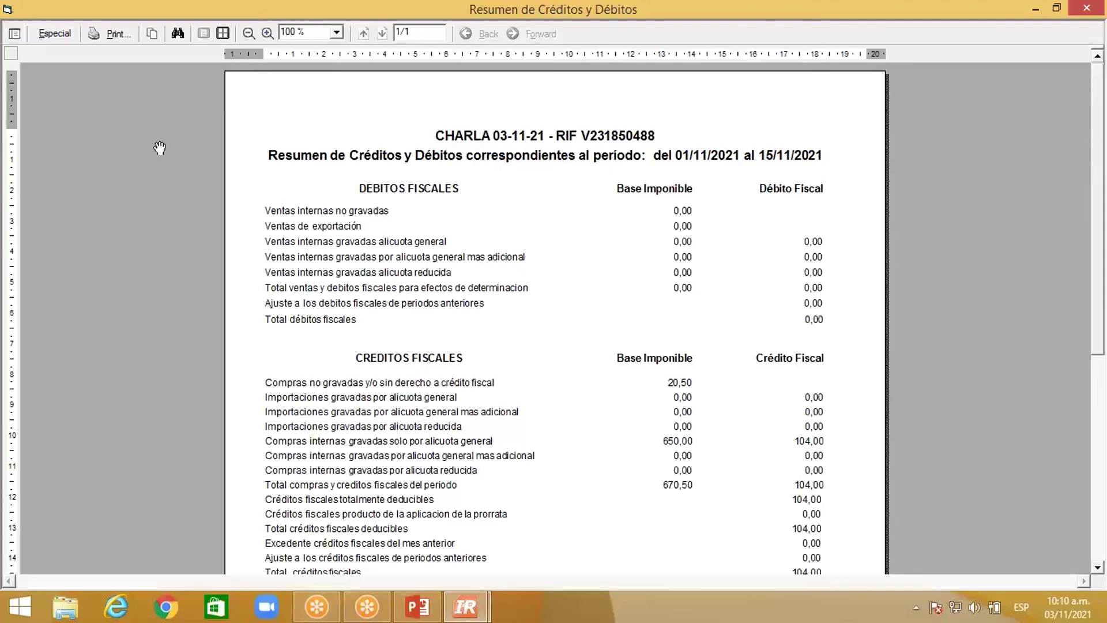
- Close the summary preview and its date-range window, returning to the Compra menu
click(1086, 8)
click(407, 52)
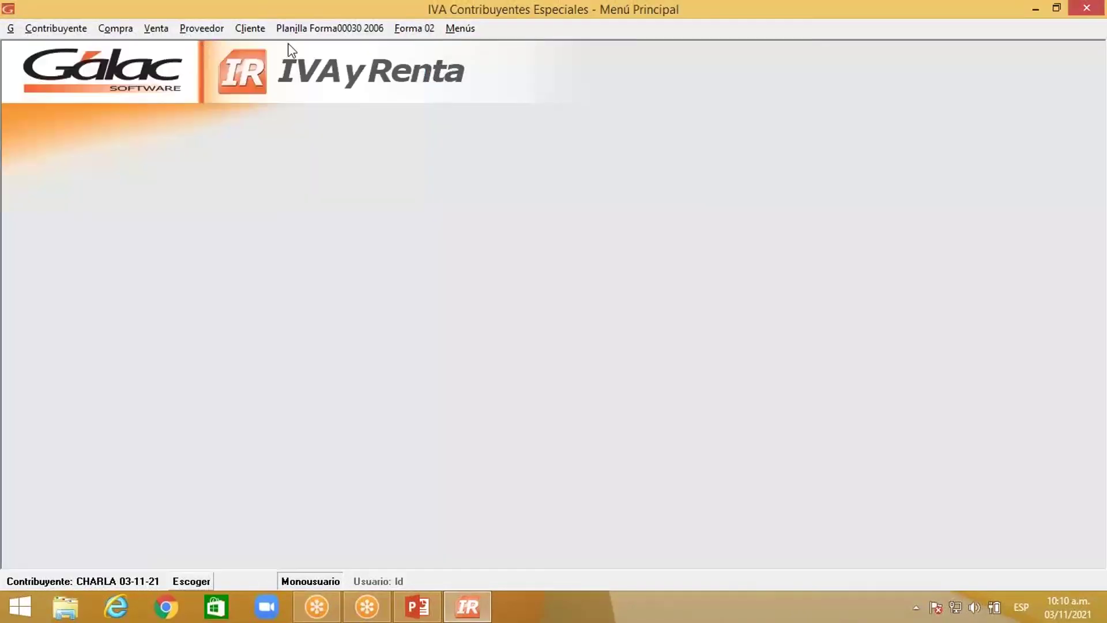
click(116, 29)
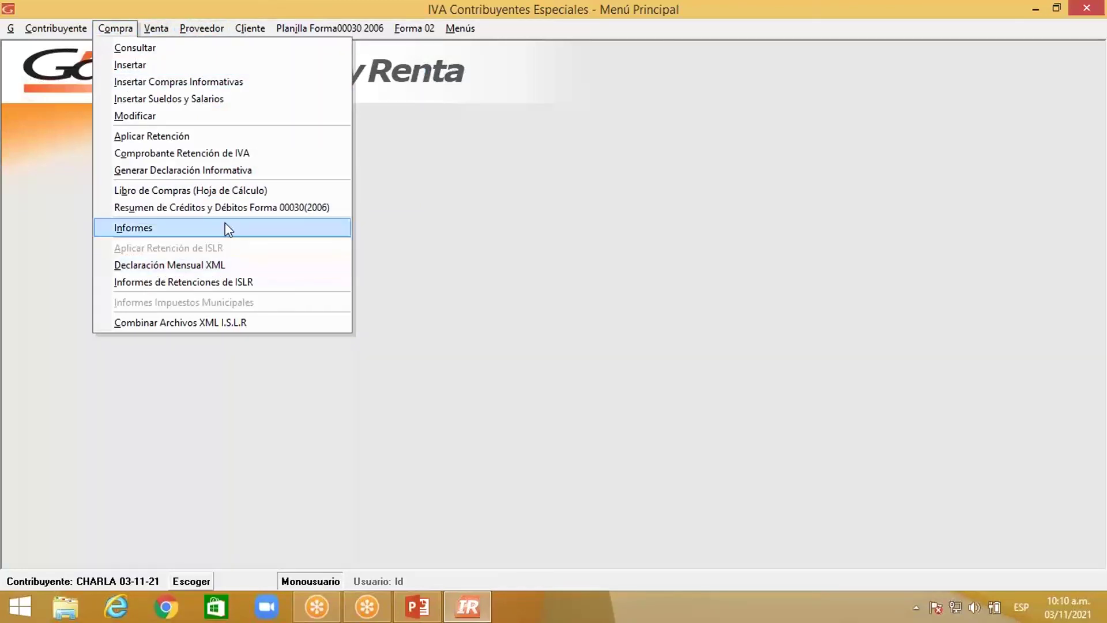
- Dismiss the purchase reports window and return to the Compra menu
click(227, 229)
drag(333, 110, 319, 85)
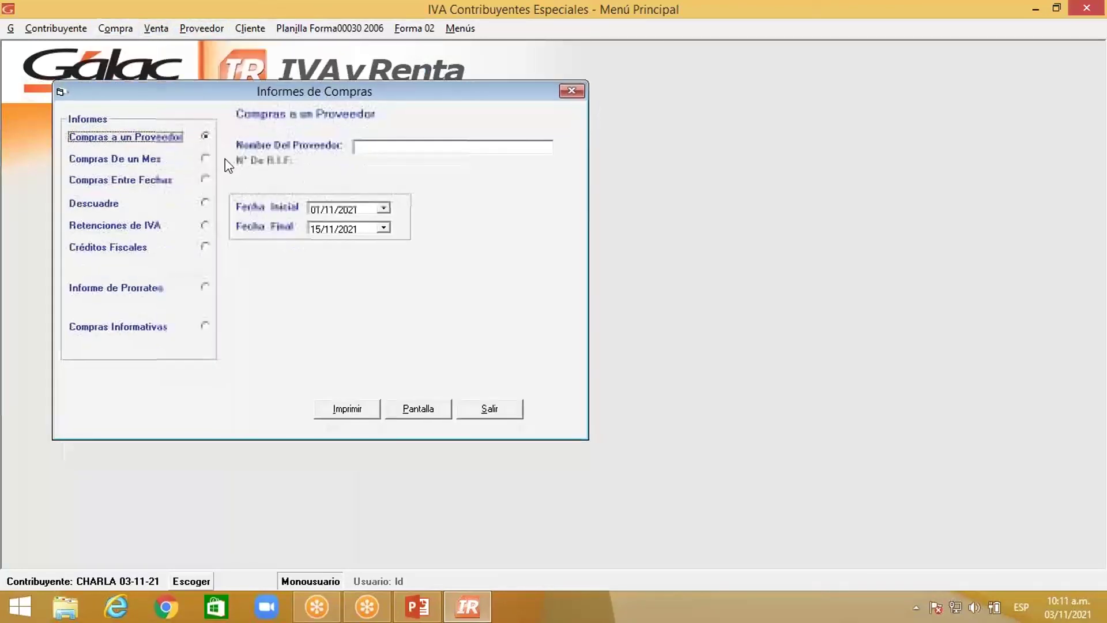
click(572, 92)
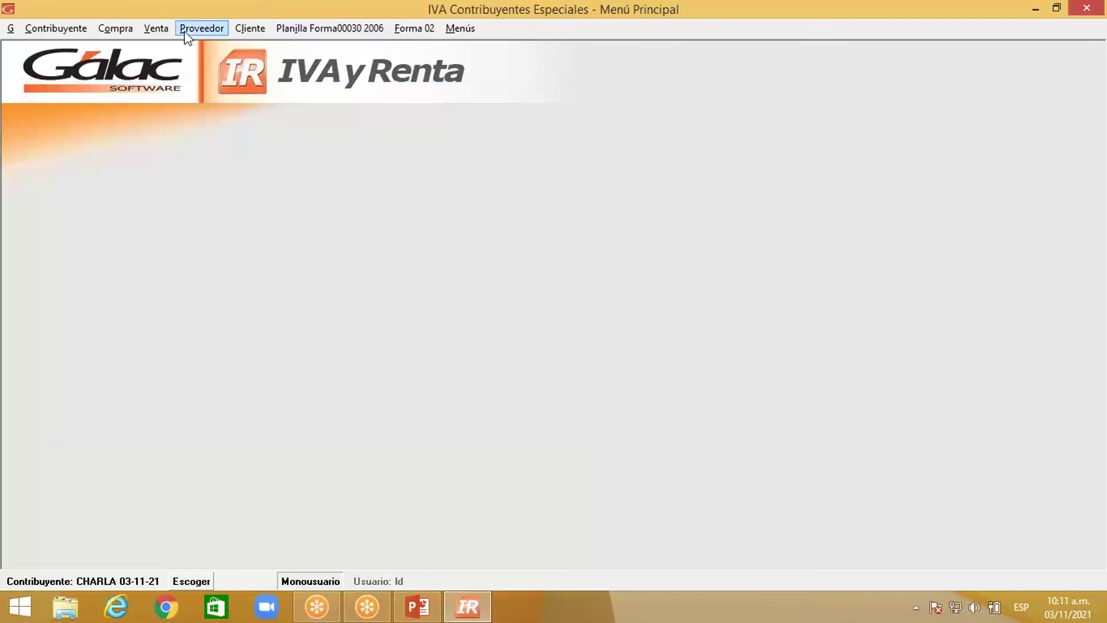
click(115, 28)
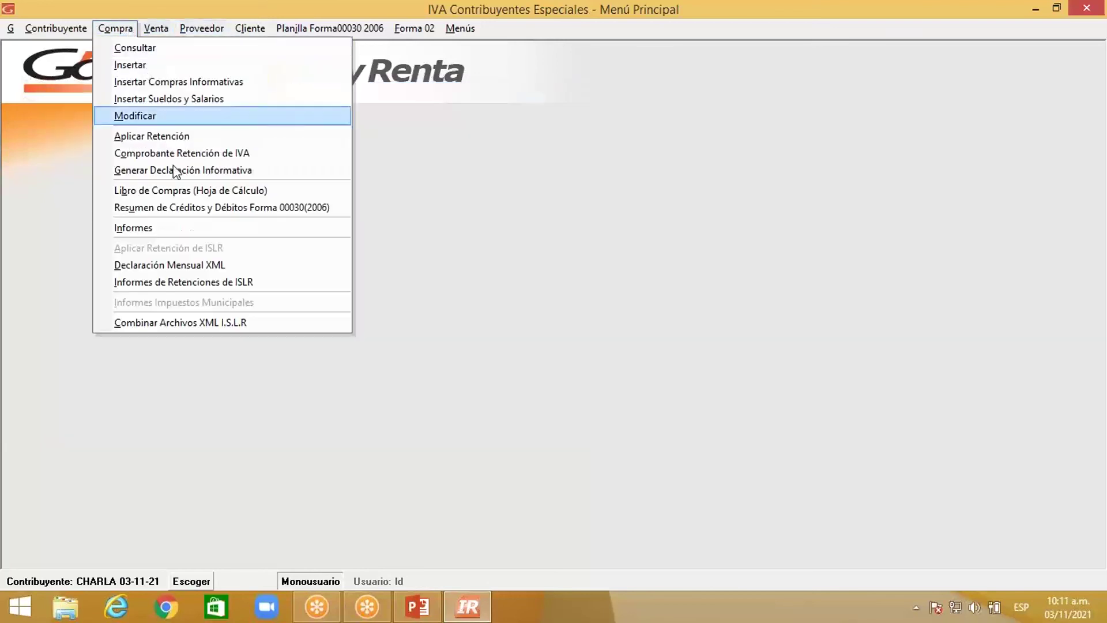
- Preview the 11/2021 Declaración Mensual XML (10,00 retained) and generate its XML file
click(236, 266)
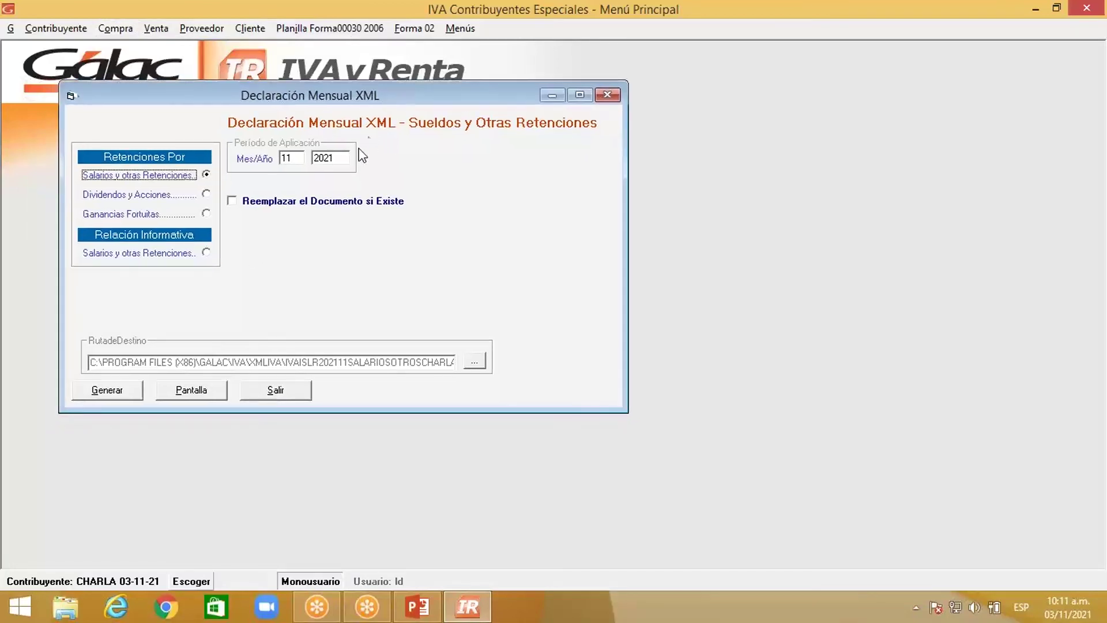
click(294, 160)
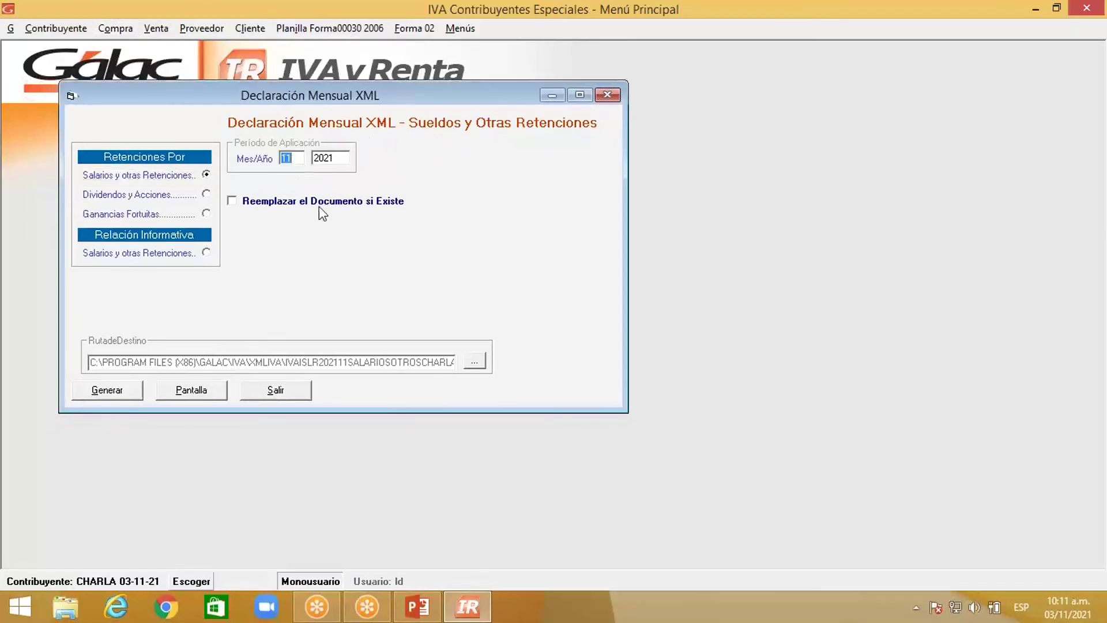
key(Tab)
click(200, 393)
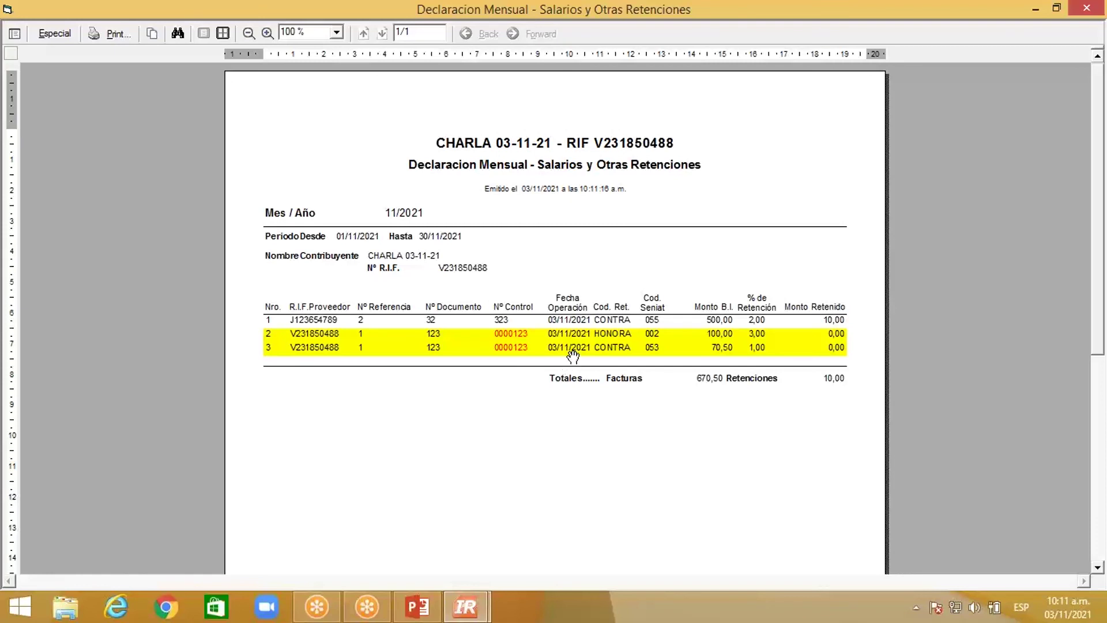
key(Escape)
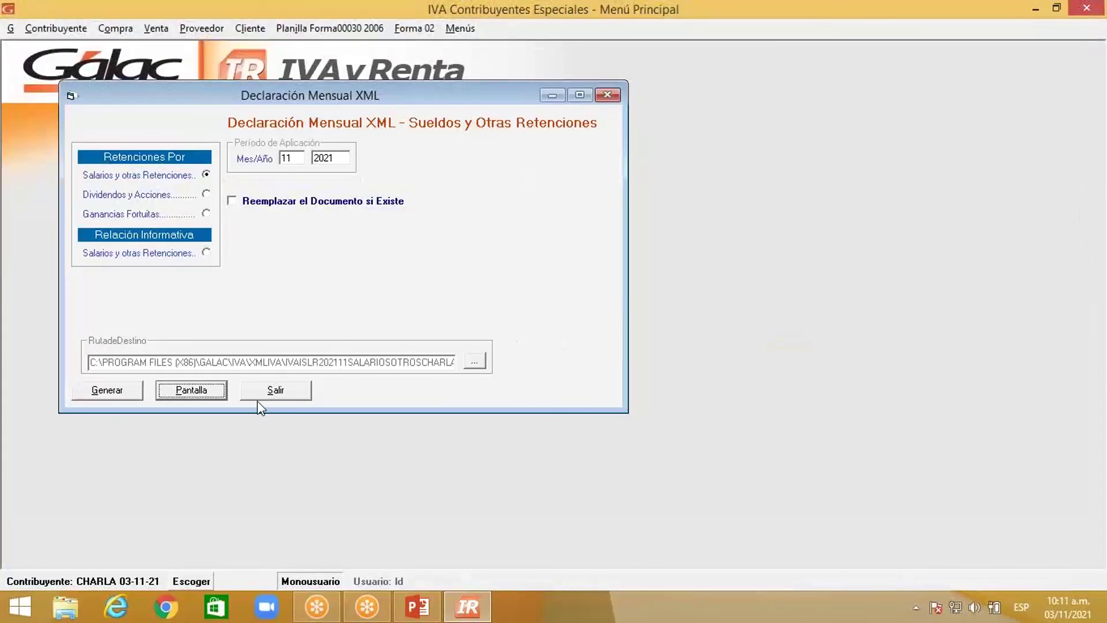
click(124, 392)
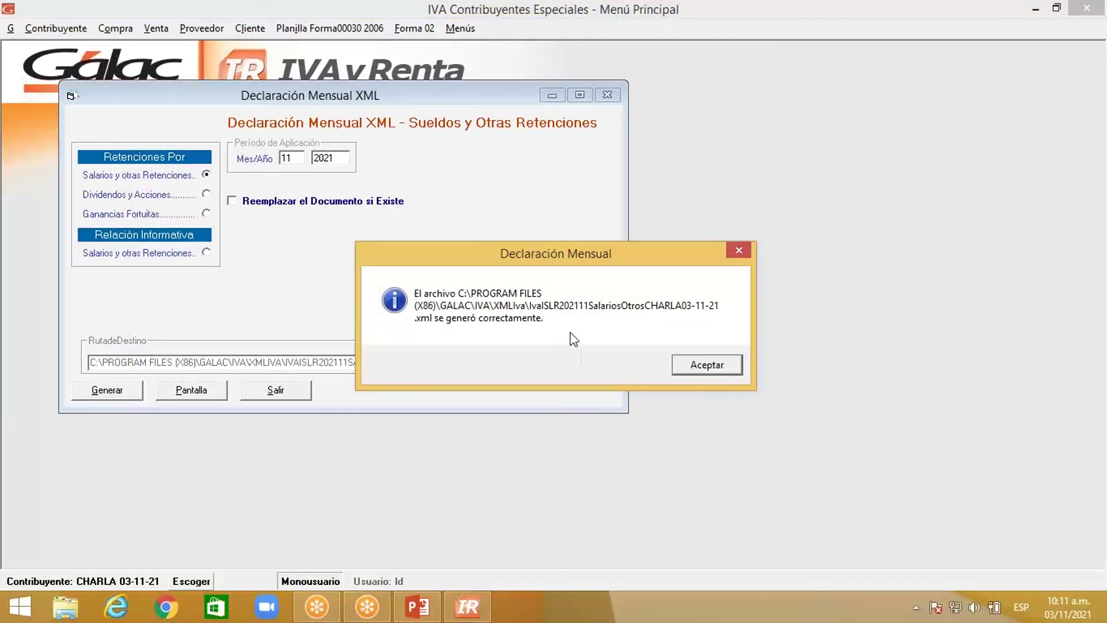
- Acknowledge the XML success message and open the Galac\Iva working directory from Acerca De
click(686, 365)
click(11, 28)
click(34, 52)
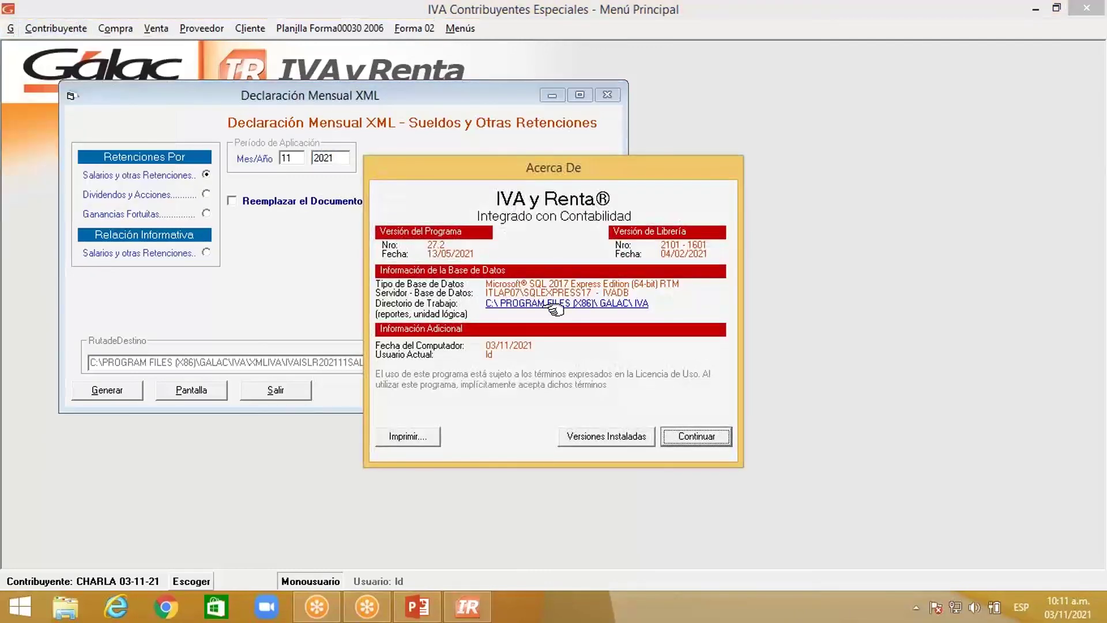
click(552, 306)
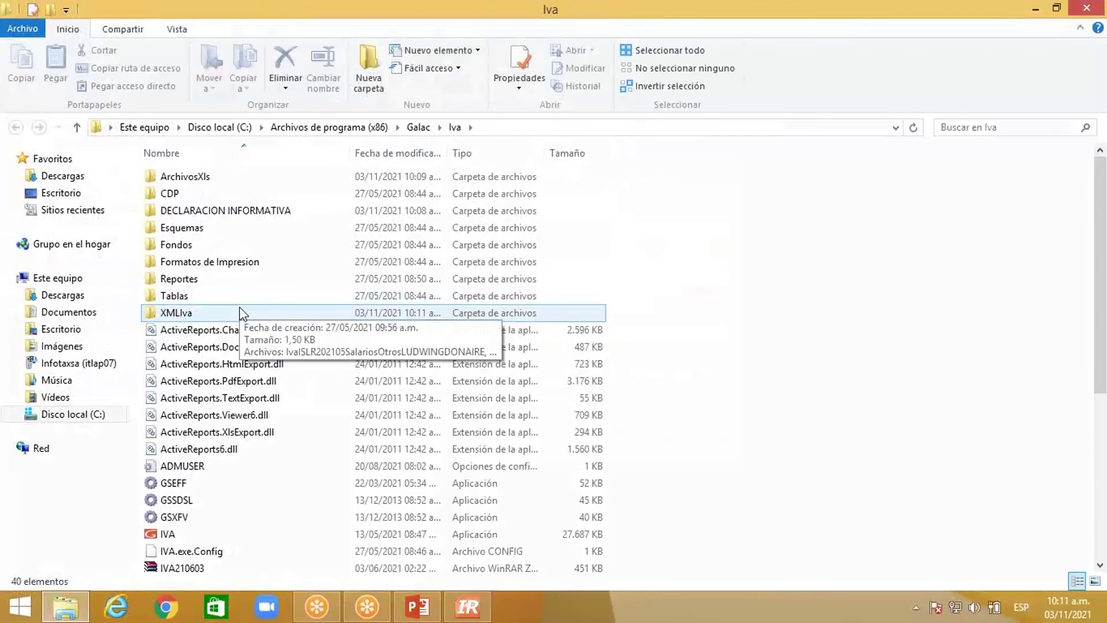
- Open the XMLIva folder and select IvaISLR202111SalariosOtrosCHARLA03-11-21.xml
double_click(240, 307)
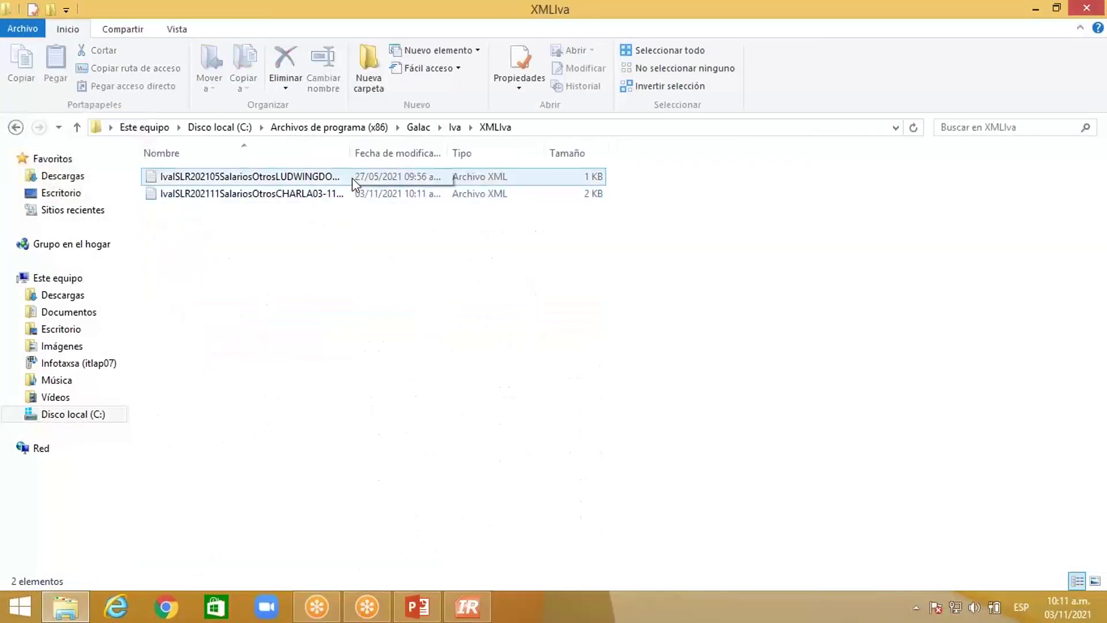
click(384, 198)
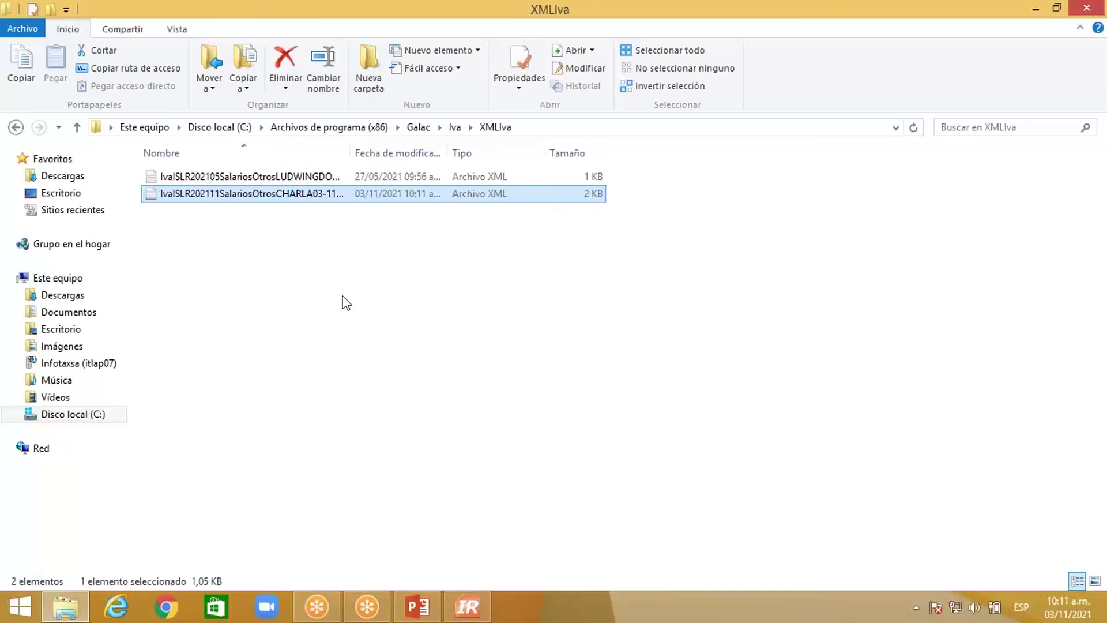